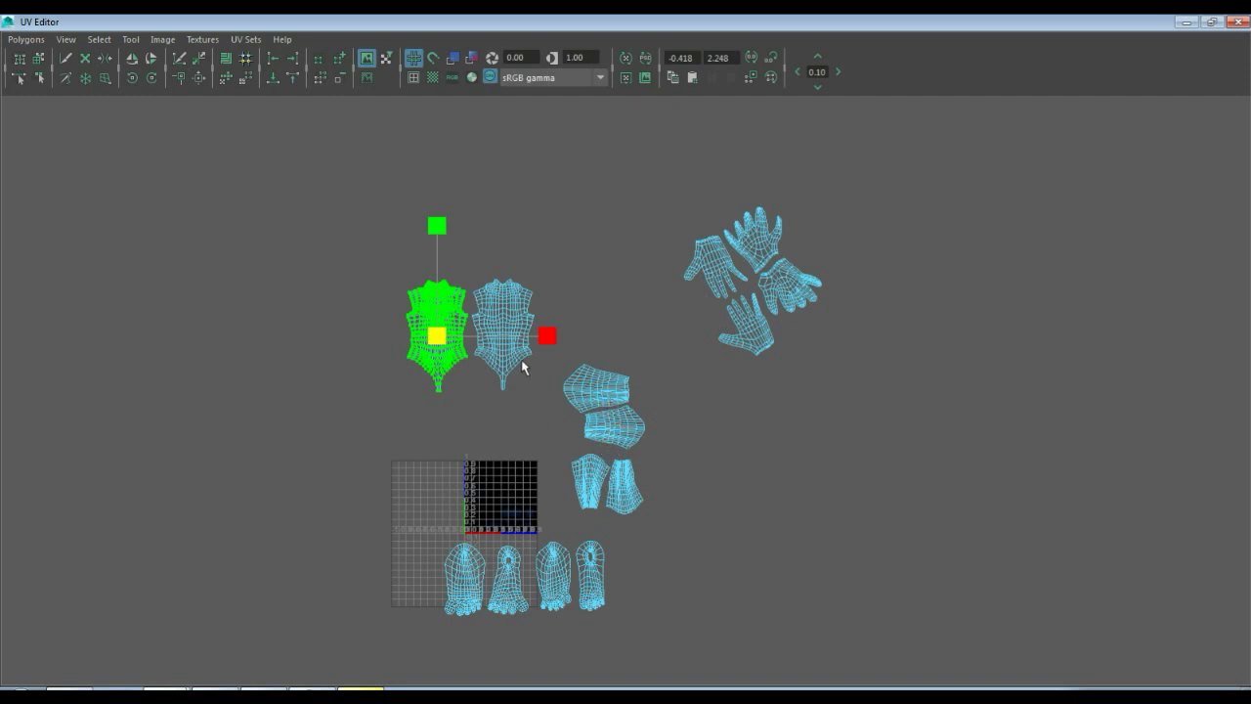
- Select both torso UV shells and move them together slightly up and to the right
{"action": "left_click", "coordinate": [577, 305]}
{"action": "right_click", "coordinate": [441, 330]}
{"action": "right_click_drag", "start_coordinate": [441, 331], "coordinate": [493, 329]}
{"action": "left_click_drag", "start_coordinate": [390, 264], "coordinate": [541, 433]}
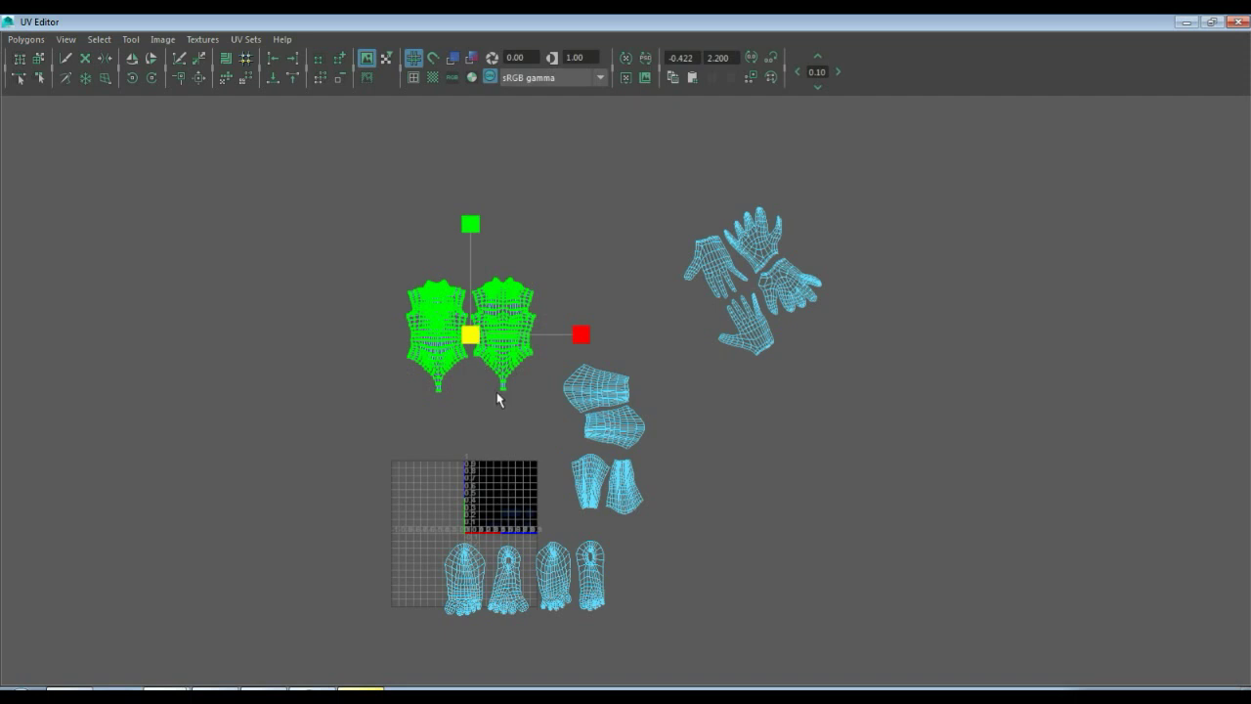
{"action": "key", "text": "w"}
{"action": "left_click_drag", "start_coordinate": [472, 335], "coordinate": [504, 291]}
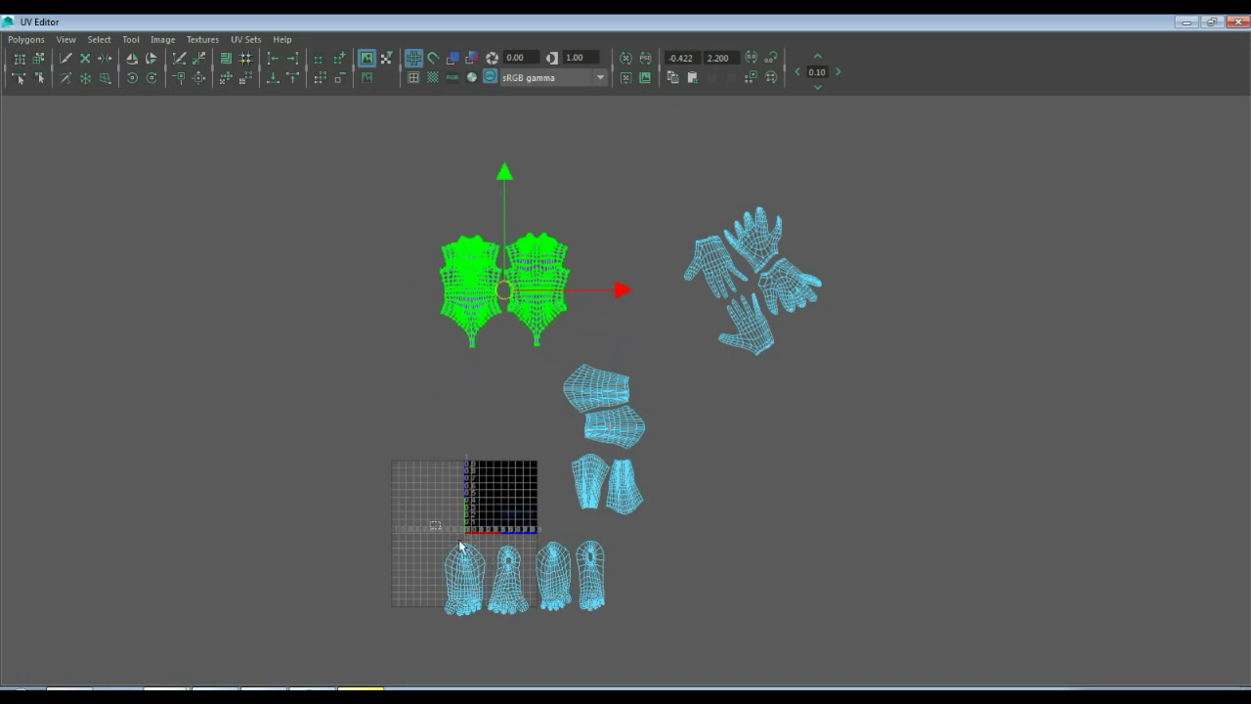
- Place the two narrow limb shells beneath the torso shells and the two wide limb shells beside them
{"action": "left_click_drag", "start_coordinate": [430, 521], "coordinate": [643, 648]}
{"action": "left_click_drag", "start_coordinate": [557, 440], "coordinate": [696, 526]}
{"action": "left_click_drag", "start_coordinate": [611, 485], "coordinate": [689, 480]}
{"action": "left_click_drag", "start_coordinate": [606, 409], "coordinate": [561, 391]}
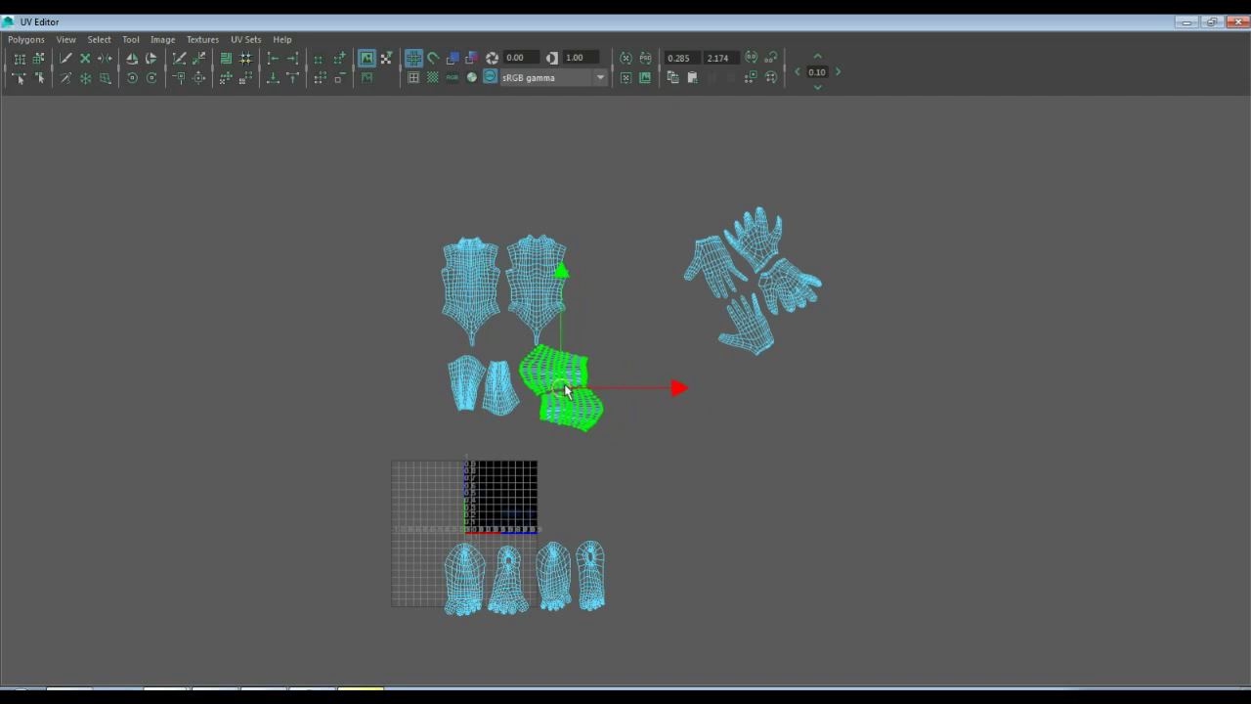
{"action": "left_click", "coordinate": [650, 408]}
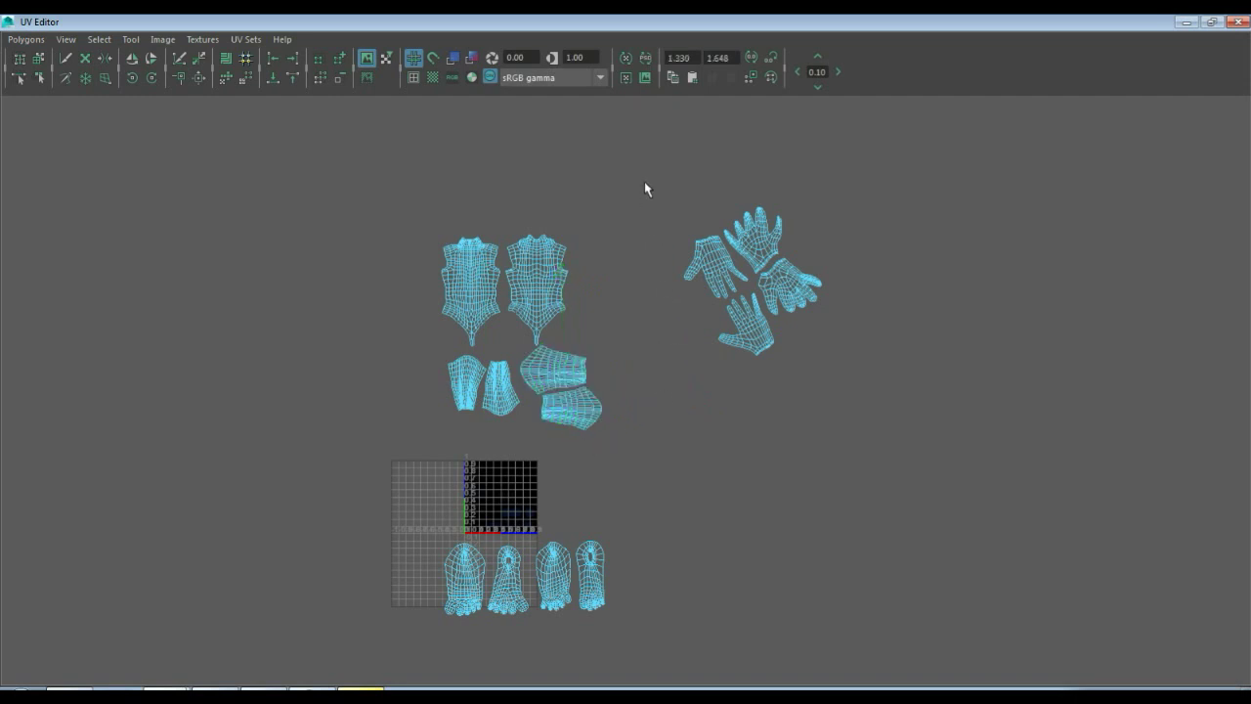
- Move the four hand shells next to the torsos and the four foot shells up beneath the limb shells
{"action": "left_click_drag", "start_coordinate": [645, 182], "coordinate": [860, 414]}
{"action": "left_click_drag", "start_coordinate": [753, 282], "coordinate": [648, 297]}
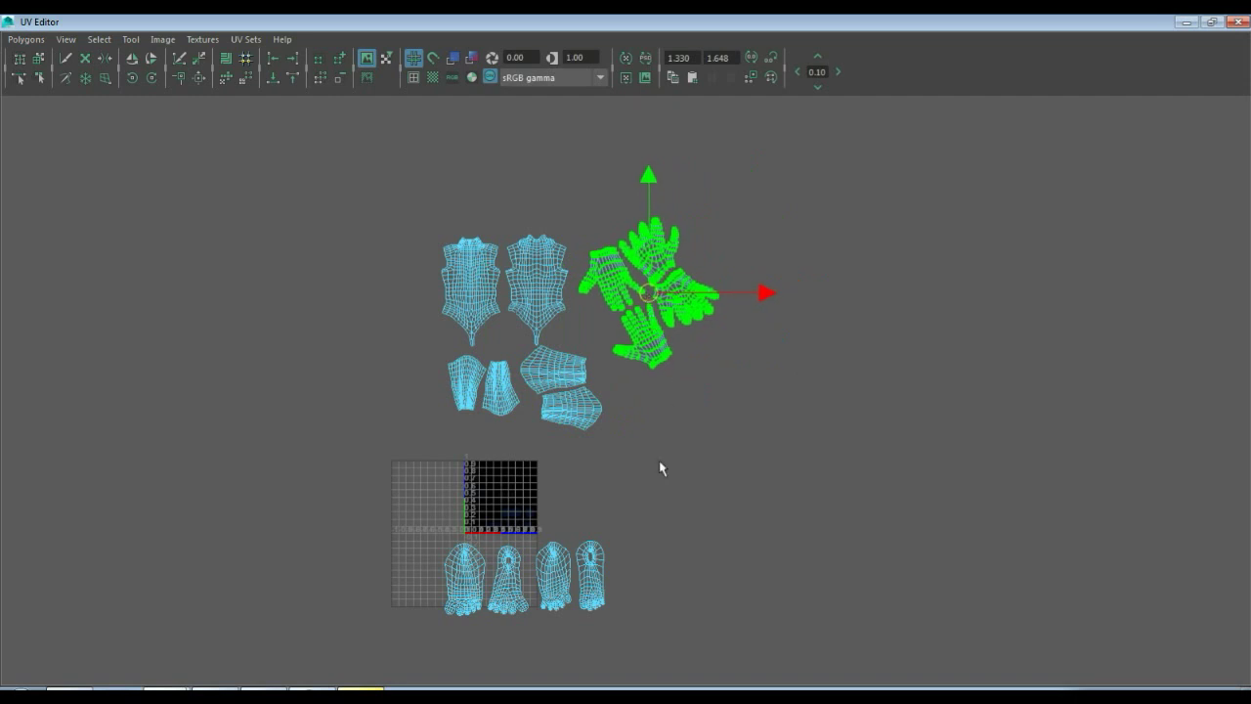
{"action": "left_click_drag", "start_coordinate": [425, 509], "coordinate": [654, 662]}
{"action": "left_click_drag", "start_coordinate": [527, 577], "coordinate": [532, 473]}
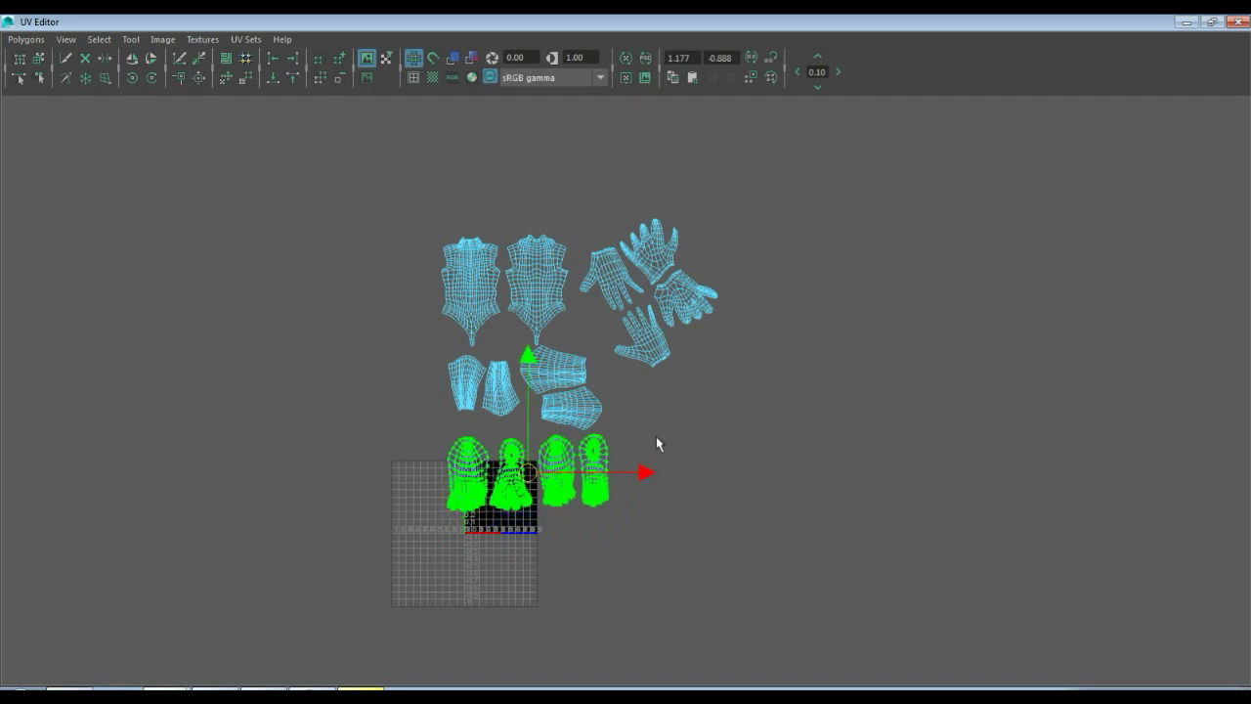
- Try packing all the UV shells into the 0–1 square automatically with the Layout command and inspect the arrangement
{"action": "left_click", "coordinate": [655, 443]}
{"action": "left_click_drag", "start_coordinate": [413, 195], "coordinate": [731, 550]}
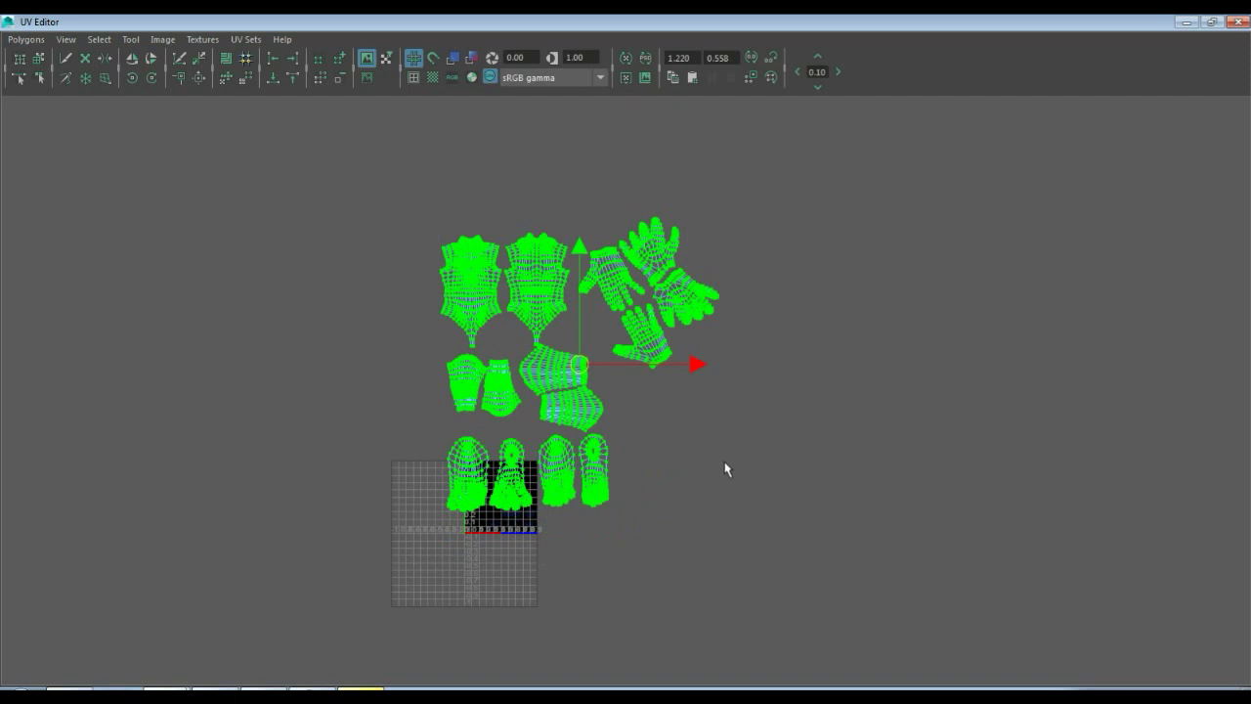
{"action": "left_click", "coordinate": [25, 39]}
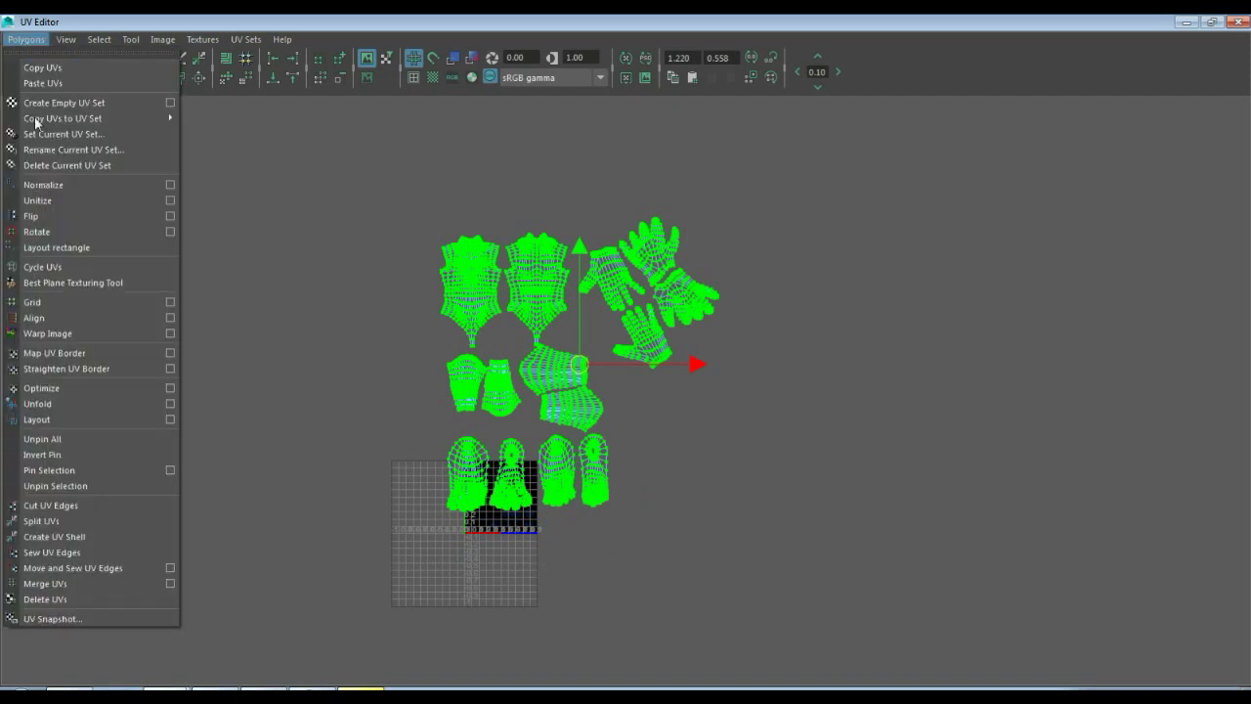
{"action": "left_click", "coordinate": [83, 418]}
{"action": "right_click_drag", "start_coordinate": [353, 554], "coordinate": [414, 555], "text": "alt"}
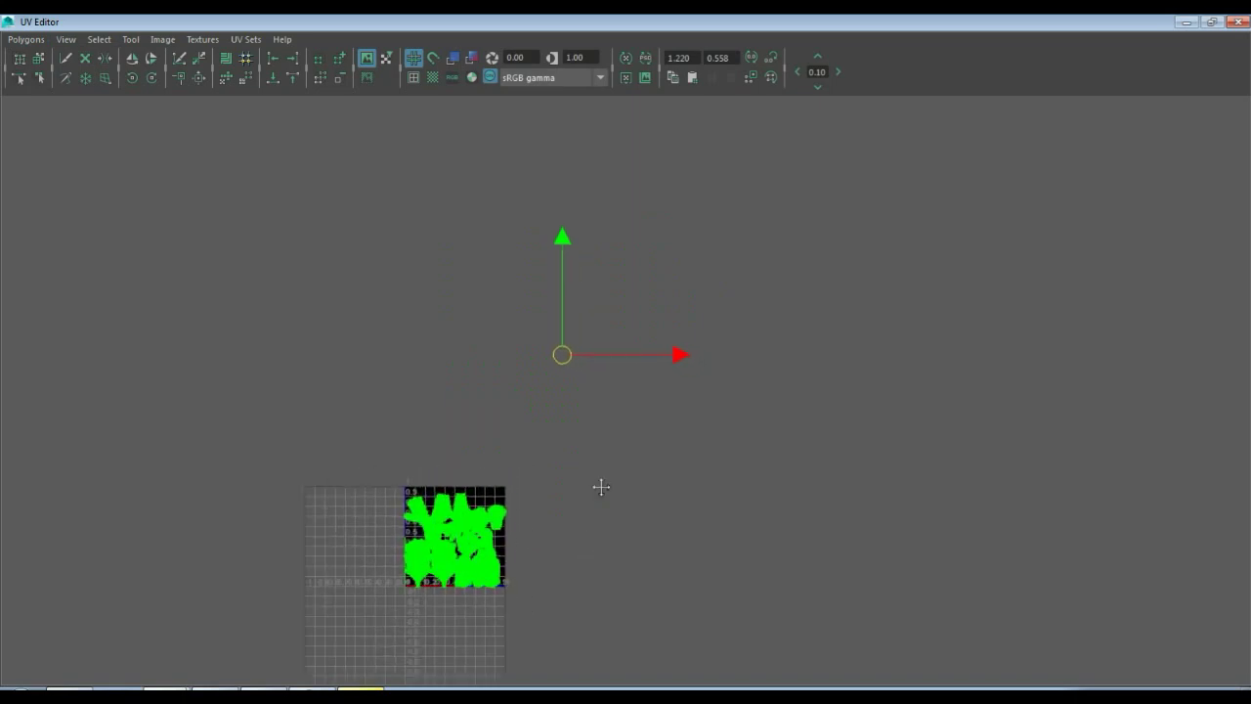
{"action": "middle_click_drag", "start_coordinate": [600, 486], "coordinate": [662, 404], "text": "alt"}
{"action": "scroll", "coordinate": [661, 402], "scroll_direction": "up", "scroll_amount": 3}
{"action": "scroll", "coordinate": [661, 401], "scroll_direction": "up", "scroll_amount": 1}
{"action": "middle_click_drag", "start_coordinate": [525, 212], "coordinate": [681, 377], "text": "alt"}
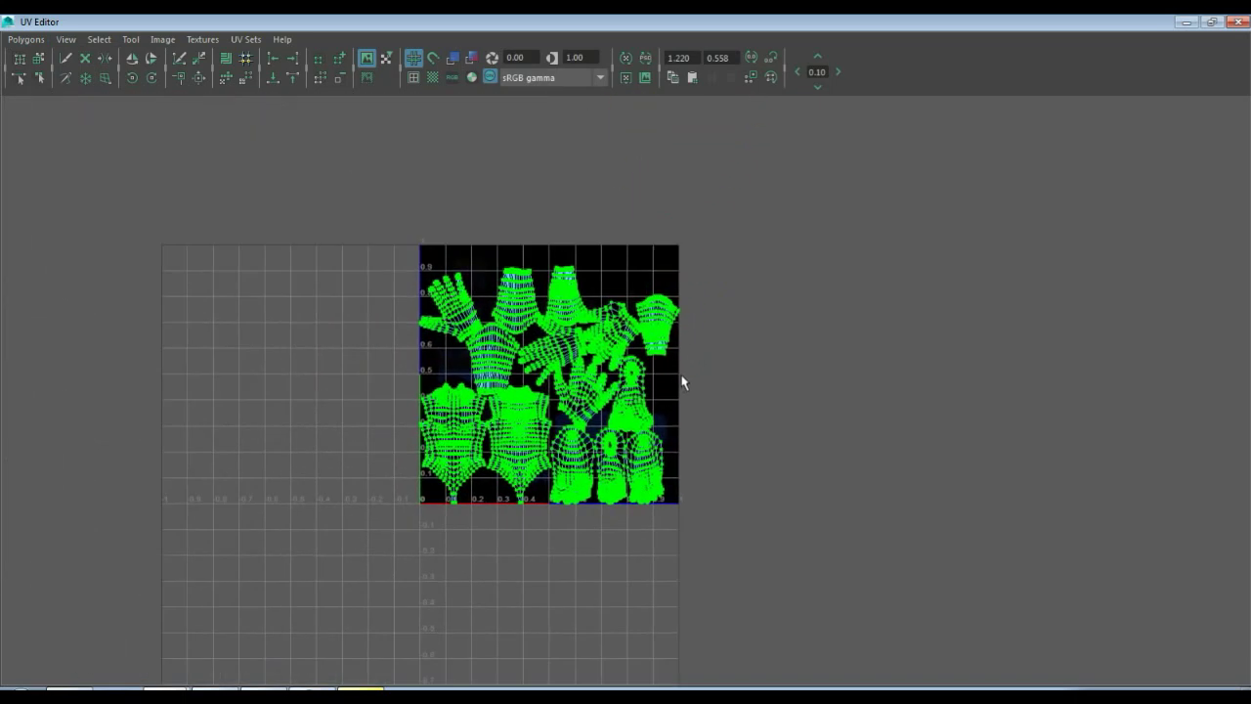
{"action": "scroll", "coordinate": [681, 380], "scroll_direction": "up", "scroll_amount": 3}
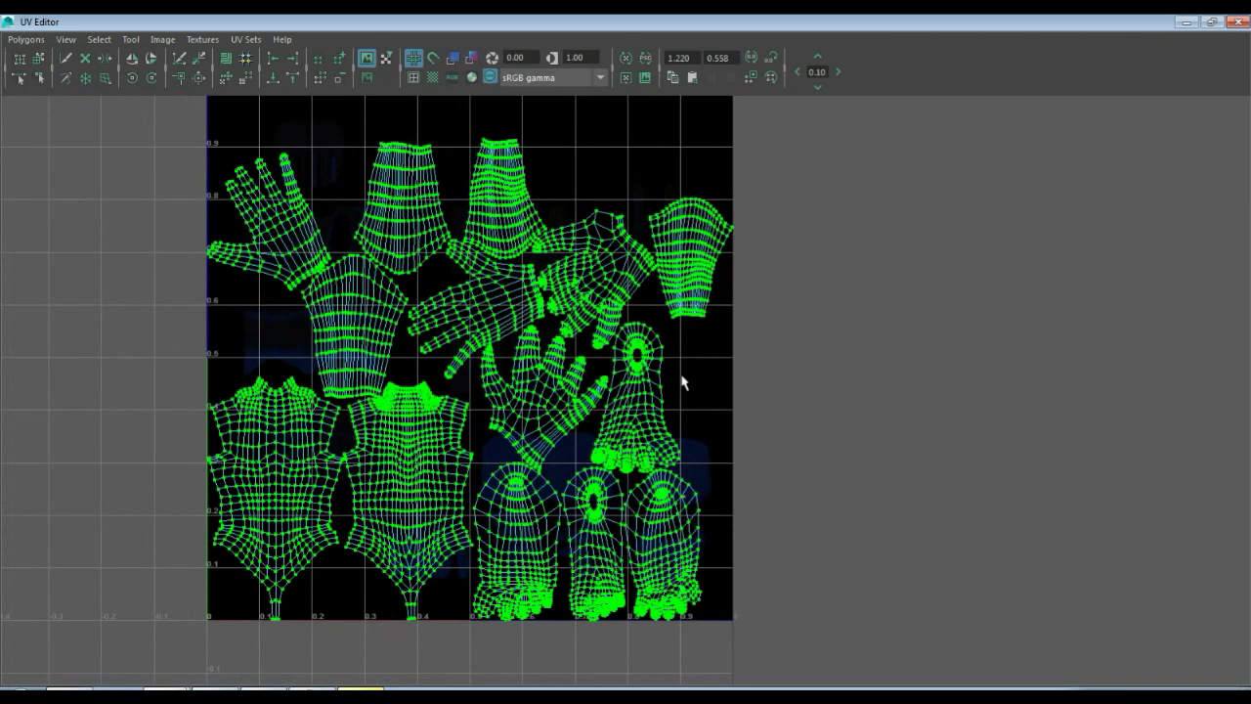
{"action": "left_click", "coordinate": [809, 376]}
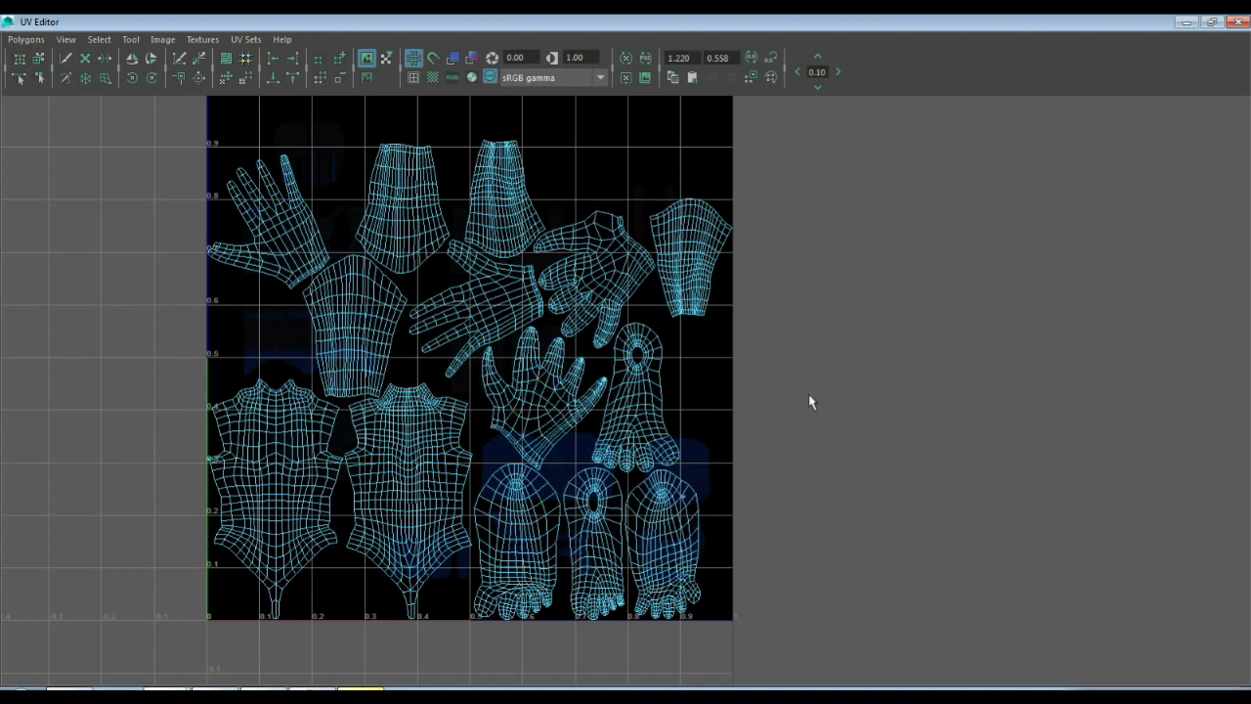
- Undo the automatic layout to bring back the manually grouped shells
{"action": "key", "text": "ctrl+a"}
{"action": "key", "text": "f"}
{"action": "scroll", "coordinate": [809, 401], "scroll_direction": "down", "scroll_amount": 8}
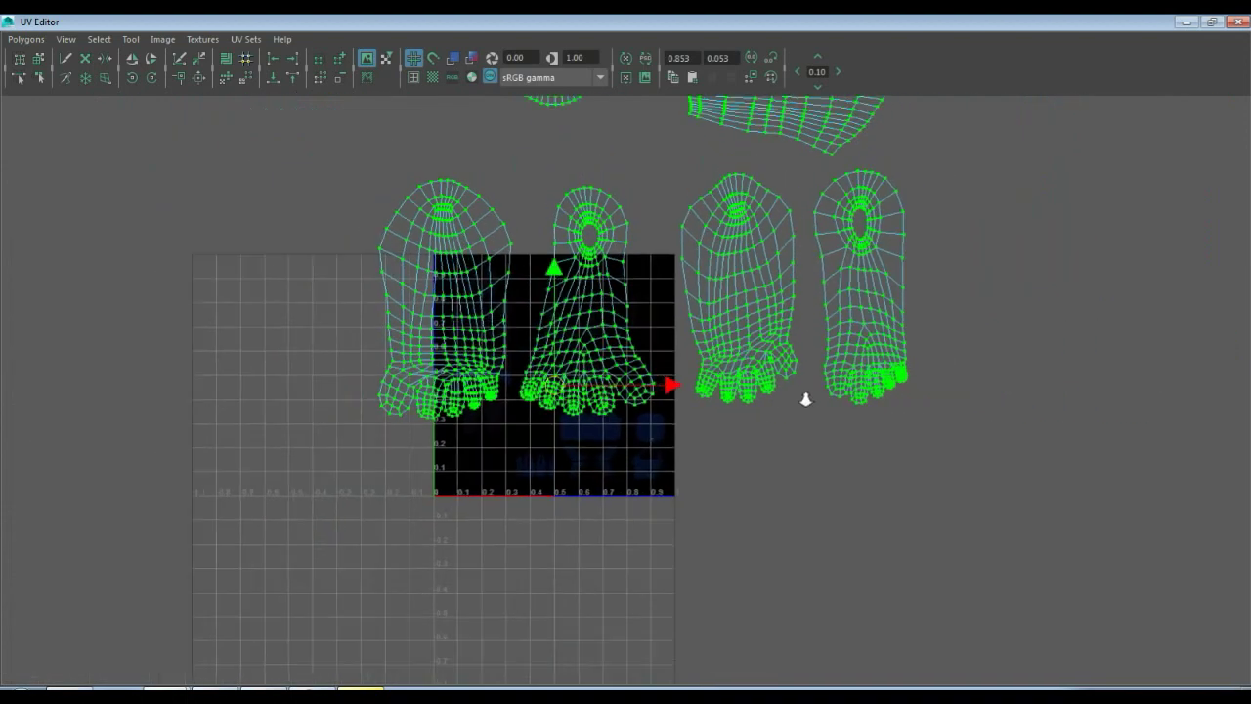
{"action": "middle_click_drag", "start_coordinate": [801, 387], "coordinate": [805, 448], "text": "alt"}
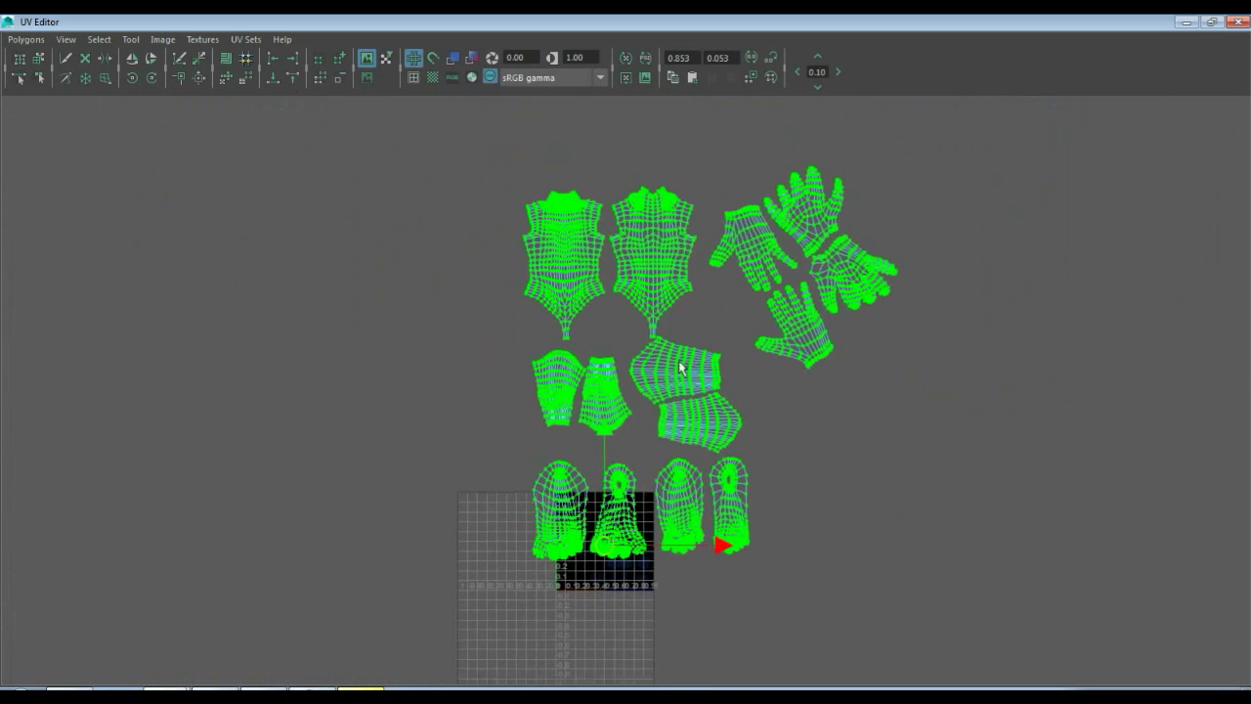
- Scale all the UV shells down uniformly and move them over the 0–1 square with the torsos inside its upper edge
{"action": "key", "text": "r"}
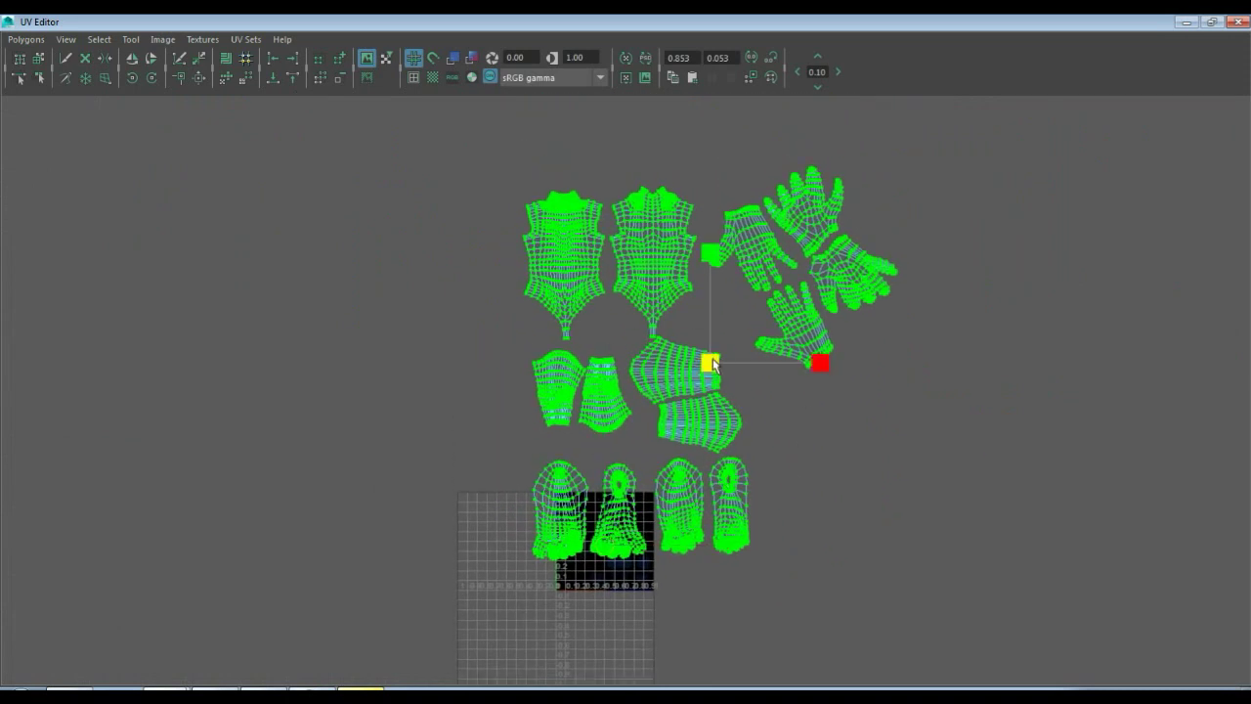
{"action": "left_click_drag", "start_coordinate": [711, 364], "coordinate": [648, 367]}
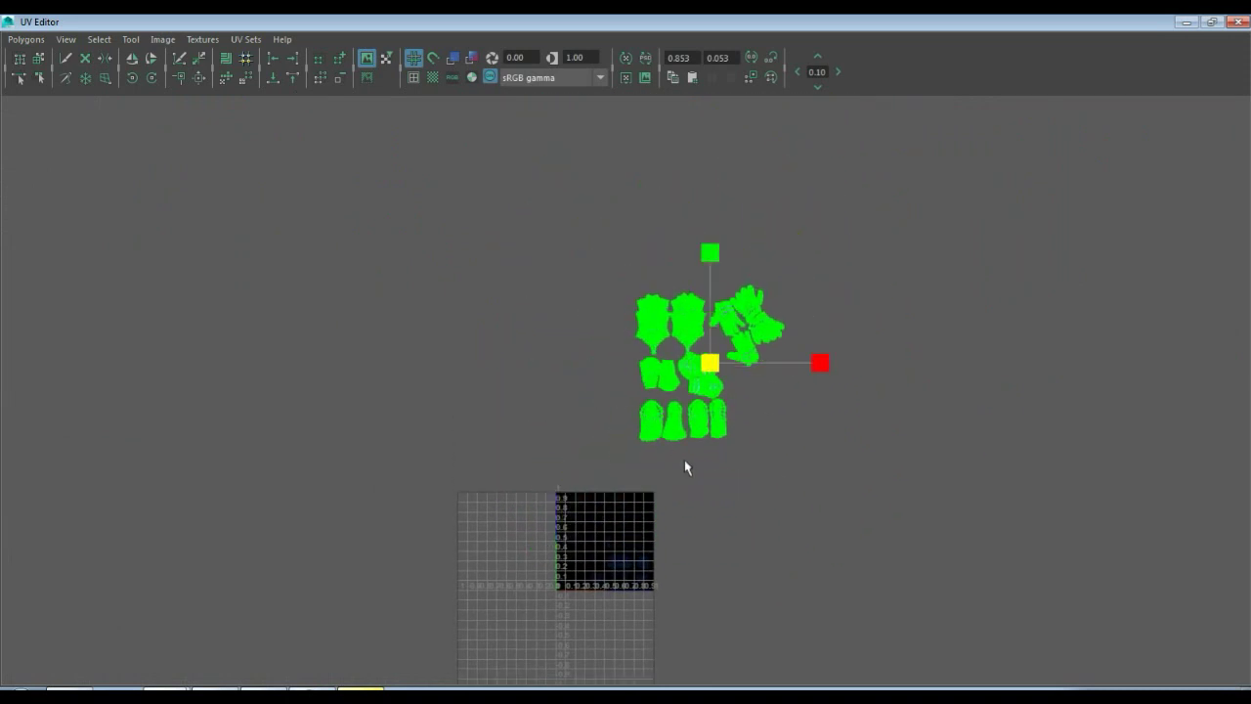
{"action": "key", "text": "w"}
{"action": "middle_click_drag", "start_coordinate": [708, 385], "coordinate": [631, 547]}
{"action": "scroll", "coordinate": [631, 547], "scroll_direction": "up", "scroll_amount": 8}
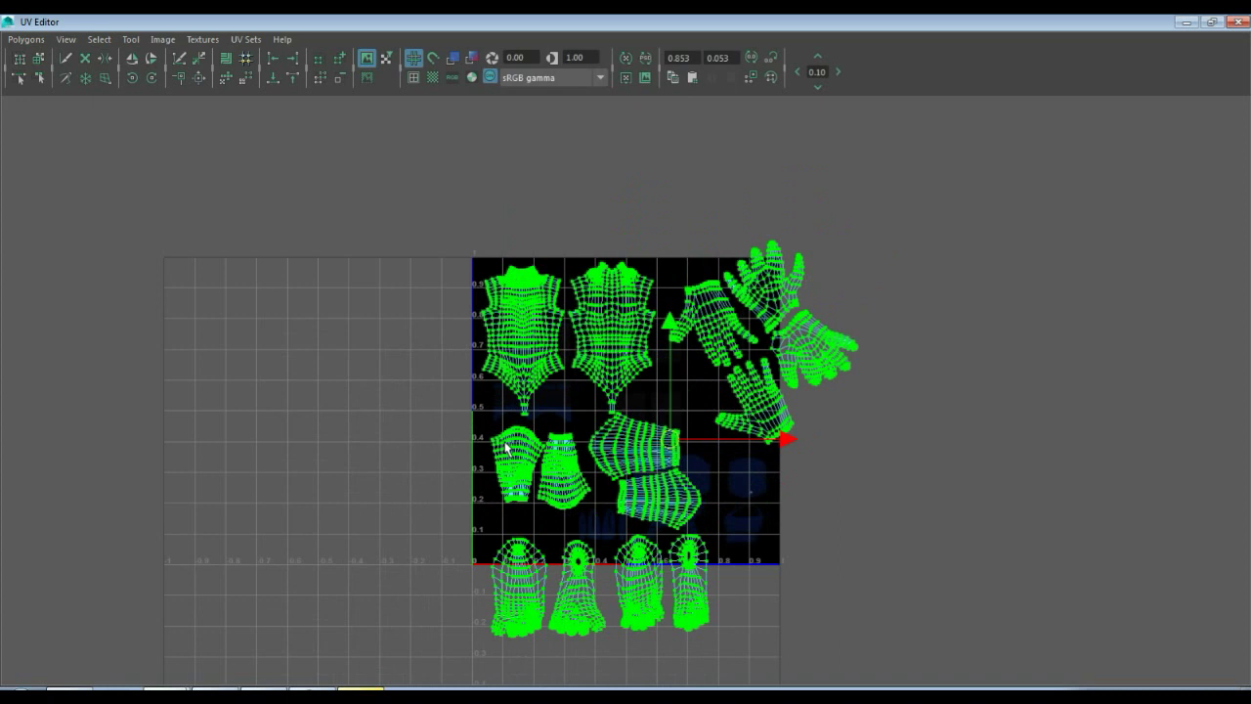
{"action": "left_click", "coordinate": [725, 414]}
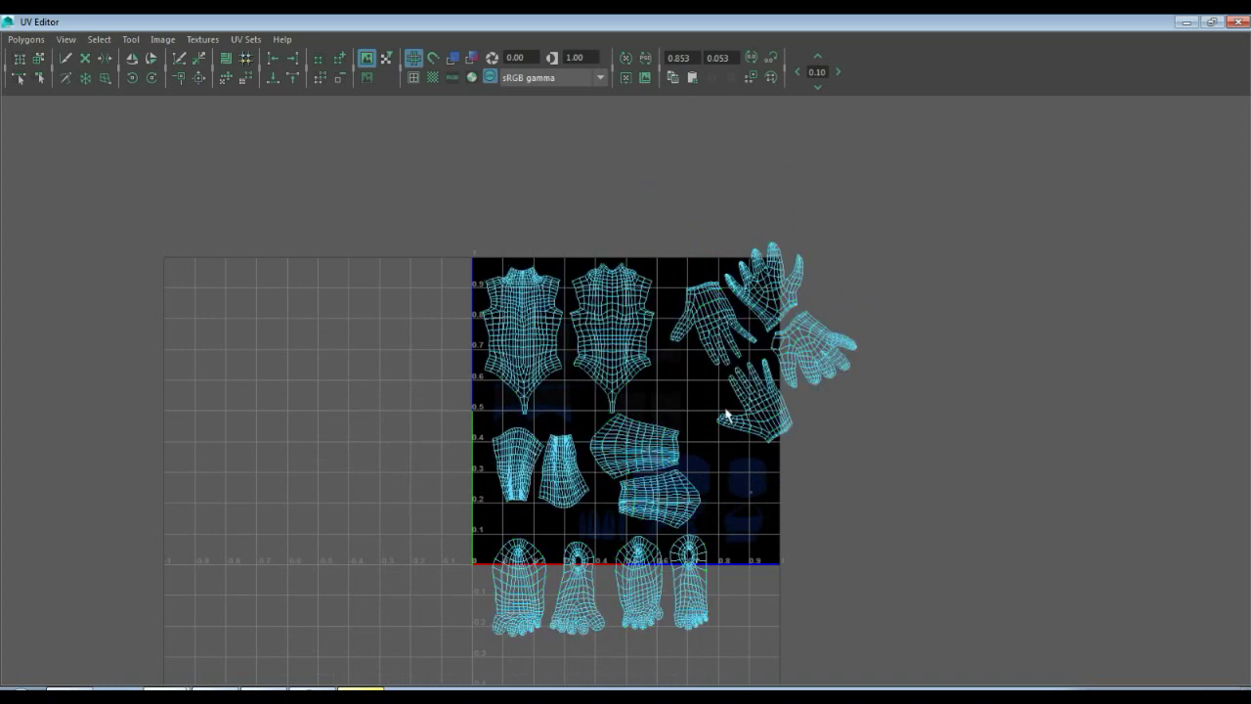
- Move the topmost hand shell outside the UV square and fit the hand beside the torsos, rotated counterclockwise, into the square's upper-right corner
{"action": "left_click", "coordinate": [773, 296]}
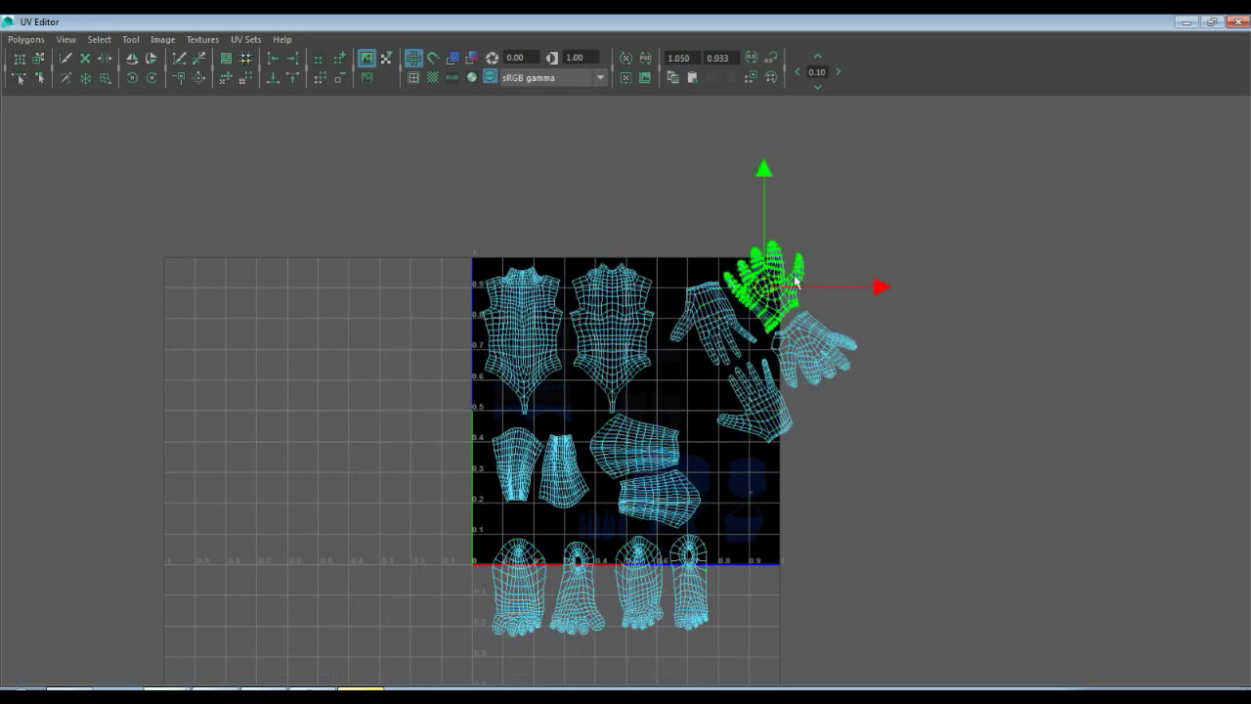
{"action": "left_click_drag", "start_coordinate": [773, 296], "coordinate": [880, 272]}
{"action": "left_click", "coordinate": [719, 320]}
{"action": "mouse_move", "coordinate": [719, 321]}
{"action": "left_mouse_down"}
{"action": "mouse_move", "coordinate": [737, 298]}
{"action": "mouse_move", "coordinate": [712, 301]}
{"action": "left_mouse_up"}
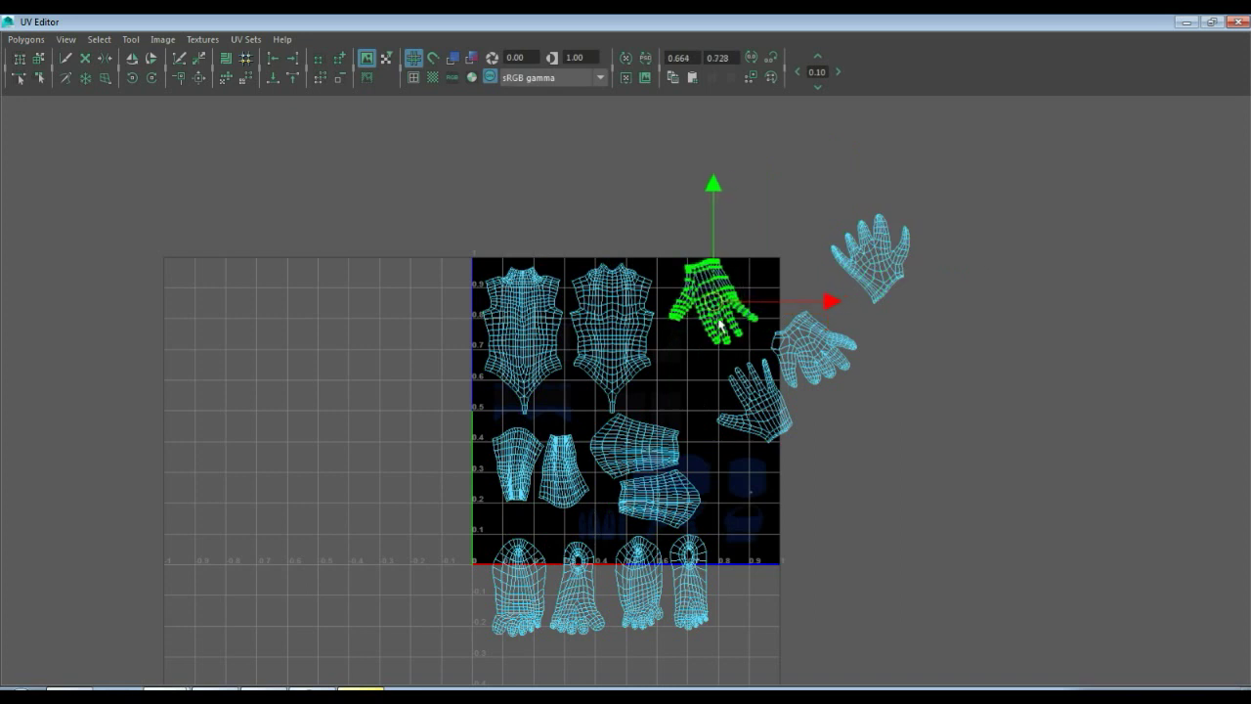
{"action": "left_click", "coordinate": [136, 84]}
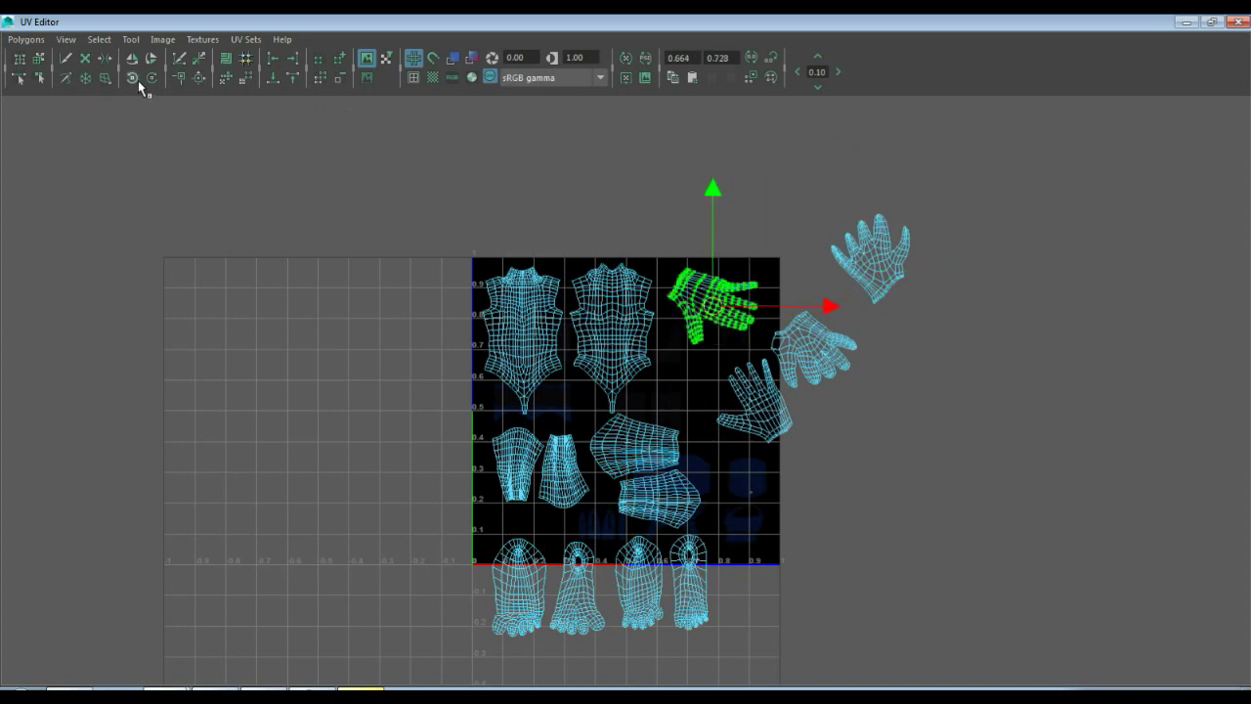
{"action": "left_click", "coordinate": [137, 84]}
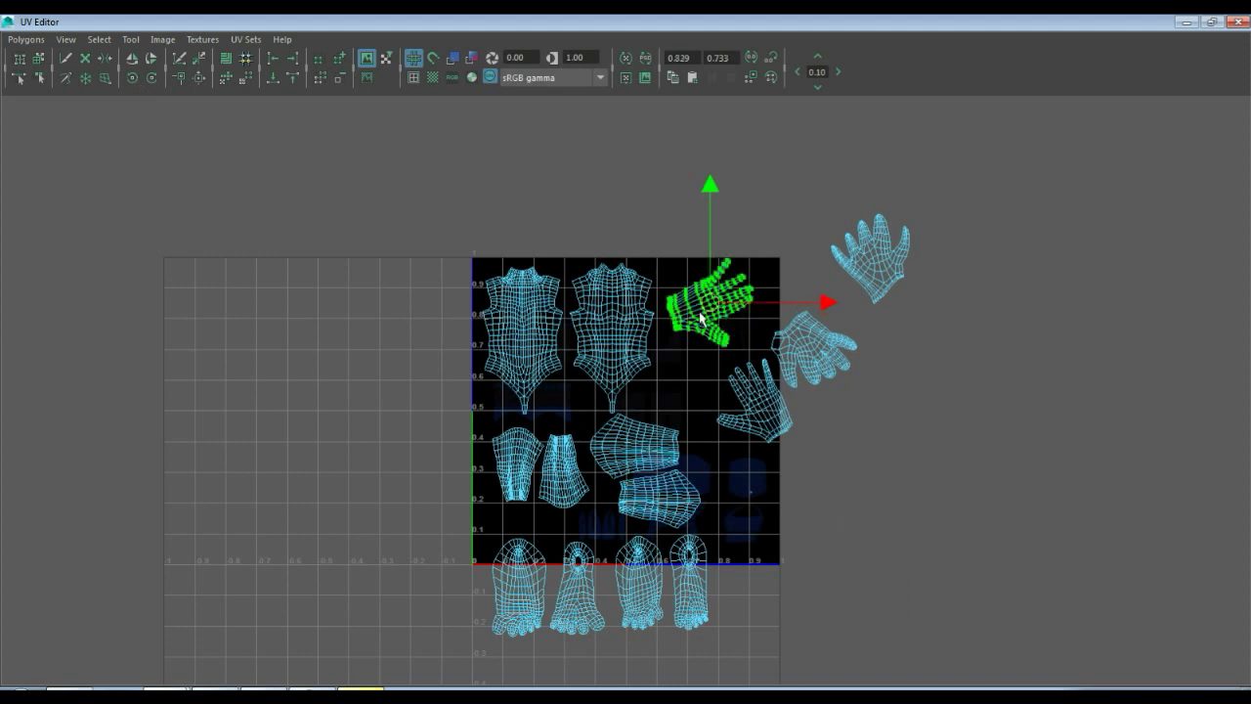
{"action": "left_click_drag", "start_coordinate": [712, 308], "coordinate": [709, 303]}
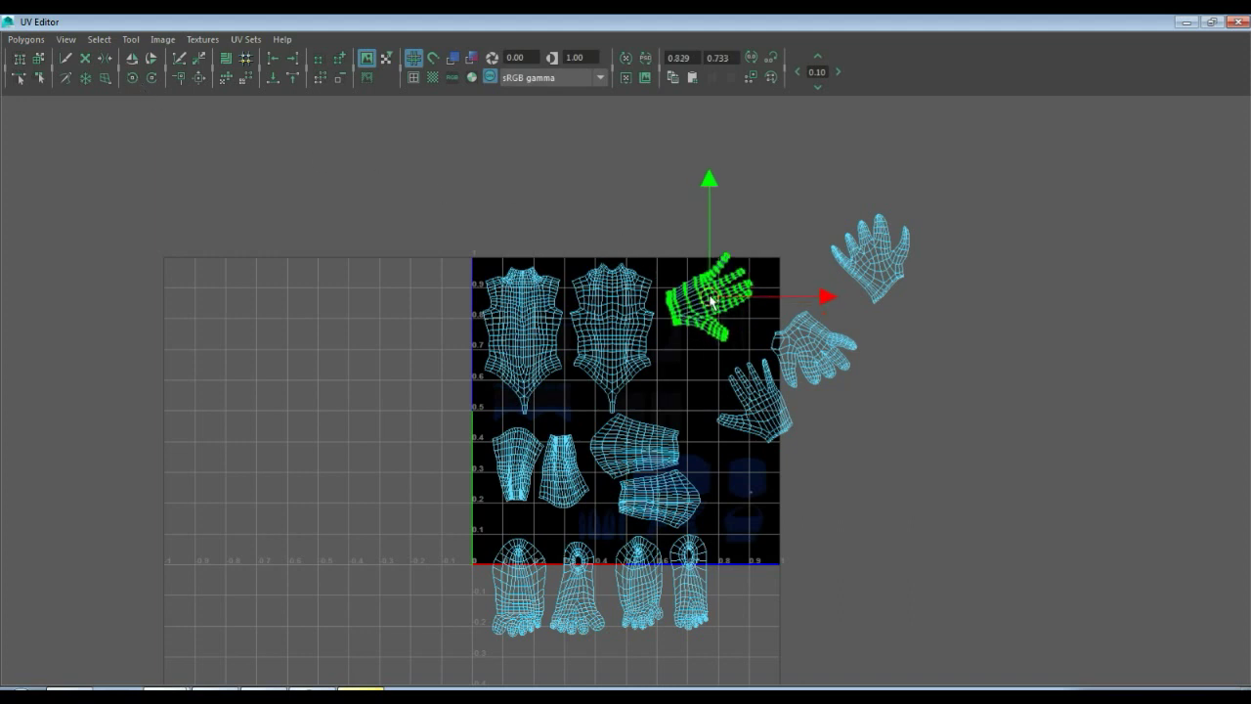
{"action": "left_click", "coordinate": [151, 80]}
{"action": "left_click_drag", "start_coordinate": [710, 307], "coordinate": [710, 304]}
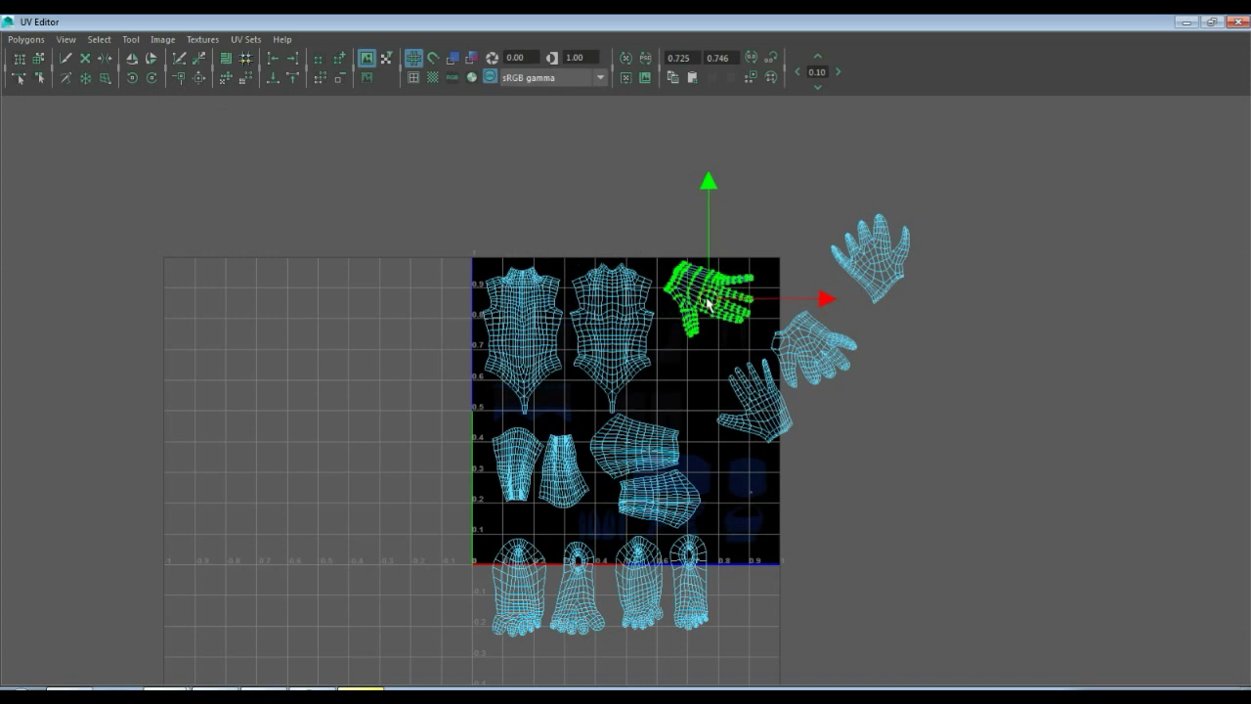
- Move the lowest hand shell beneath the corner hand, rotate it clockwise and nudge it up close
{"action": "left_click", "coordinate": [779, 403]}
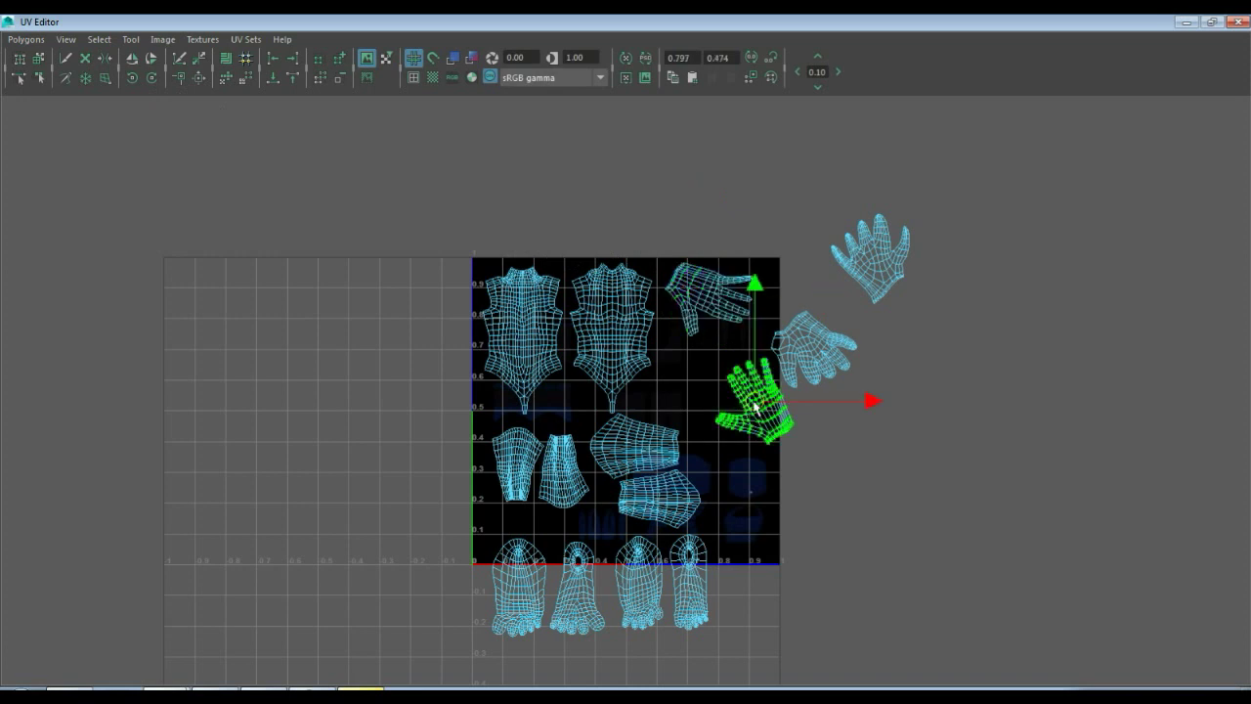
{"action": "left_click_drag", "start_coordinate": [762, 401], "coordinate": [709, 389]}
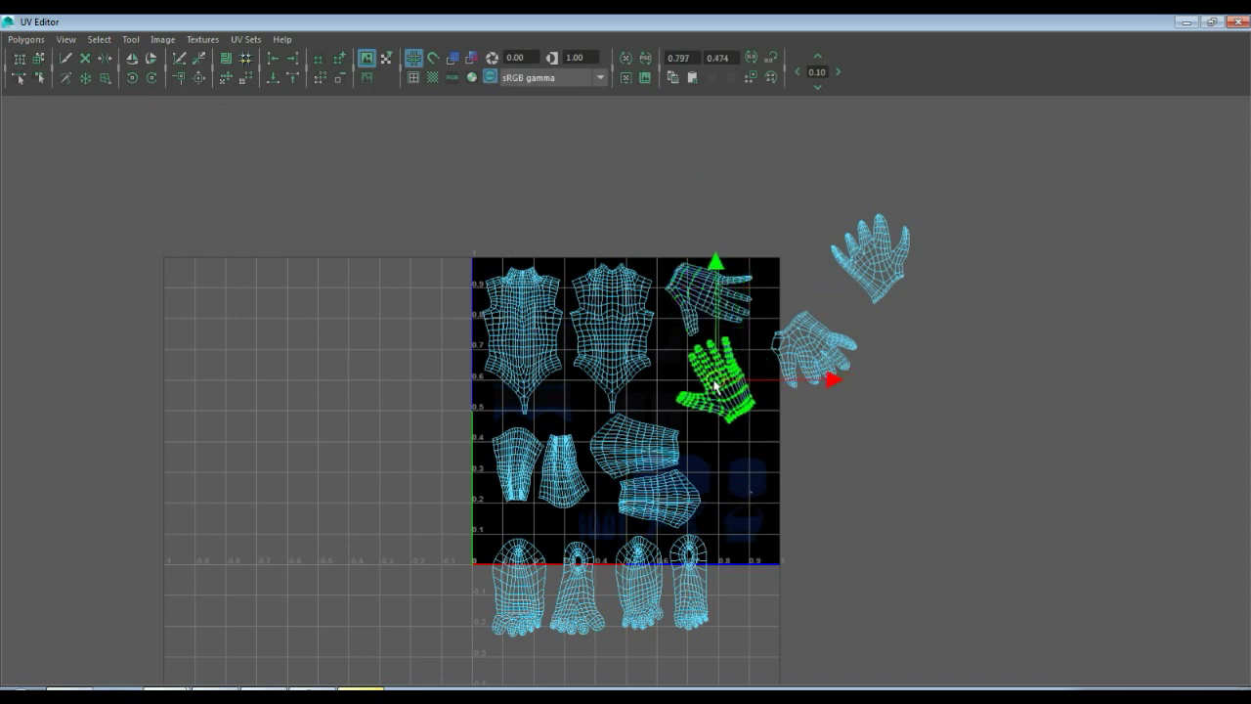
{"action": "left_click", "coordinate": [153, 80]}
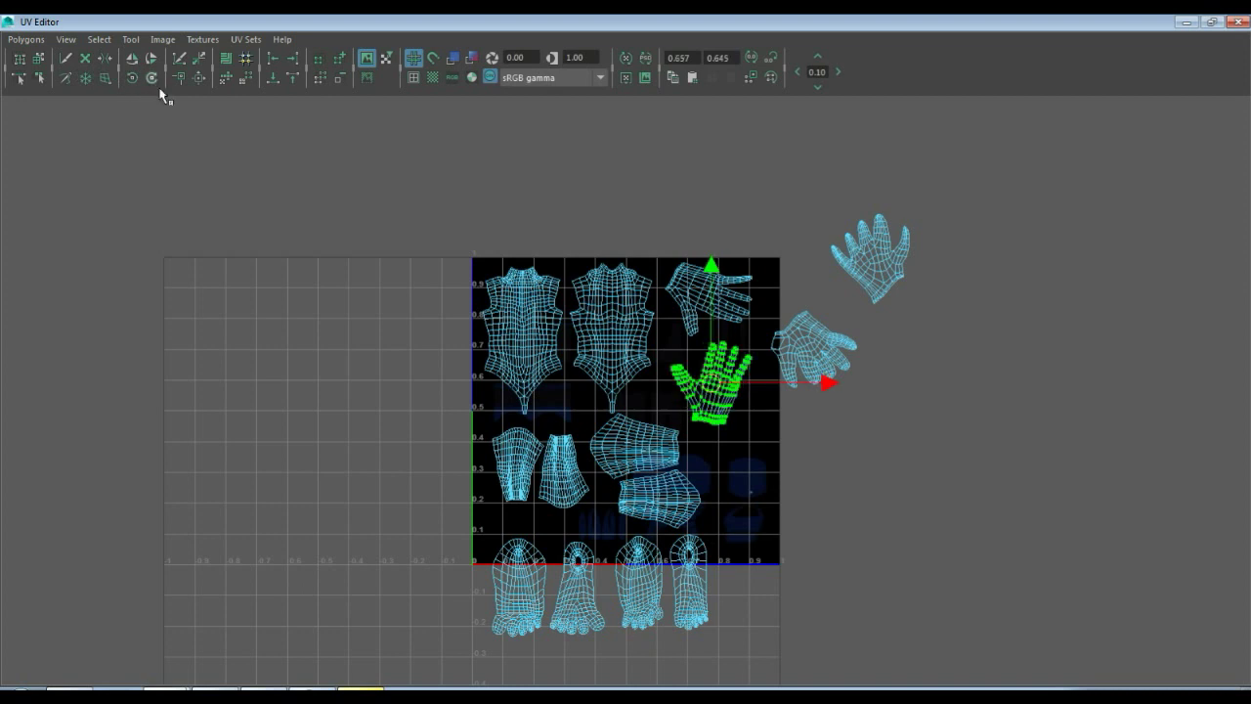
{"action": "left_click_drag", "start_coordinate": [710, 389], "coordinate": [708, 369]}
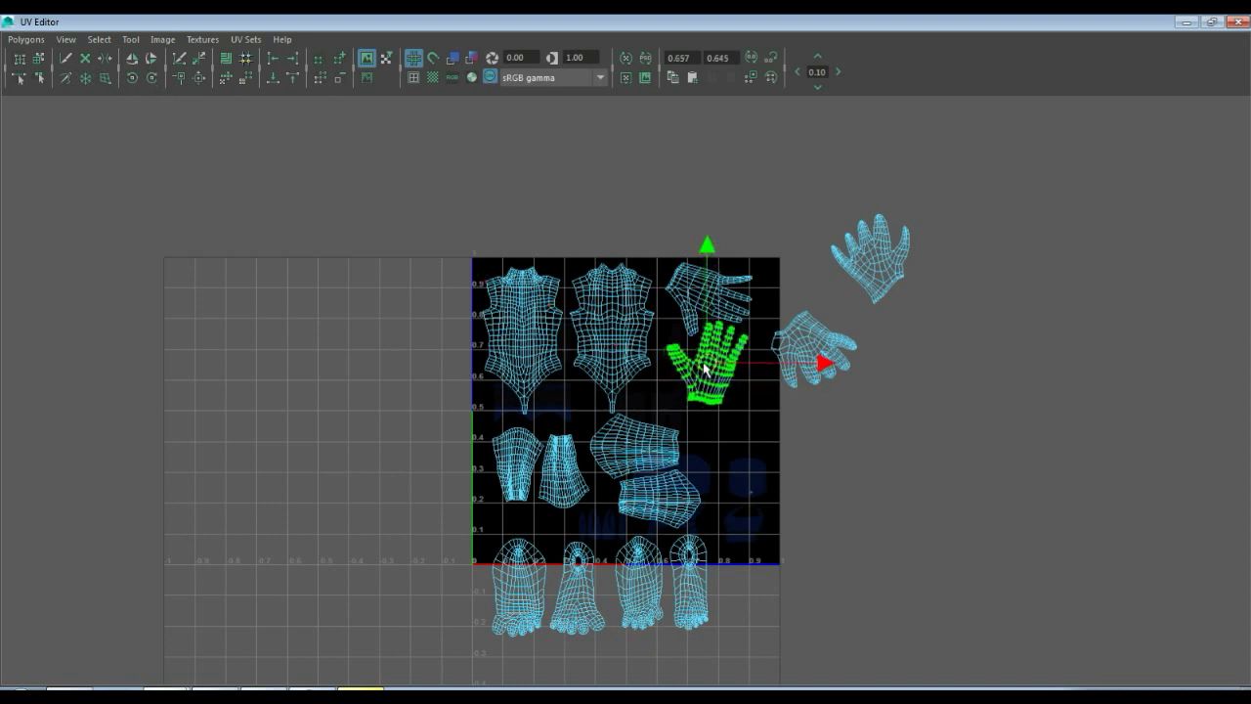
- Move the curled hand shell to the square's right edge below the other hands and tuck the two narrow limb shells under the torsos
{"action": "left_click", "coordinate": [816, 334]}
{"action": "left_click_drag", "start_coordinate": [816, 336], "coordinate": [736, 446]}
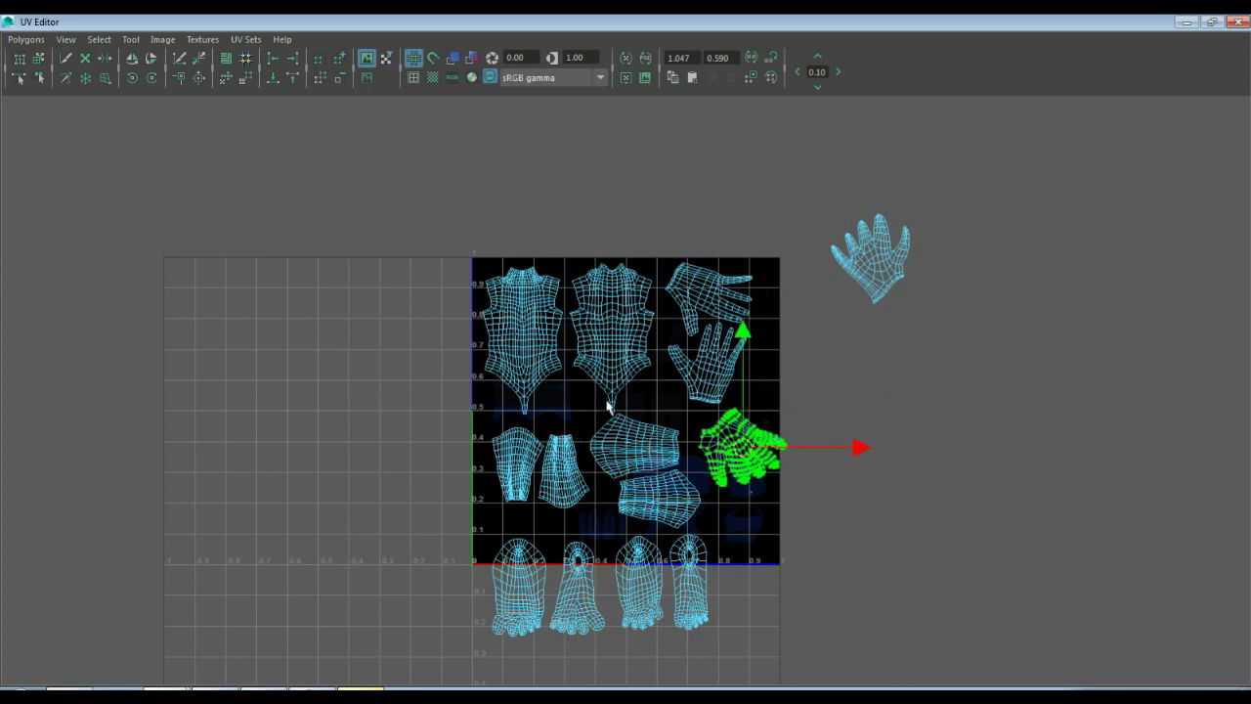
{"action": "left_click", "coordinate": [512, 467]}
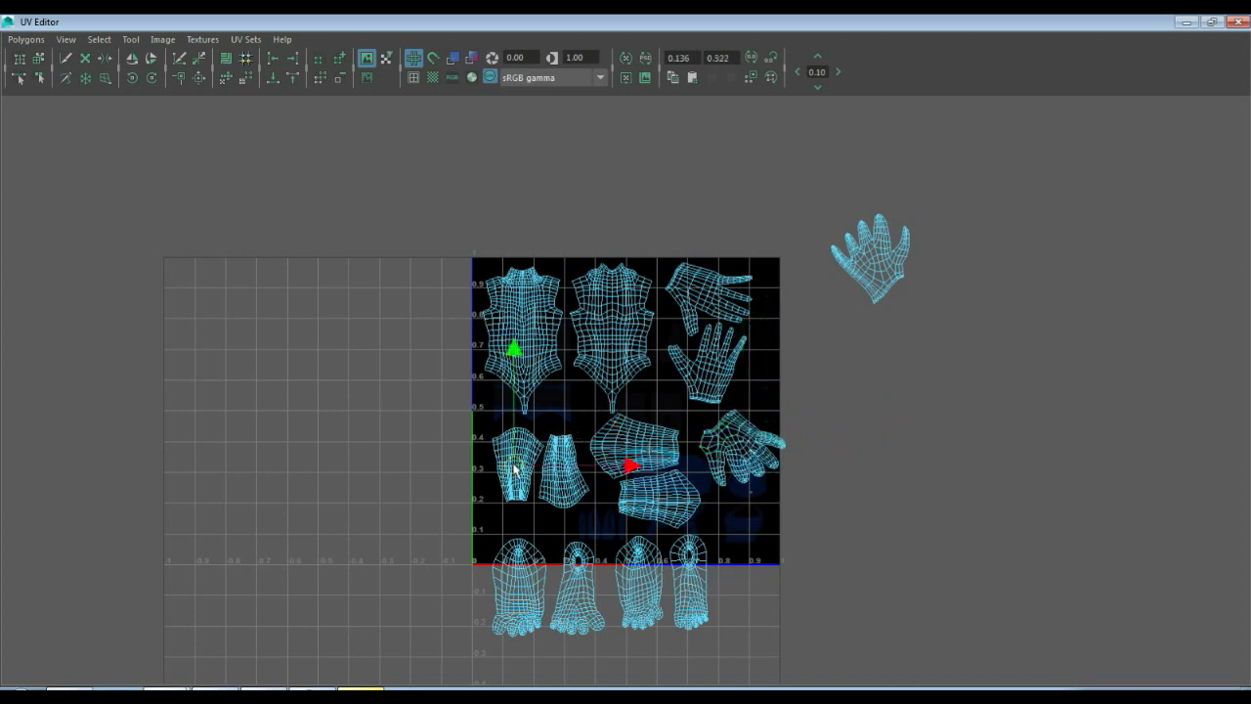
{"action": "left_click_drag", "start_coordinate": [514, 469], "coordinate": [501, 453]}
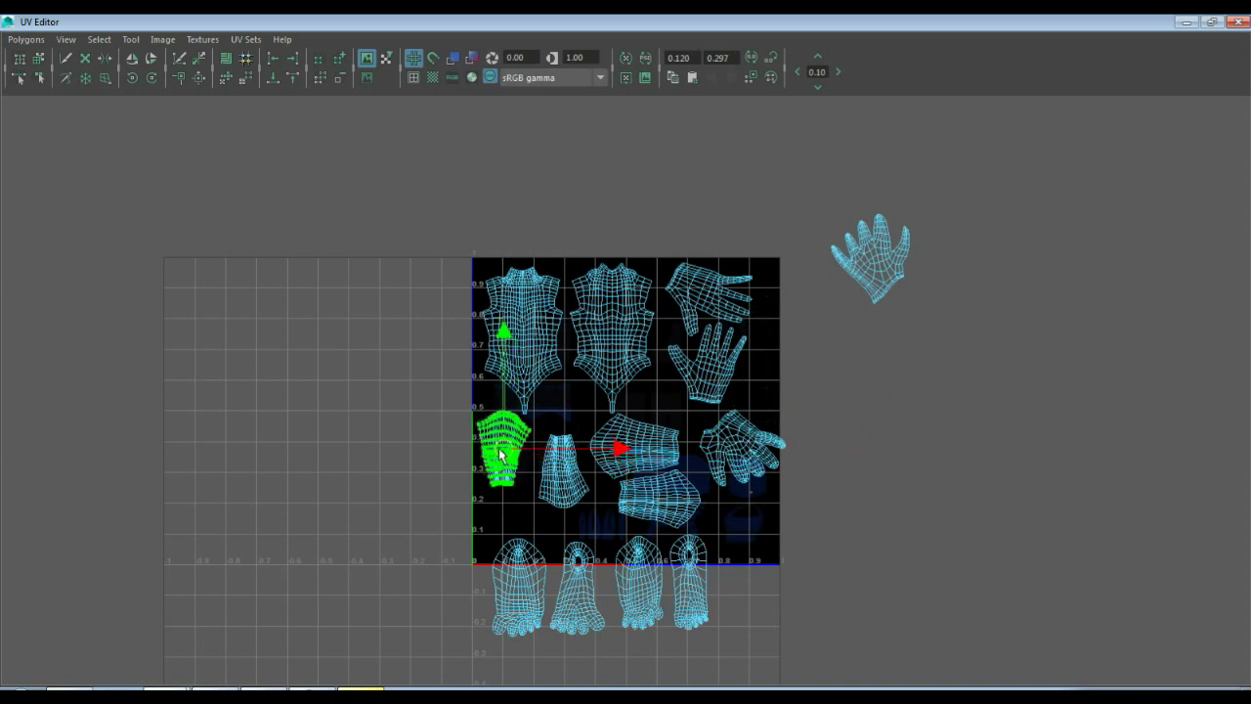
{"action": "left_click", "coordinate": [571, 488]}
{"action": "left_click_drag", "start_coordinate": [571, 489], "coordinate": [561, 440]}
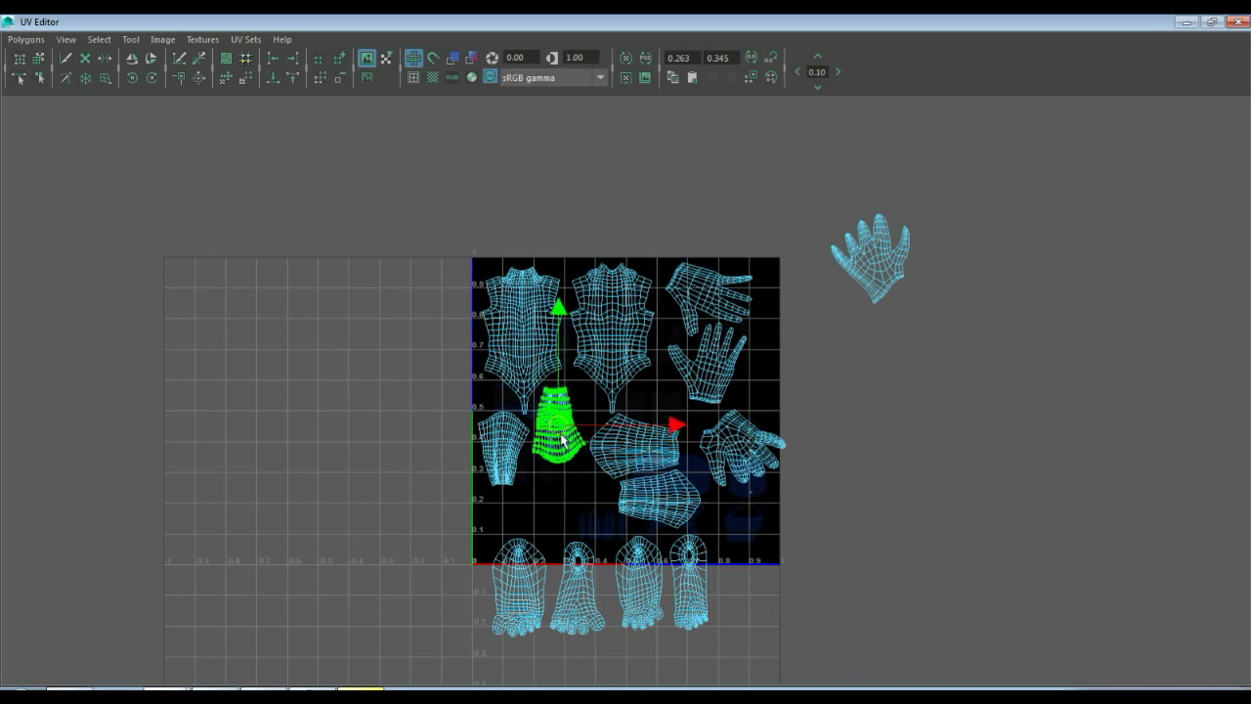
{"action": "left_click", "coordinate": [510, 588]}
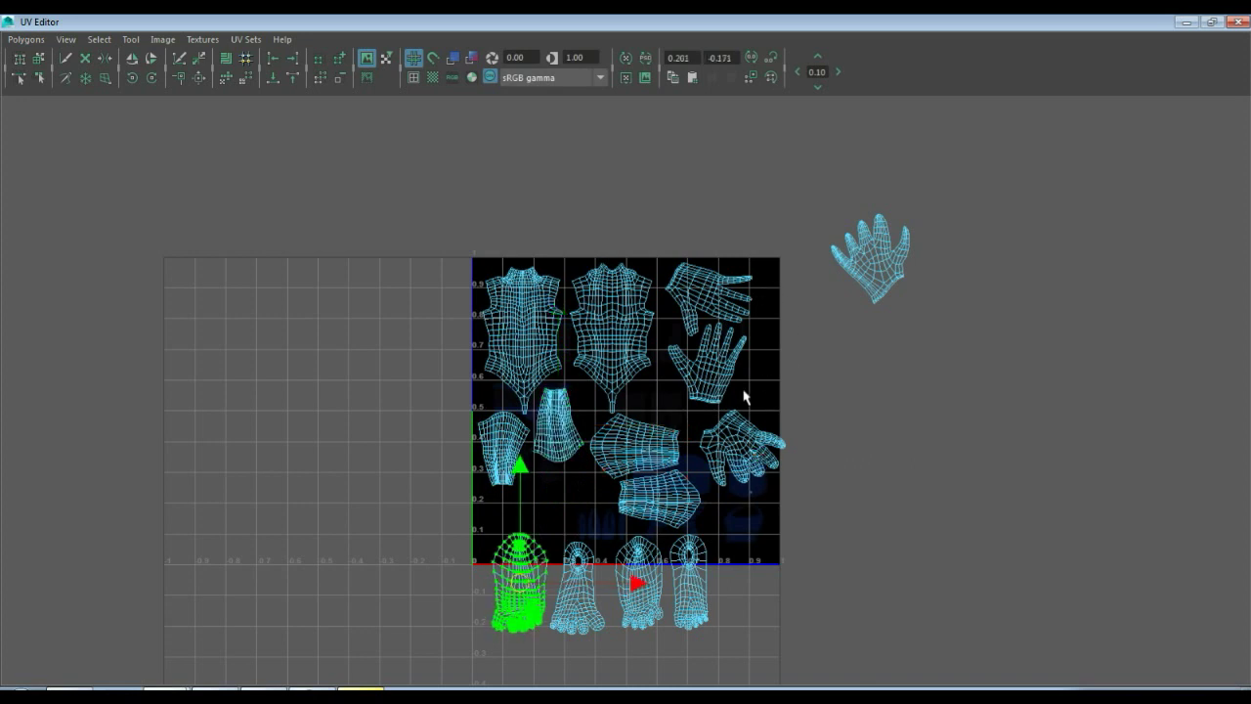
- Undo the narrow limb and curled hand moves, plus the second placed hand's nudge and rotation
{"action": "key", "text": "ctrl+z"}
{"action": "key", "text": "ctrl+z"}
{"action": "key", "text": "ctrl+z"}
{"action": "key", "text": "ctrl+z"}
{"action": "key", "text": "ctrl+z"}
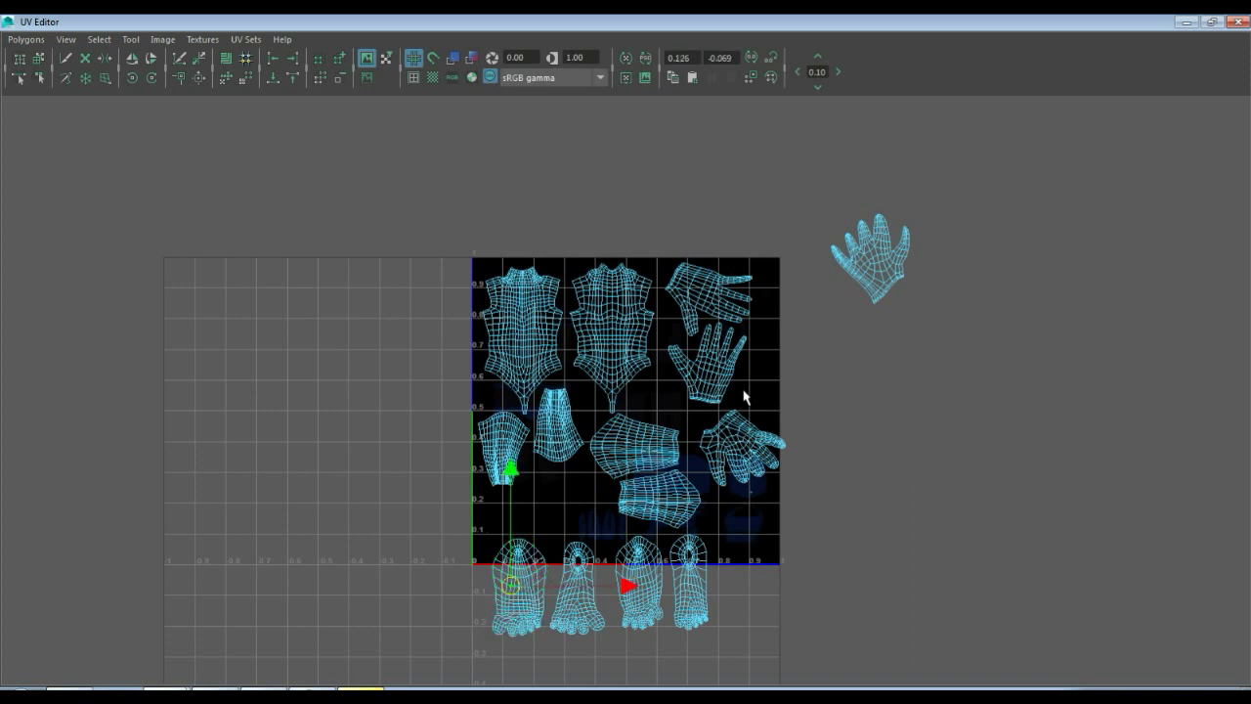
{"action": "key", "text": "ctrl+z"}
{"action": "key", "text": "ctrl+z"}
{"action": "key", "text": "ctrl+z"}
{"action": "key", "text": "ctrl+z"}
{"action": "key", "text": "ctrl+z"}
{"action": "key", "text": "ctrl+z"}
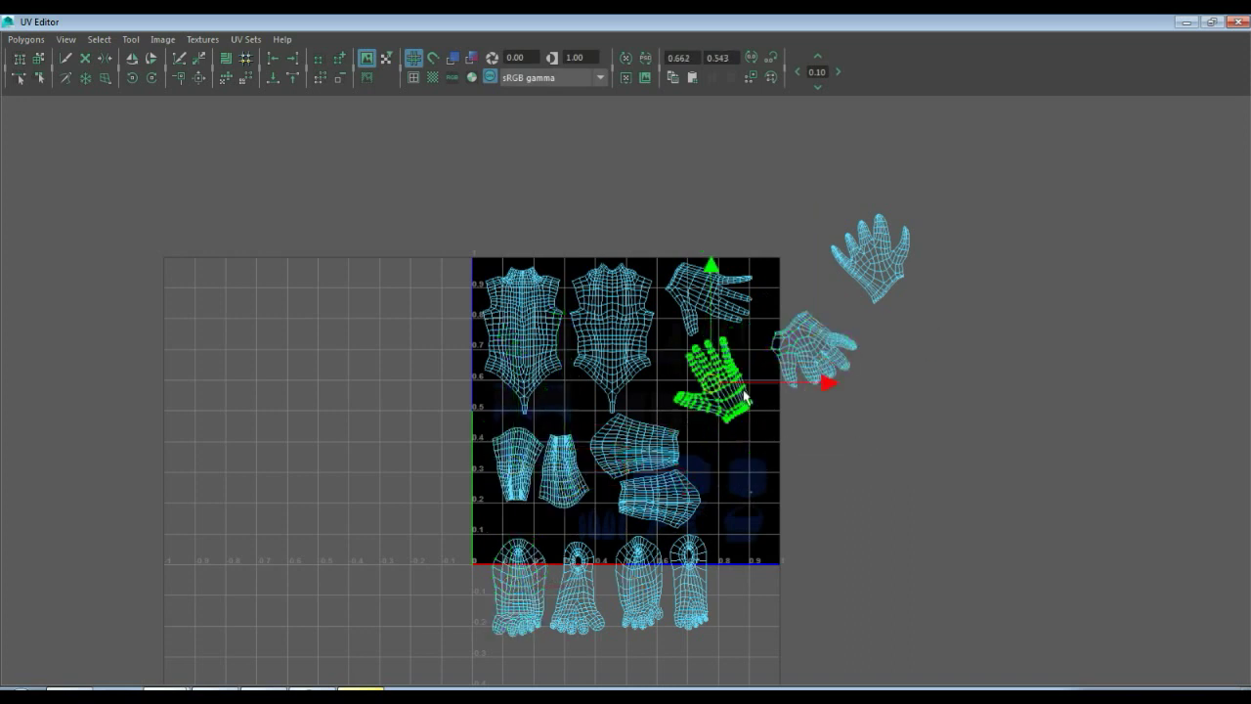
- Undo the remaining placements and rotations of the hand shells beside the torsos
{"action": "key", "text": "ctrl+z"}
{"action": "key", "text": "ctrl+z"}
{"action": "key", "text": "ctrl+z"}
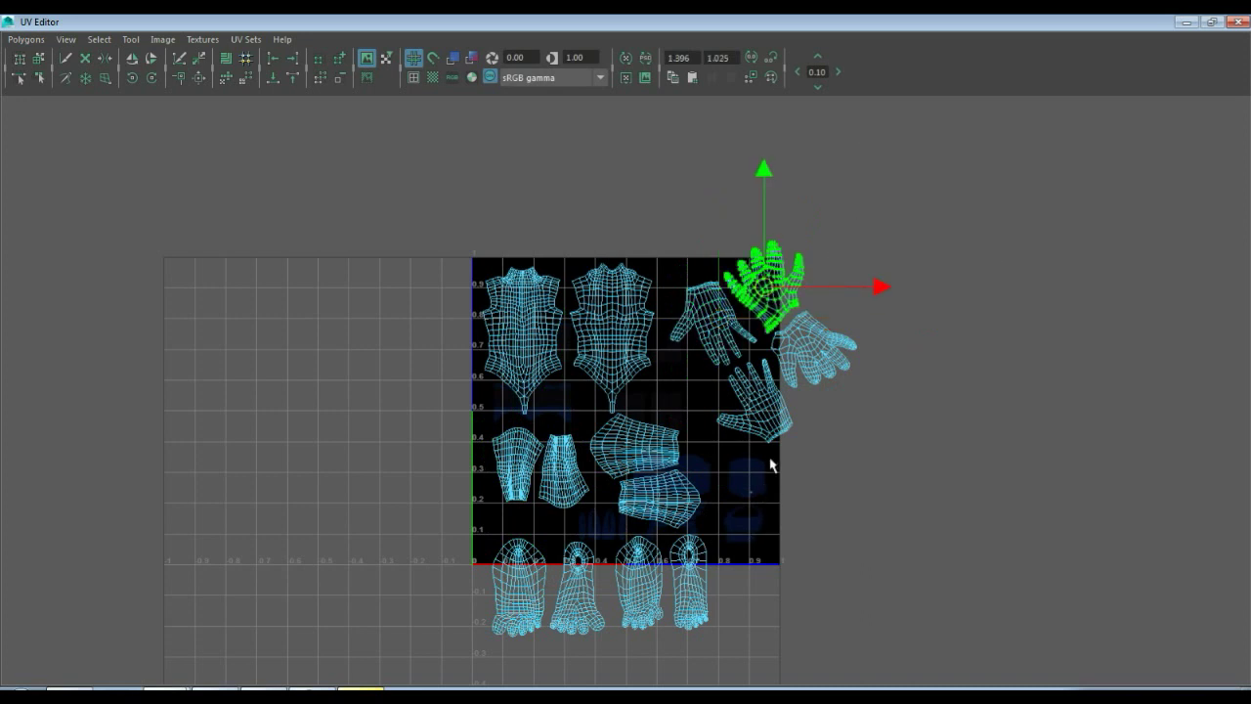
{"action": "key", "text": "ctrl+z"}
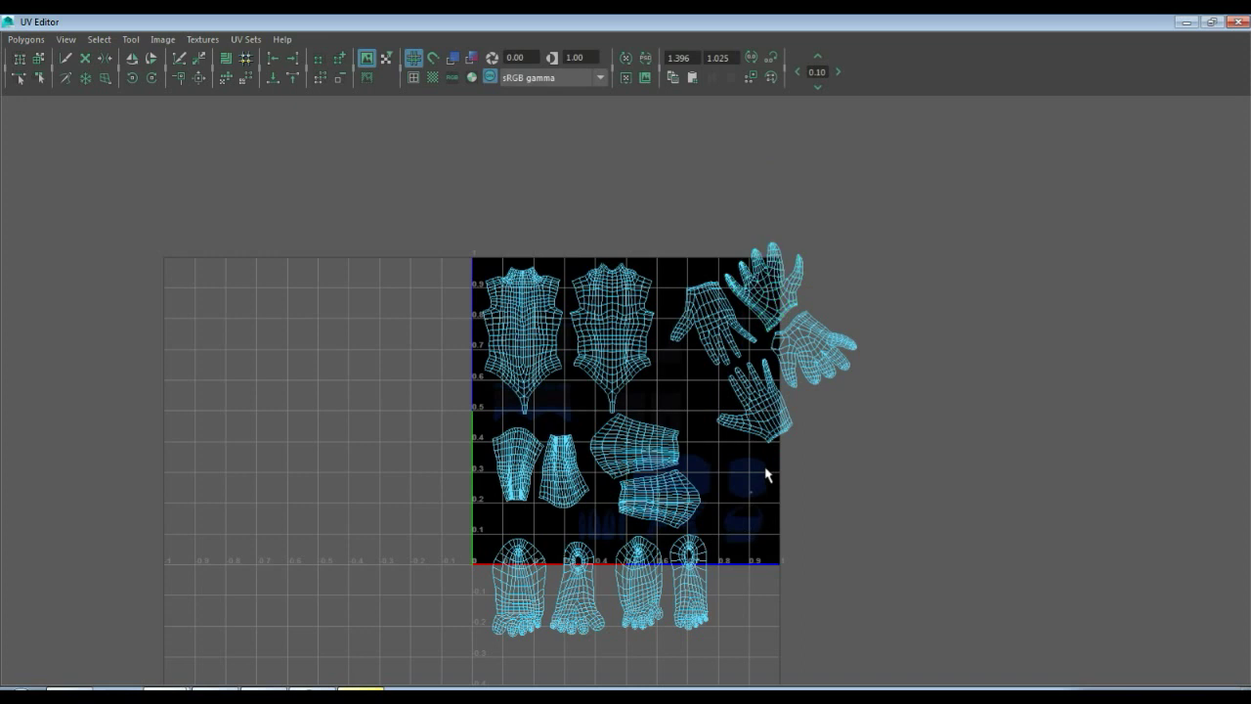
- Select all the body UV shells and scale them down slightly together, then clear the selection
{"action": "left_click_drag", "start_coordinate": [445, 223], "coordinate": [884, 673]}
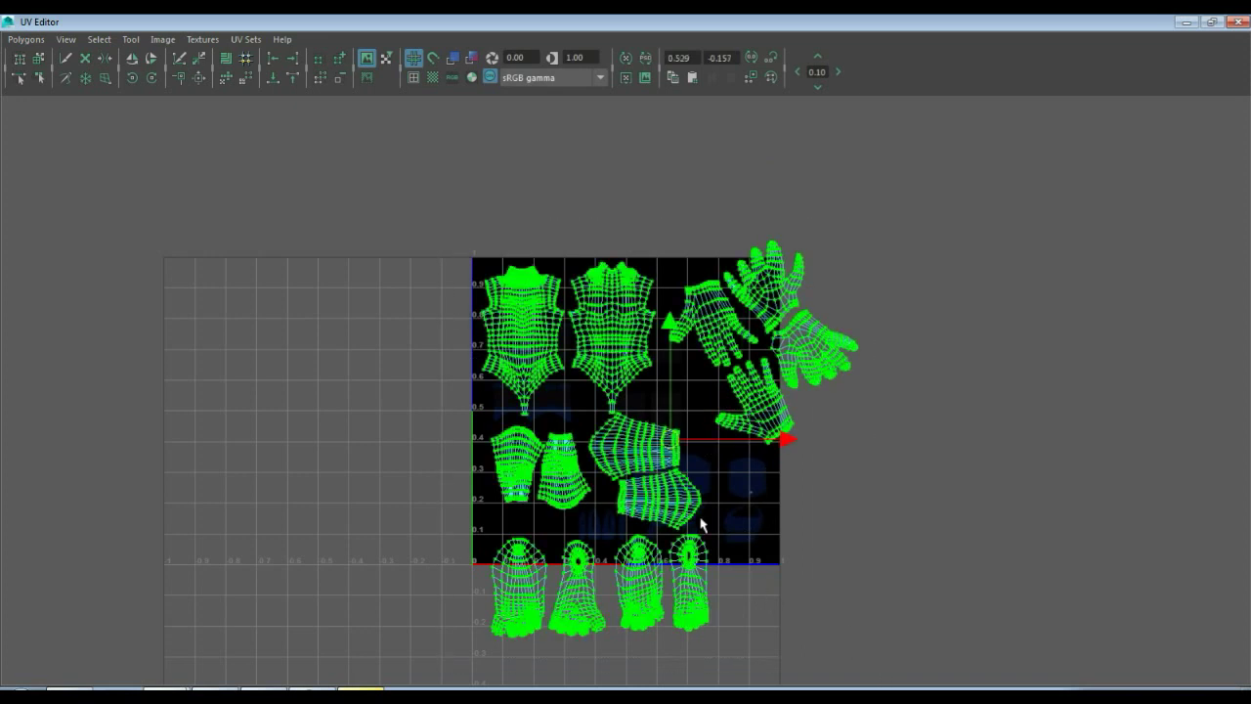
{"action": "key", "text": "r"}
{"action": "left_click_drag", "start_coordinate": [668, 442], "coordinate": [660, 440]}
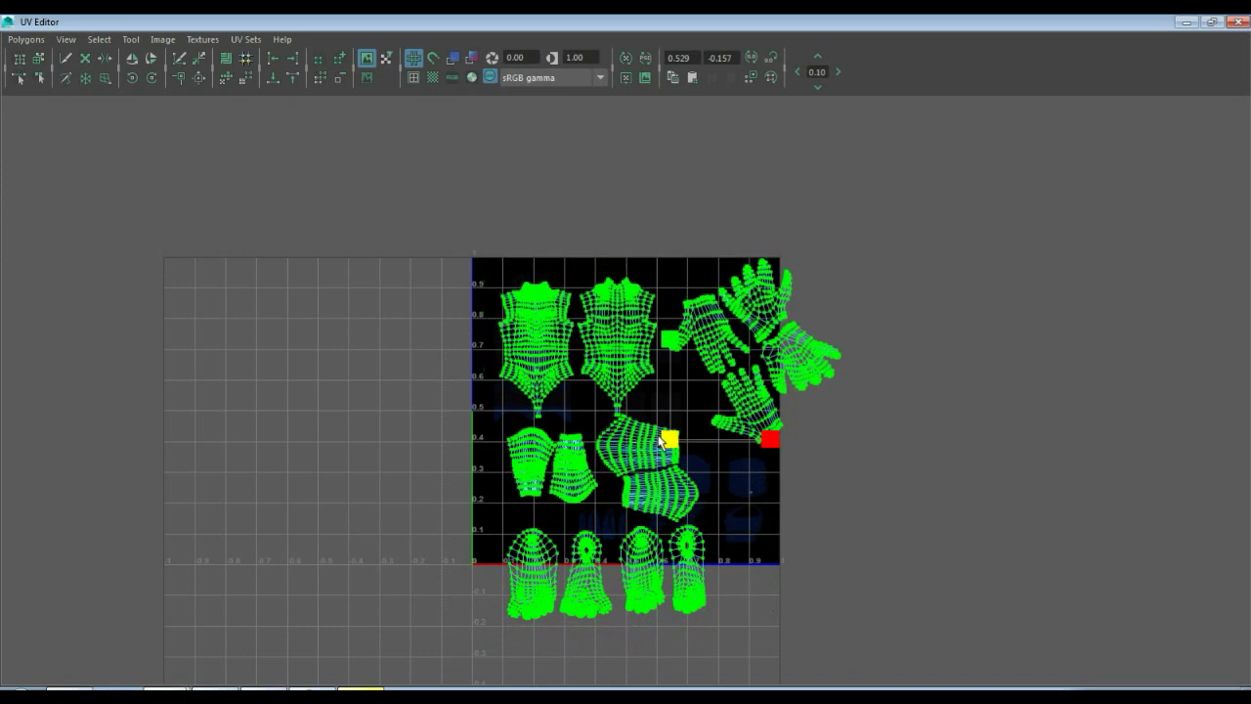
{"action": "left_click", "coordinate": [783, 526]}
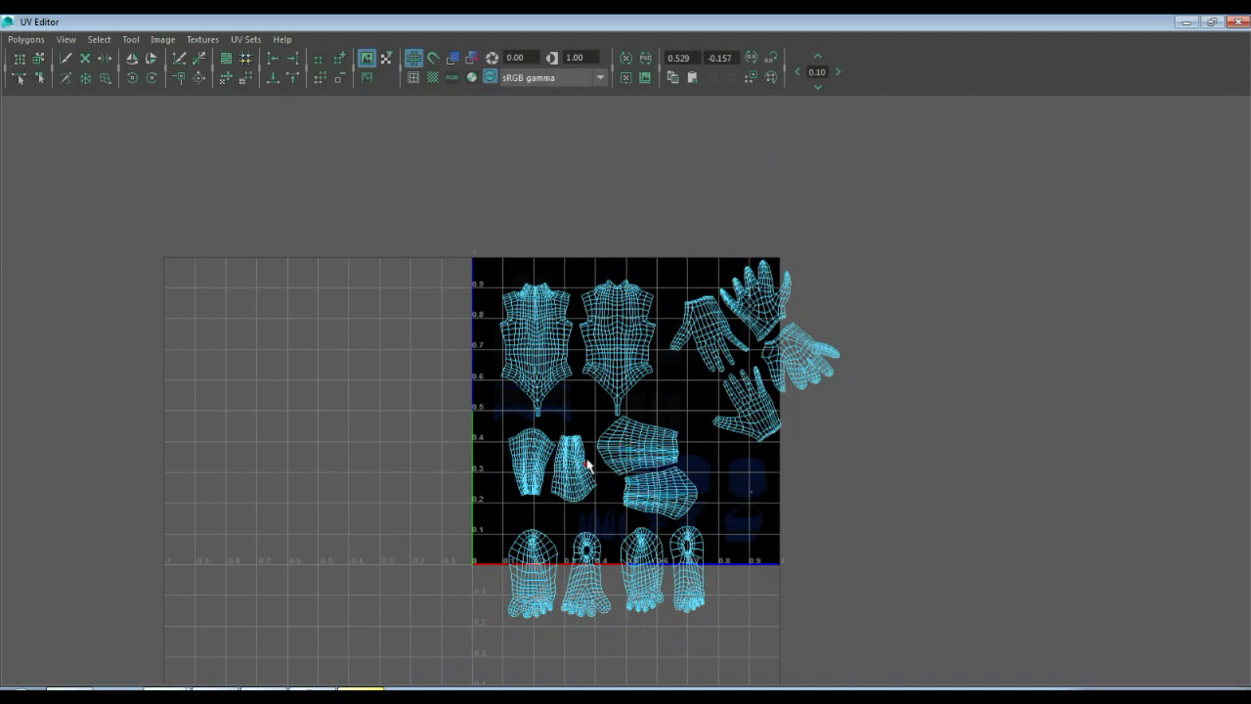
- Move the first torso shell into the UV square's upper-left corner and set the second torso close beside it along the top edge
{"action": "left_click", "coordinate": [546, 319]}
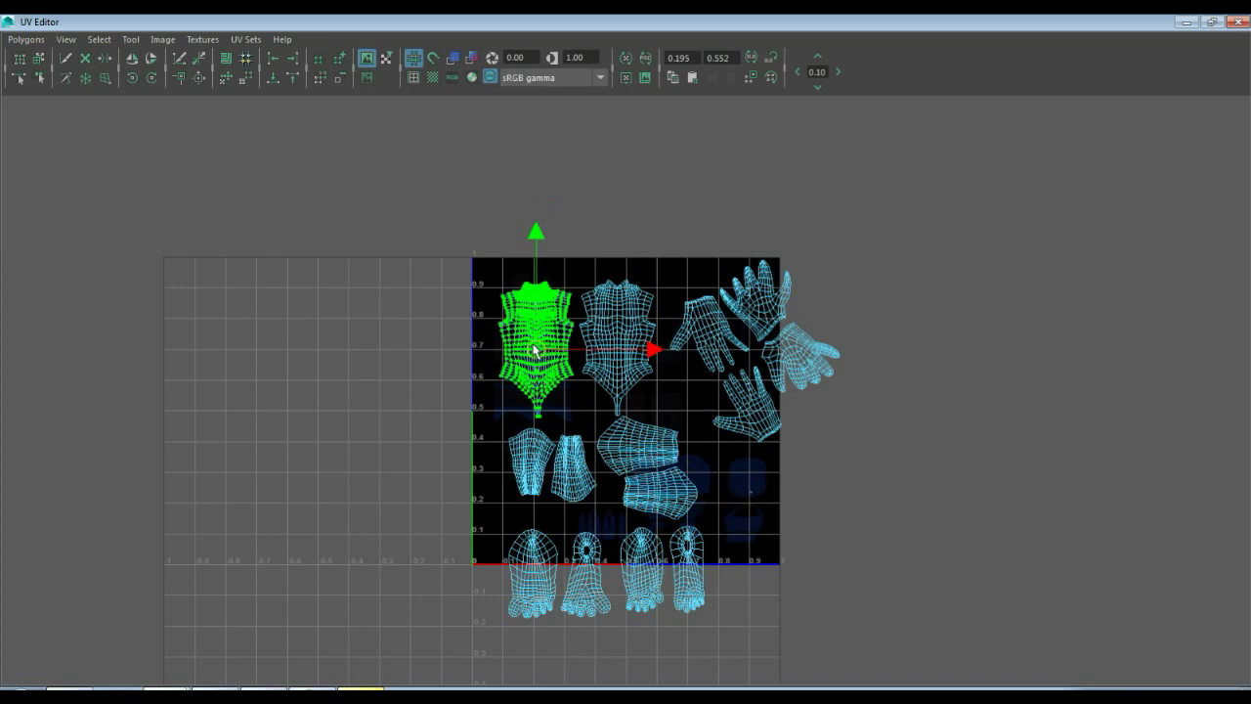
{"action": "left_click_drag", "start_coordinate": [540, 352], "coordinate": [514, 329]}
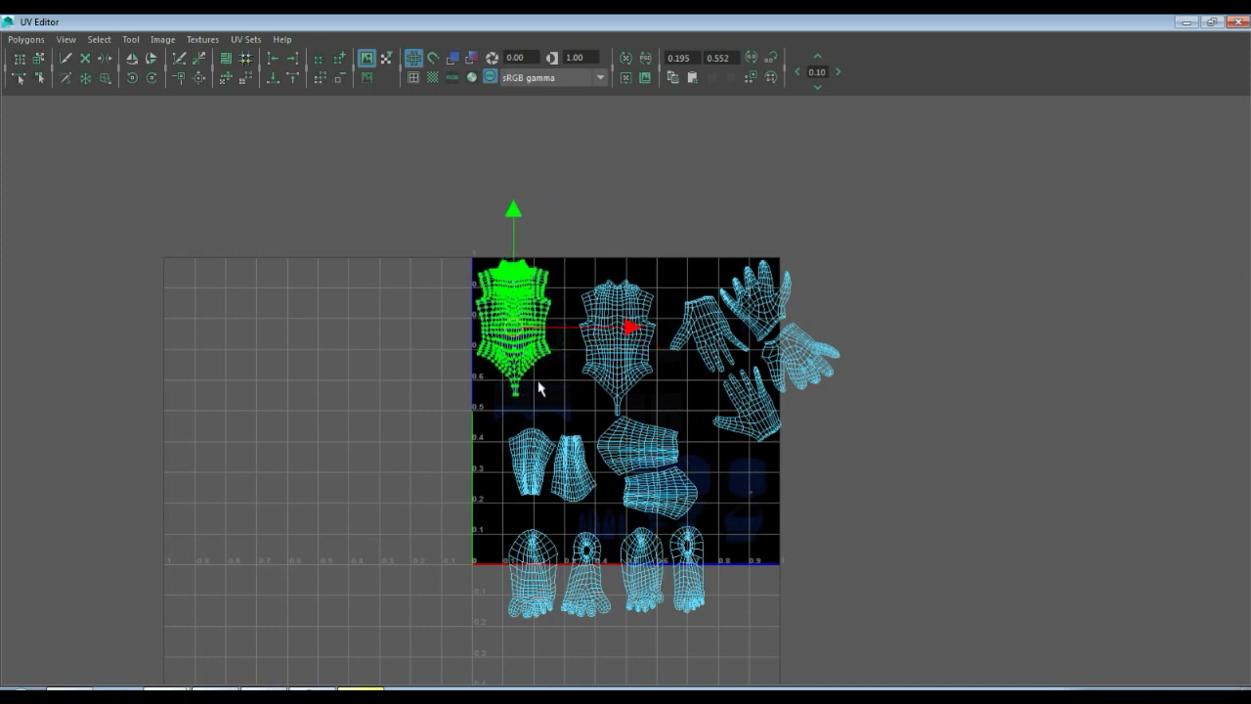
{"action": "scroll", "coordinate": [539, 389], "scroll_direction": "up", "scroll_amount": 5}
{"action": "middle_click_drag", "start_coordinate": [501, 389], "coordinate": [532, 448], "text": "alt"}
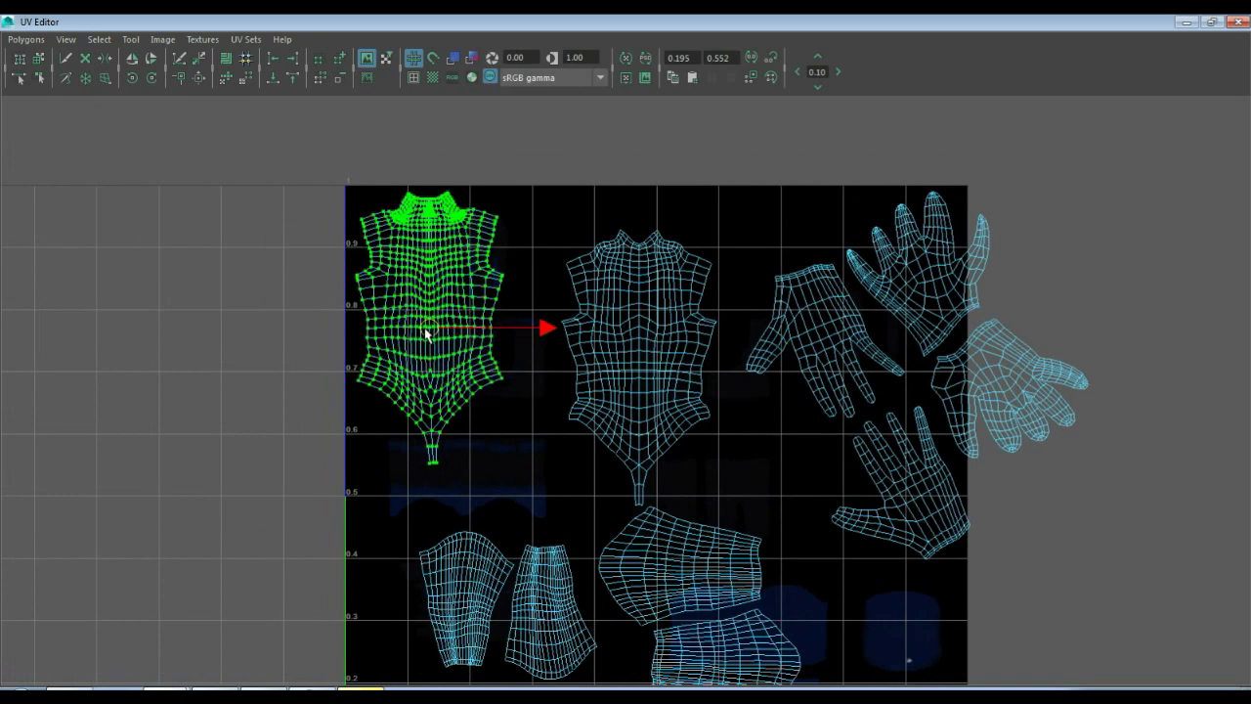
{"action": "left_click", "coordinate": [522, 430]}
{"action": "left_click_drag", "start_coordinate": [548, 233], "coordinate": [653, 422]}
{"action": "double_click", "coordinate": [668, 434]}
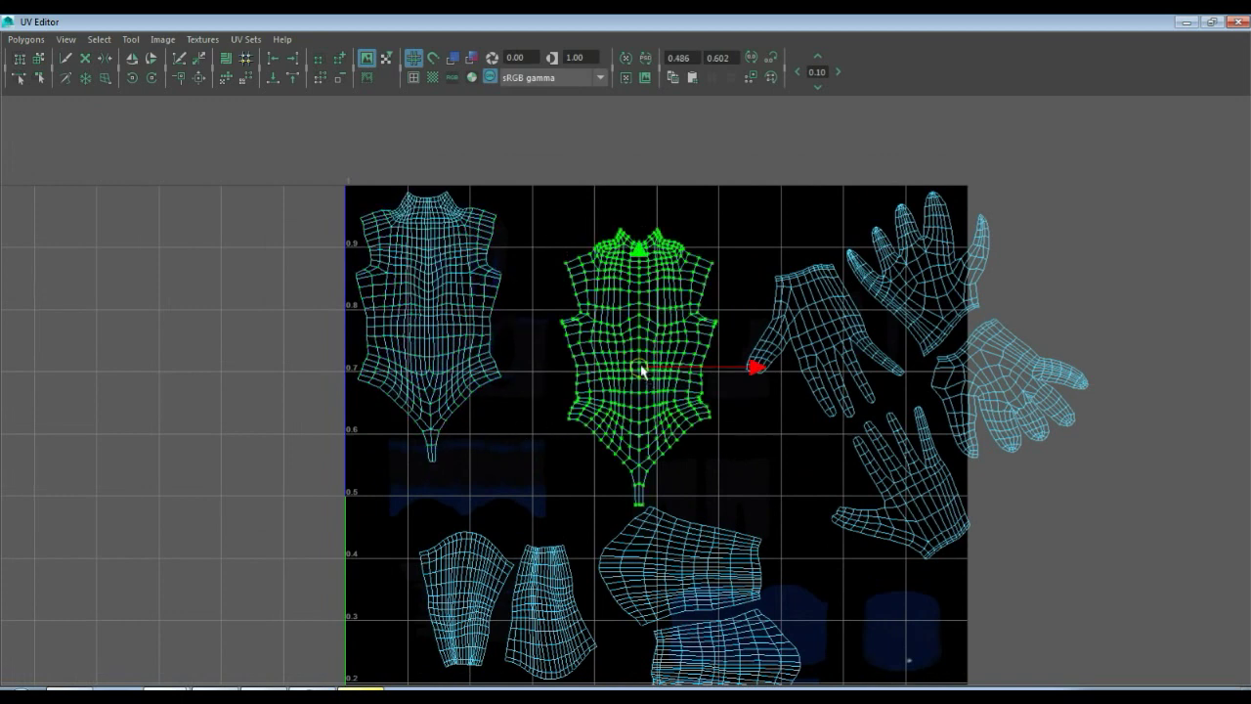
{"action": "left_click_drag", "start_coordinate": [642, 363], "coordinate": [593, 333]}
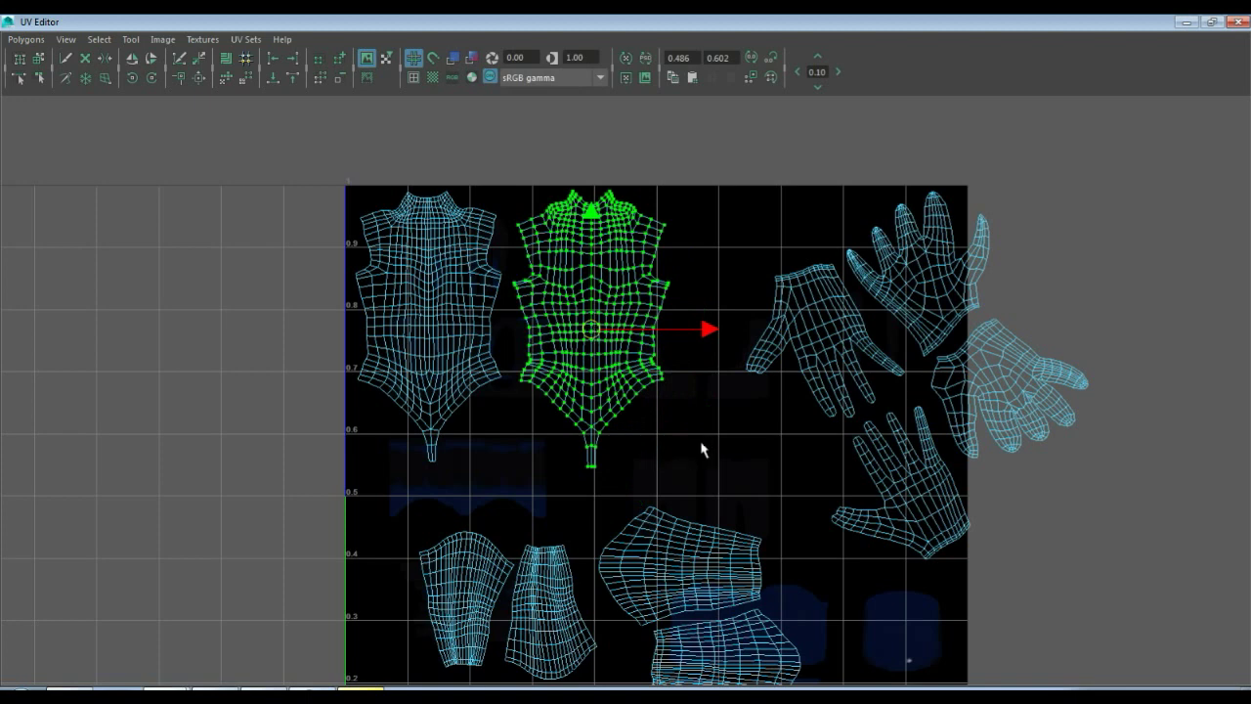
- Rotate the second torso shell upside down and nest it, slightly lowered, against the first torso
{"action": "left_click", "coordinate": [159, 81]}
{"action": "left_click", "coordinate": [159, 80]}
{"action": "left_click", "coordinate": [159, 80]}
{"action": "left_click", "coordinate": [159, 81]}
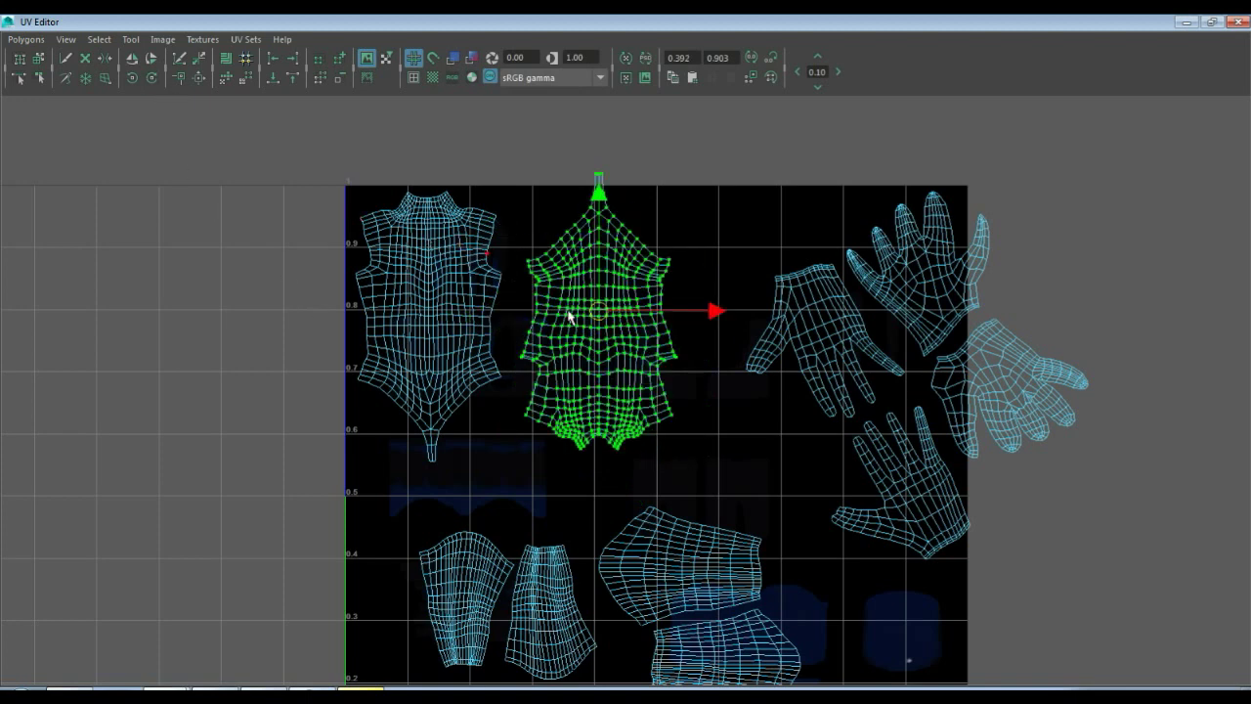
{"action": "left_click_drag", "start_coordinate": [594, 311], "coordinate": [563, 375]}
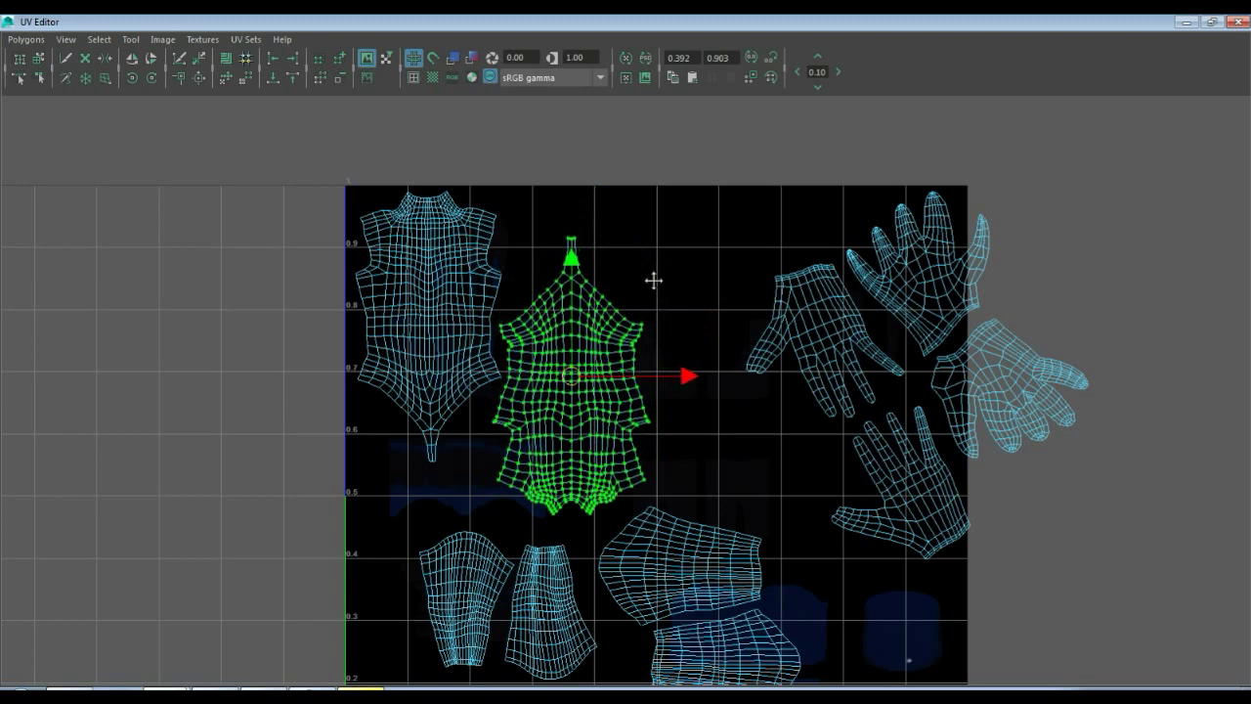
- Place the two upper hand shells side by side along the square's top edge, beyond the inverted torso
{"action": "middle_click_drag", "start_coordinate": [653, 279], "coordinate": [619, 271], "text": "alt"}
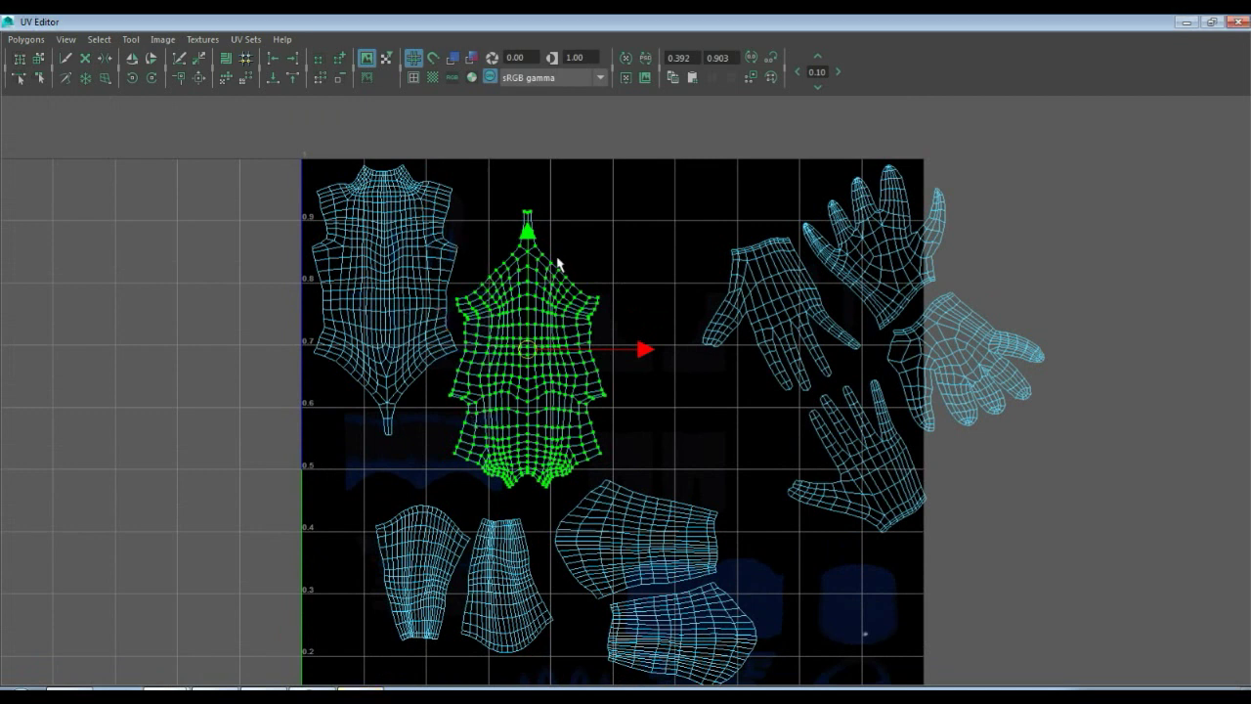
{"action": "left_click", "coordinate": [777, 307]}
{"action": "left_click_drag", "start_coordinate": [713, 286], "coordinate": [681, 252]}
{"action": "left_click", "coordinate": [872, 261]}
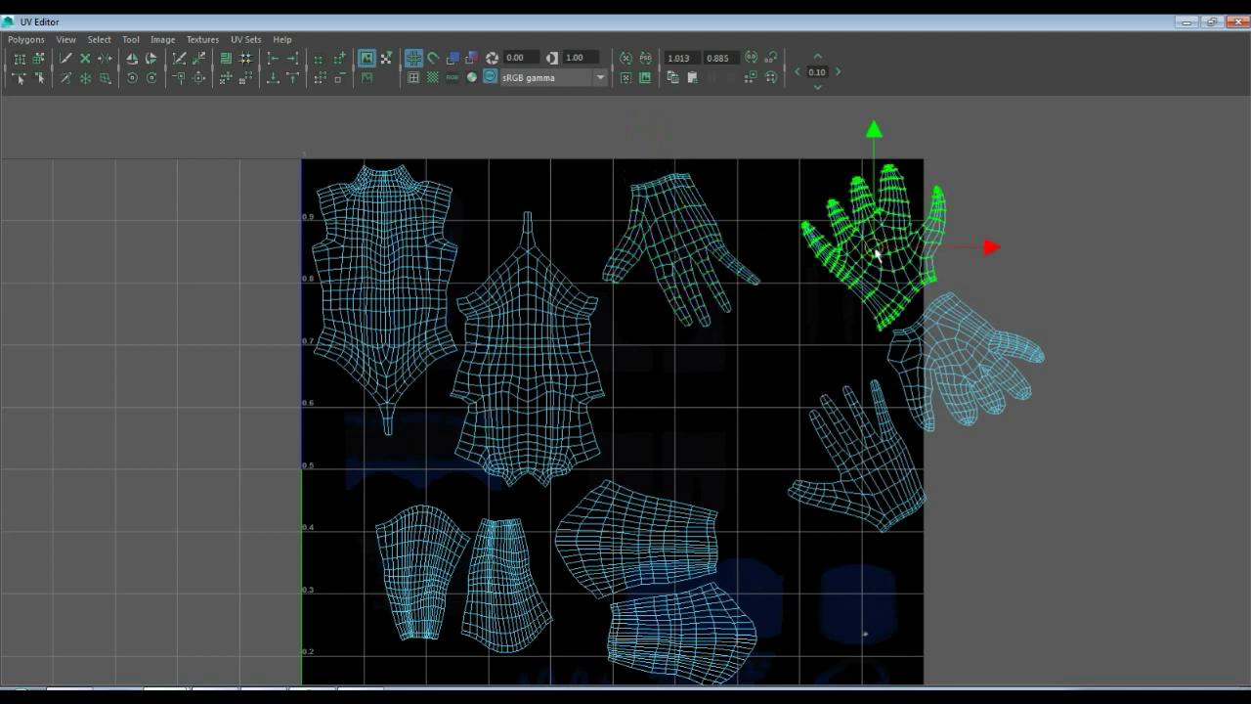
{"action": "left_click_drag", "start_coordinate": [872, 256], "coordinate": [819, 252]}
- Place the open lower hand beside the inverted torso under the first hand, and fit the curled hand next to it inside the square
{"action": "left_click", "coordinate": [855, 459]}
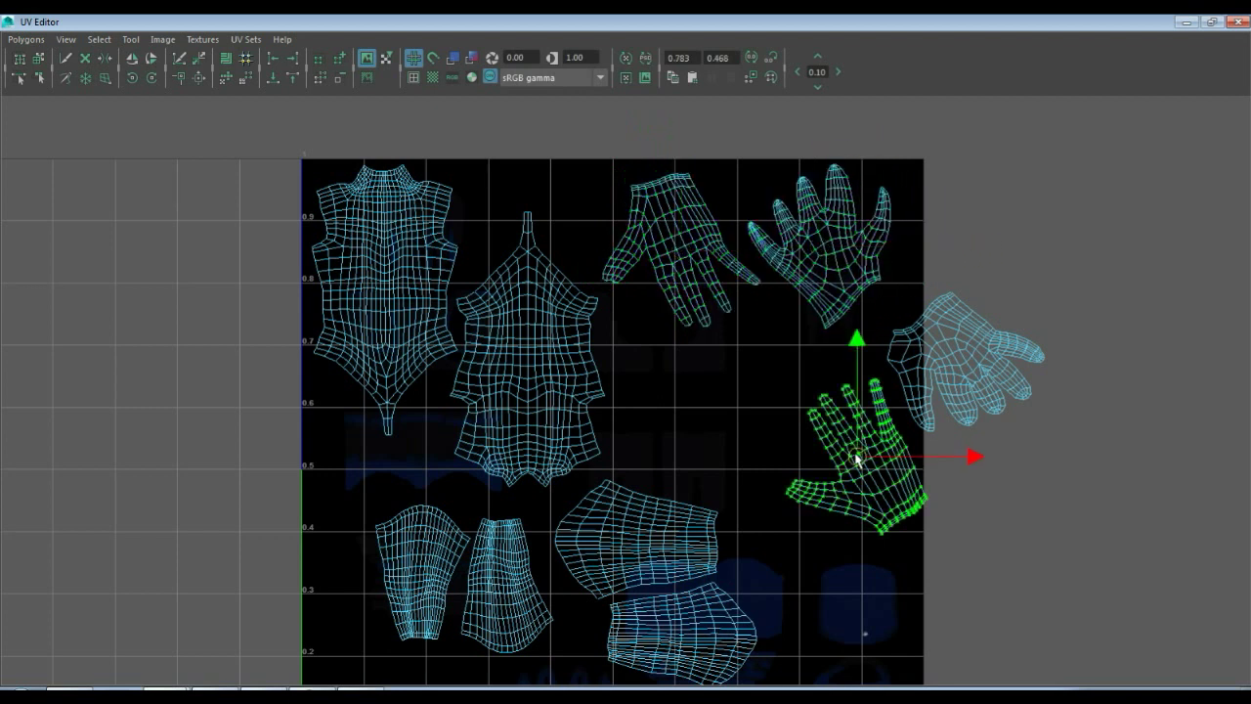
{"action": "left_click_drag", "start_coordinate": [857, 455], "coordinate": [753, 414]}
{"action": "left_click", "coordinate": [977, 357]}
{"action": "left_click_drag", "start_coordinate": [977, 356], "coordinate": [884, 381]}
{"action": "left_click", "coordinate": [750, 420]}
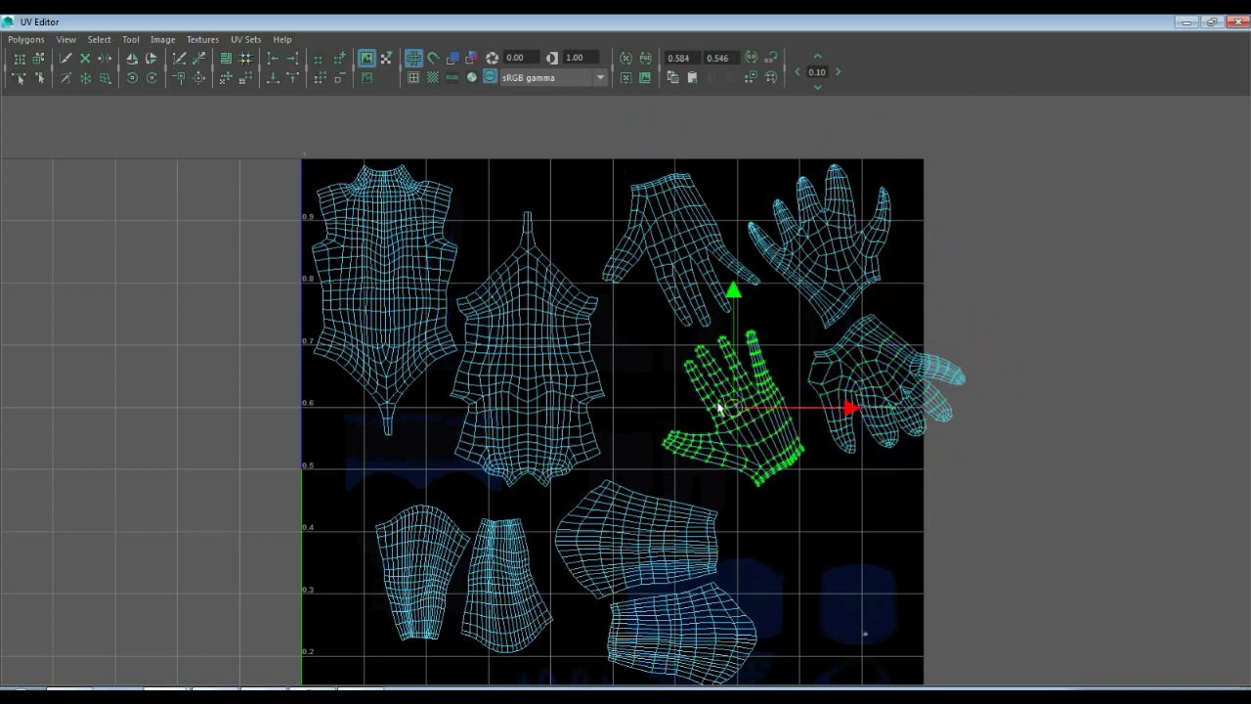
{"action": "left_click_drag", "start_coordinate": [720, 405], "coordinate": [678, 411]}
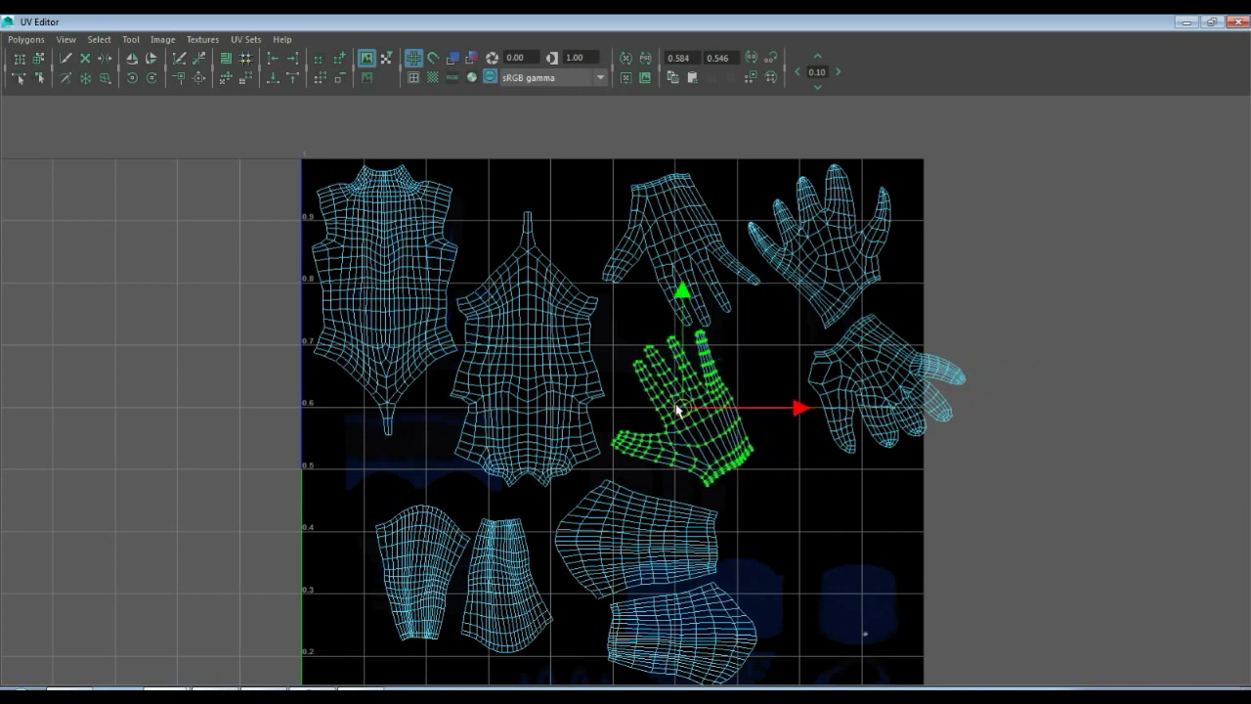
{"action": "left_click", "coordinate": [878, 370]}
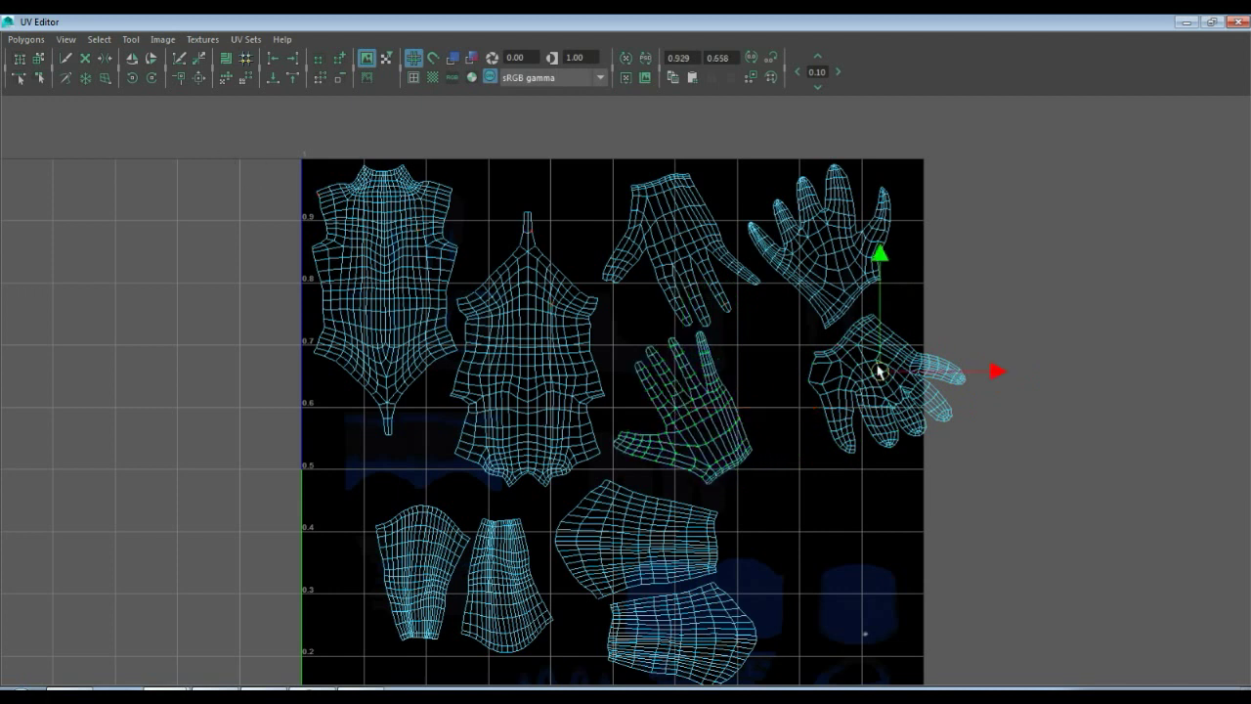
{"action": "left_click_drag", "start_coordinate": [875, 366], "coordinate": [821, 388]}
{"action": "left_click", "coordinate": [887, 344]}
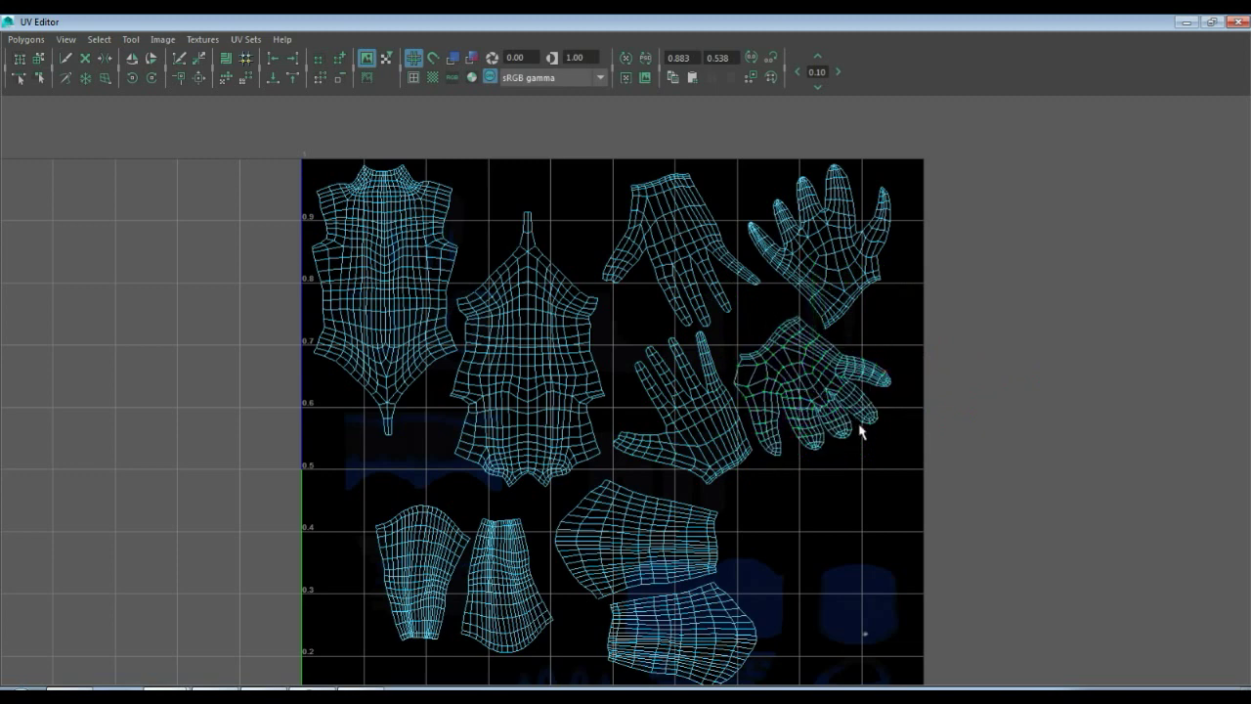
- Arrange the two wide limb shells side by side beneath the lower hands, extending toward the square's right edge
{"action": "middle_click_drag", "start_coordinate": [863, 440], "coordinate": [772, 240], "text": "alt"}
{"action": "middle_click_drag", "start_coordinate": [773, 361], "coordinate": [682, 333], "text": "alt"}
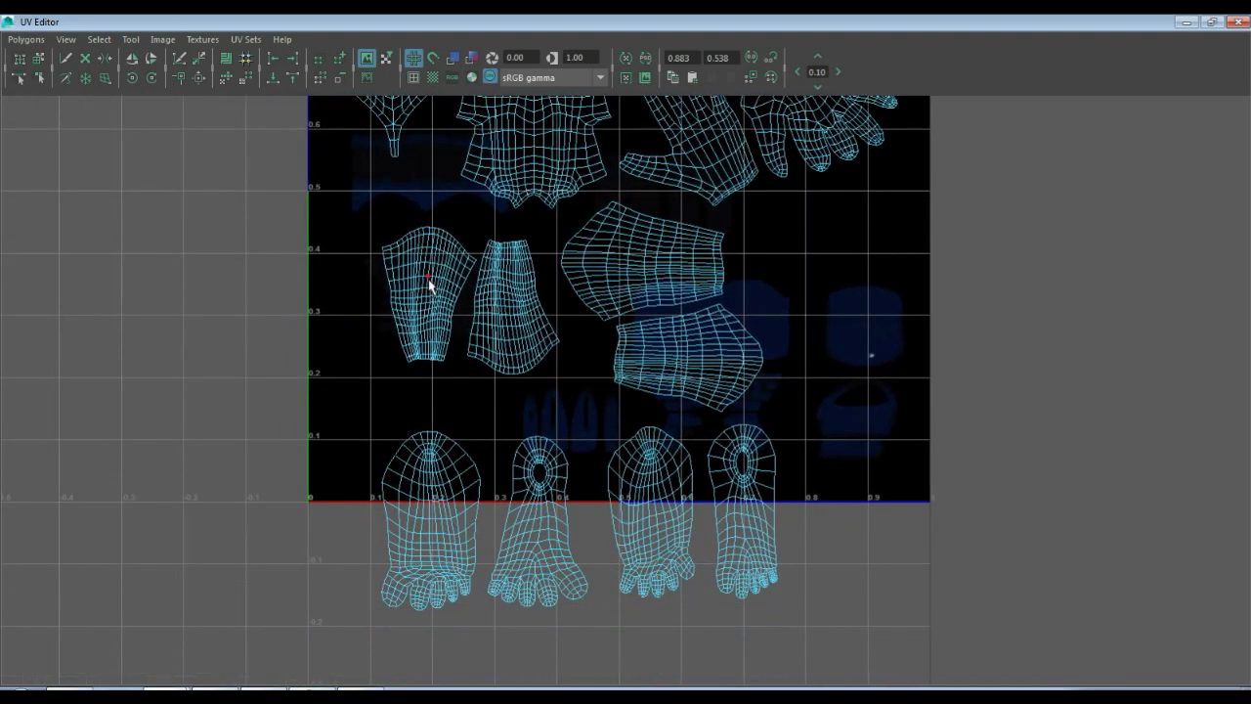
{"action": "left_click", "coordinate": [717, 363]}
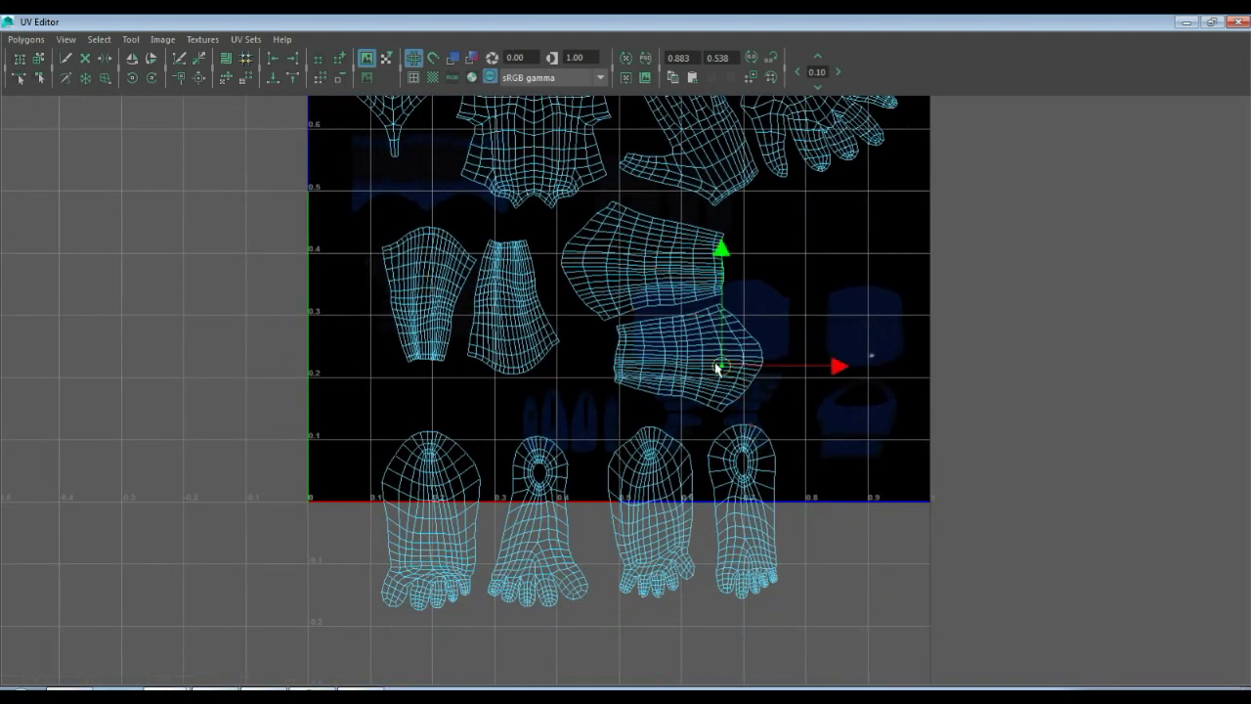
{"action": "left_click_drag", "start_coordinate": [693, 359], "coordinate": [842, 240]}
{"action": "left_click", "coordinate": [648, 276]}
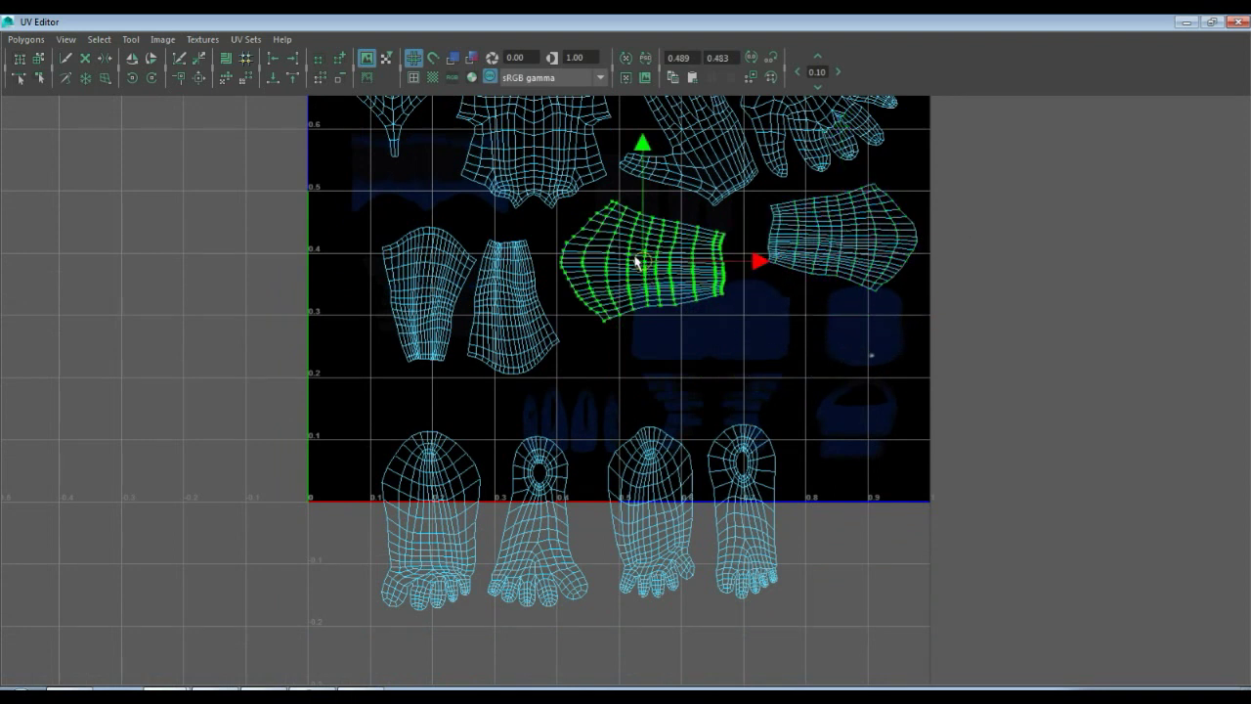
{"action": "middle_click_drag", "start_coordinate": [636, 262], "coordinate": [614, 352], "text": "alt"}
{"action": "left_click_drag", "start_coordinate": [613, 352], "coordinate": [648, 362]}
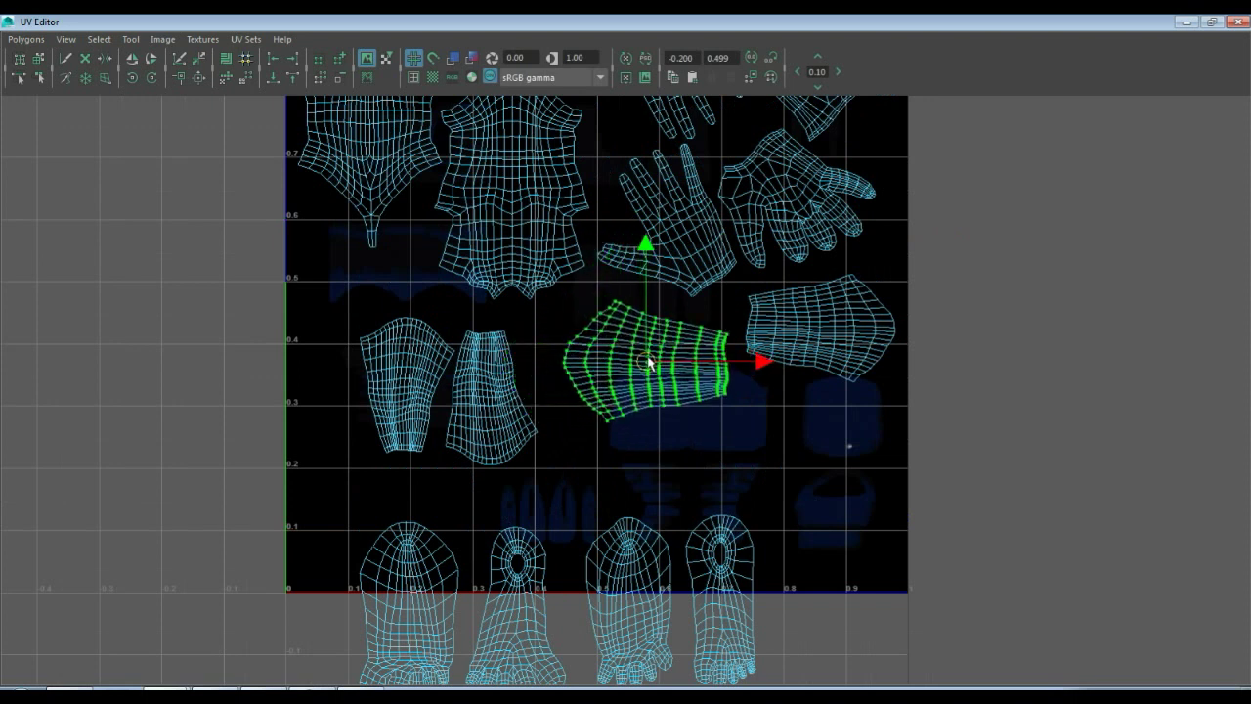
- Move one narrow limb shell under the inverted torso and the other near the square's left edge under the first torso
{"action": "left_click", "coordinate": [494, 396]}
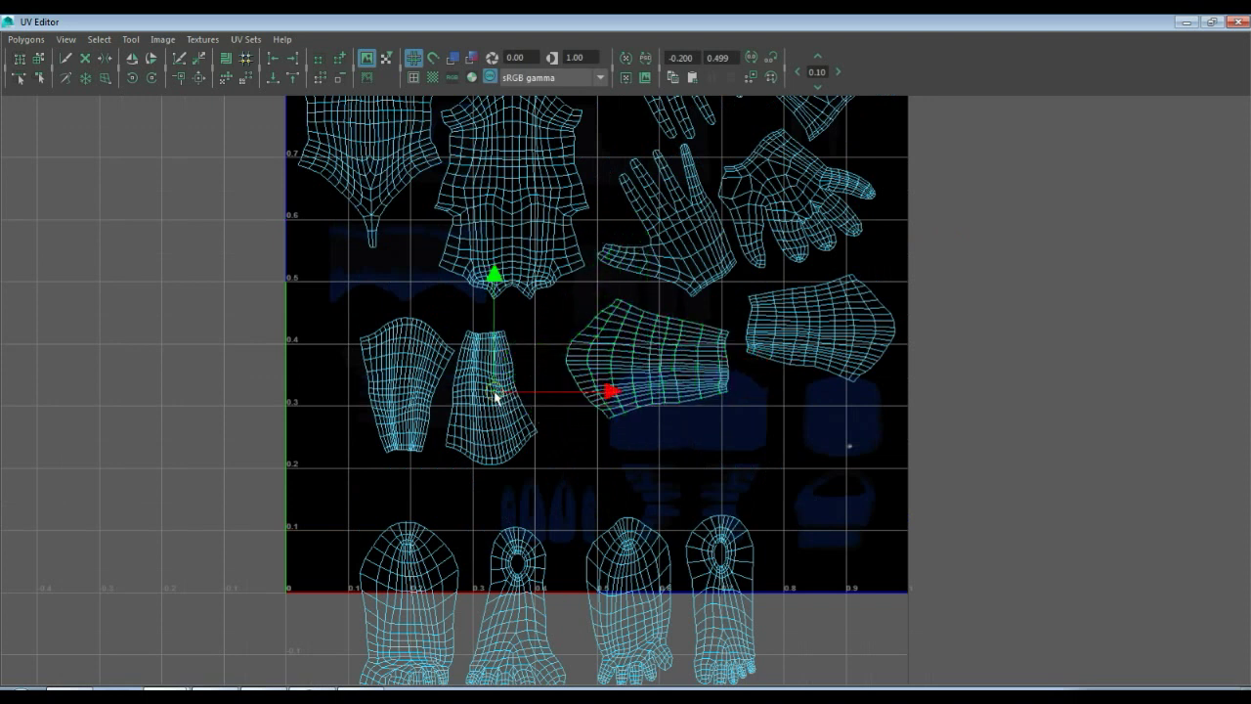
{"action": "left_click_drag", "start_coordinate": [493, 395], "coordinate": [528, 380]}
{"action": "left_click", "coordinate": [408, 385]}
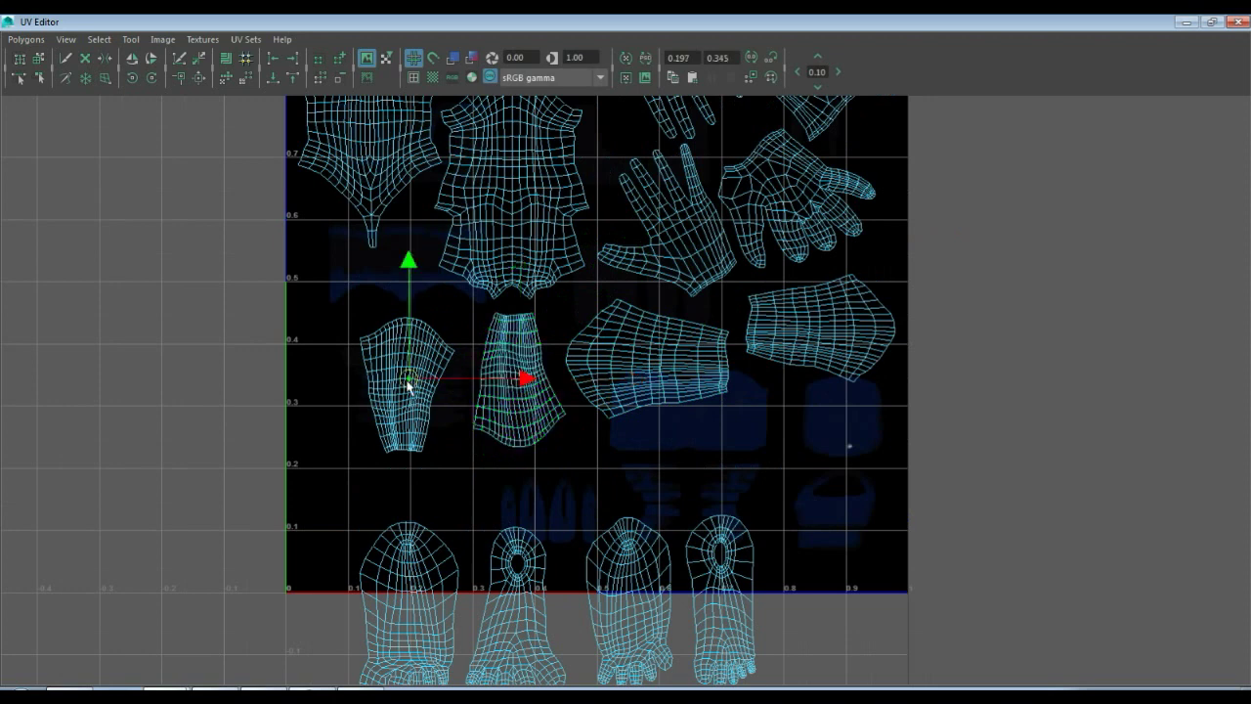
{"action": "left_click_drag", "start_coordinate": [408, 386], "coordinate": [356, 350]}
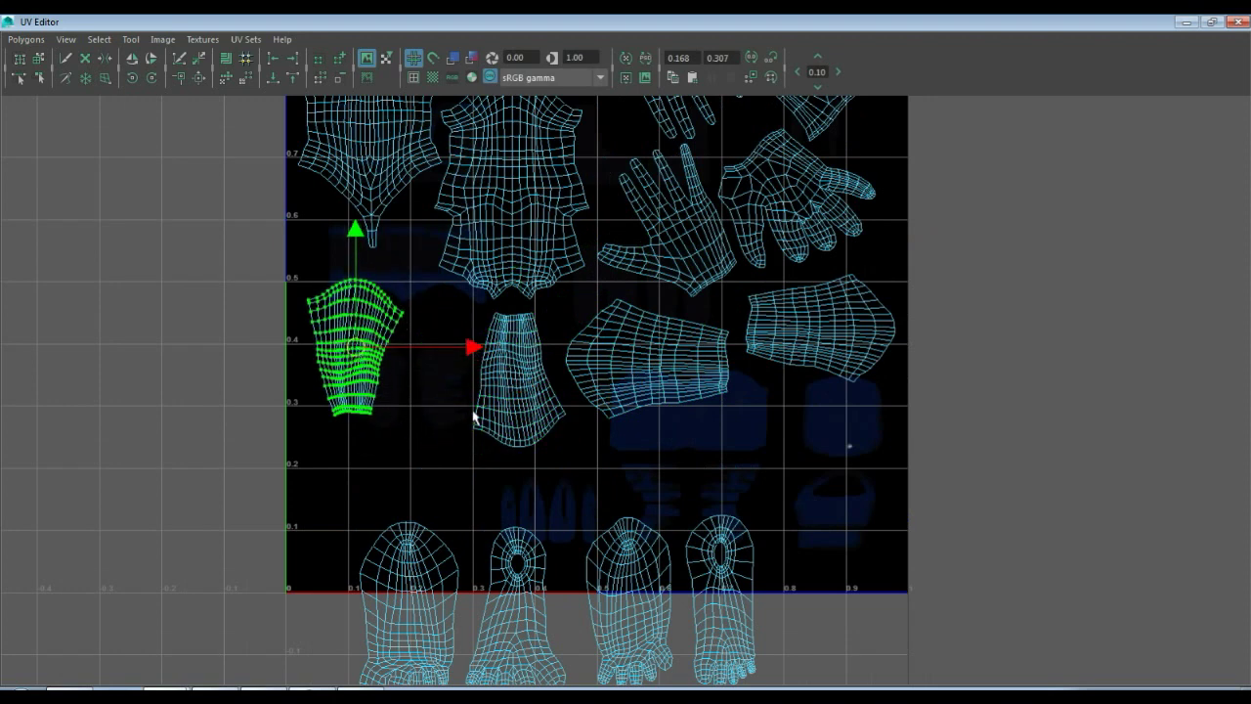
- Scale up both narrow limb shells to fill the space beneath the torsos
{"action": "key", "text": "r"}
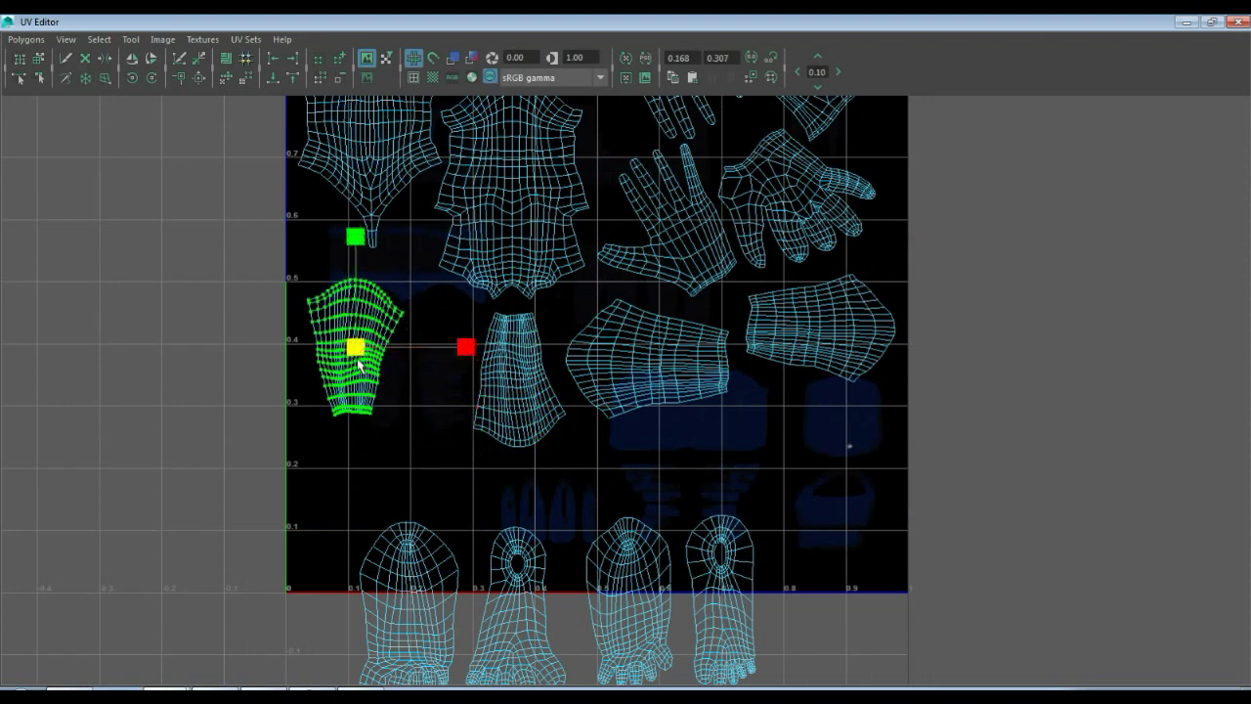
{"action": "left_click_drag", "start_coordinate": [358, 355], "coordinate": [386, 338]}
{"action": "left_click", "coordinate": [498, 379]}
{"action": "left_click_drag", "start_coordinate": [517, 384], "coordinate": [486, 397]}
{"action": "key", "text": "w"}
- Move the three rightmost foot shells up into the square's lower-right area, lined up side by side beneath the wide limbs
{"action": "left_click", "coordinate": [732, 606]}
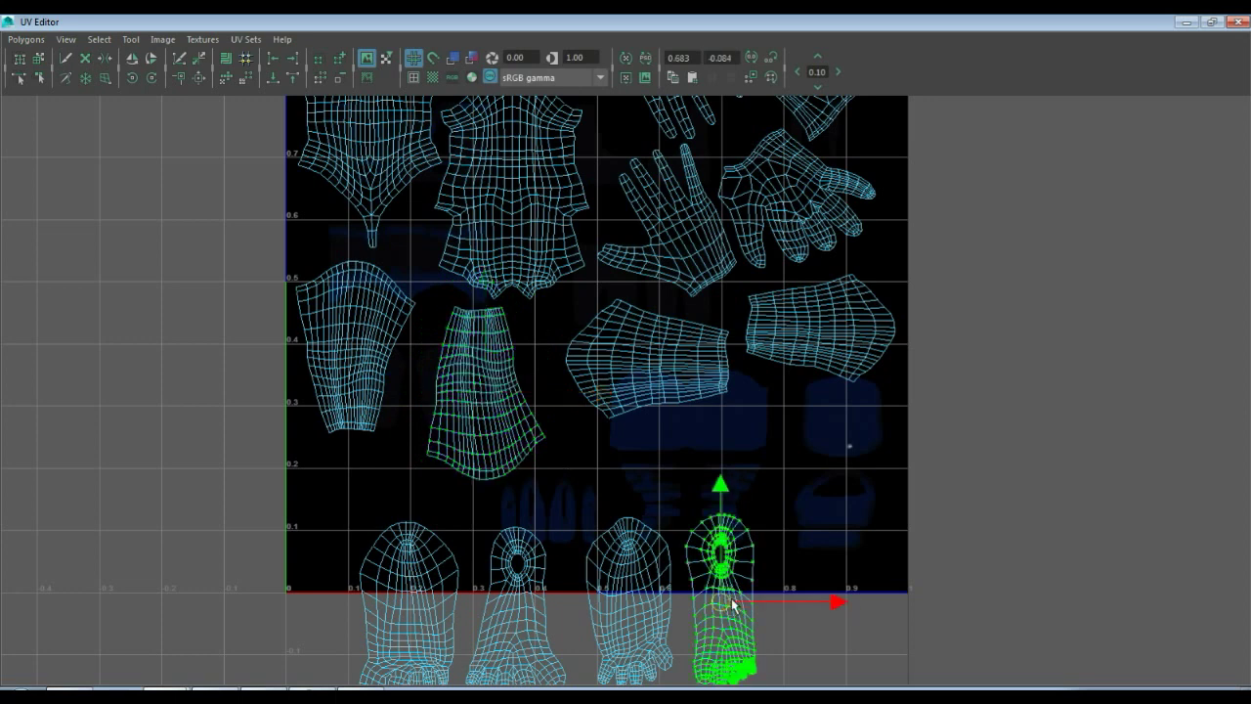
{"action": "left_click_drag", "start_coordinate": [733, 605], "coordinate": [856, 486]}
{"action": "left_click", "coordinate": [637, 598]}
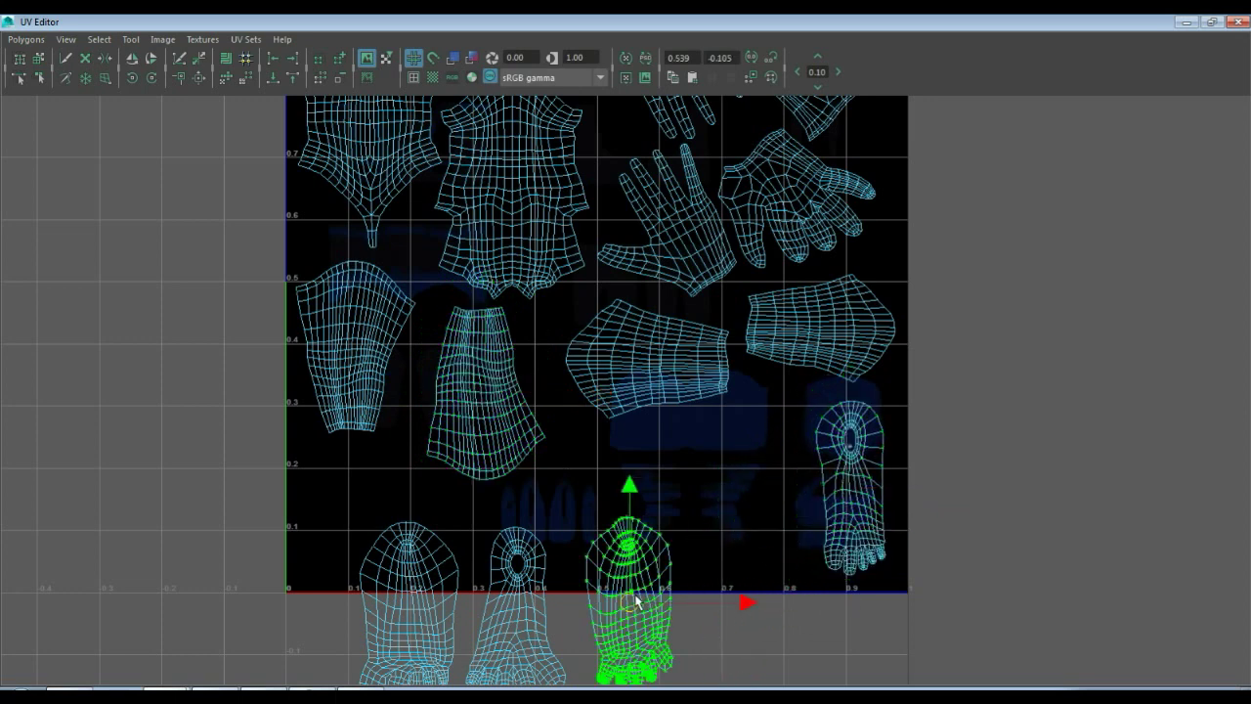
{"action": "left_click_drag", "start_coordinate": [636, 600], "coordinate": [752, 498]}
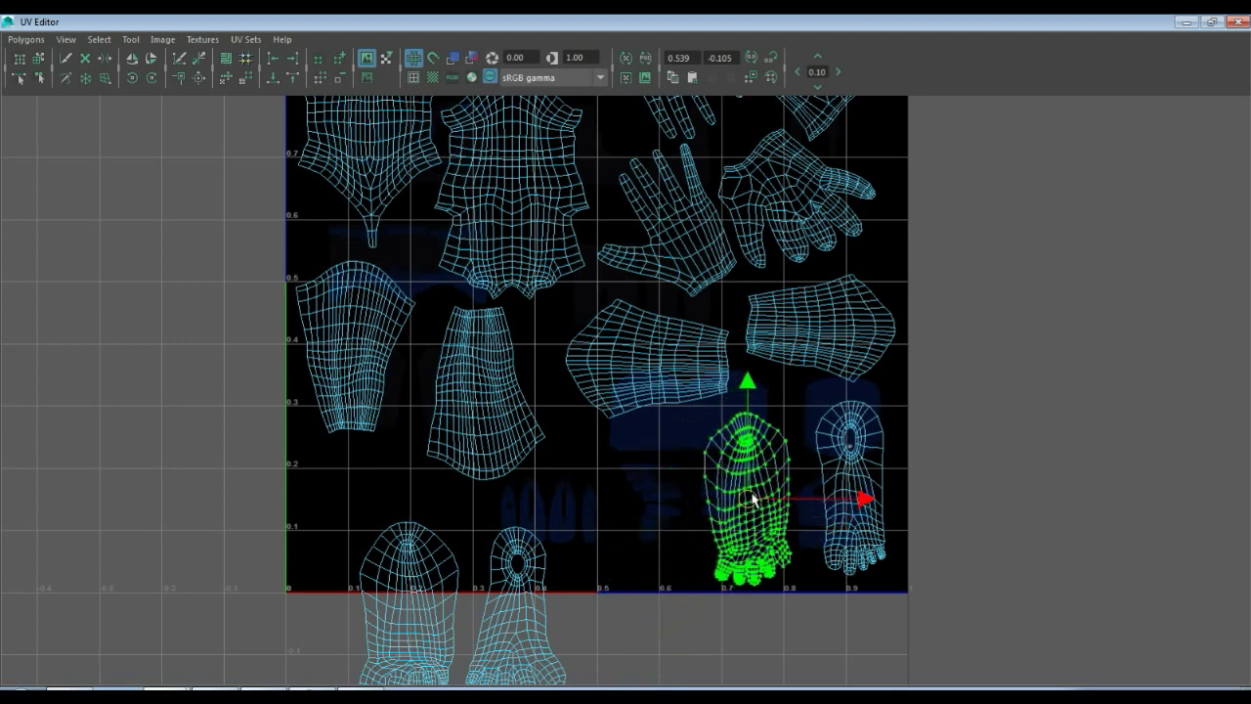
{"action": "left_click", "coordinate": [499, 640]}
{"action": "left_click_drag", "start_coordinate": [518, 616], "coordinate": [644, 509]}
- Rotate the remaining foot shell a quarter turn clockwise and place it in the square's lower-left corner beneath the narrow limbs
{"action": "left_click", "coordinate": [428, 612]}
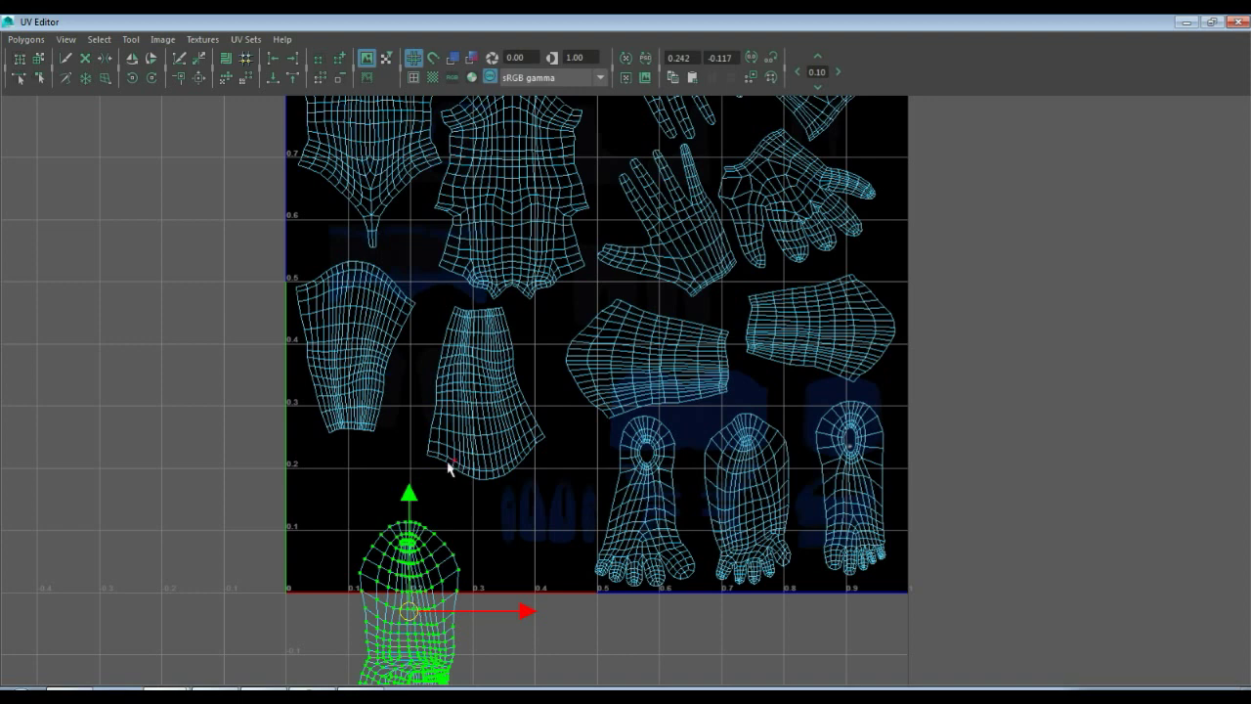
{"action": "left_click_drag", "start_coordinate": [413, 609], "coordinate": [522, 544]}
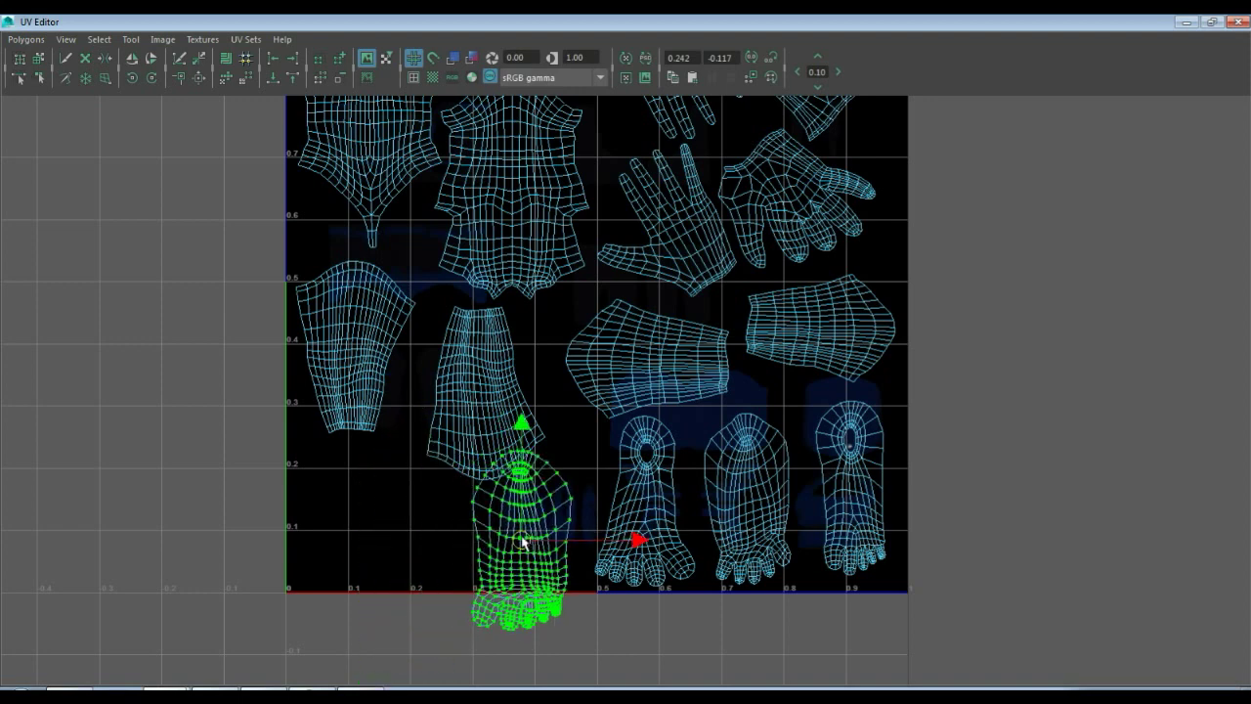
{"action": "left_click", "coordinate": [152, 78]}
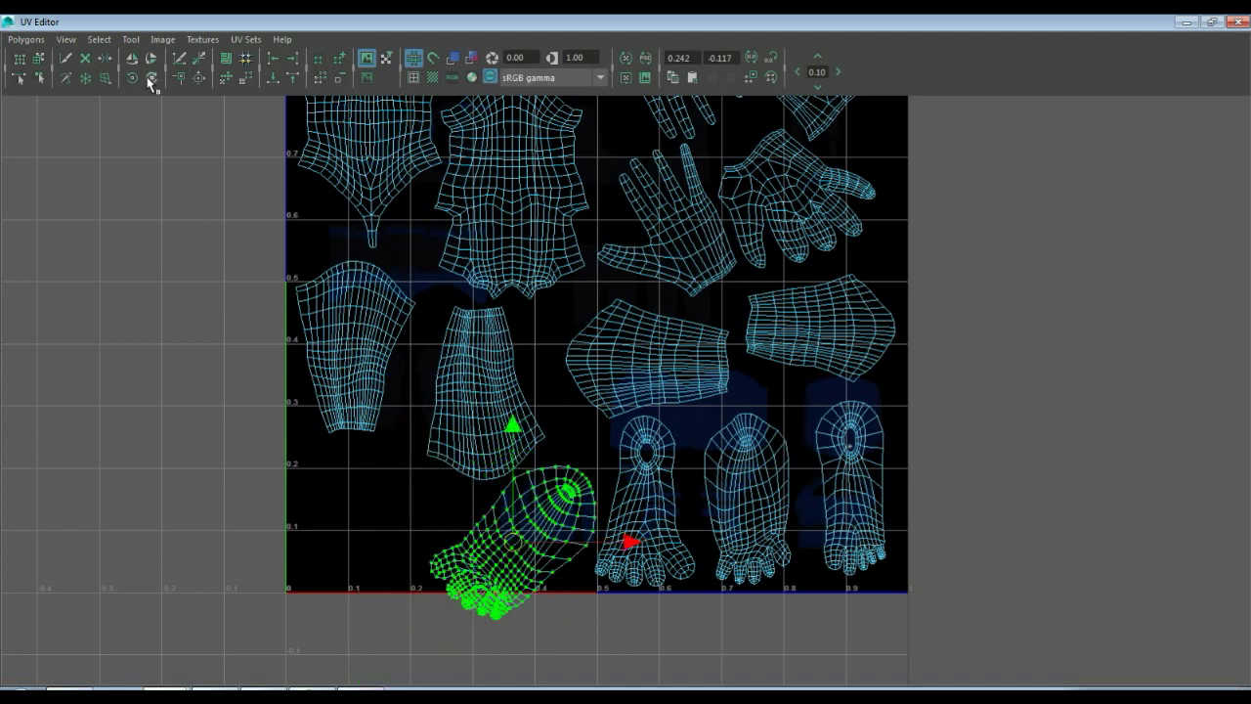
{"action": "left_click", "coordinate": [152, 77]}
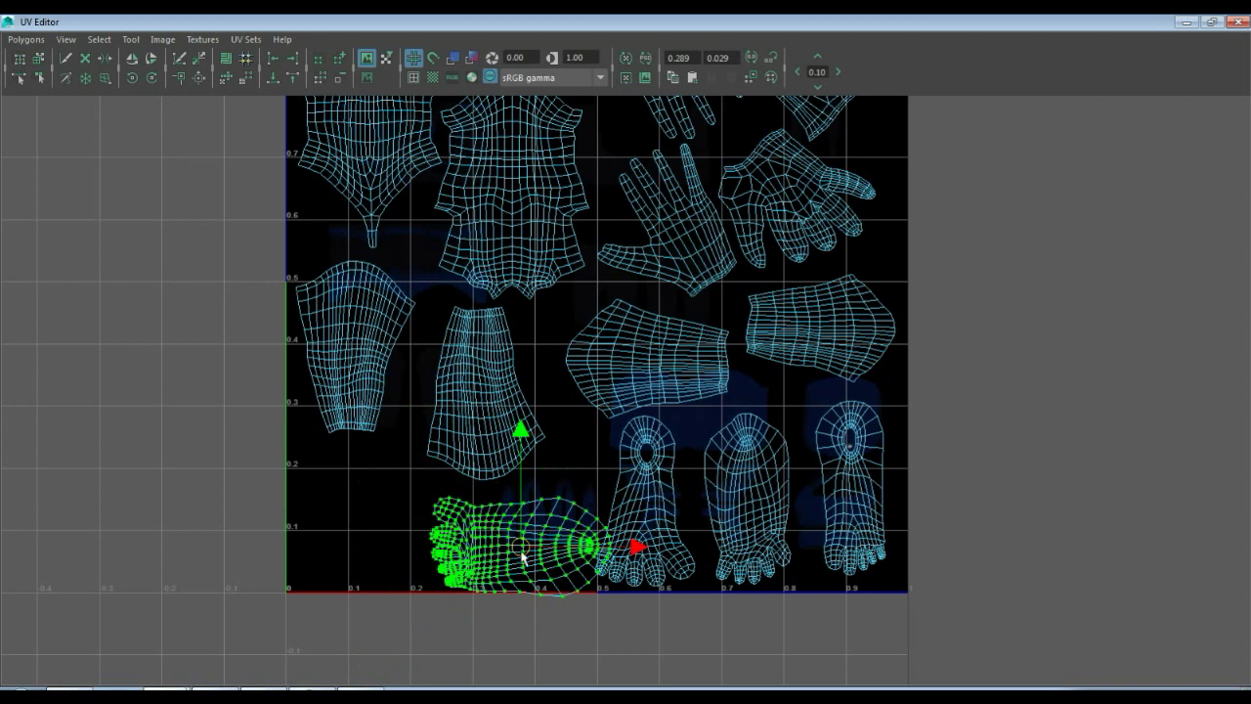
{"action": "left_click_drag", "start_coordinate": [523, 557], "coordinate": [395, 543]}
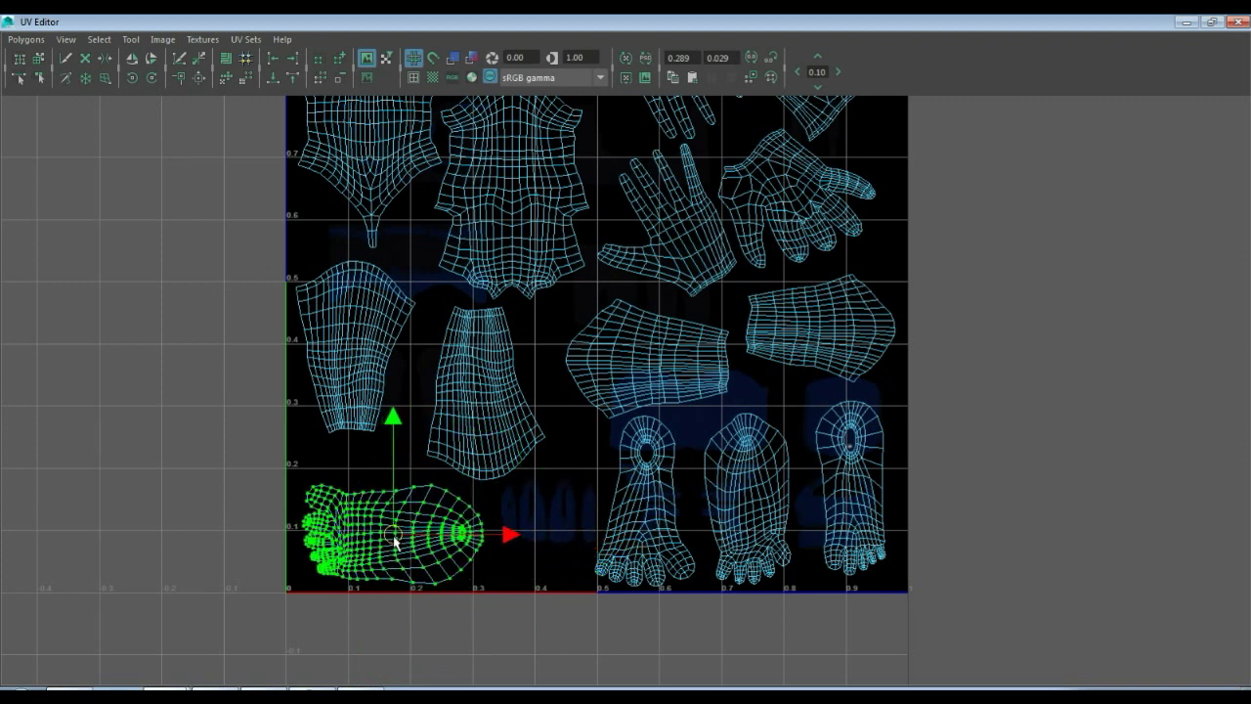
- Rotate the leftmost upright foot shell a quarter turn counterclockwise and place it beside the horizontal foot shell beneath the narrow limbs
{"action": "left_click", "coordinate": [648, 516]}
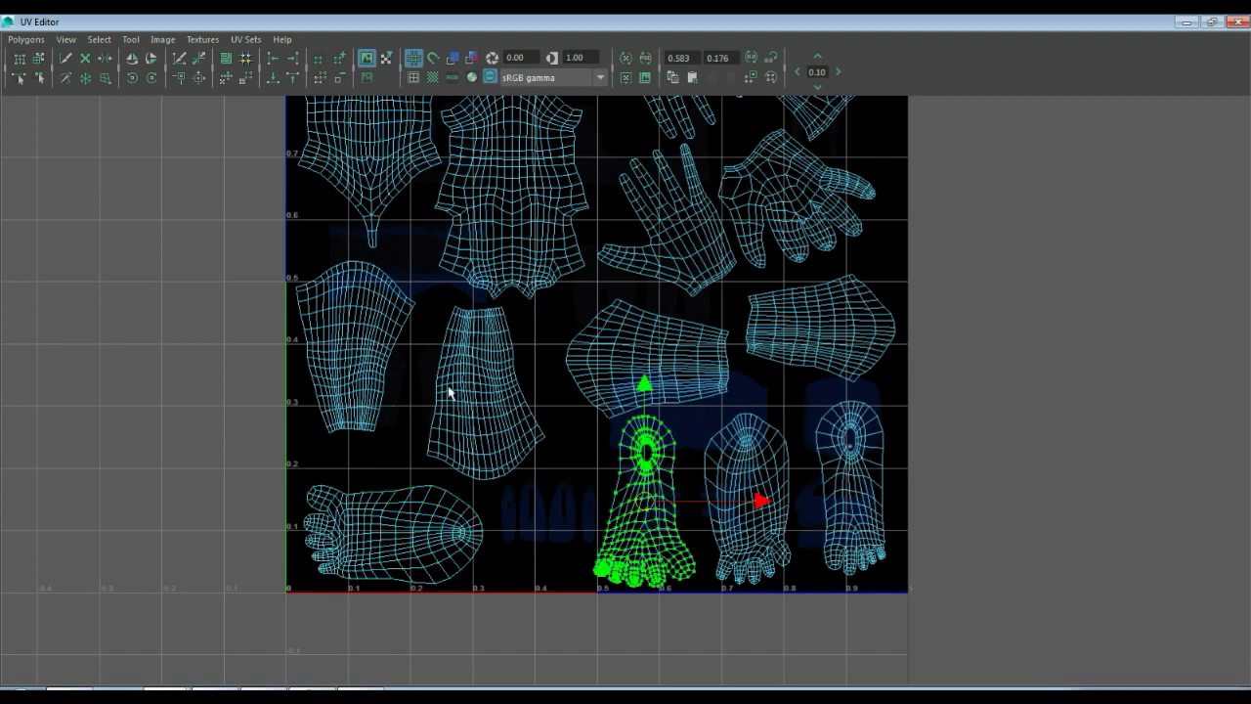
{"action": "left_click", "coordinate": [129, 79]}
{"action": "left_click", "coordinate": [129, 78]}
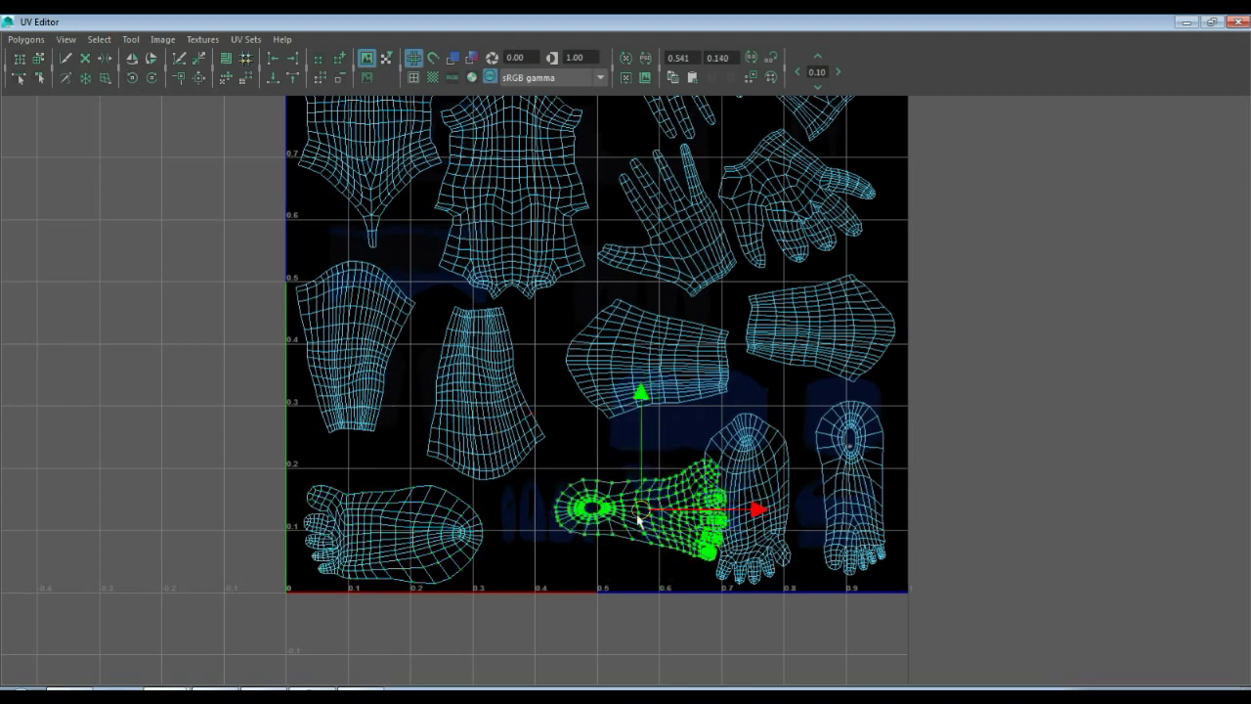
{"action": "left_click_drag", "start_coordinate": [640, 520], "coordinate": [594, 519]}
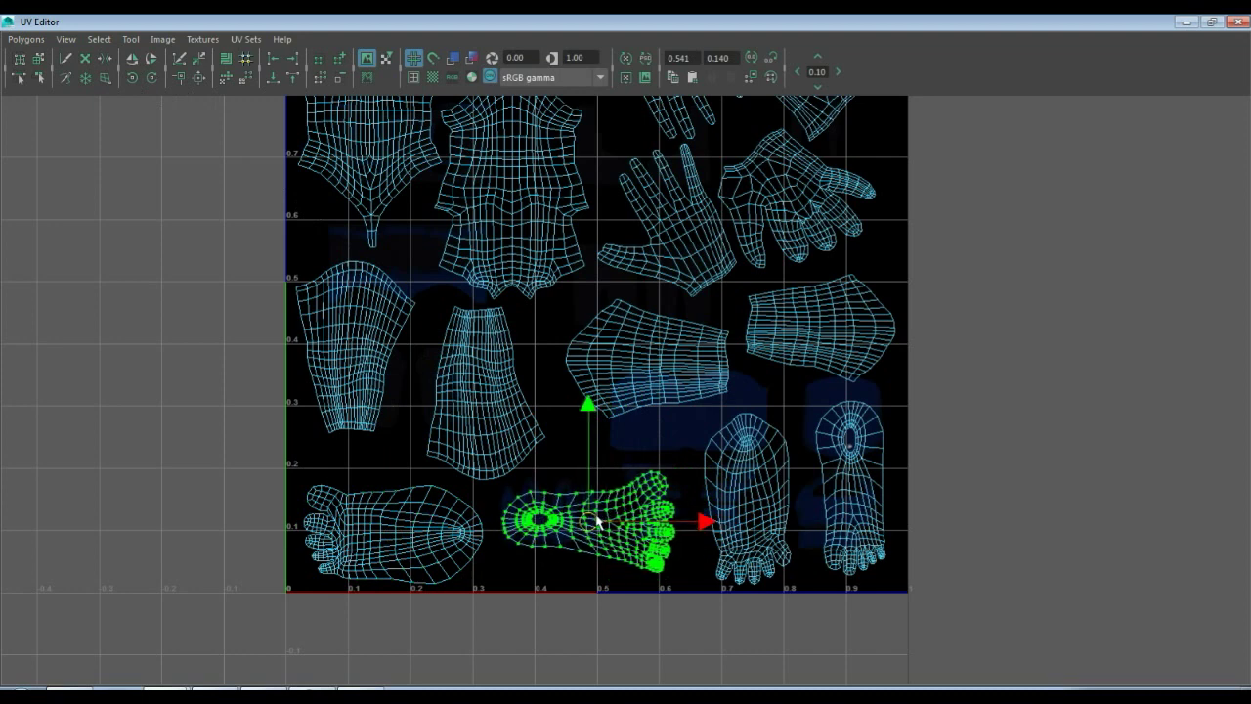
{"action": "left_click", "coordinate": [652, 453]}
{"action": "scroll", "coordinate": [655, 439], "scroll_direction": "down", "scroll_amount": 1}
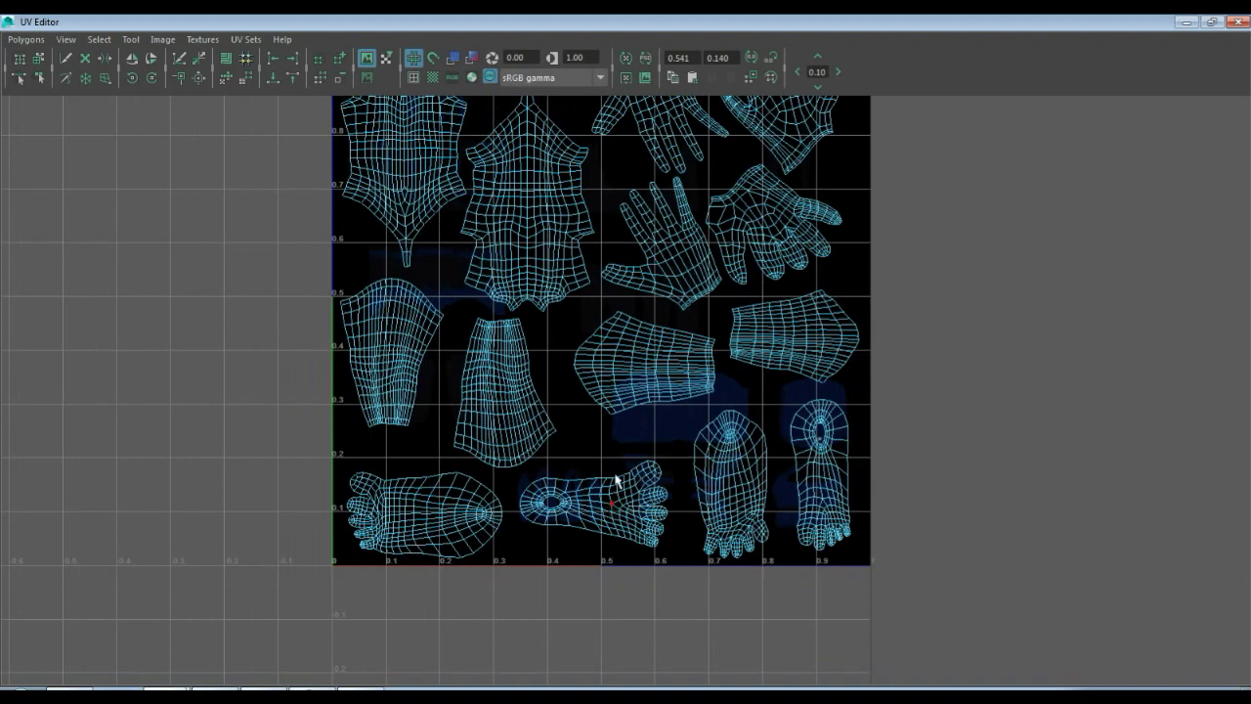
{"action": "middle_click_drag", "start_coordinate": [618, 479], "coordinate": [601, 477], "text": "alt"}
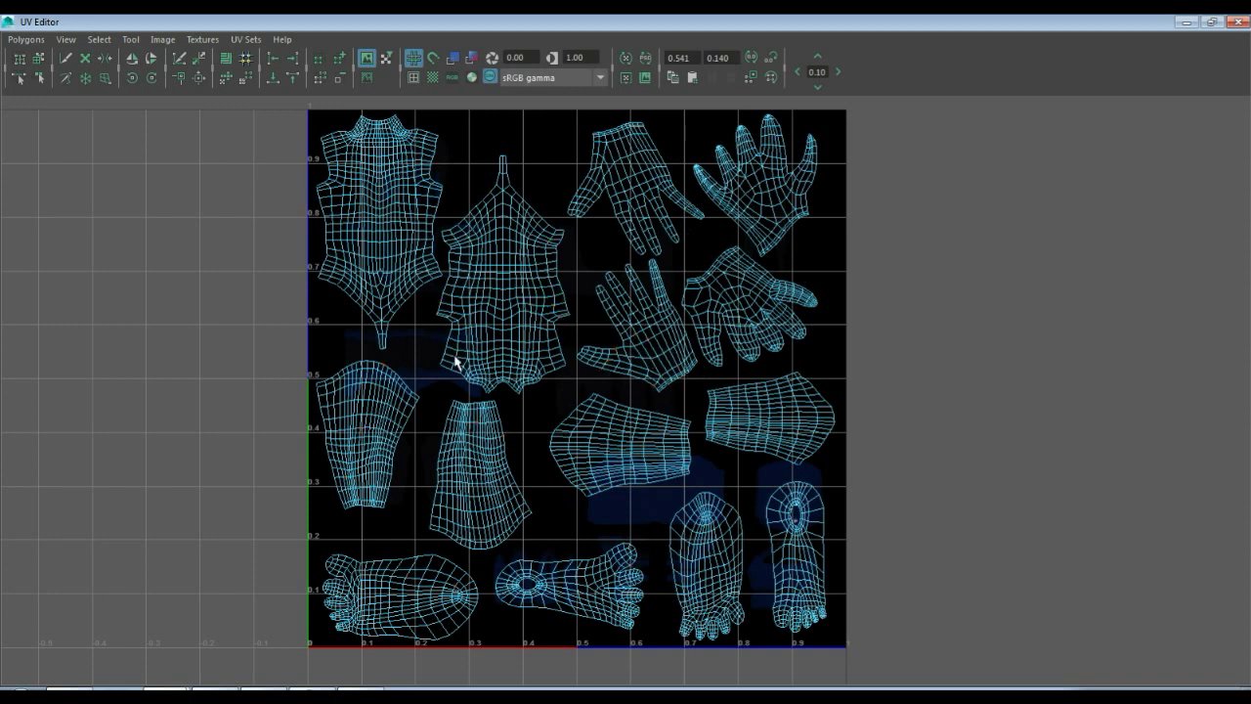
- Reduce the UV Editor to a floating window and assign a new Lambert material to the character body
{"action": "left_click", "coordinate": [1210, 21]}
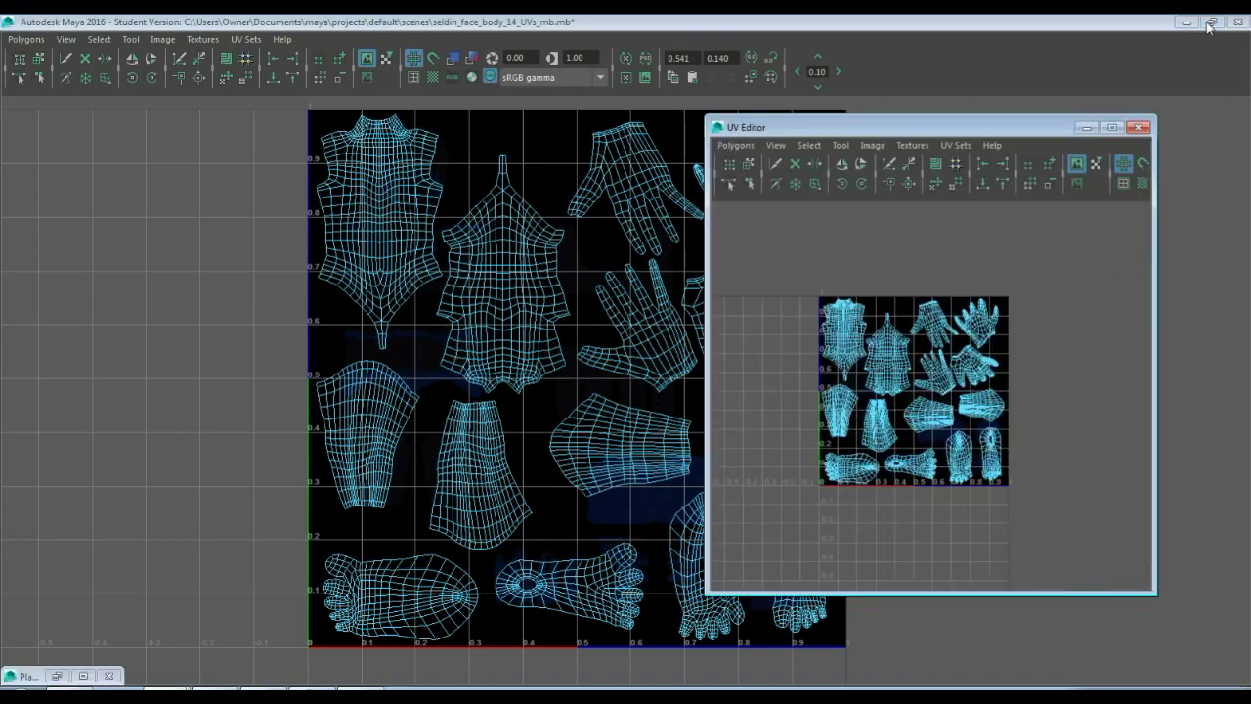
{"action": "left_click", "coordinate": [373, 80]}
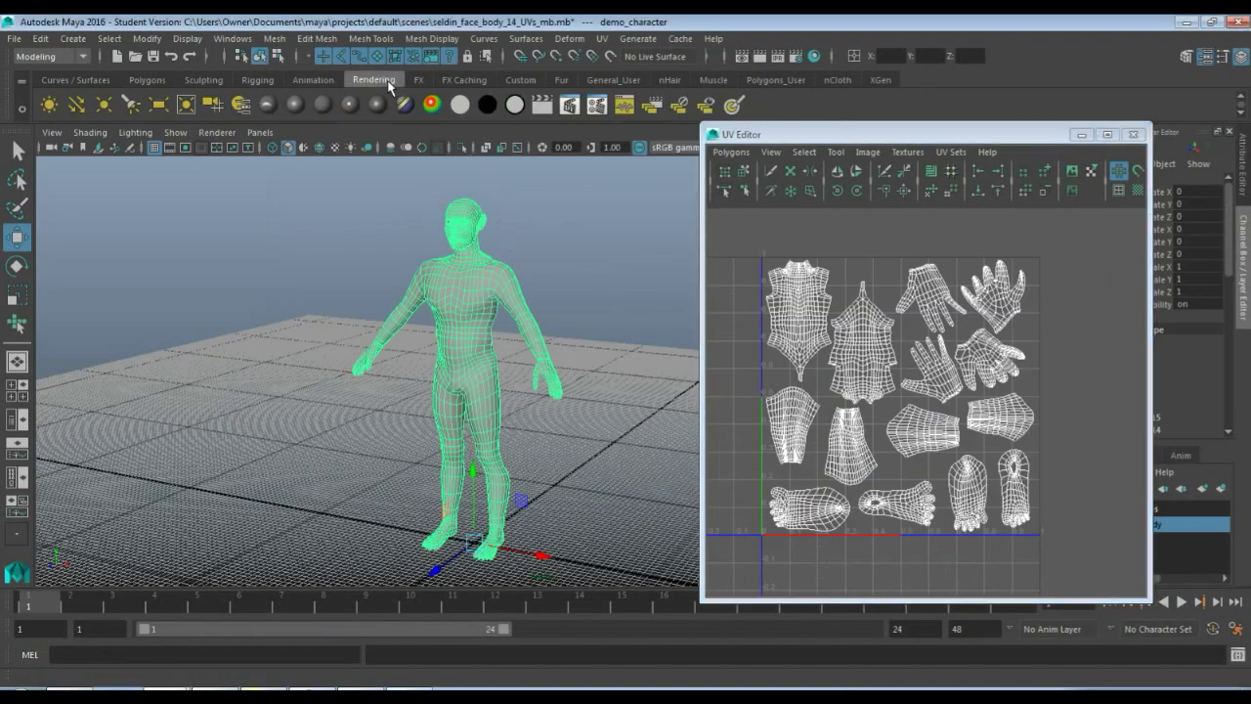
{"action": "left_click", "coordinate": [325, 109]}
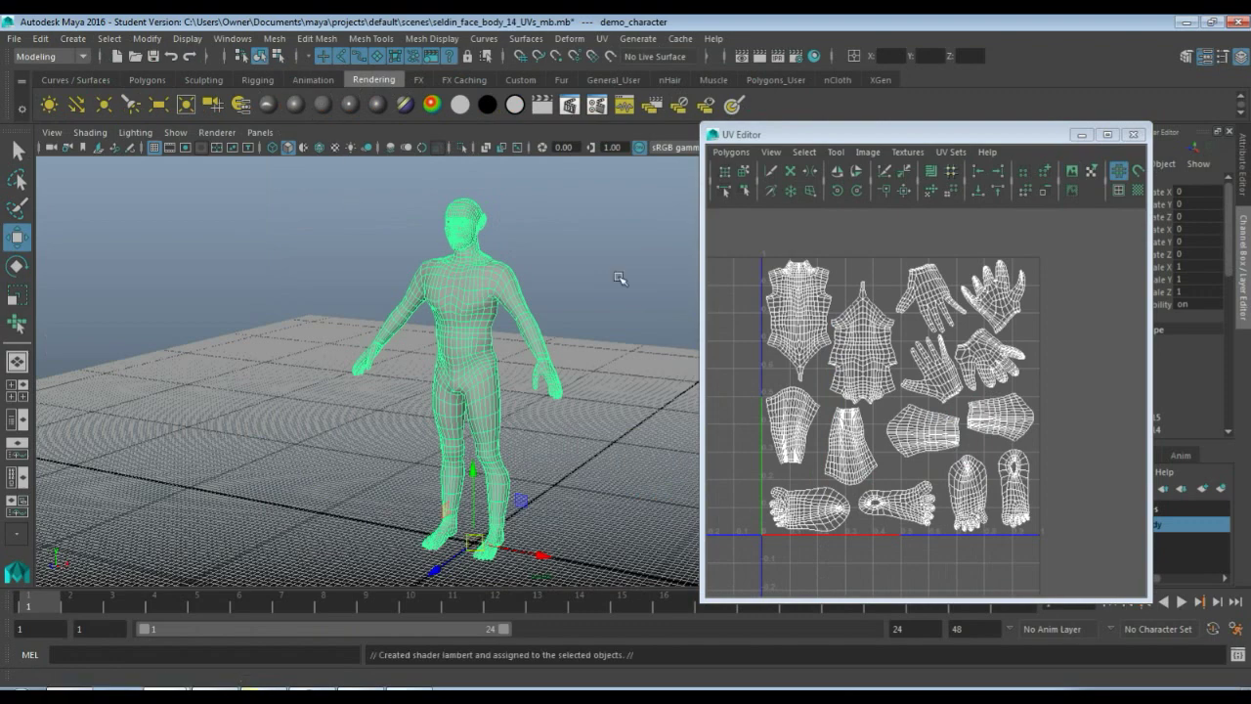
- Minimize the UV Editor, open the body's new Lambert material attributes and rename the material checkermap
{"action": "left_click", "coordinate": [1082, 136]}
{"action": "left_click", "coordinate": [1225, 180]}
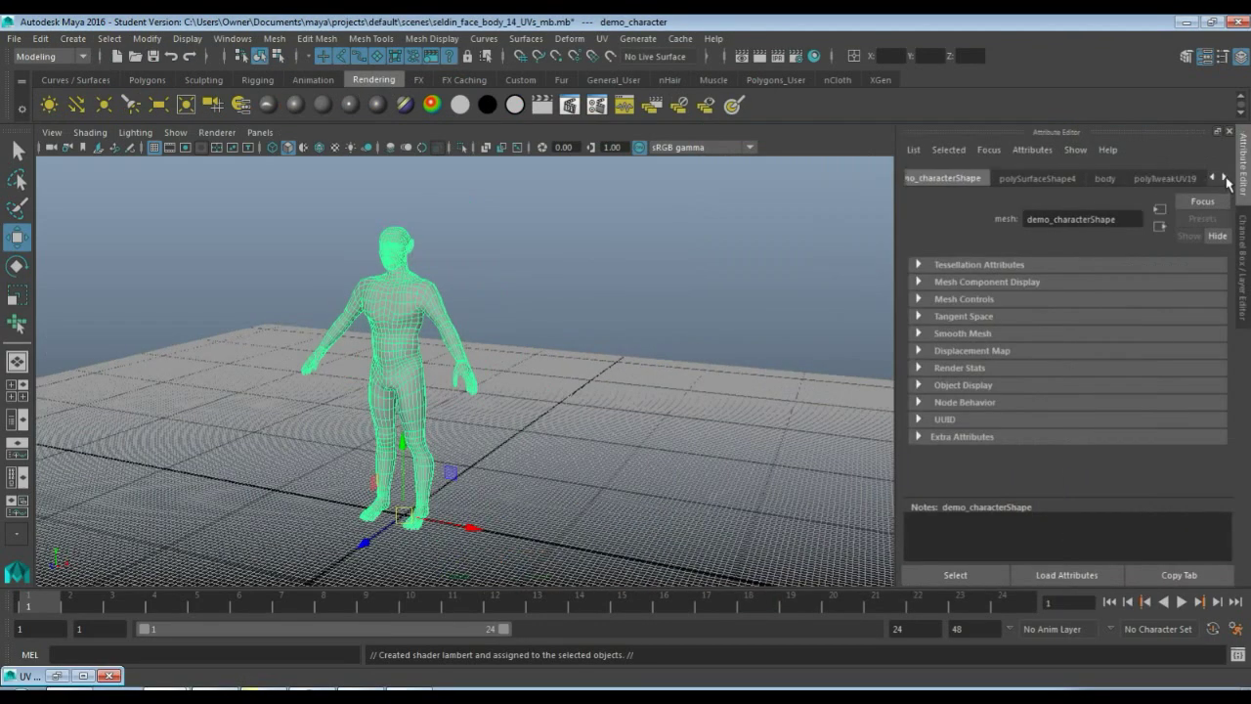
{"action": "left_click", "coordinate": [1225, 180]}
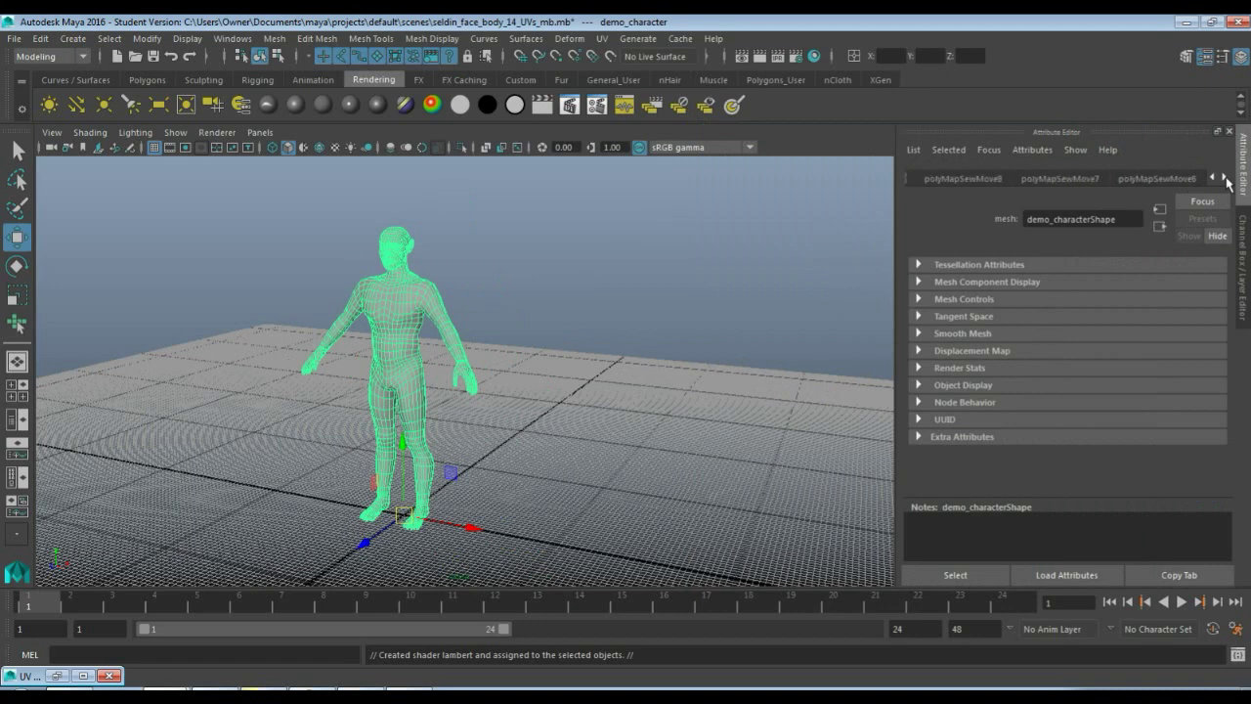
{"action": "left_click", "coordinate": [1225, 179]}
{"action": "left_click", "coordinate": [1225, 180]}
{"action": "left_click", "coordinate": [1225, 180]}
{"action": "left_click", "coordinate": [1225, 180]}
{"action": "left_click", "coordinate": [1226, 180]}
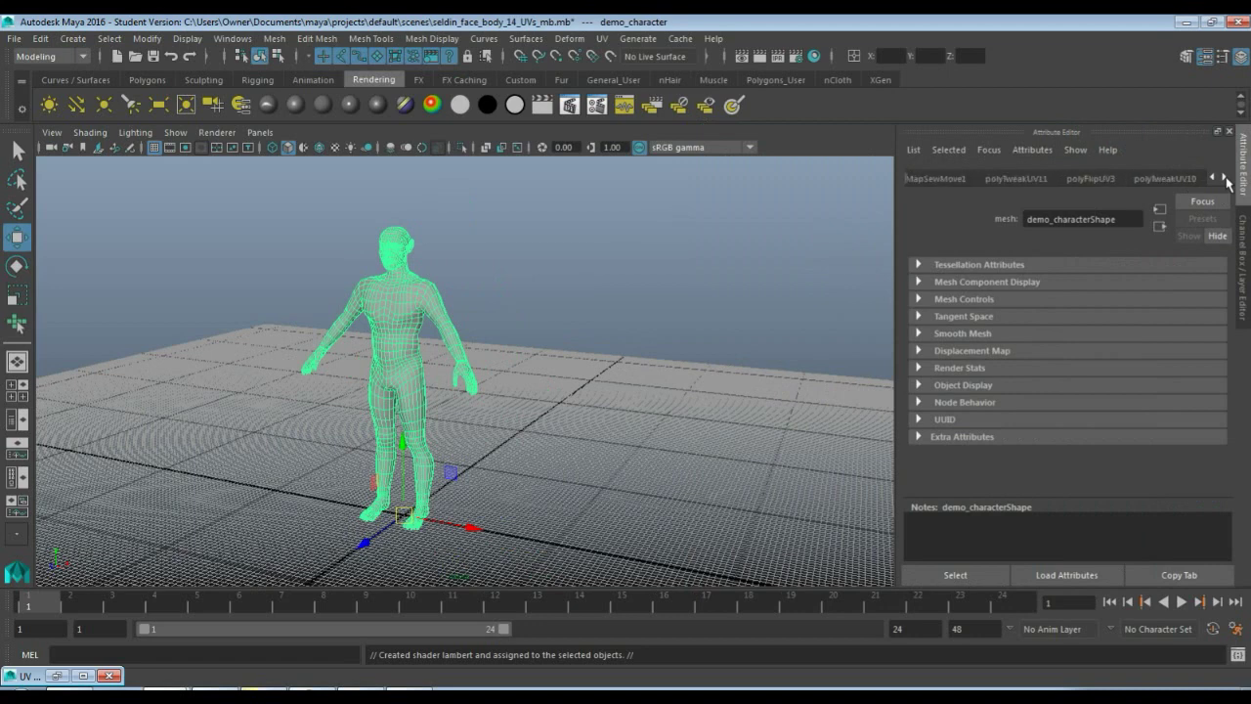
{"action": "left_click", "coordinate": [1226, 179]}
{"action": "left_click", "coordinate": [1225, 180]}
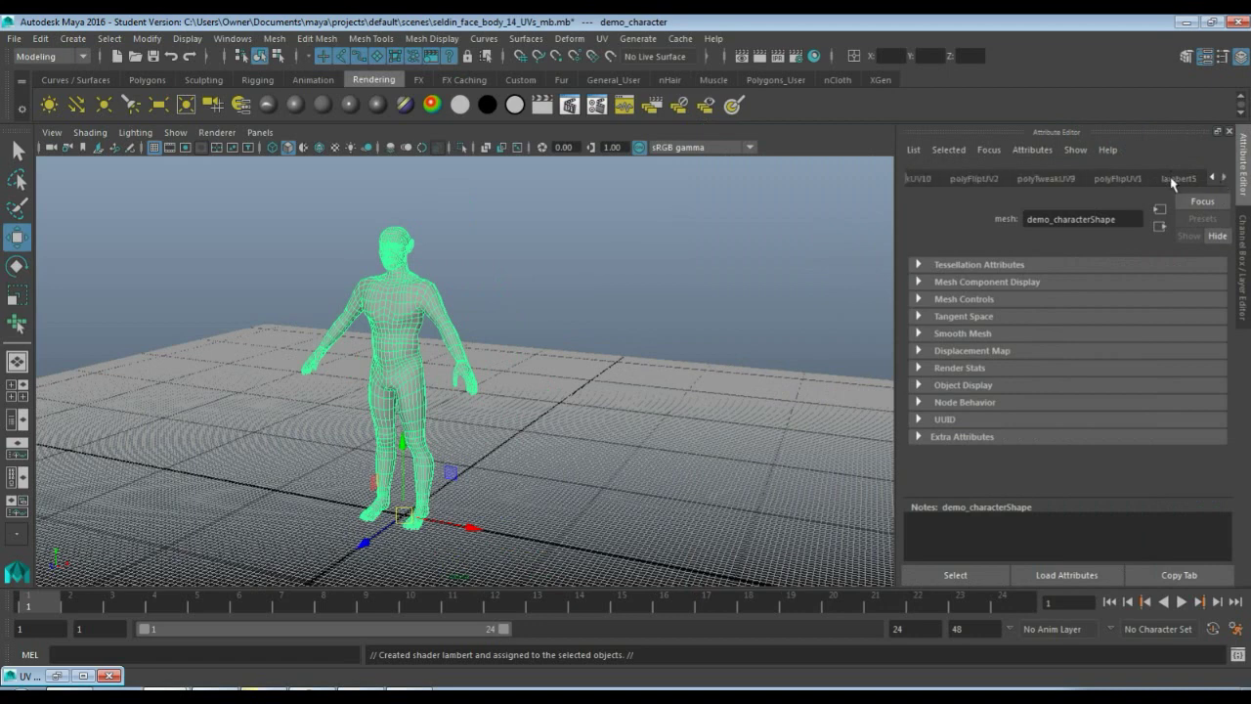
{"action": "left_click", "coordinate": [1174, 179]}
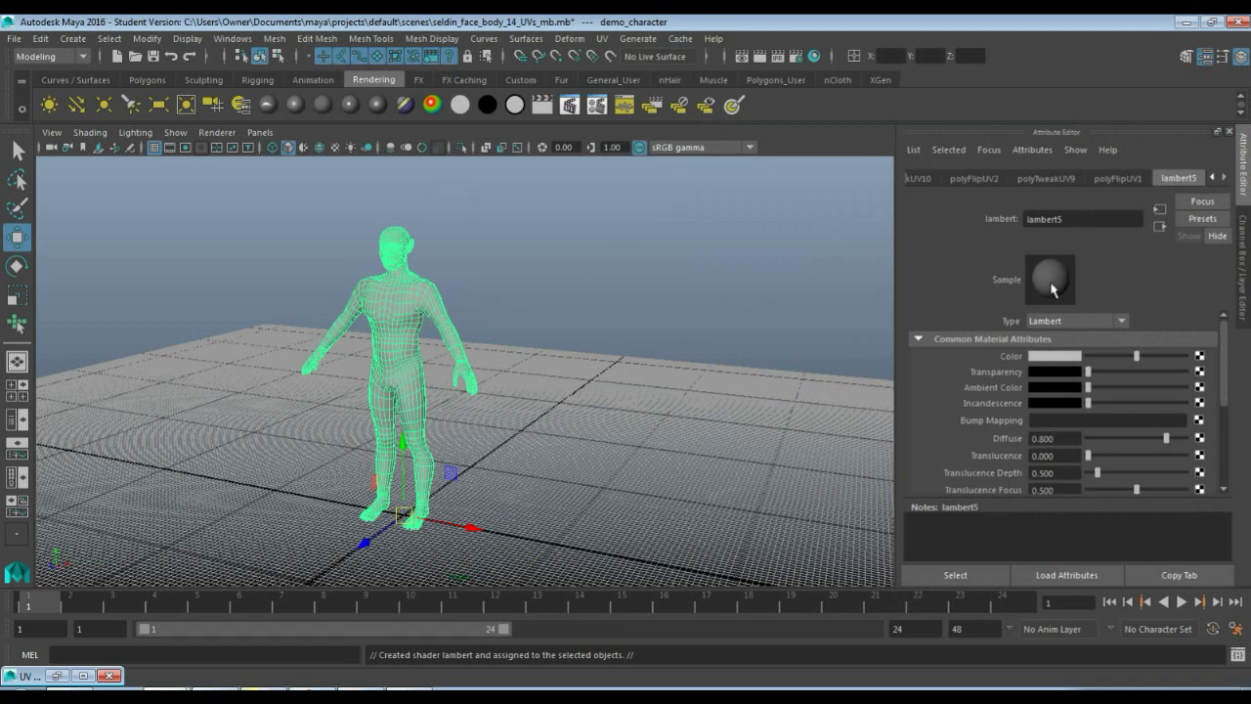
{"action": "left_click_drag", "start_coordinate": [1063, 219], "coordinate": [894, 220]}
{"action": "type", "text": "checkermap"}
{"action": "key", "text": "Return"}
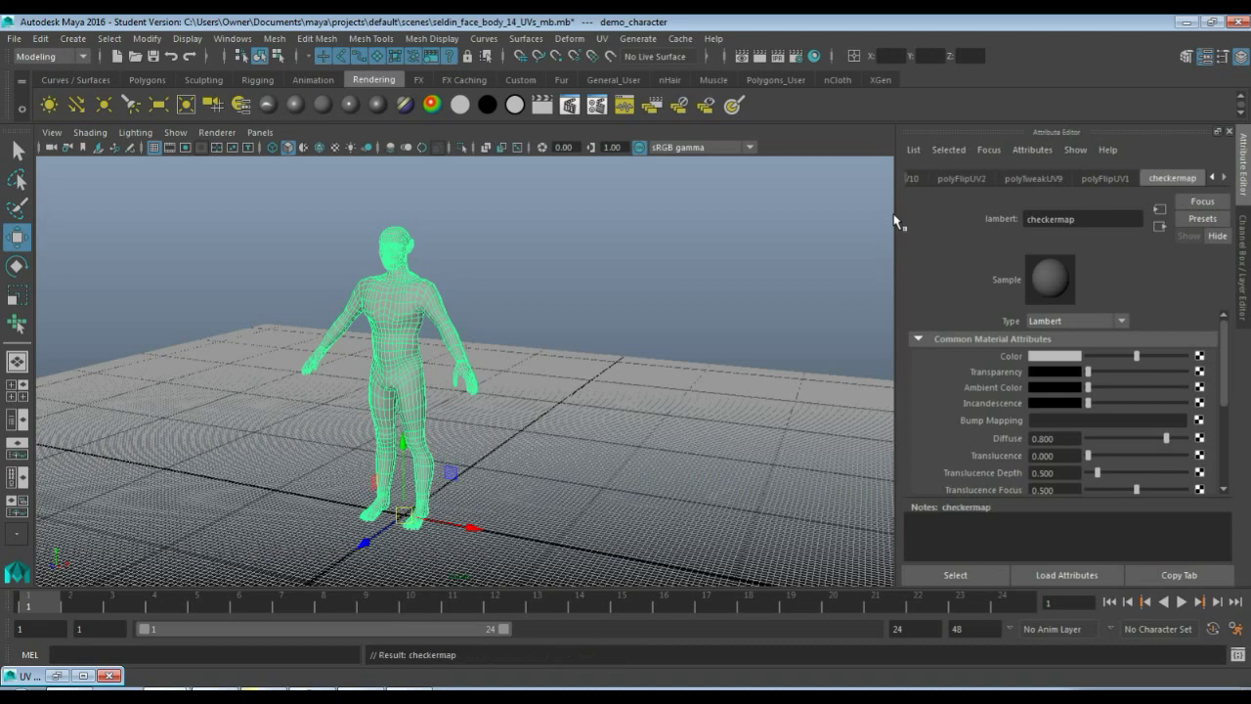
- Connect a File texture to the checkermap material's Color and load the Checker_Map.tga image
{"action": "left_click", "coordinate": [1199, 356]}
{"action": "left_click_drag", "start_coordinate": [495, 204], "coordinate": [580, 61]}
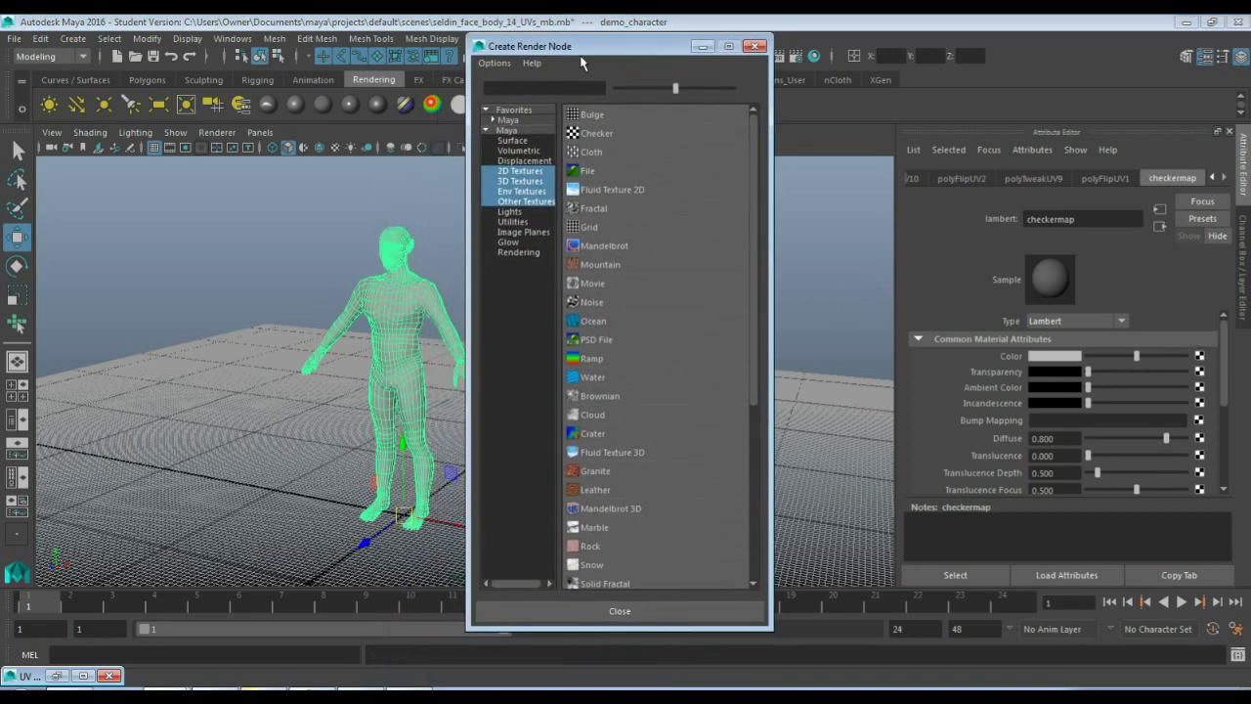
{"action": "left_click", "coordinate": [589, 177]}
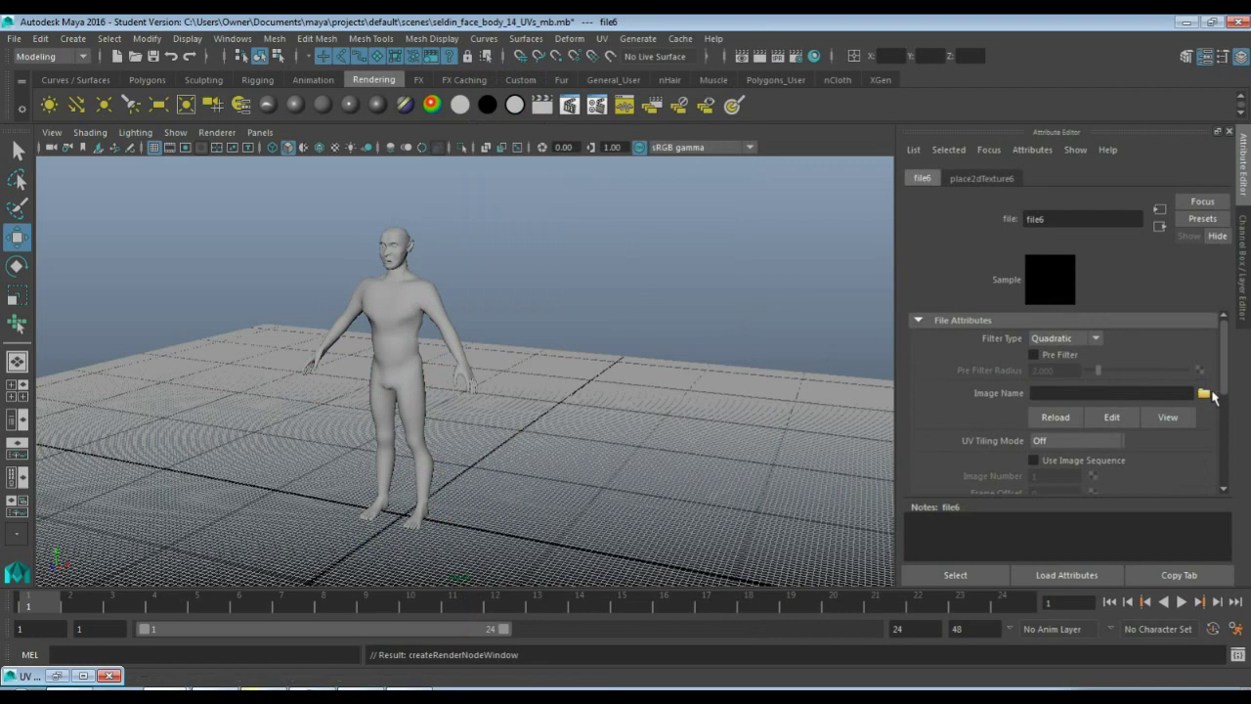
- Turn on textured display in the viewport and view the checker texture on the character's upper body
{"action": "left_click", "coordinate": [467, 379]}
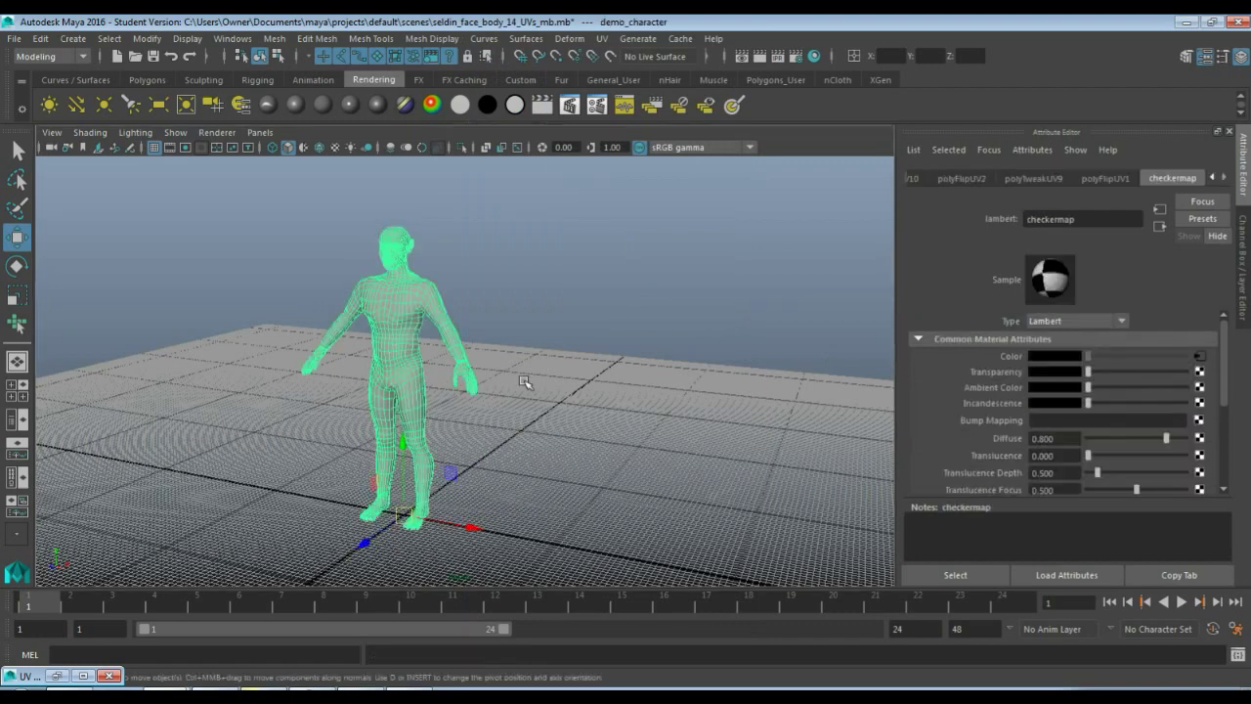
{"action": "key", "text": "6"}
{"action": "left_click", "coordinate": [555, 419]}
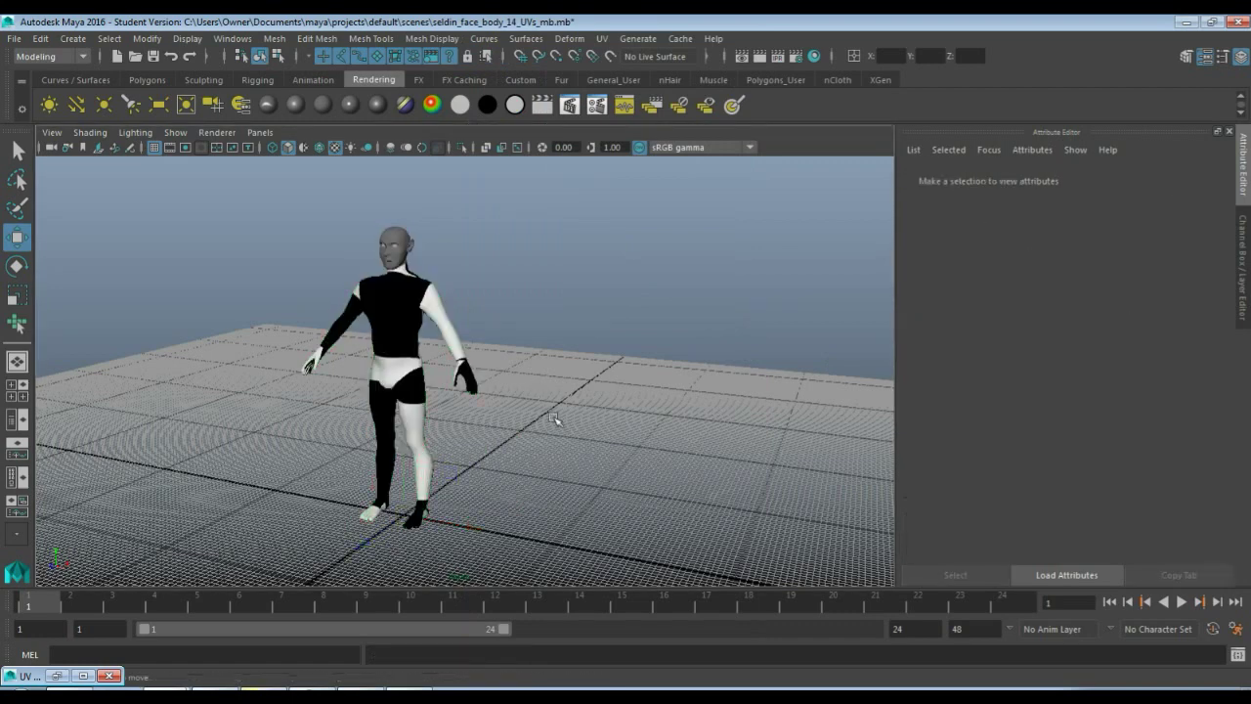
{"action": "scroll", "coordinate": [518, 394], "scroll_direction": "up", "scroll_amount": 3}
{"action": "scroll", "coordinate": [518, 395], "scroll_direction": "up", "scroll_amount": 2}
{"action": "middle_click_drag", "start_coordinate": [535, 292], "coordinate": [636, 394], "text": "alt"}
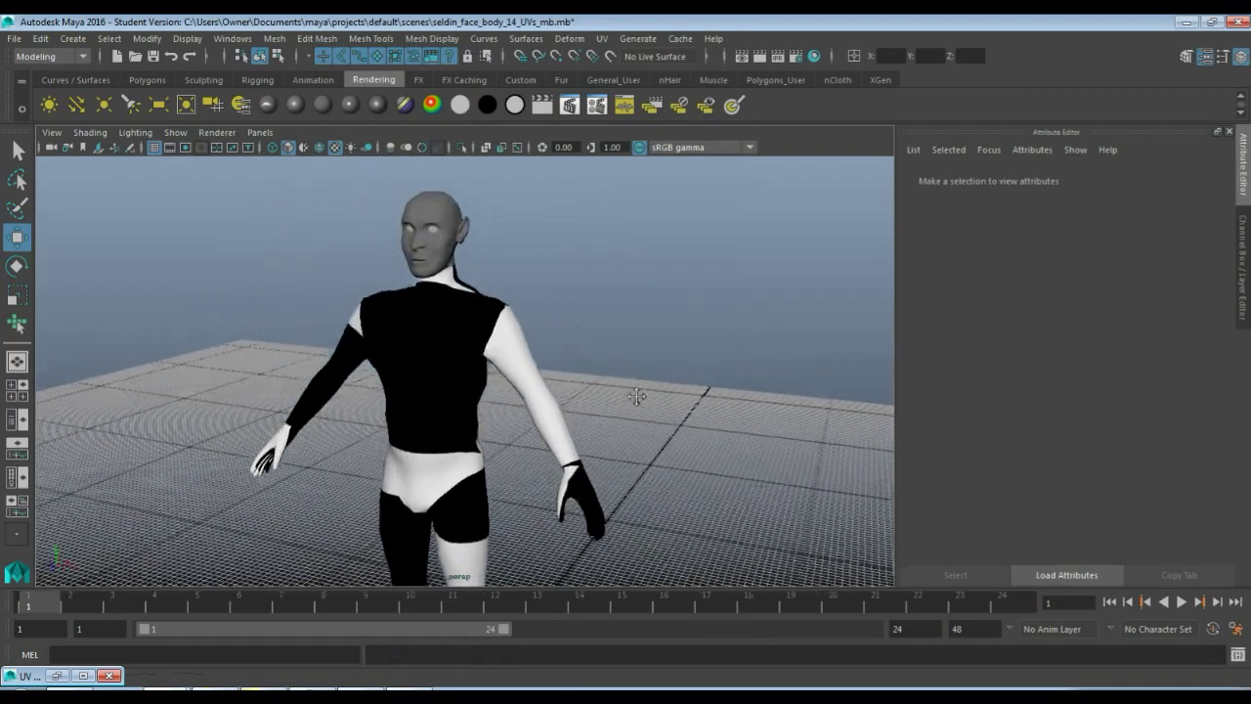
{"action": "scroll", "coordinate": [642, 413], "scroll_direction": "up", "scroll_amount": 3}
{"action": "left_click_drag", "start_coordinate": [662, 354], "coordinate": [872, 330], "text": "alt"}
- Set the checker texture's Repeat UV to 3 by 3 in its 2D placement attributes
{"action": "left_click", "coordinate": [512, 426]}
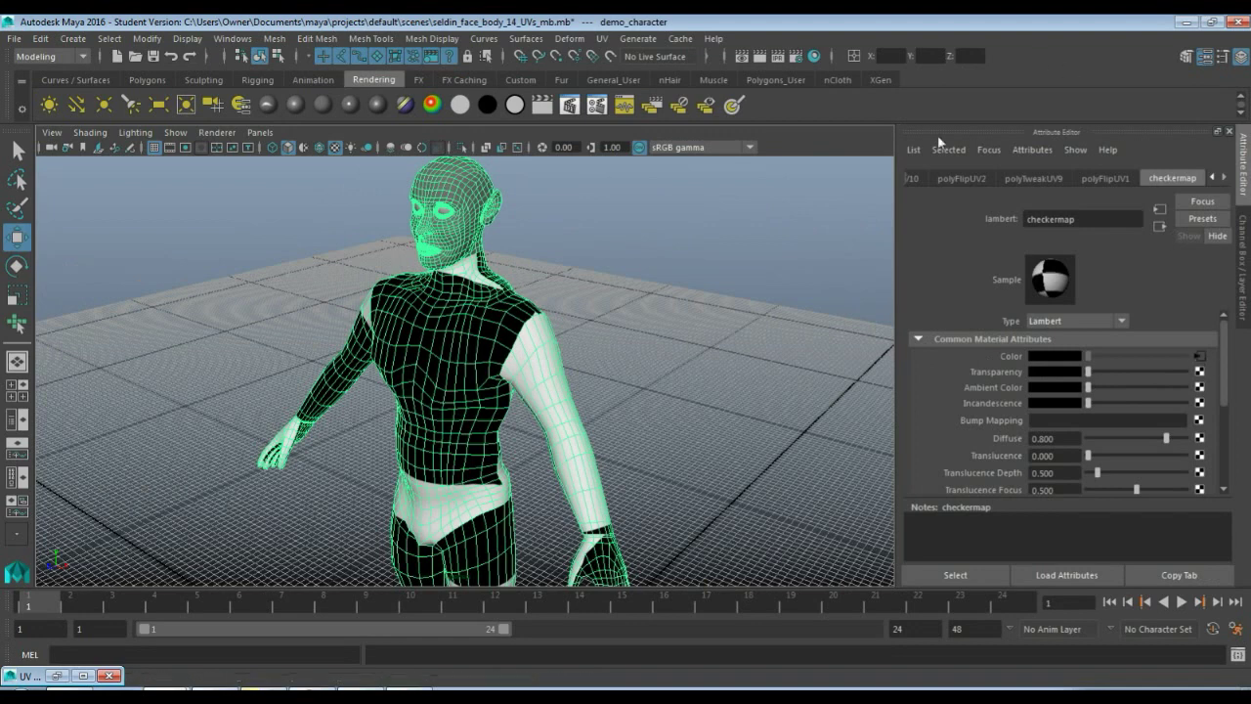
{"action": "left_click", "coordinate": [1199, 356]}
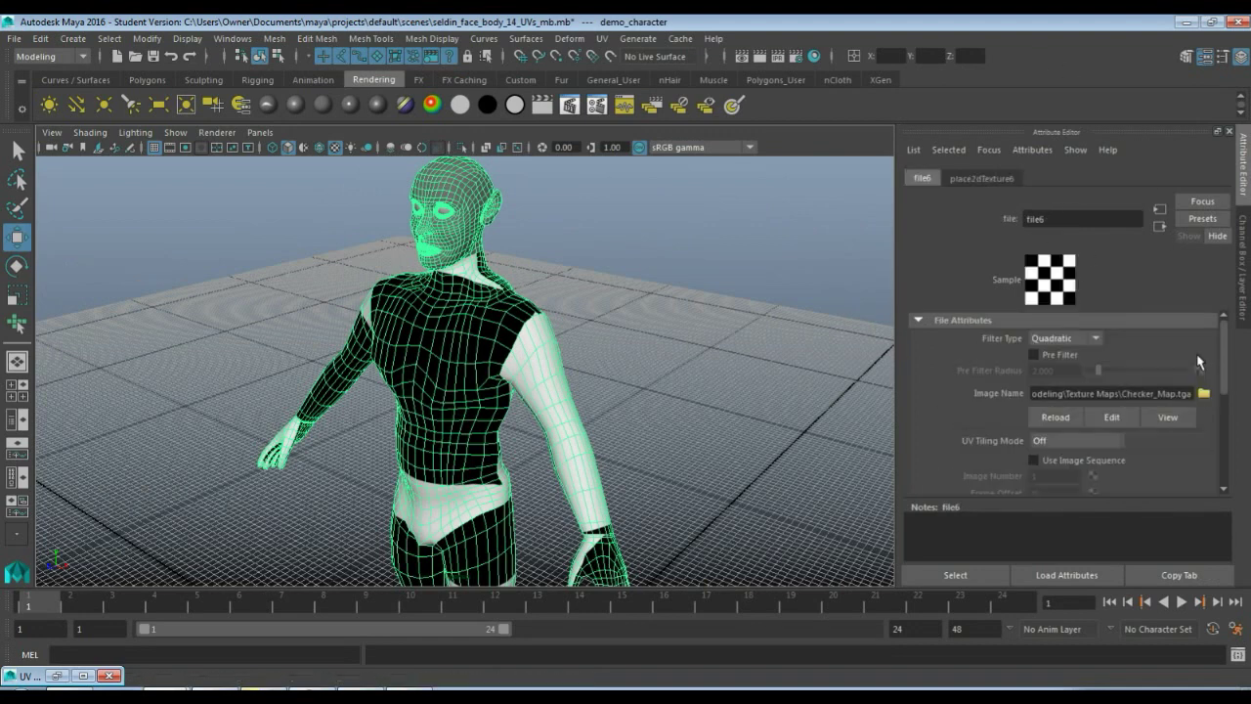
{"action": "left_click", "coordinate": [982, 179]}
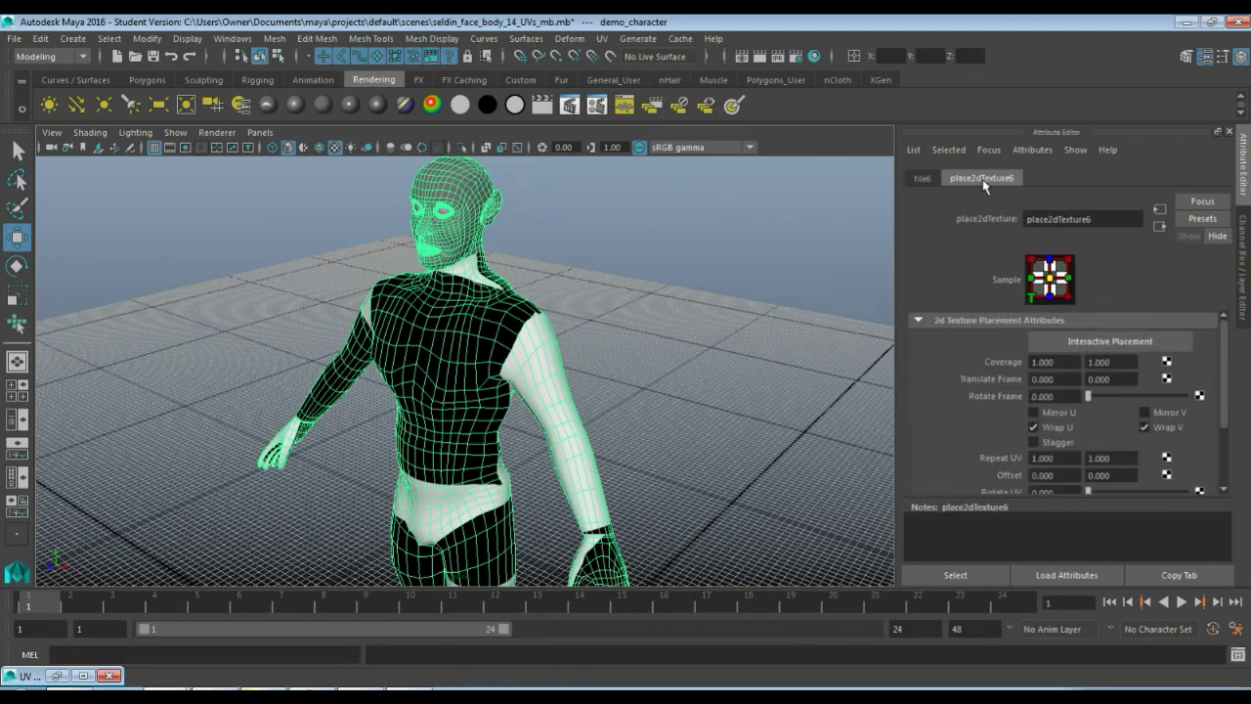
{"action": "left_click", "coordinate": [1060, 459]}
{"action": "type", "text": "3"}
{"action": "key", "text": "Tab"}
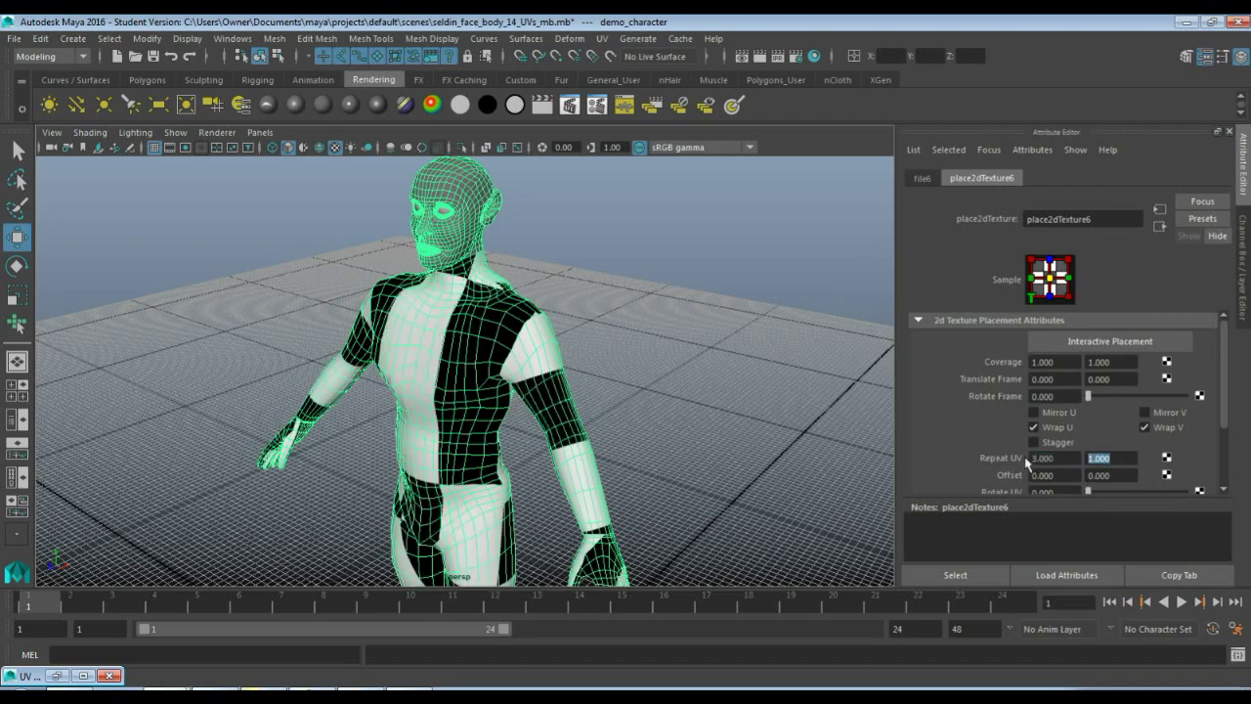
{"action": "type", "text": "3"}
{"action": "key", "text": "Return"}
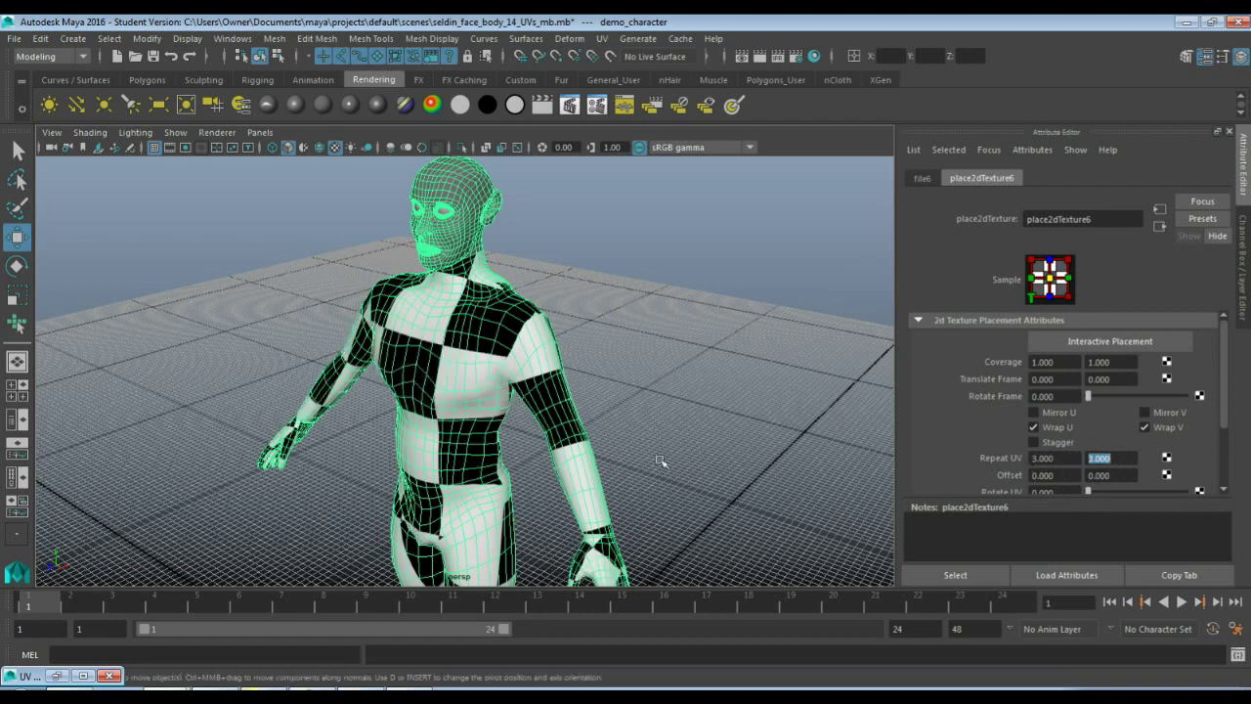
- Examine the checker squares on the torso, arms, hands, legs and feet for uneven scale and distortion
{"action": "left_click", "coordinate": [650, 436]}
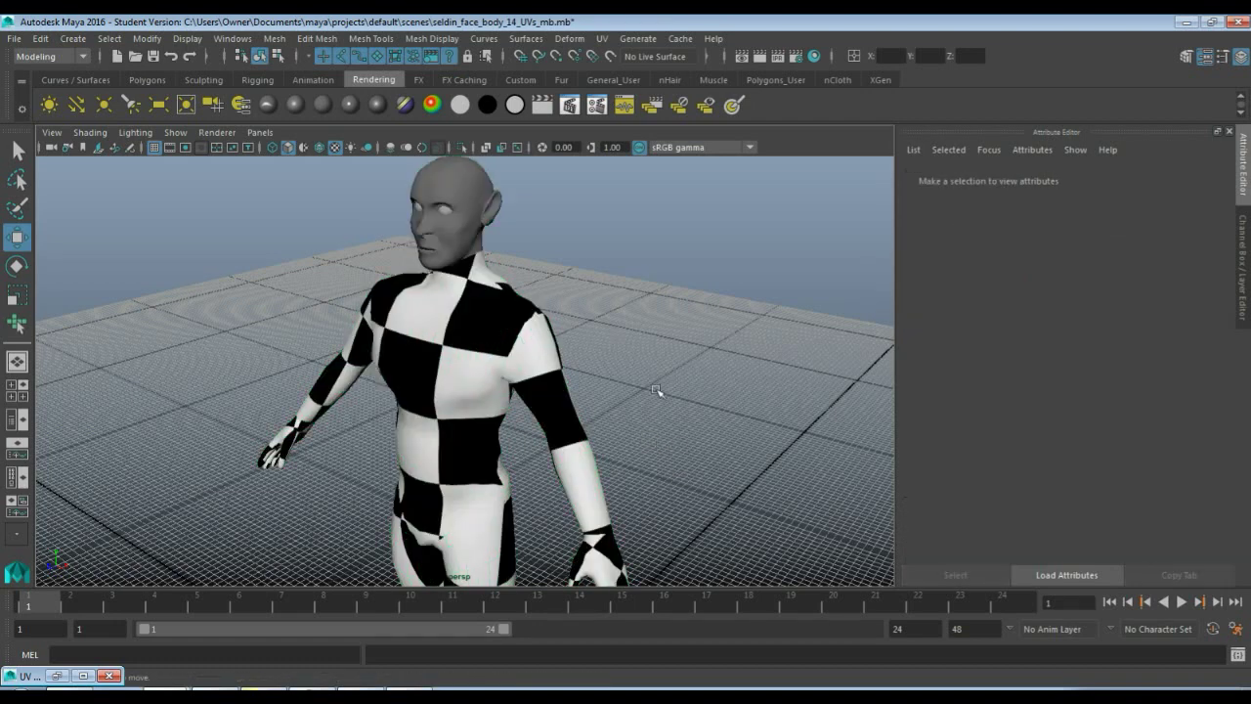
{"action": "middle_click_drag", "start_coordinate": [665, 410], "coordinate": [715, 375], "text": "alt"}
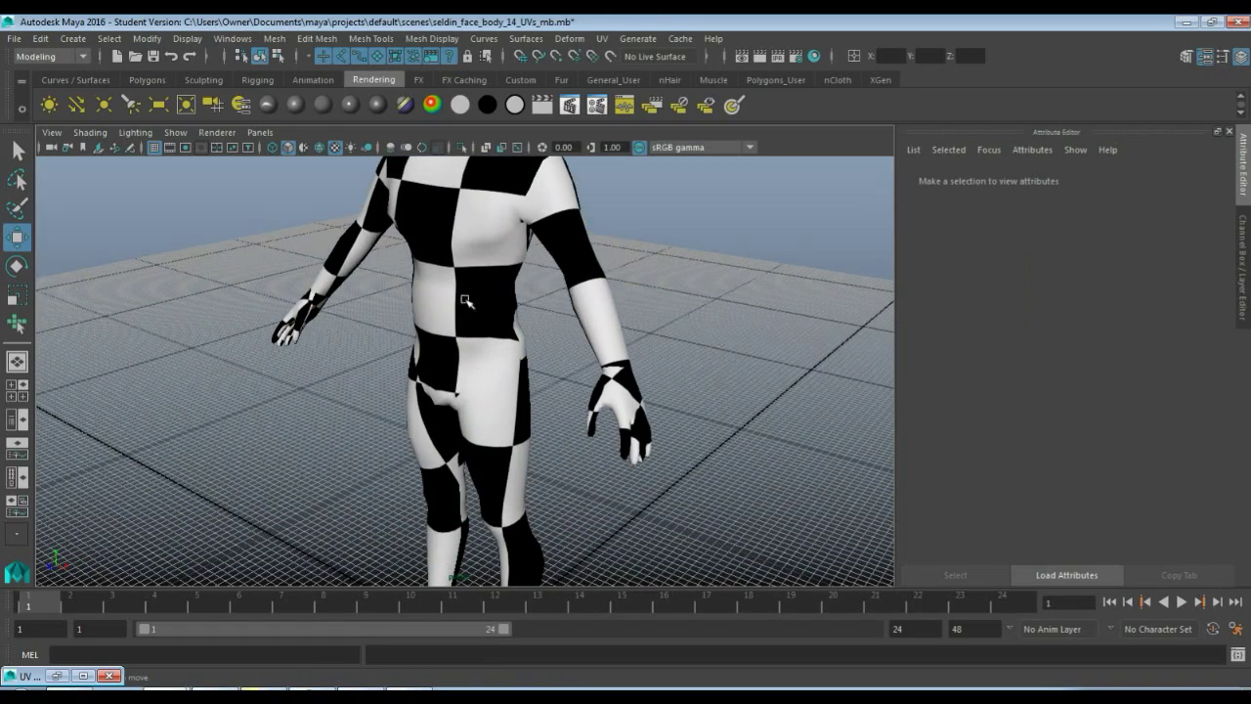
{"action": "mouse_move", "coordinate": [789, 377]}
{"action": "left_mouse_down", "text": "alt"}
{"action": "mouse_move", "coordinate": [450, 366]}
{"action": "mouse_move", "coordinate": [669, 392]}
{"action": "mouse_move", "coordinate": [784, 382]}
{"action": "left_mouse_up", "text": "alt"}
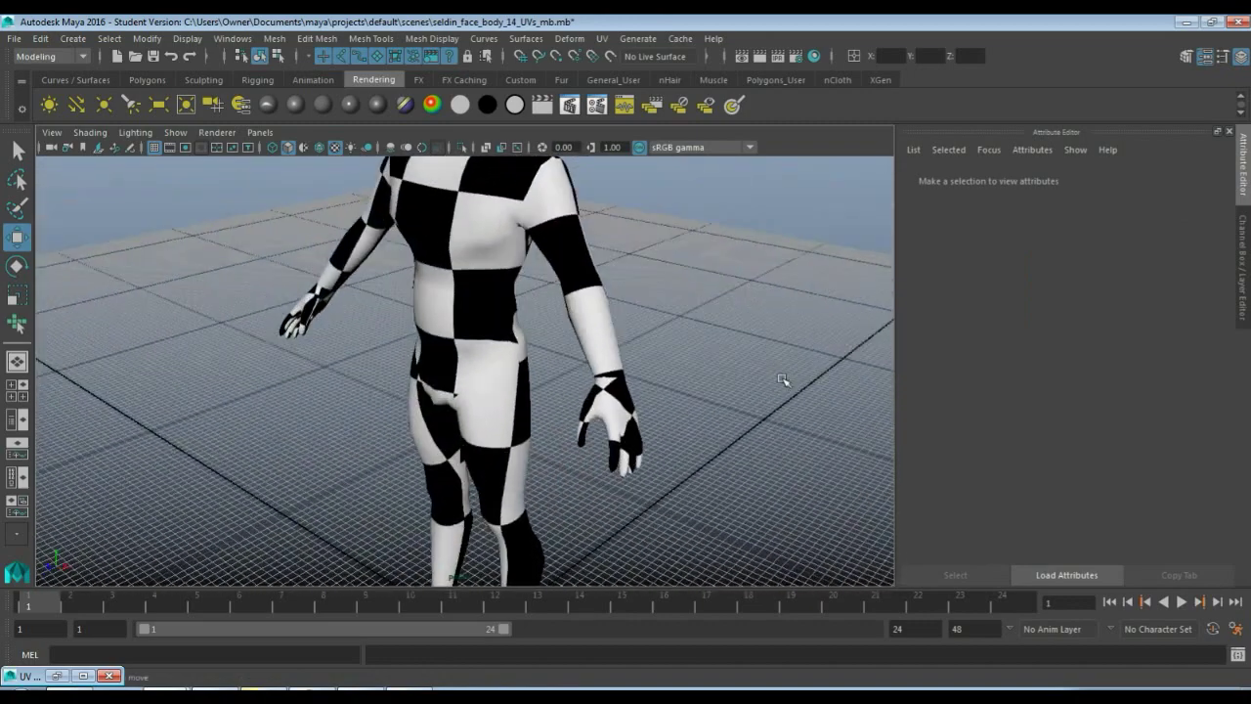
{"action": "right_click_drag", "start_coordinate": [639, 382], "coordinate": [661, 426], "text": "alt"}
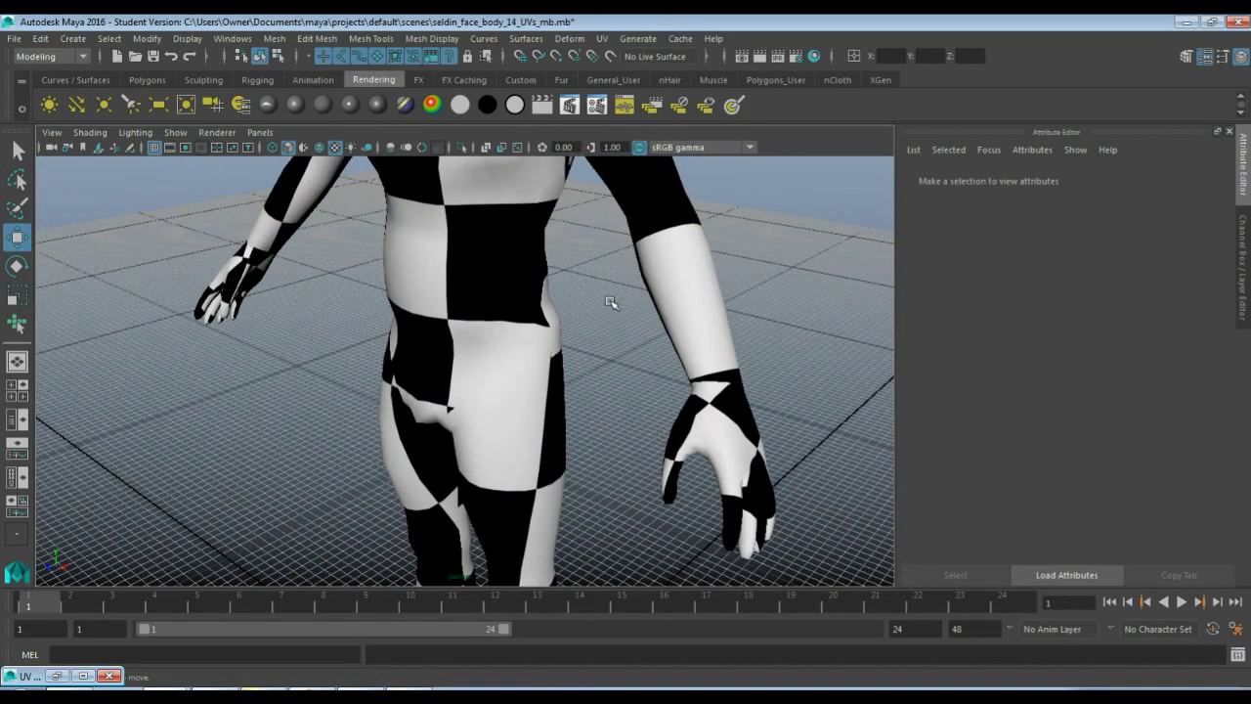
{"action": "left_click_drag", "start_coordinate": [611, 303], "coordinate": [637, 358], "text": "alt"}
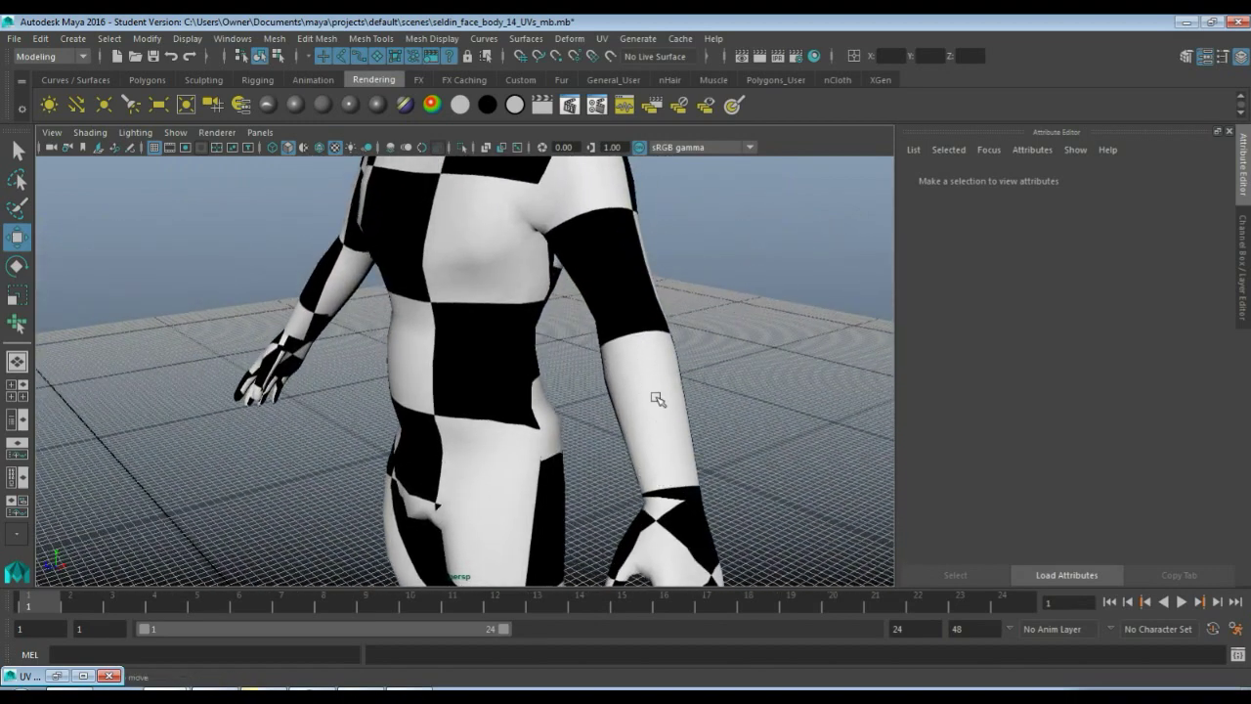
{"action": "left_click_drag", "start_coordinate": [677, 346], "coordinate": [554, 382], "text": "alt"}
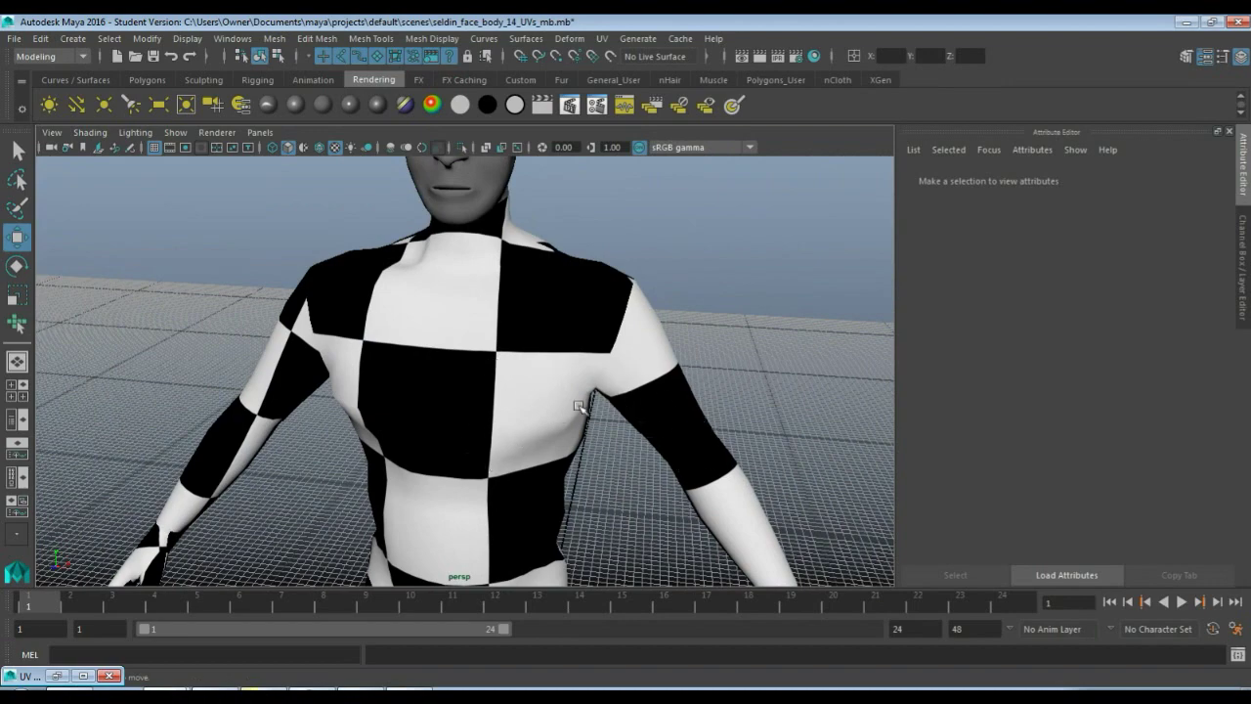
{"action": "left_click_drag", "start_coordinate": [447, 383], "coordinate": [415, 362], "text": "alt"}
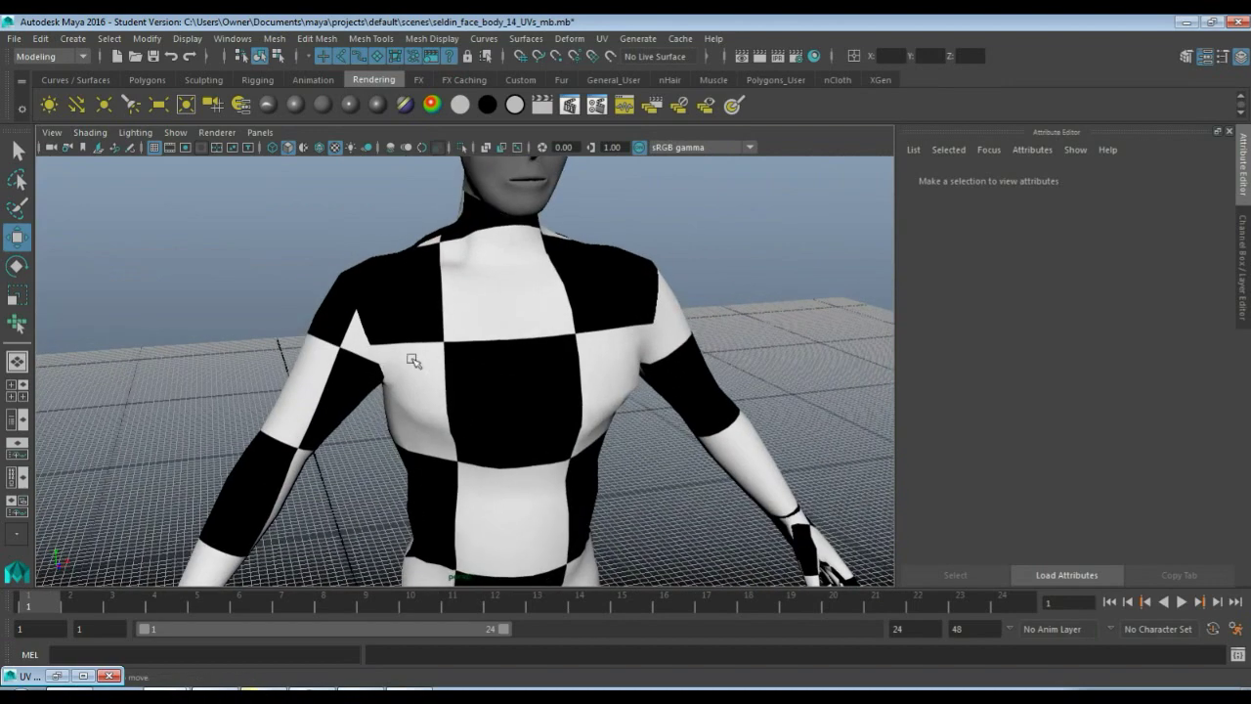
{"action": "middle_click_drag", "start_coordinate": [522, 362], "coordinate": [528, 243], "text": "alt"}
{"action": "middle_click_drag", "start_coordinate": [589, 429], "coordinate": [558, 294], "text": "alt"}
{"action": "left_click_drag", "start_coordinate": [585, 404], "coordinate": [635, 359], "text": "alt"}
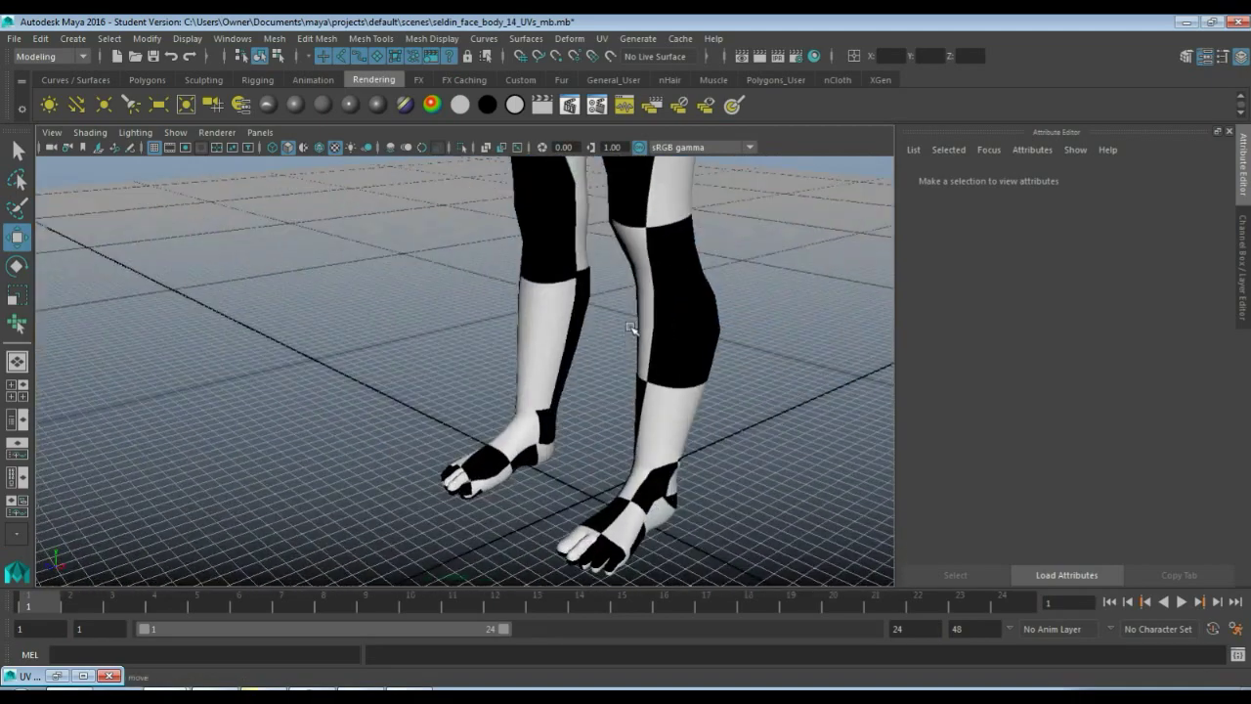
{"action": "scroll", "coordinate": [632, 337], "scroll_direction": "up", "scroll_amount": 3}
{"action": "left_click_drag", "start_coordinate": [651, 427], "coordinate": [573, 424], "text": "alt"}
{"action": "middle_click_drag", "start_coordinate": [573, 424], "coordinate": [618, 450], "text": "alt"}
{"action": "left_click_drag", "start_coordinate": [619, 451], "coordinate": [576, 397], "text": "alt"}
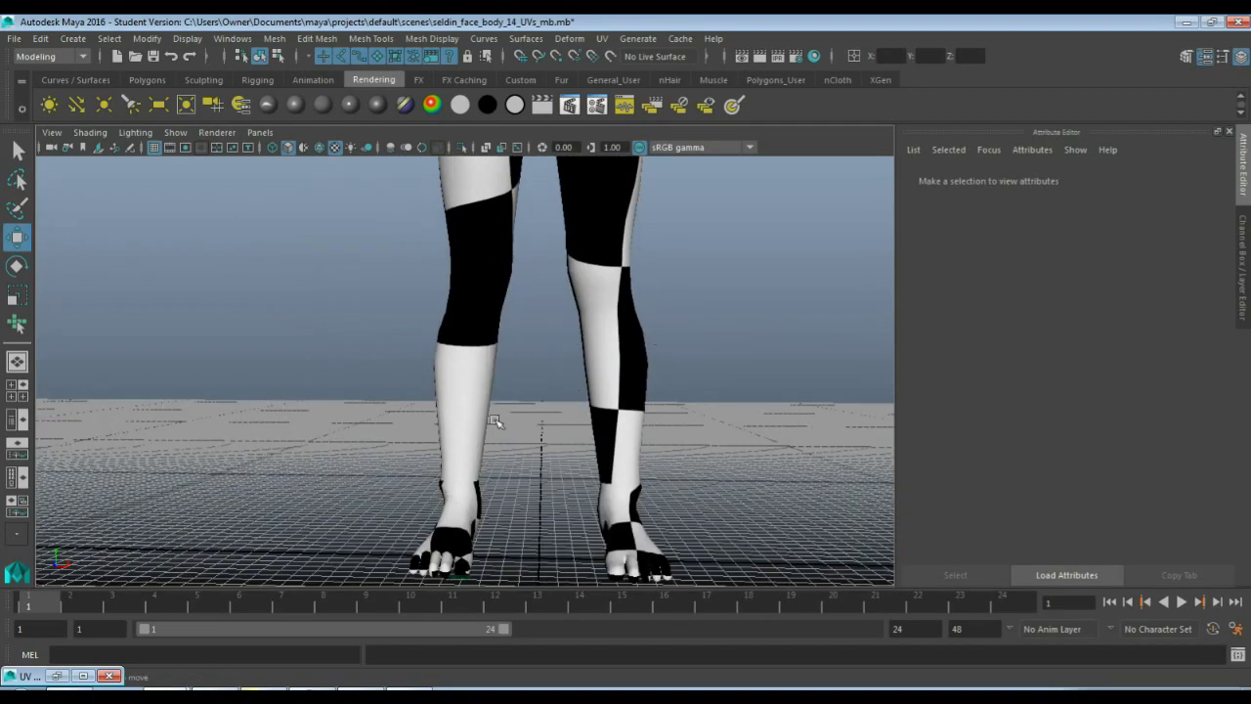
{"action": "left_click_drag", "start_coordinate": [606, 440], "coordinate": [557, 489], "text": "alt"}
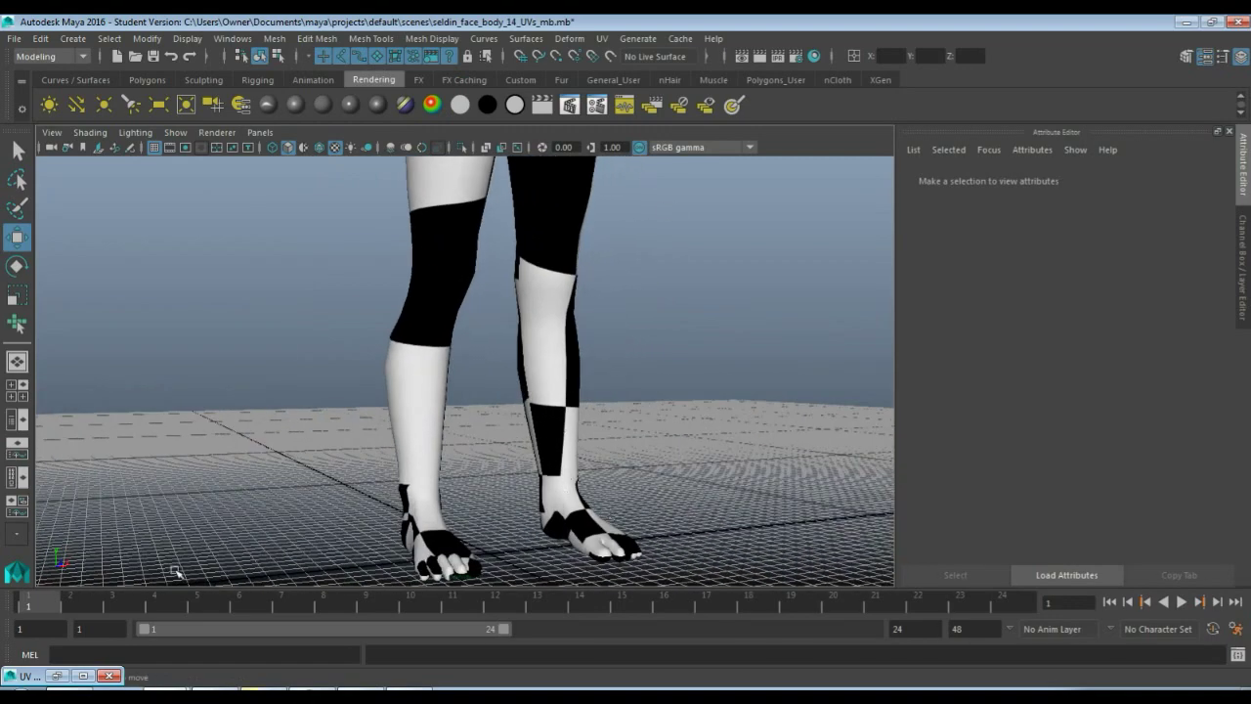
- Reopen the UV Editor for the character and show its map1 body UVs over a dimmed checker image
{"action": "left_click", "coordinate": [55, 675]}
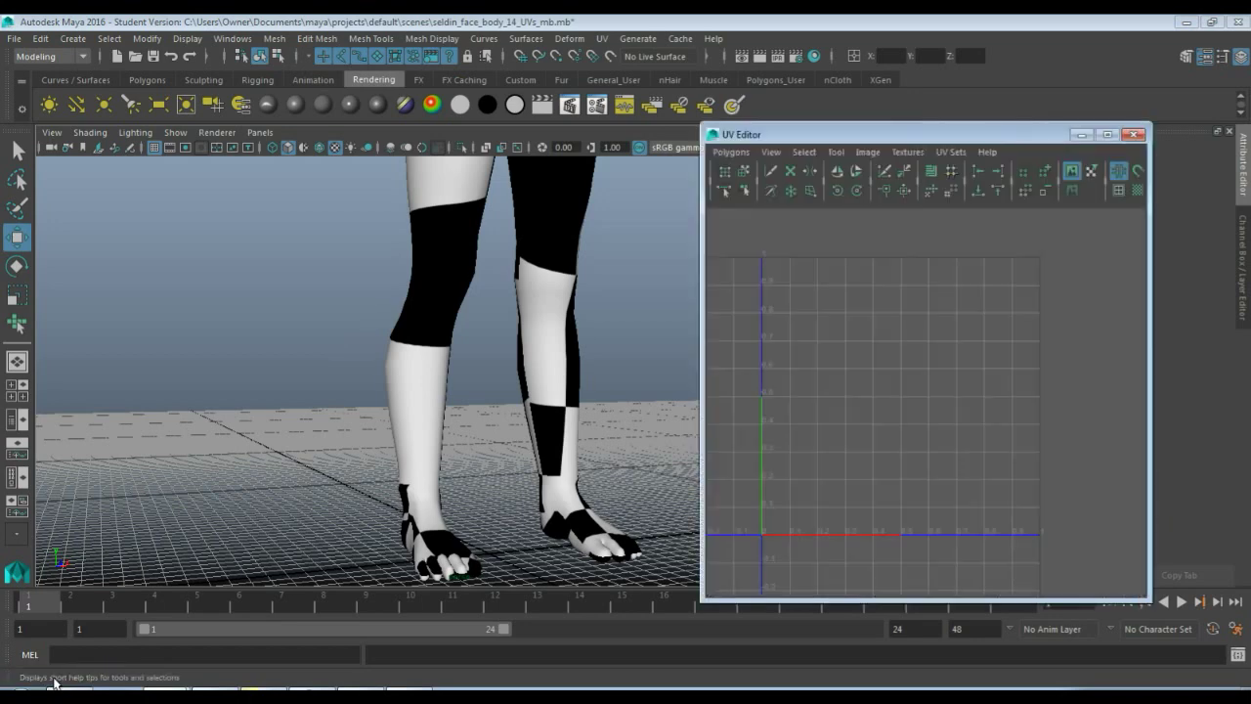
{"action": "left_click", "coordinate": [553, 350]}
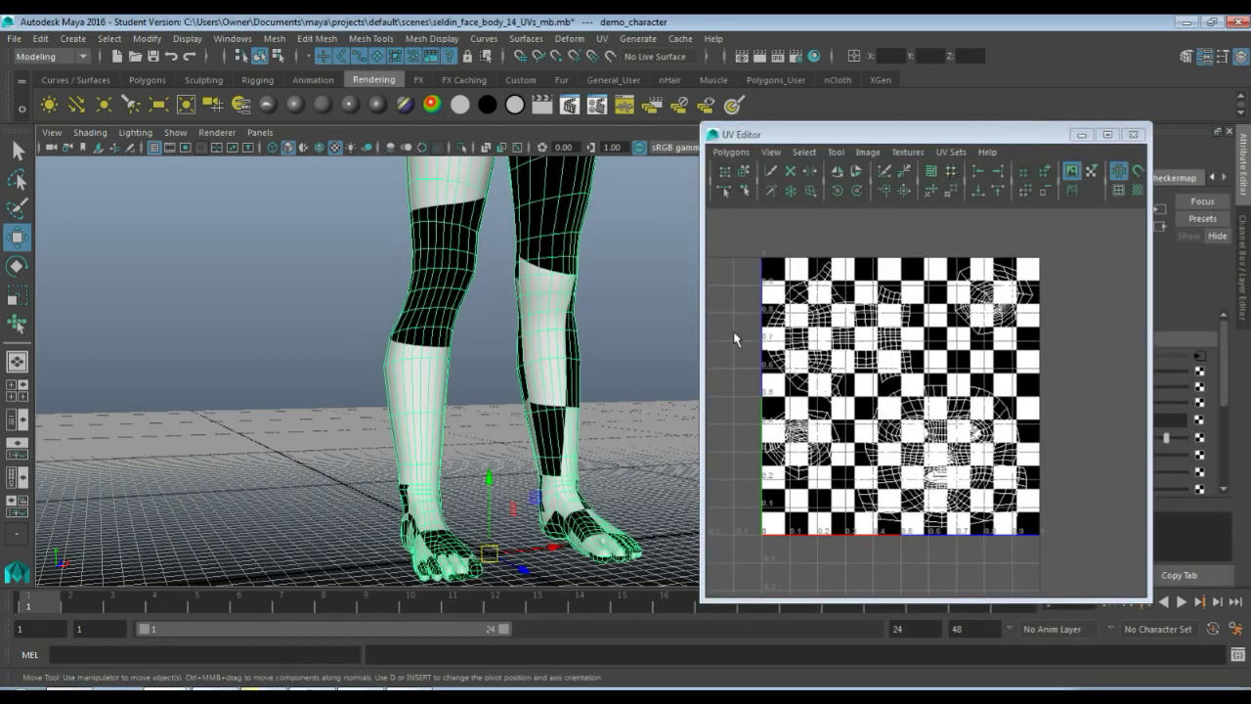
{"action": "right_click_drag", "start_coordinate": [733, 333], "coordinate": [816, 495]}
{"action": "left_click", "coordinate": [1072, 190]}
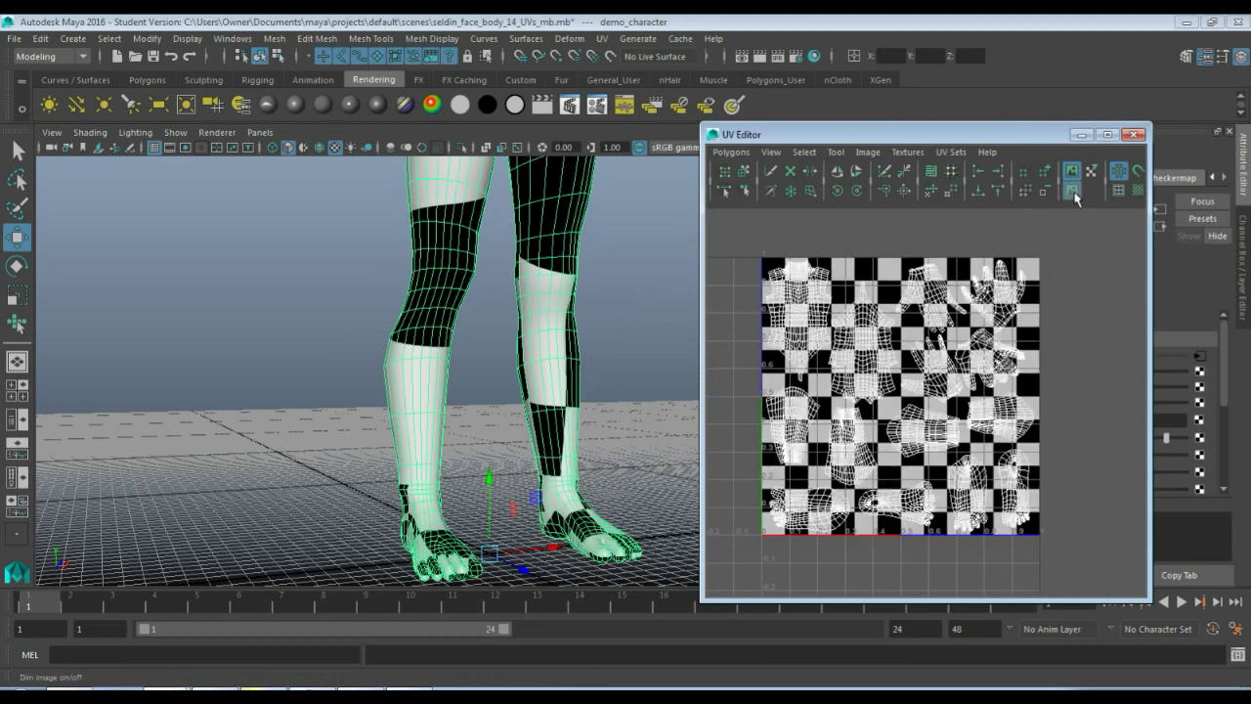
{"action": "scroll", "coordinate": [1078, 519], "scroll_direction": "up", "scroll_amount": 2}
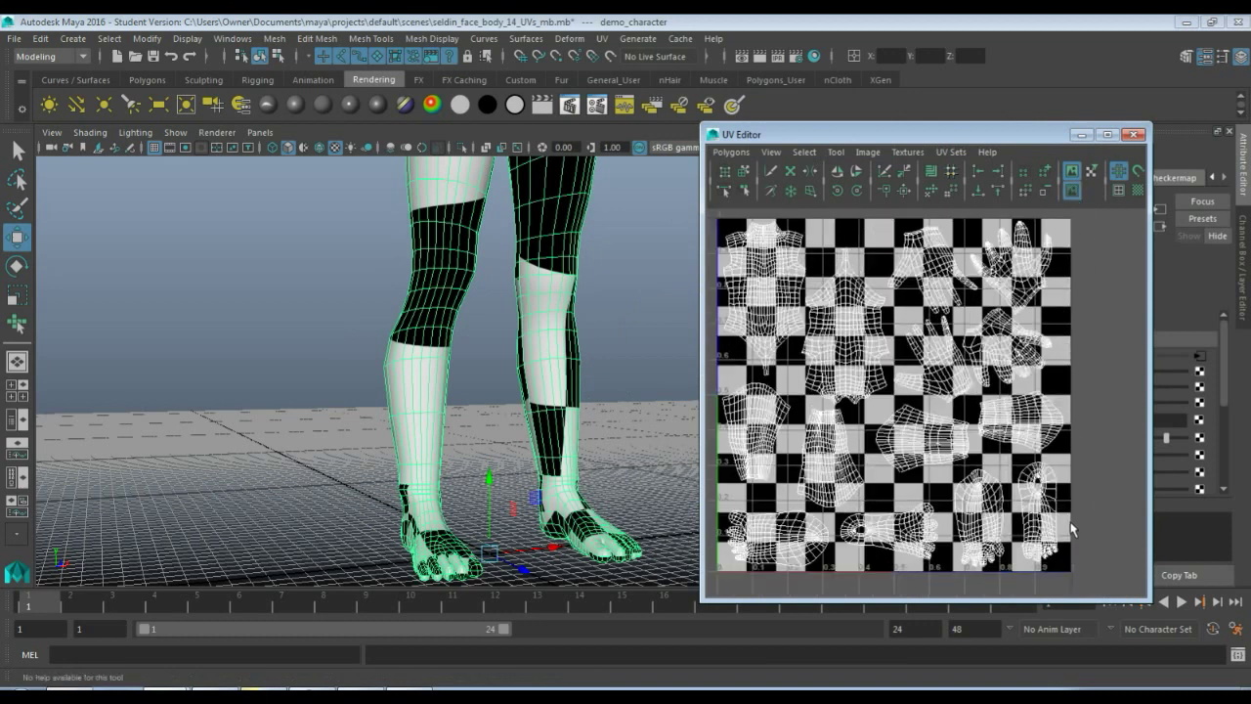
{"action": "scroll", "coordinate": [1072, 528], "scroll_direction": "down", "scroll_amount": 2}
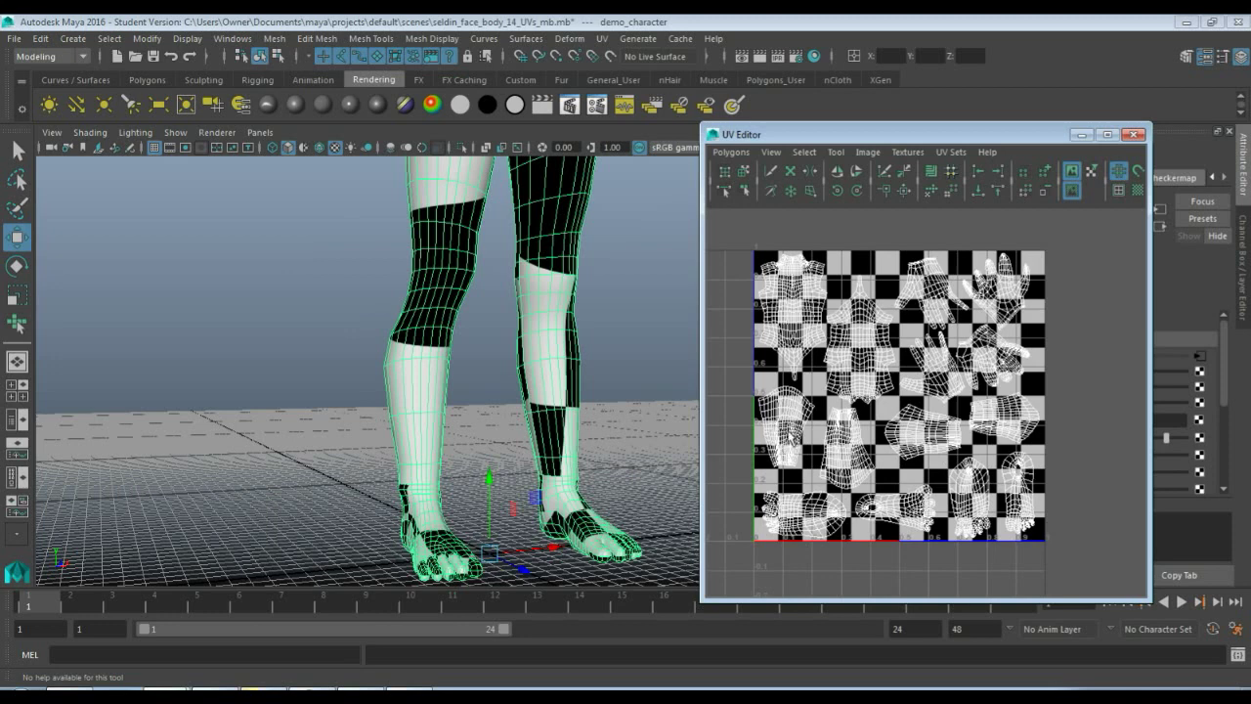
- Select faces of a lower-leg UV shell and compare their checker coverage with the leg in the viewport
{"action": "right_click_drag", "start_coordinate": [790, 439], "coordinate": [793, 477]}
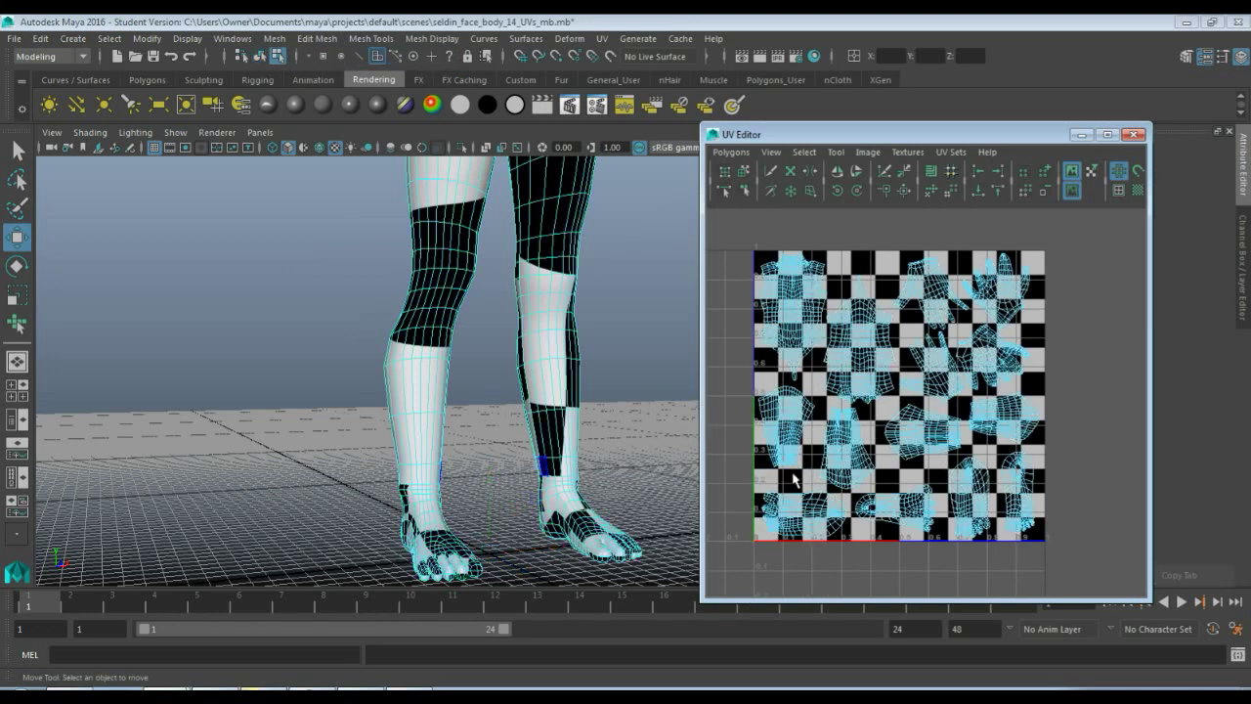
{"action": "left_click_drag", "start_coordinate": [747, 393], "coordinate": [817, 476]}
{"action": "left_click", "coordinate": [817, 476]}
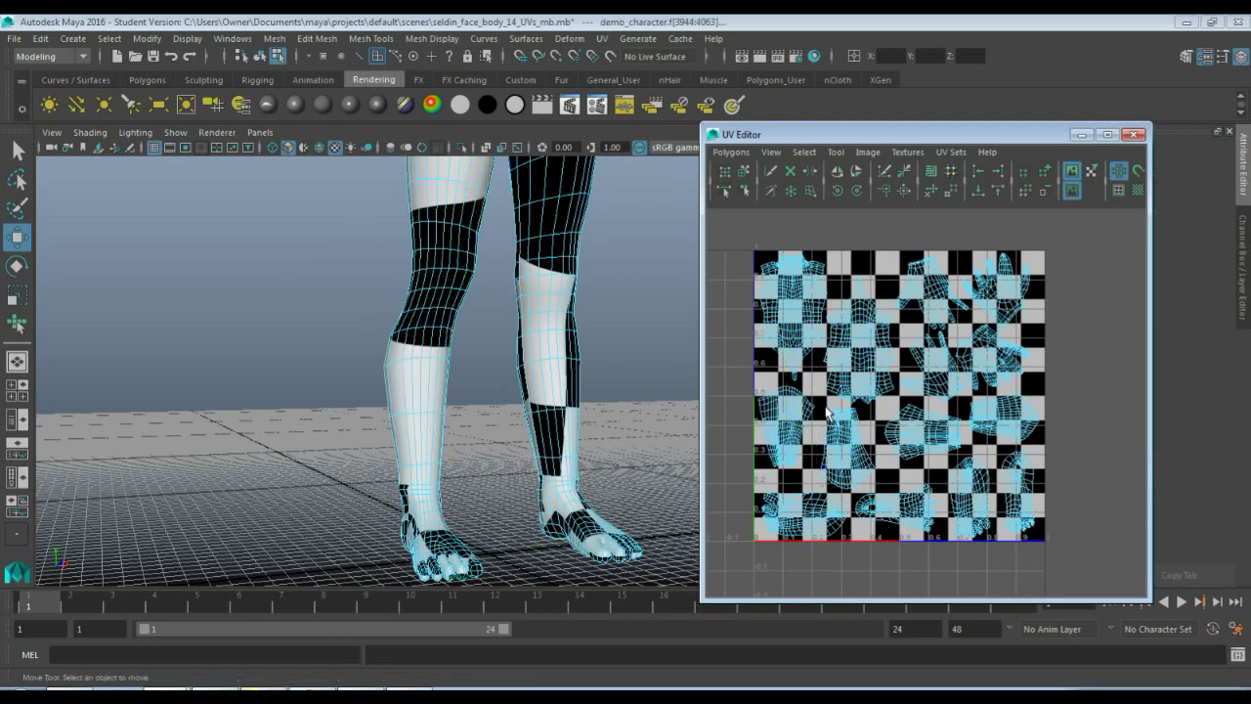
{"action": "left_click", "coordinate": [852, 448]}
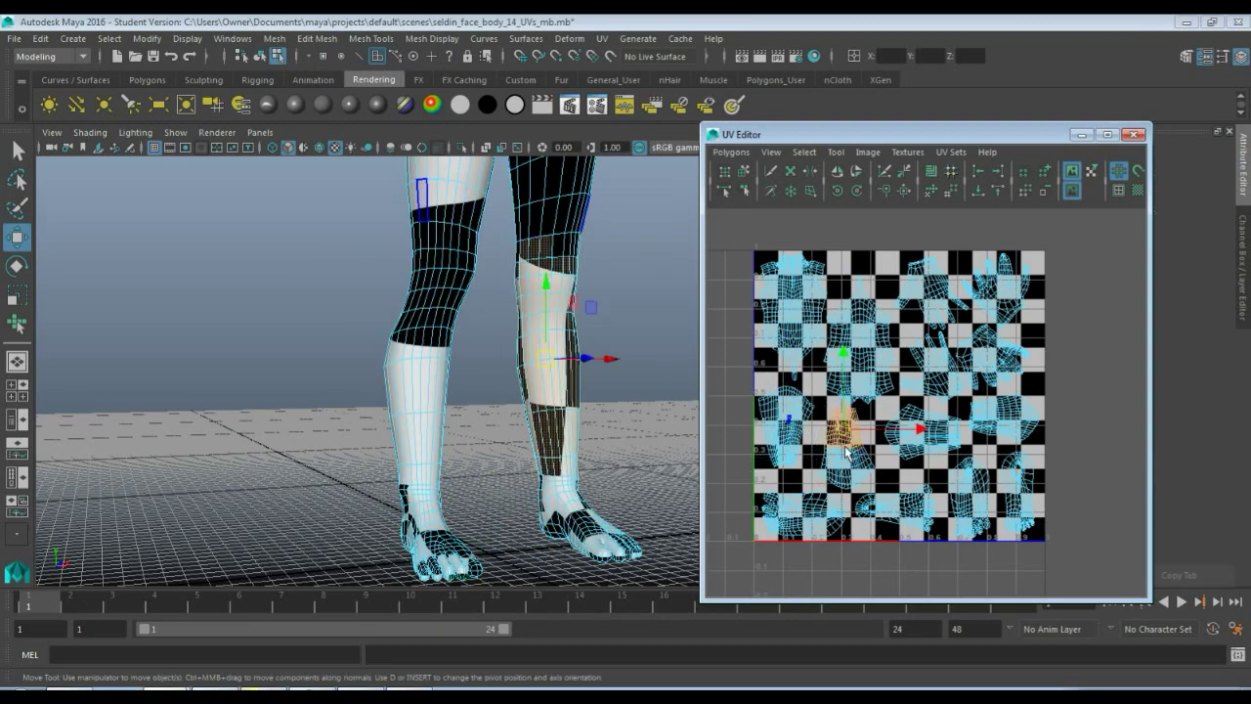
{"action": "scroll", "coordinate": [908, 410], "scroll_direction": "up", "scroll_amount": 5}
{"action": "scroll", "coordinate": [929, 391], "scroll_direction": "up", "scroll_amount": 3}
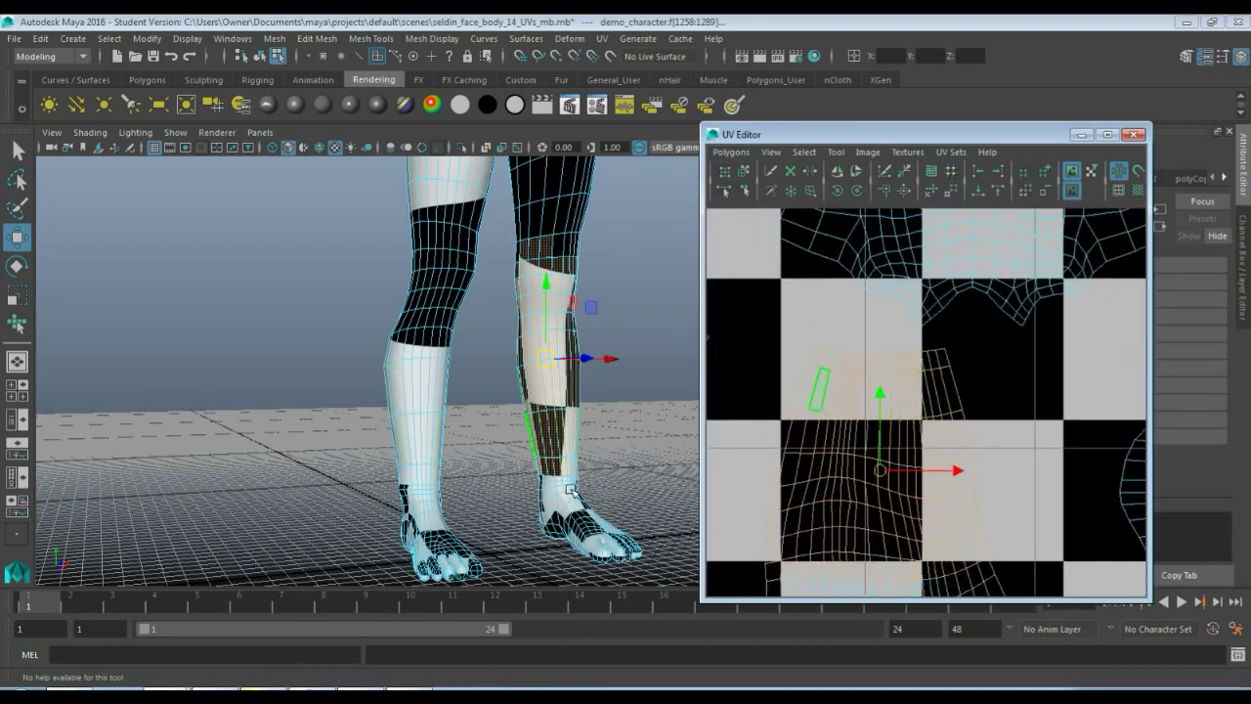
{"action": "scroll", "coordinate": [587, 498], "scroll_direction": "up", "scroll_amount": 4}
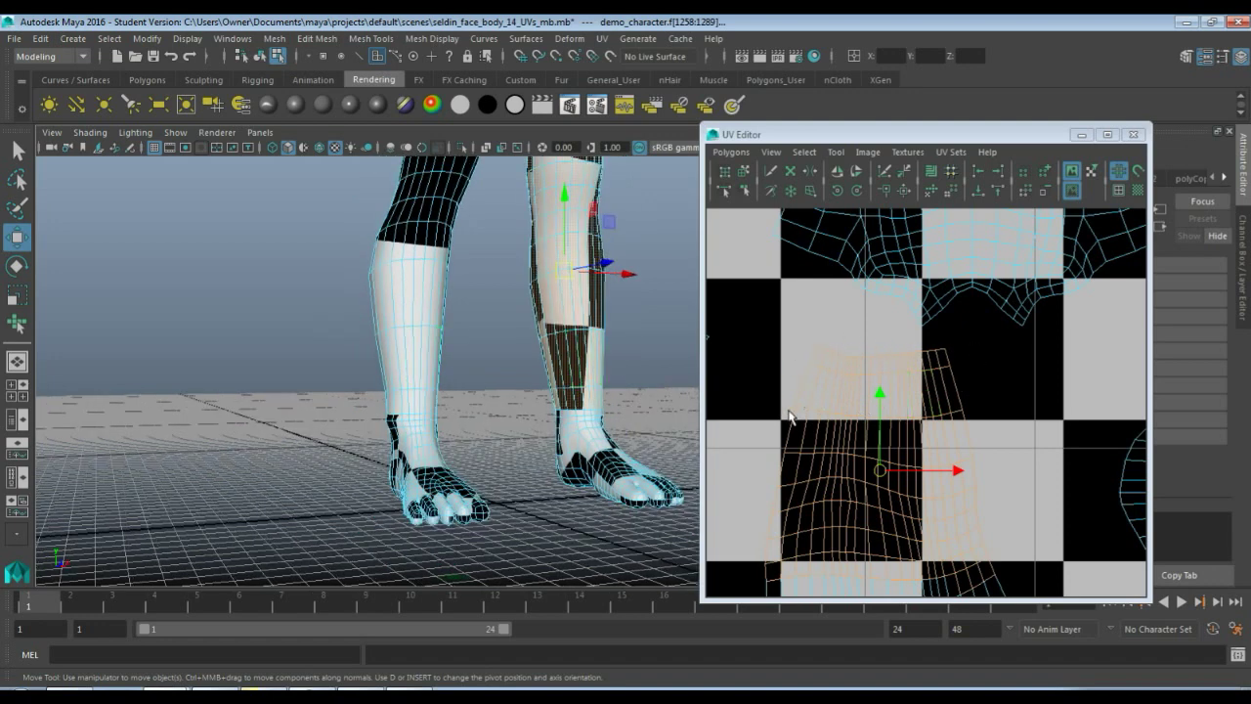
- Bring the character's head into view and return the mesh to object selection mode
{"action": "left_click_drag", "start_coordinate": [536, 437], "coordinate": [515, 493], "text": "alt"}
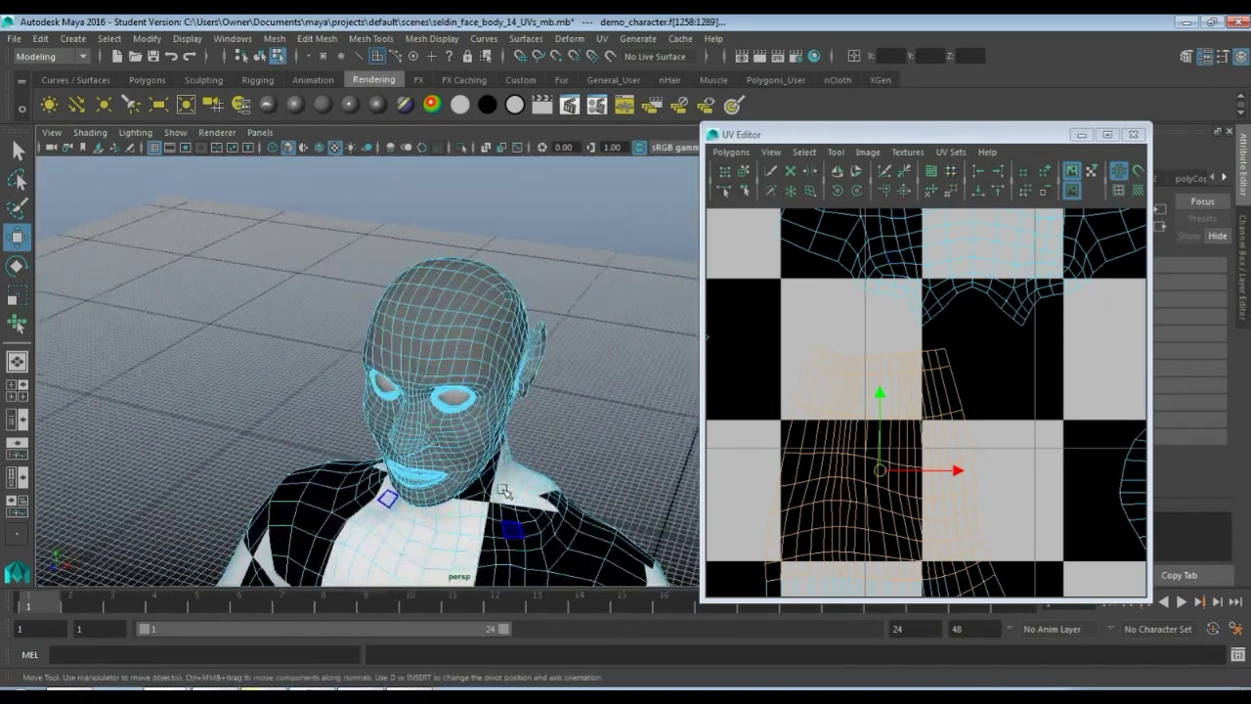
{"action": "left_click_drag", "start_coordinate": [530, 451], "coordinate": [424, 282], "text": "alt"}
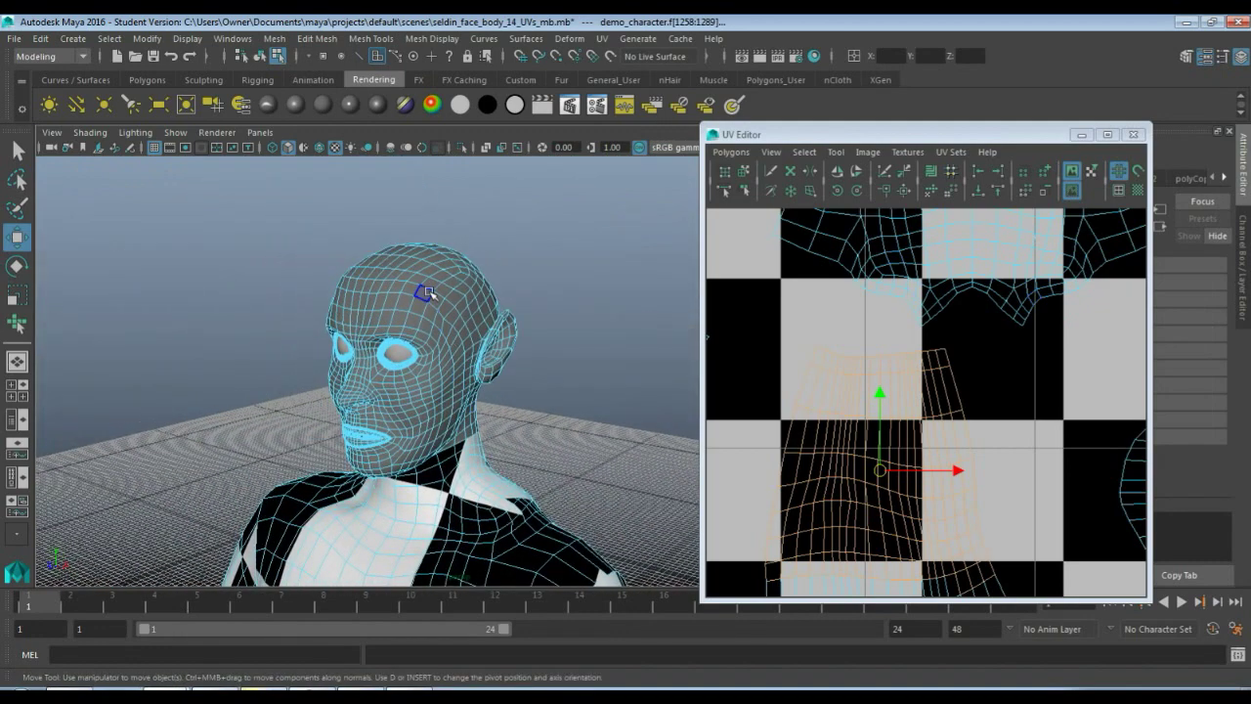
{"action": "right_click_drag", "start_coordinate": [437, 286], "coordinate": [449, 330]}
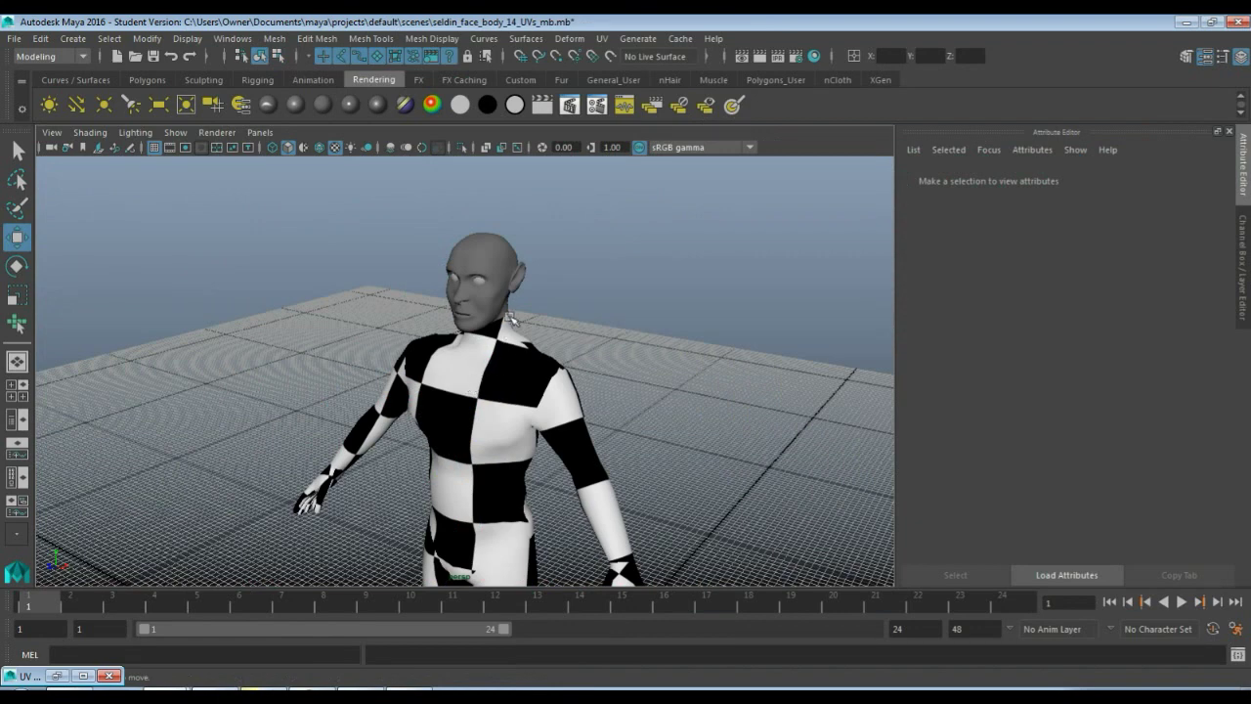
- Open the Relationship Editor in UV-centric UV linking for the character mesh and place it beside the model
{"action": "left_click", "coordinate": [505, 411]}
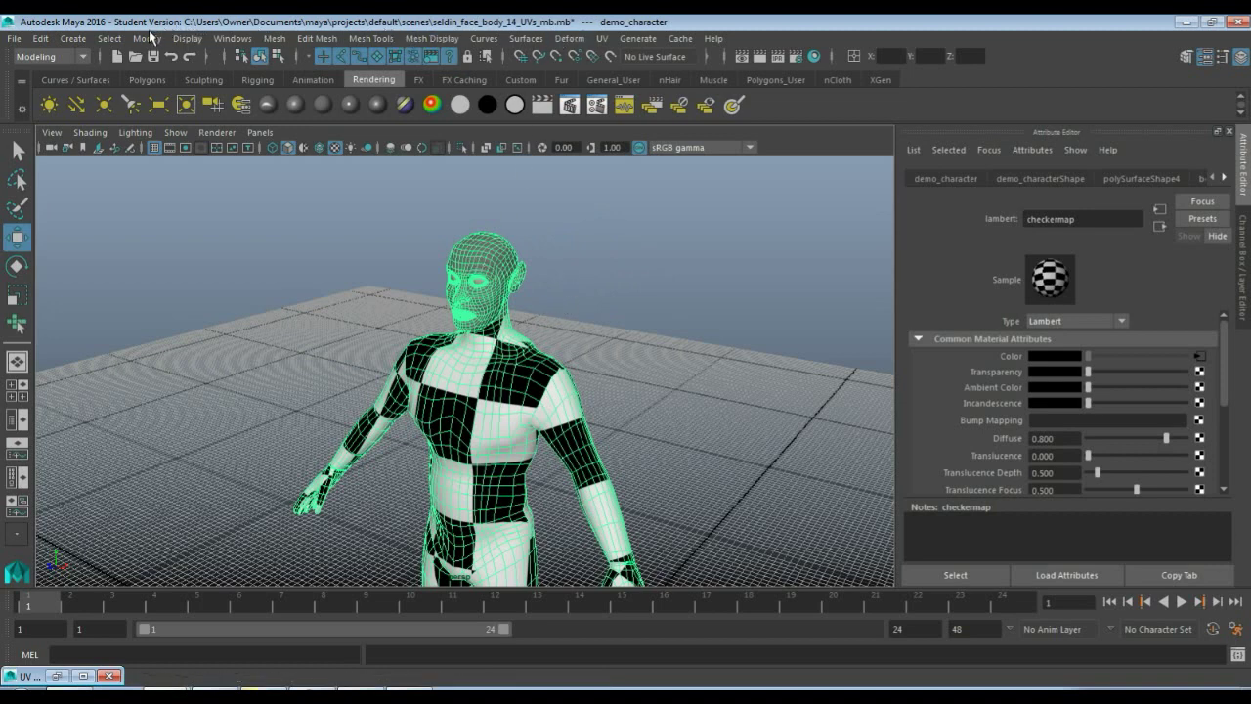
{"action": "left_click", "coordinate": [232, 39]}
{"action": "mouse_move", "coordinate": [279, 115]}
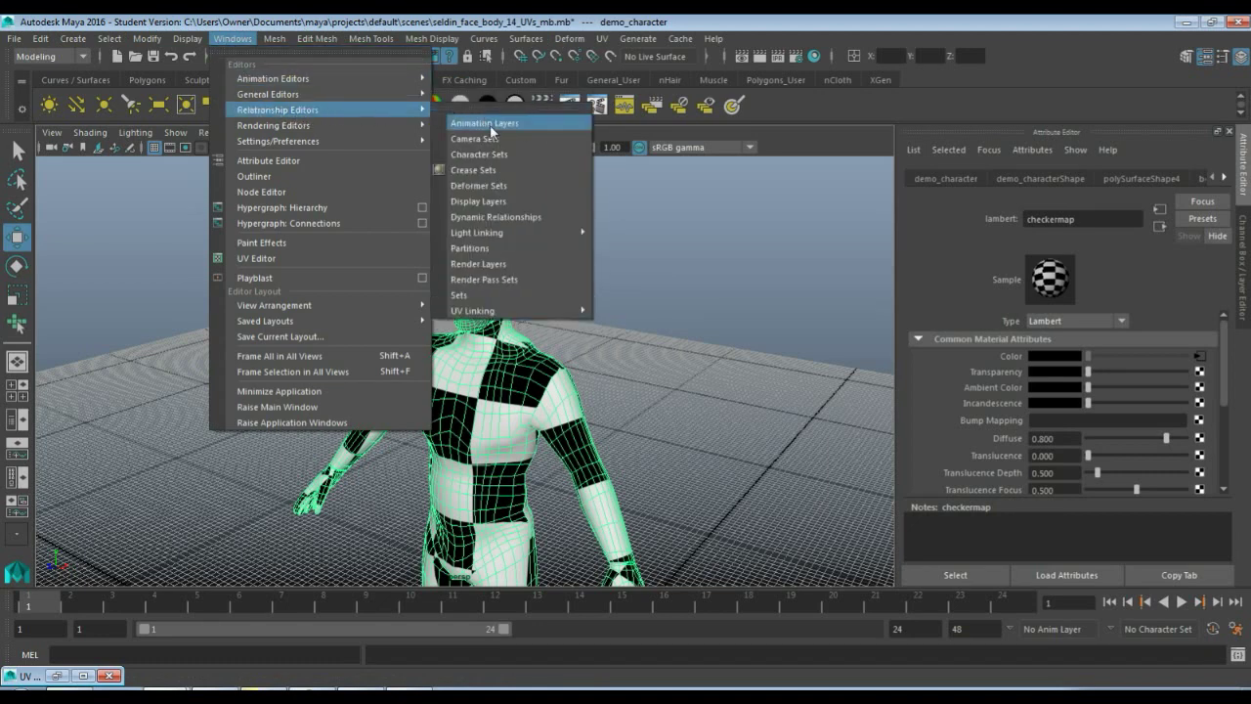
{"action": "mouse_move", "coordinate": [484, 311]}
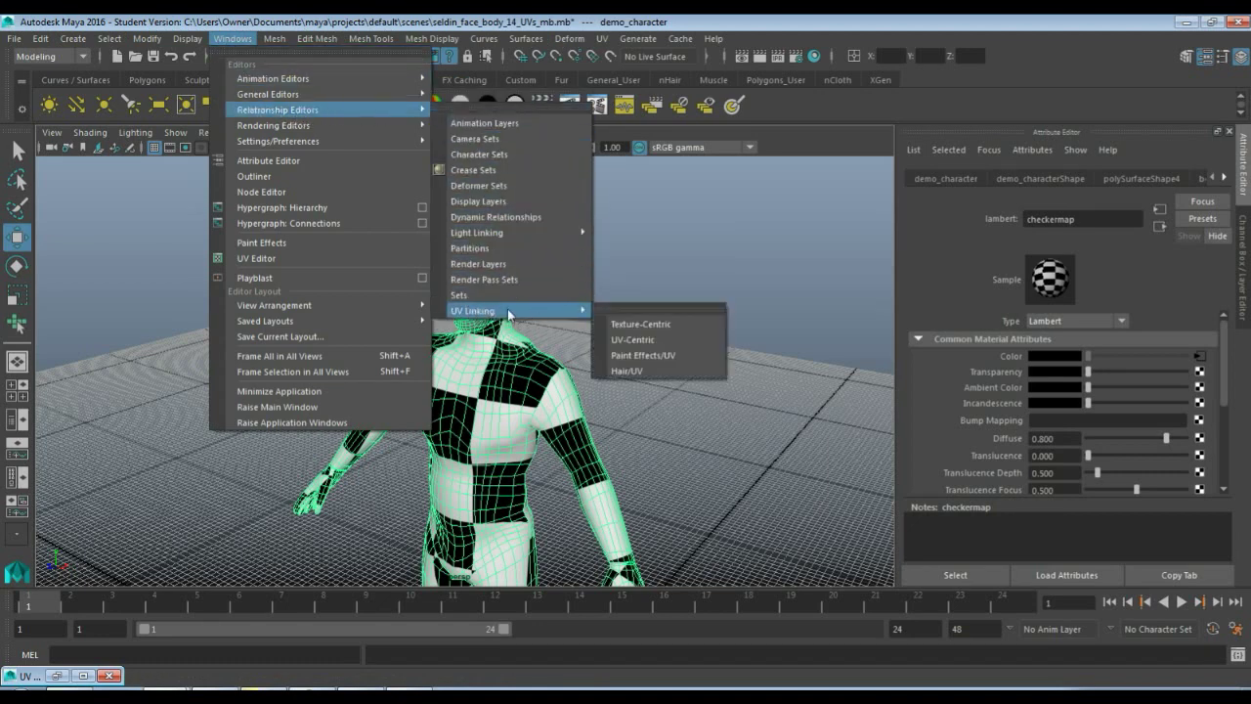
{"action": "left_click", "coordinate": [661, 343]}
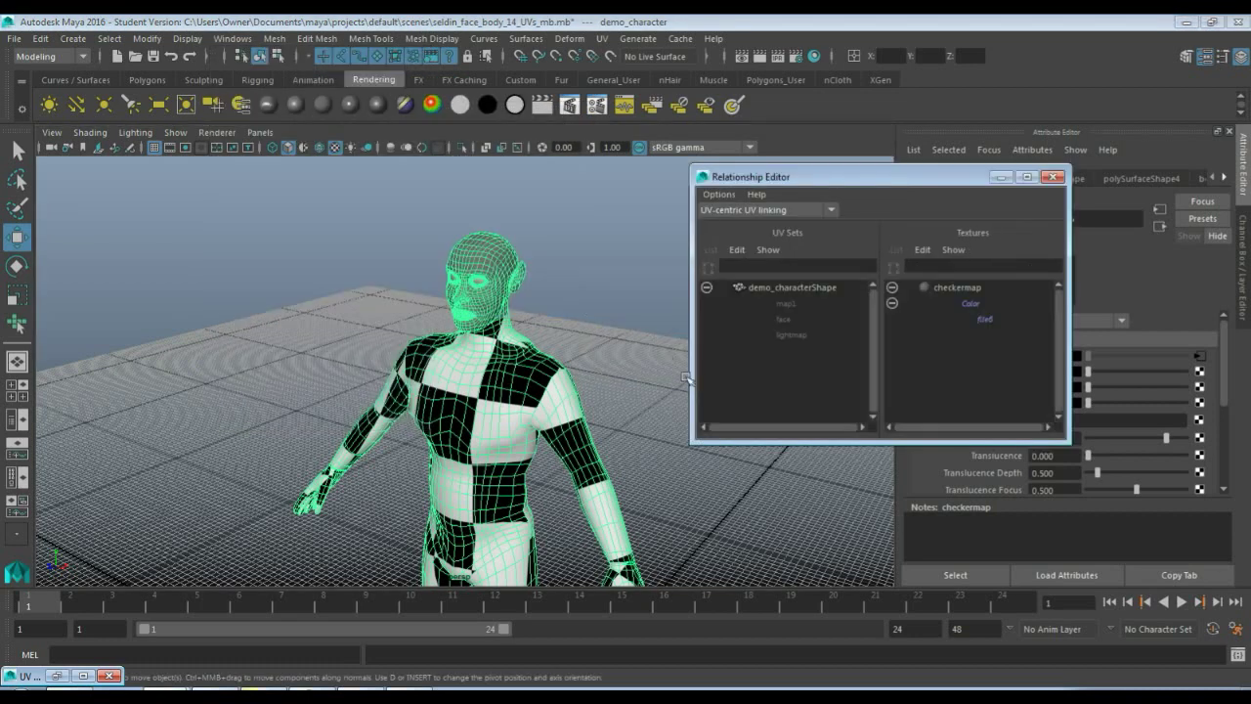
{"action": "left_click_drag", "start_coordinate": [819, 182], "coordinate": [797, 202]}
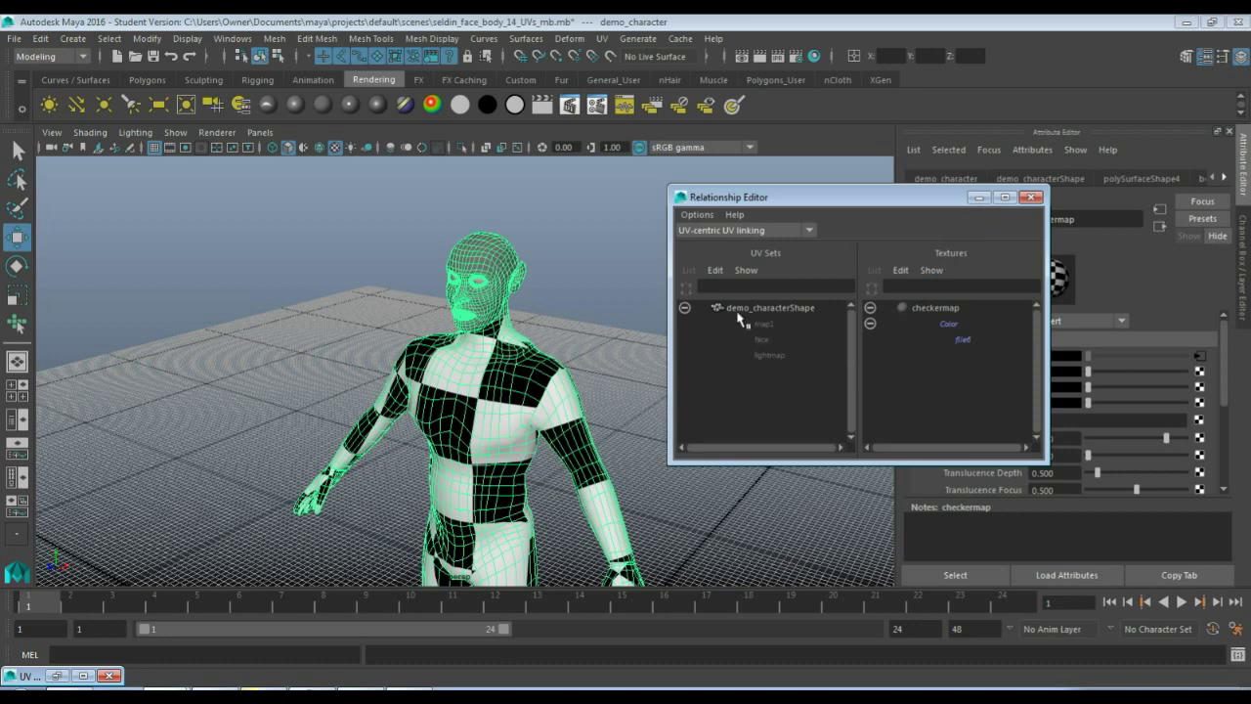
- Check the map1 UV set's texture link, and link the face UV set to the checkermap's file6 color texture
{"action": "left_click", "coordinate": [685, 308]}
{"action": "left_click", "coordinate": [685, 308]}
{"action": "left_click", "coordinate": [765, 324]}
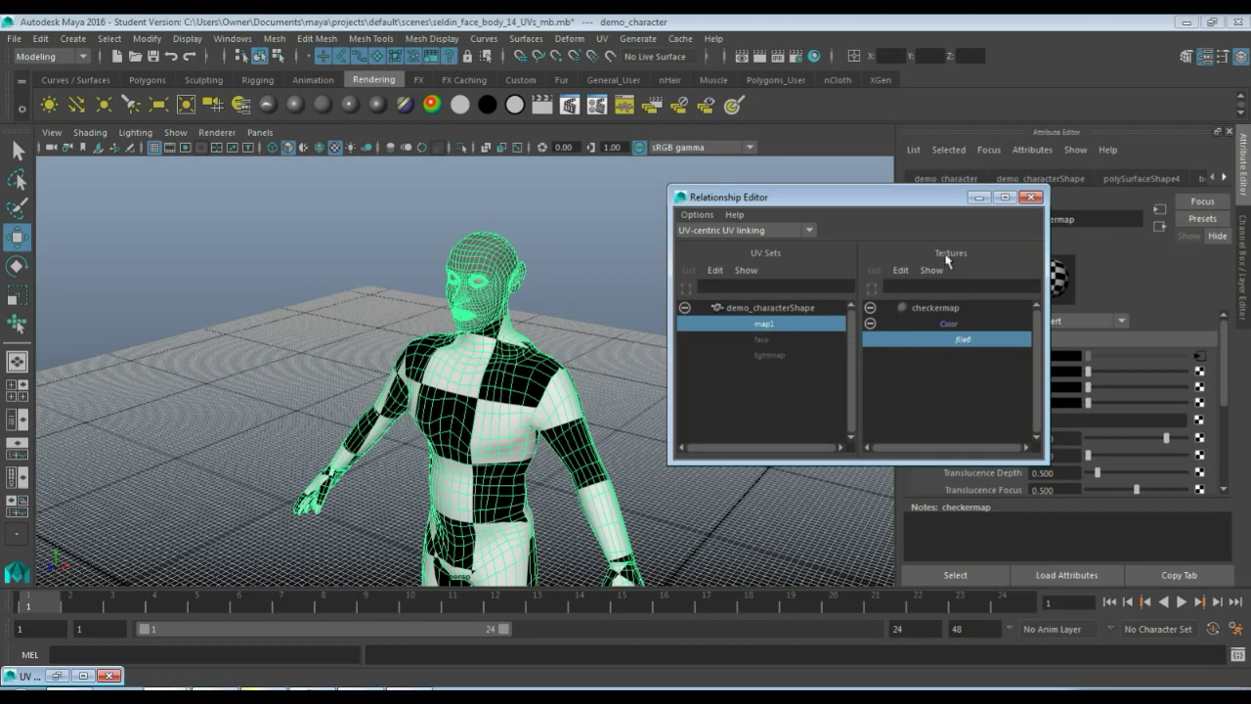
{"action": "left_click_drag", "start_coordinate": [916, 202], "coordinate": [872, 200]}
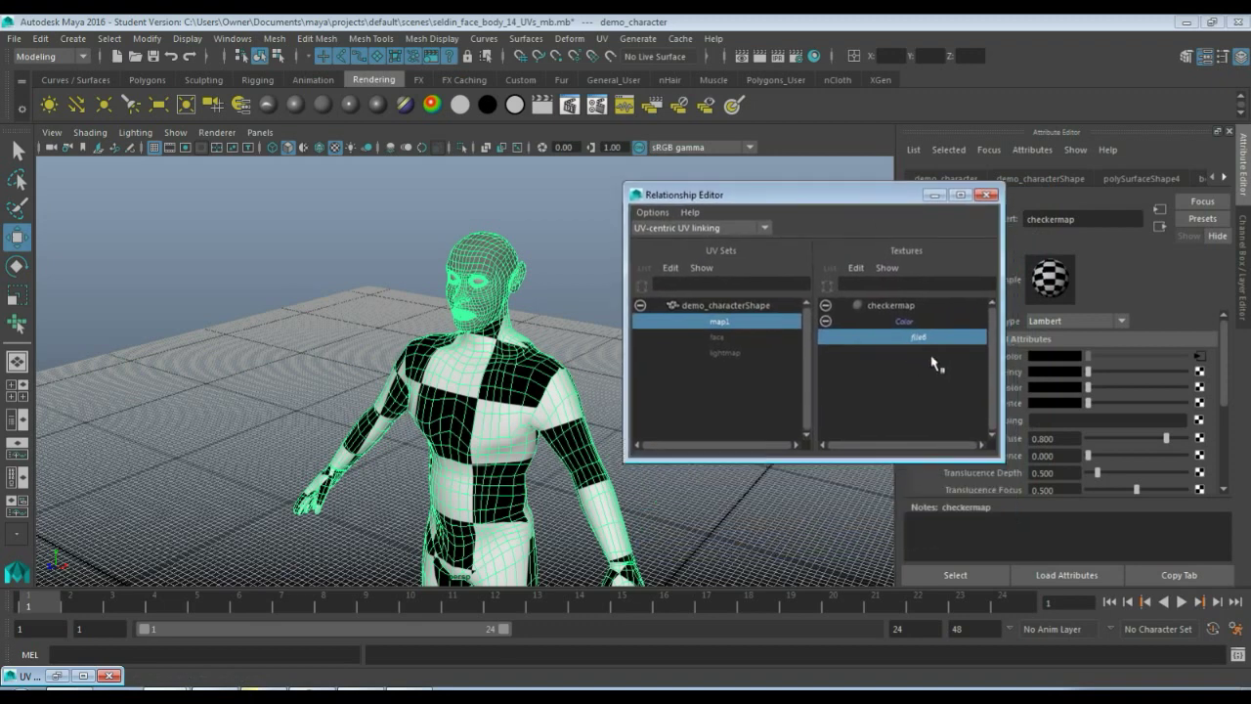
{"action": "left_click", "coordinate": [715, 337]}
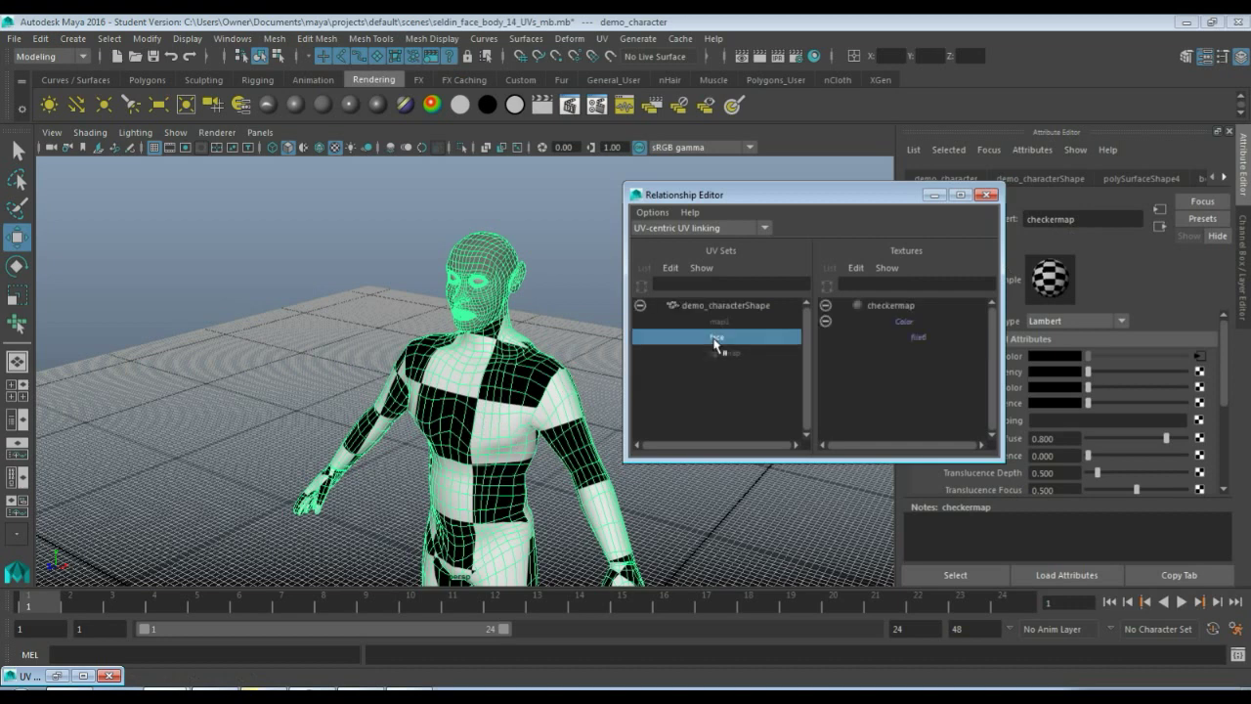
{"action": "left_click", "coordinate": [915, 338]}
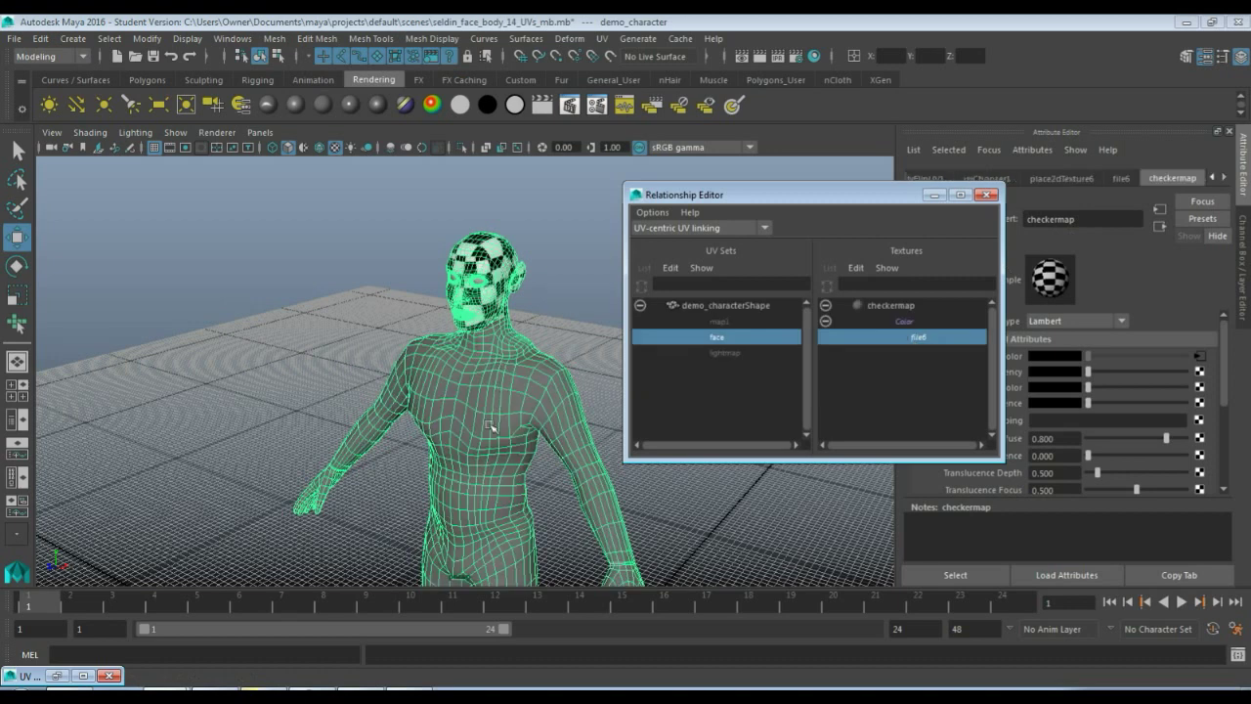
- Examine the checker squares on the face, side of the head and ear for seams, scale differences and distortion
{"action": "left_click", "coordinate": [554, 302]}
{"action": "scroll", "coordinate": [572, 345], "scroll_direction": "up", "scroll_amount": 5}
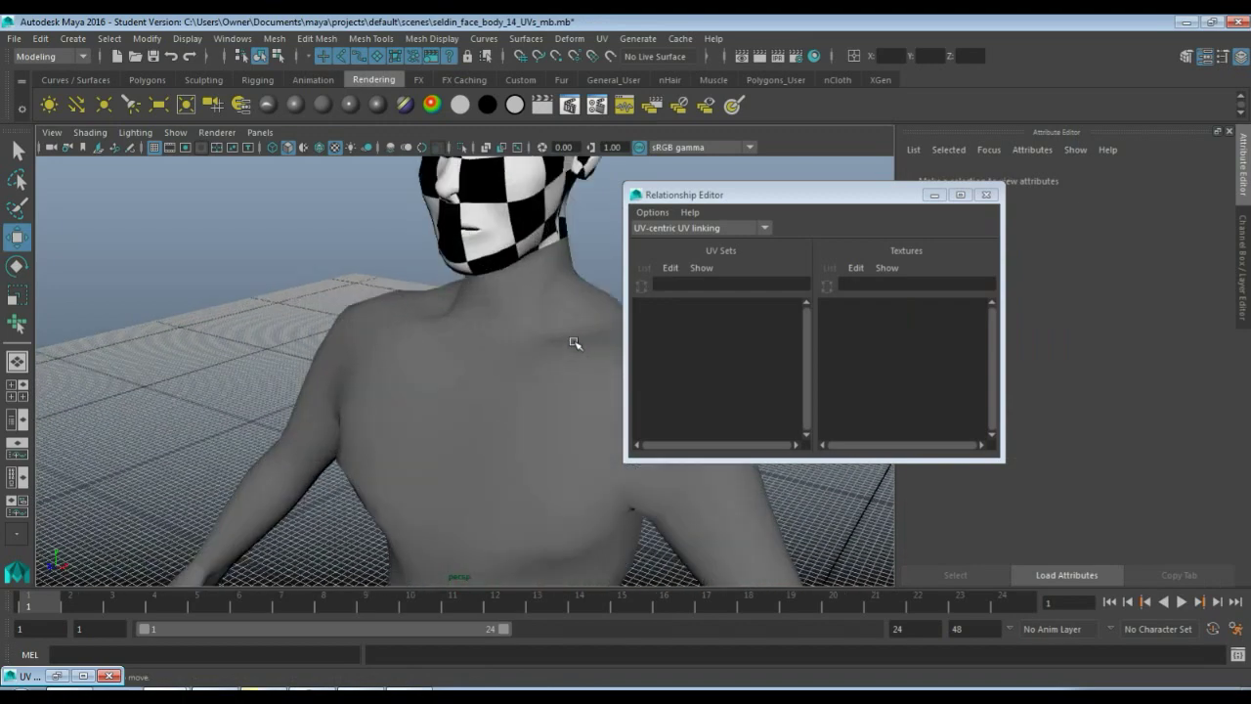
{"action": "scroll", "coordinate": [566, 337], "scroll_direction": "down", "scroll_amount": 3}
{"action": "left_click_drag", "start_coordinate": [558, 346], "coordinate": [561, 431], "text": "alt"}
{"action": "middle_click_drag", "start_coordinate": [562, 431], "coordinate": [492, 433], "text": "alt"}
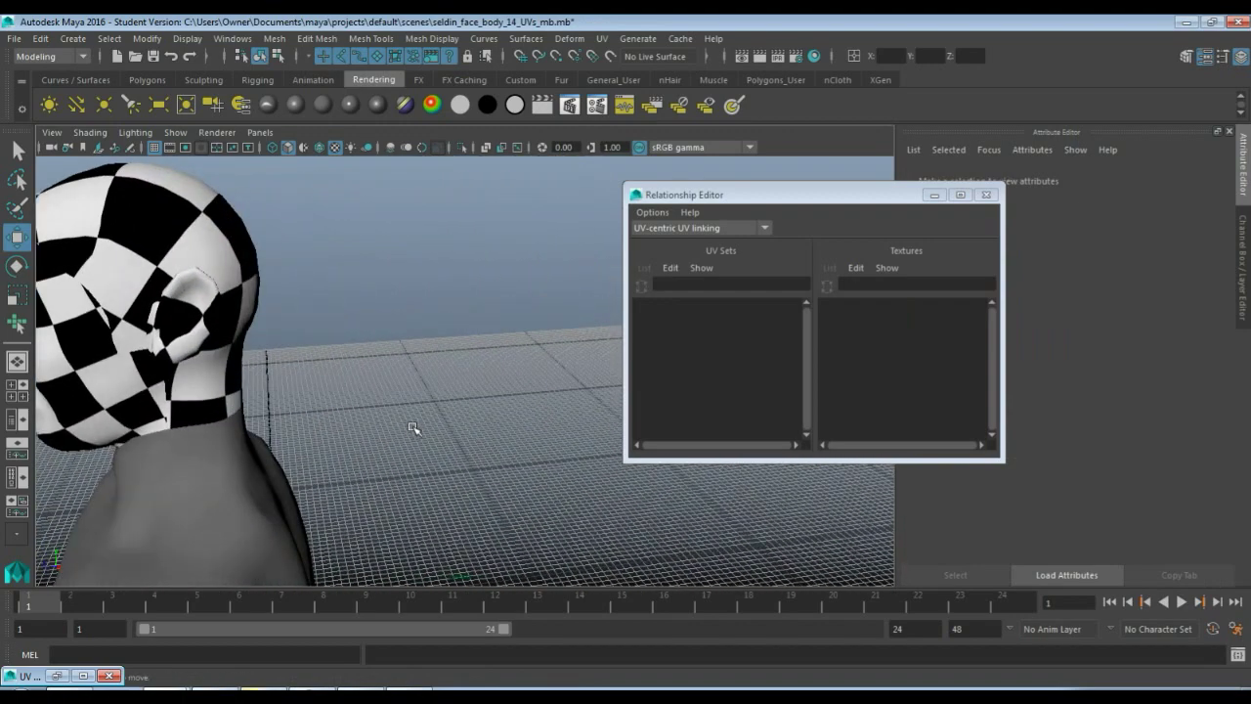
{"action": "scroll", "coordinate": [412, 428], "scroll_direction": "down", "scroll_amount": 5}
{"action": "scroll", "coordinate": [494, 362], "scroll_direction": "up", "scroll_amount": 5}
{"action": "middle_click_drag", "start_coordinate": [494, 363], "coordinate": [522, 452], "text": "alt"}
{"action": "scroll", "coordinate": [520, 488], "scroll_direction": "up", "scroll_amount": 2}
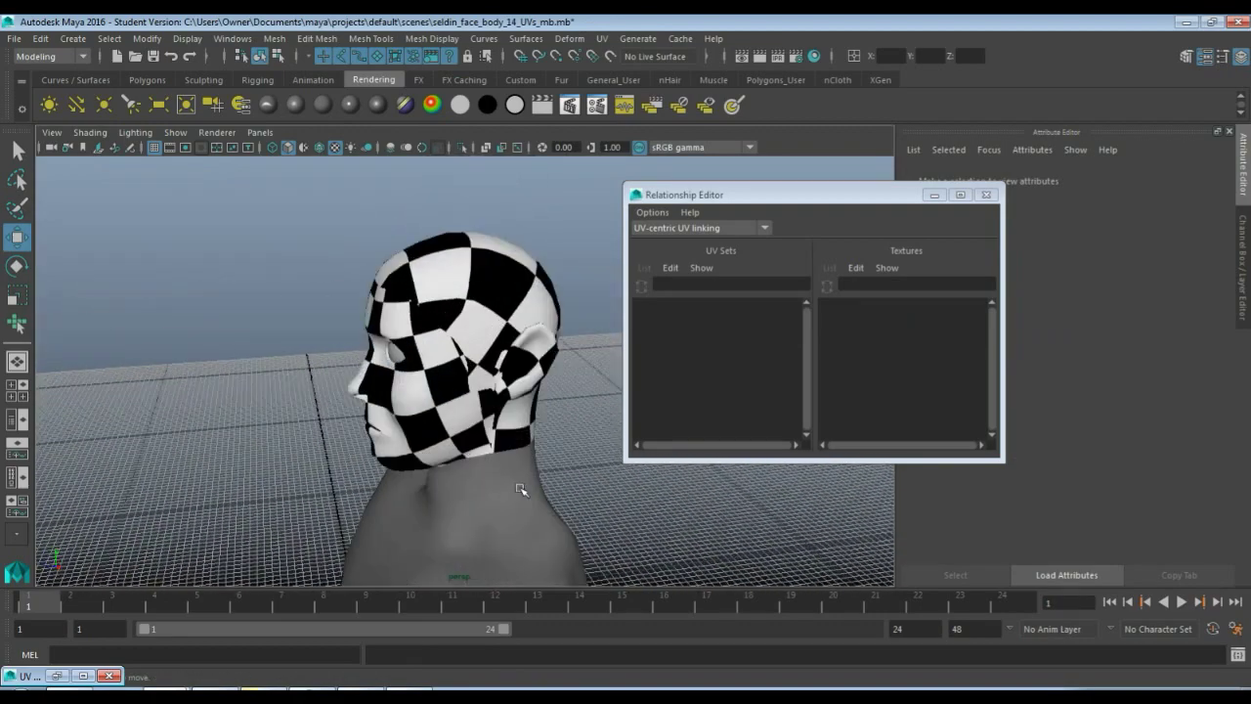
{"action": "scroll", "coordinate": [520, 489], "scroll_direction": "up", "scroll_amount": 2}
{"action": "scroll", "coordinate": [516, 480], "scroll_direction": "down", "scroll_amount": 2}
{"action": "scroll", "coordinate": [508, 475], "scroll_direction": "up", "scroll_amount": 2}
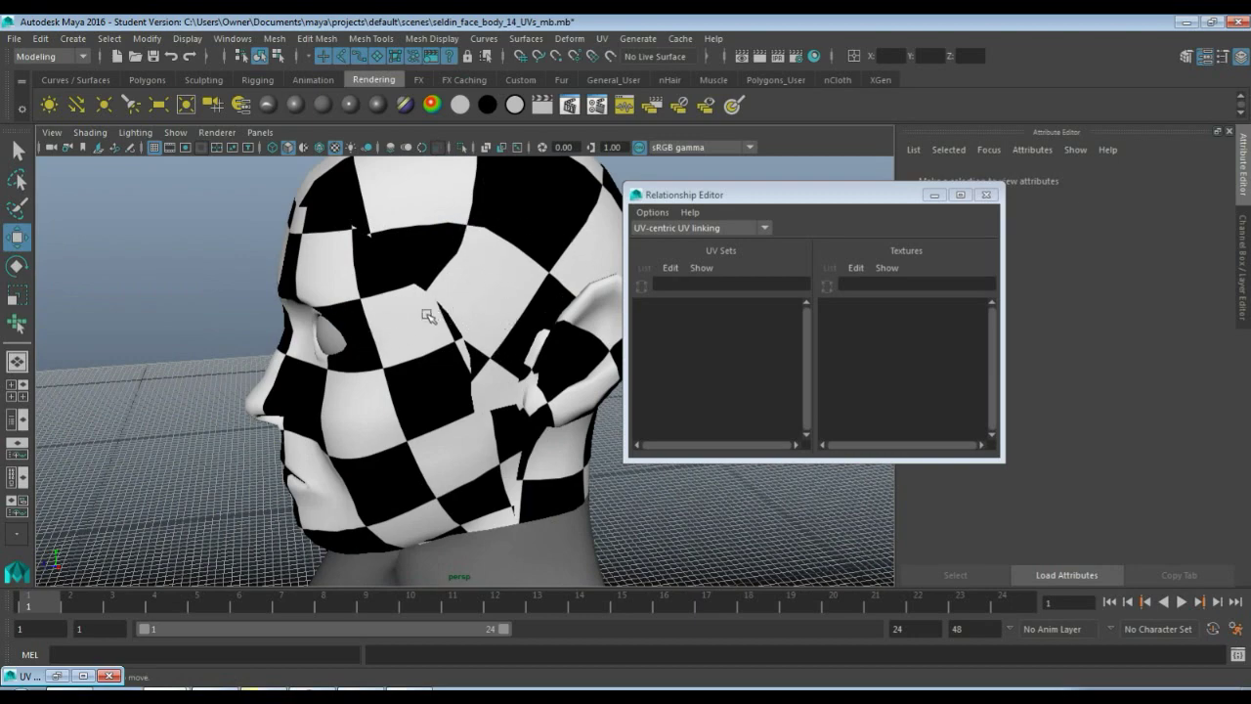
{"action": "left_click_drag", "start_coordinate": [396, 316], "coordinate": [405, 291], "text": "alt"}
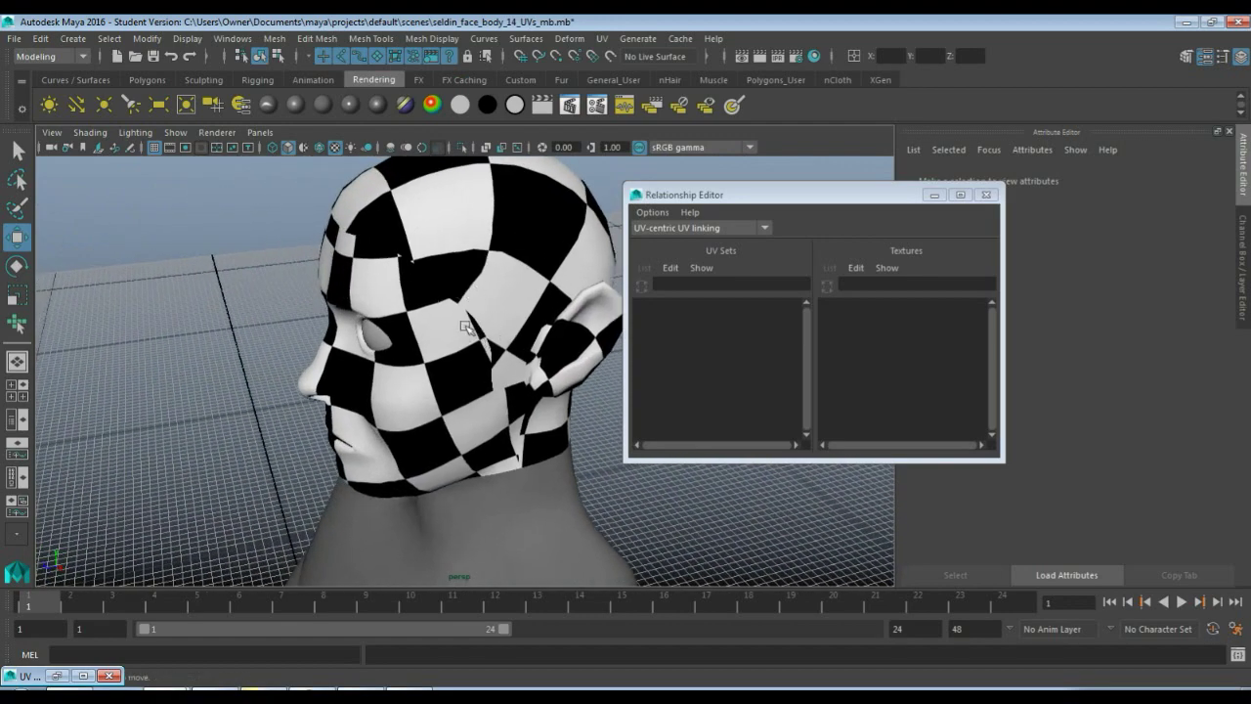
- Select the character and restore the UV Editor, framing the whole layout of the face UV set
{"action": "left_click", "coordinate": [517, 270]}
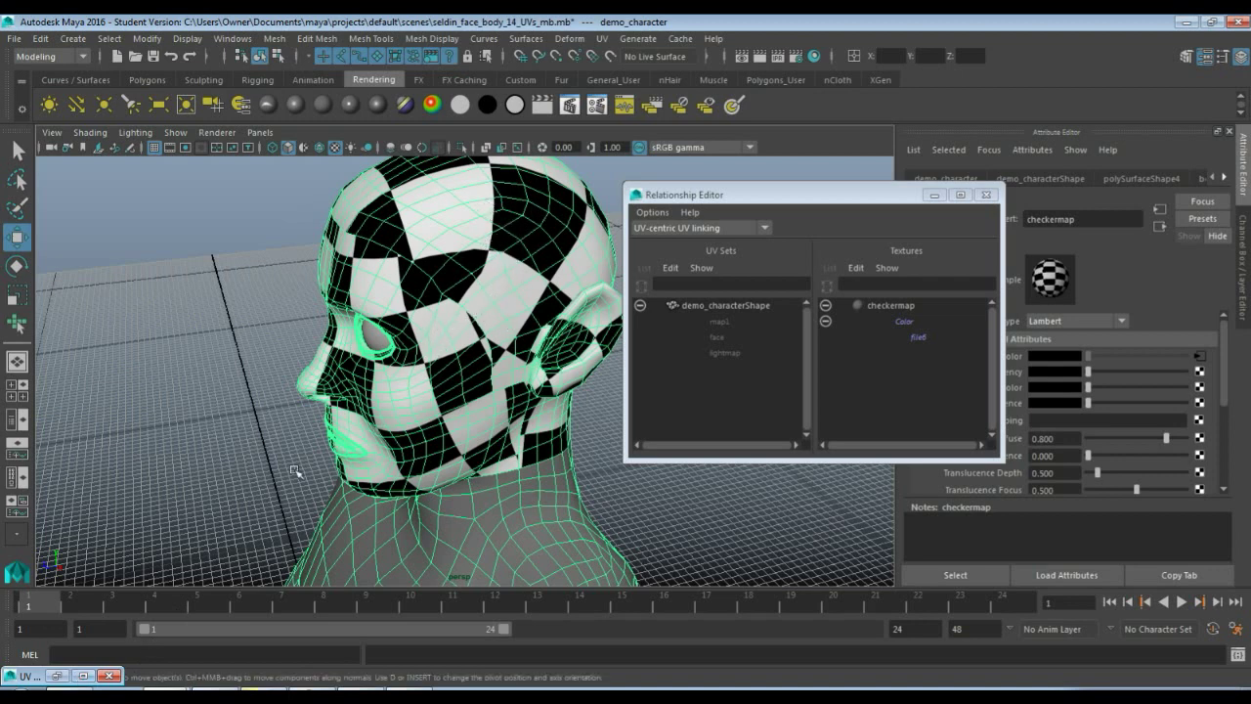
{"action": "left_click", "coordinate": [58, 675]}
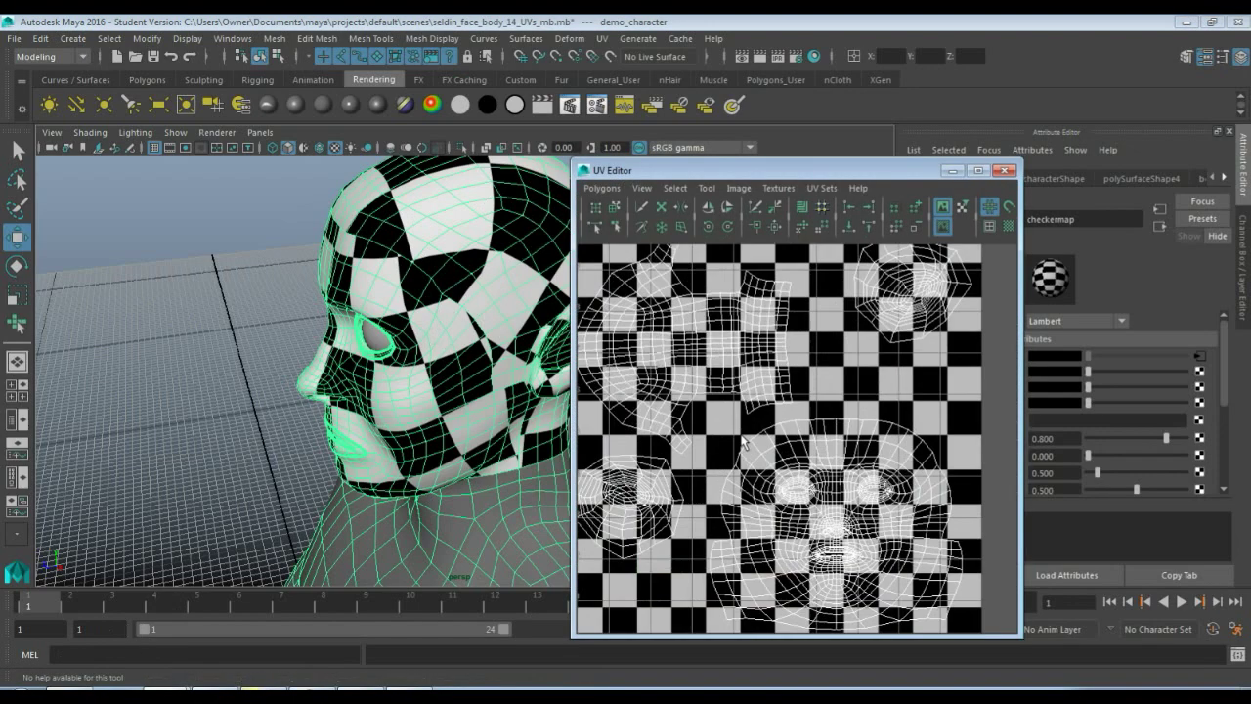
{"action": "key", "text": "f"}
{"action": "middle_click_drag", "start_coordinate": [831, 434], "coordinate": [882, 388], "text": "alt"}
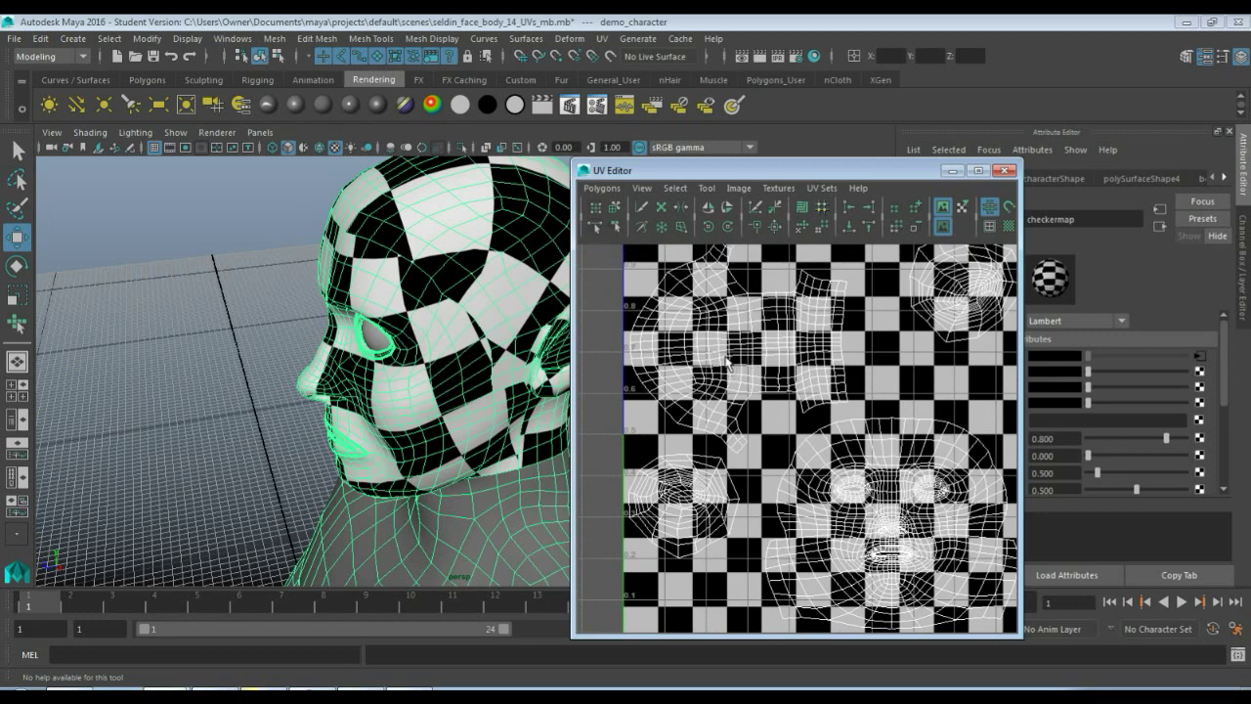
{"action": "right_click_drag", "start_coordinate": [875, 515], "coordinate": [873, 449], "text": "alt"}
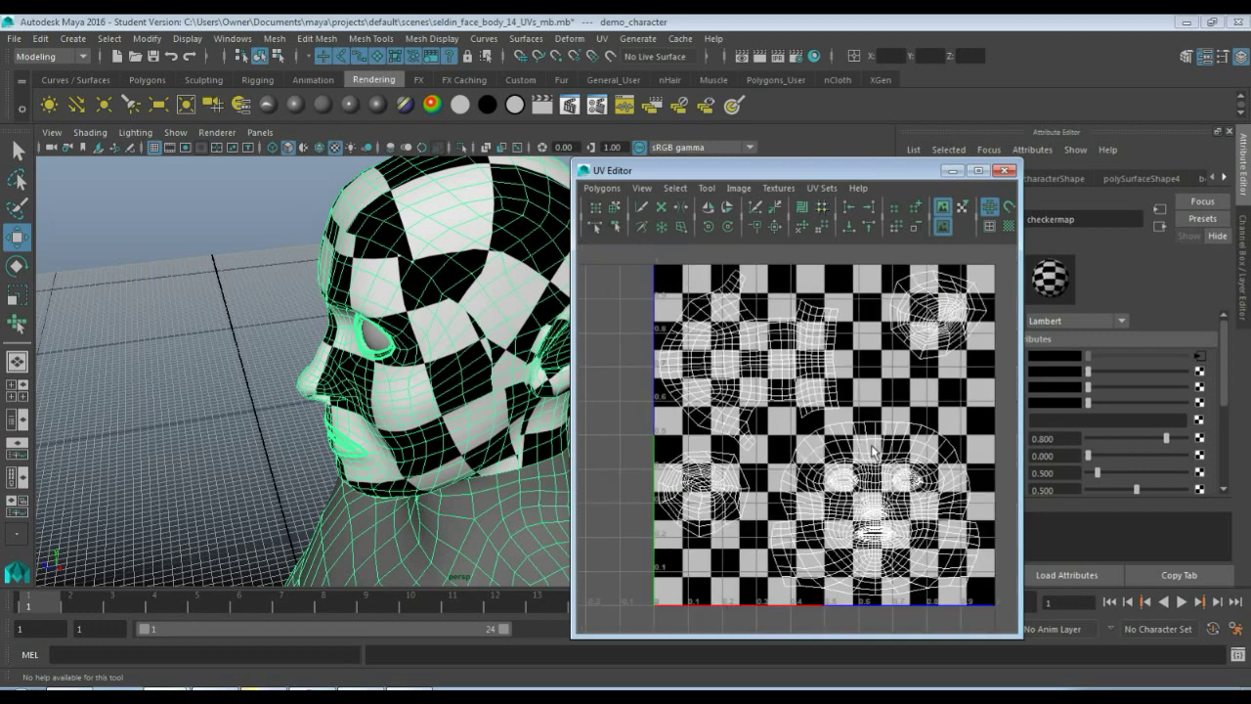
- Select the UVs of the back-of-head shell and hide the checker image behind the UV layout
{"action": "right_click_drag", "start_coordinate": [733, 334], "coordinate": [799, 336]}
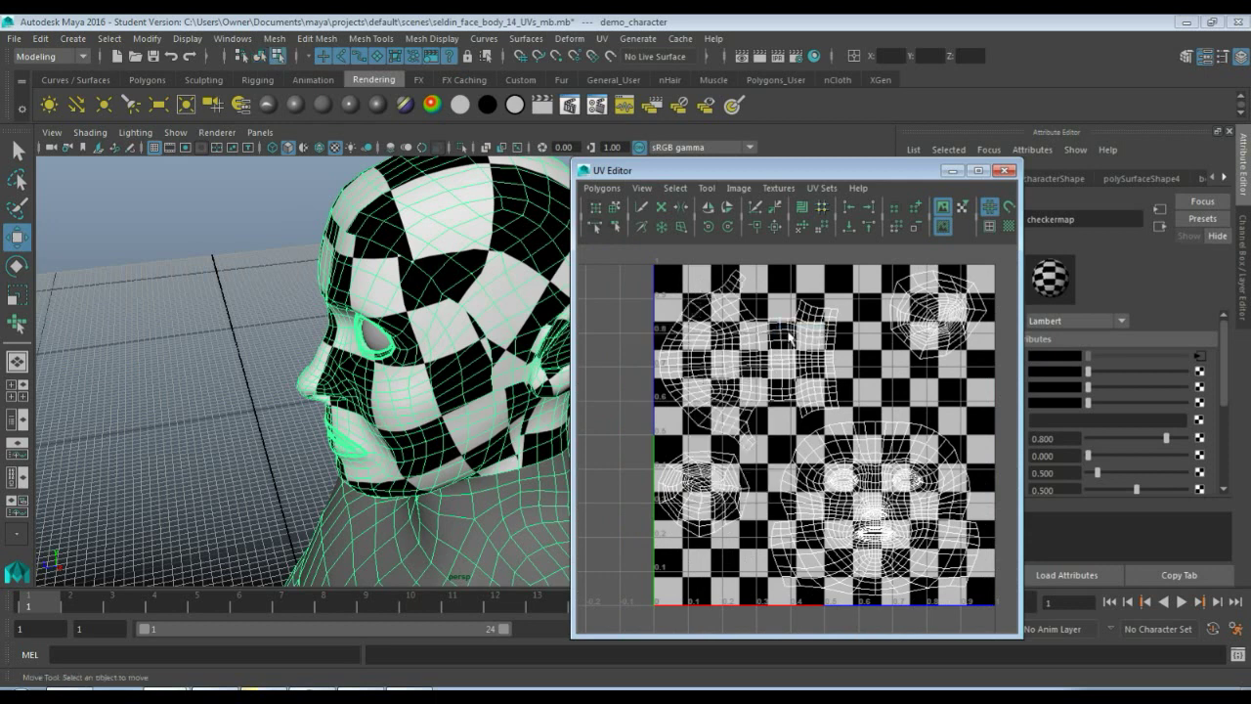
{"action": "left_click_drag", "start_coordinate": [624, 261], "coordinate": [832, 401]}
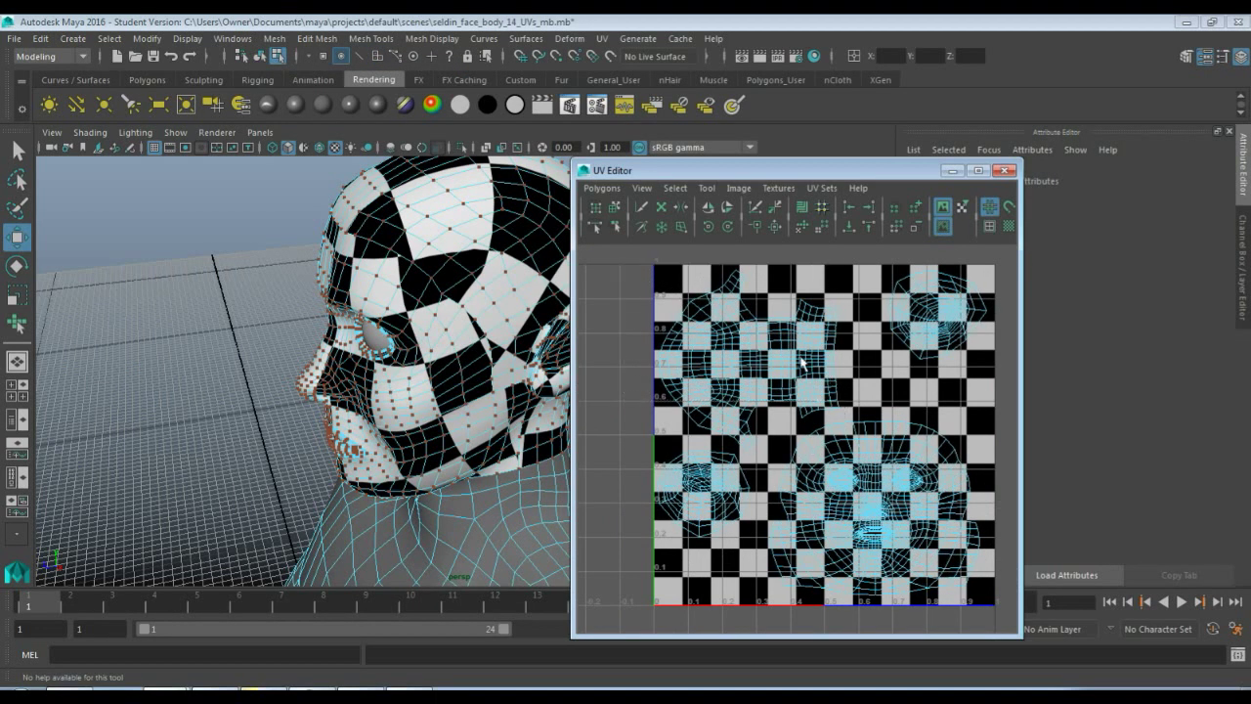
{"action": "right_click", "coordinate": [910, 387]}
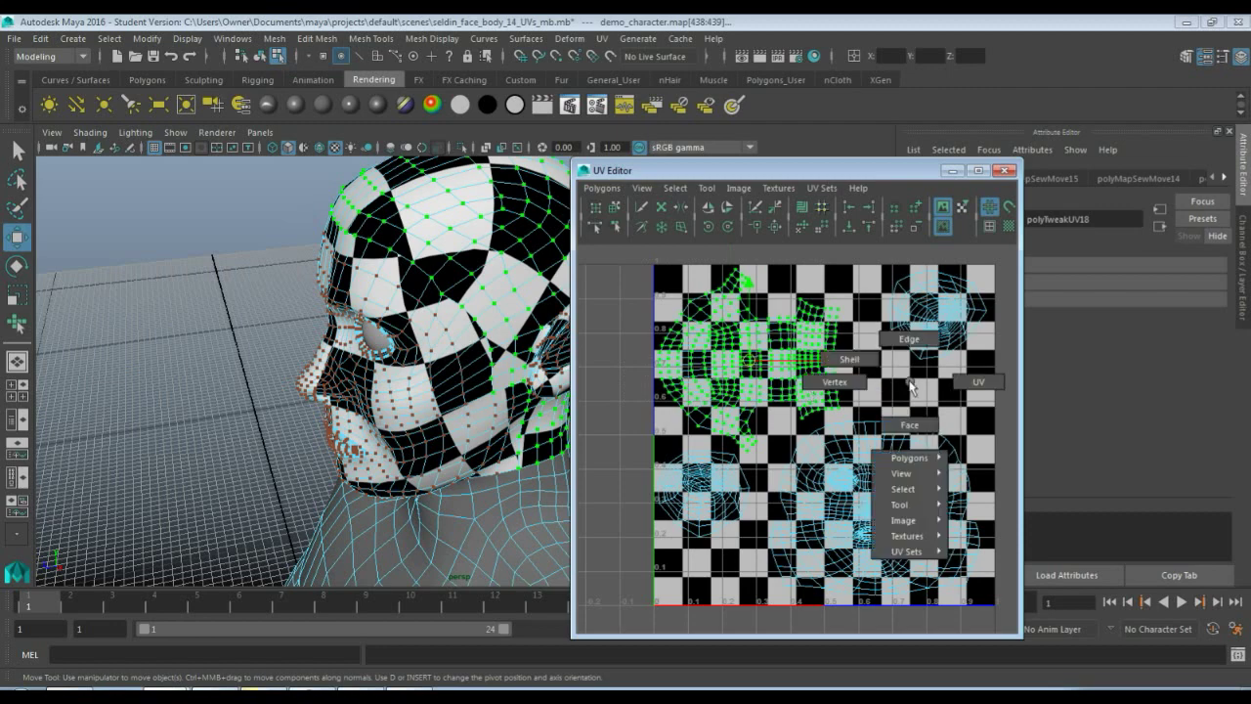
{"action": "mouse_move", "coordinate": [904, 526]}
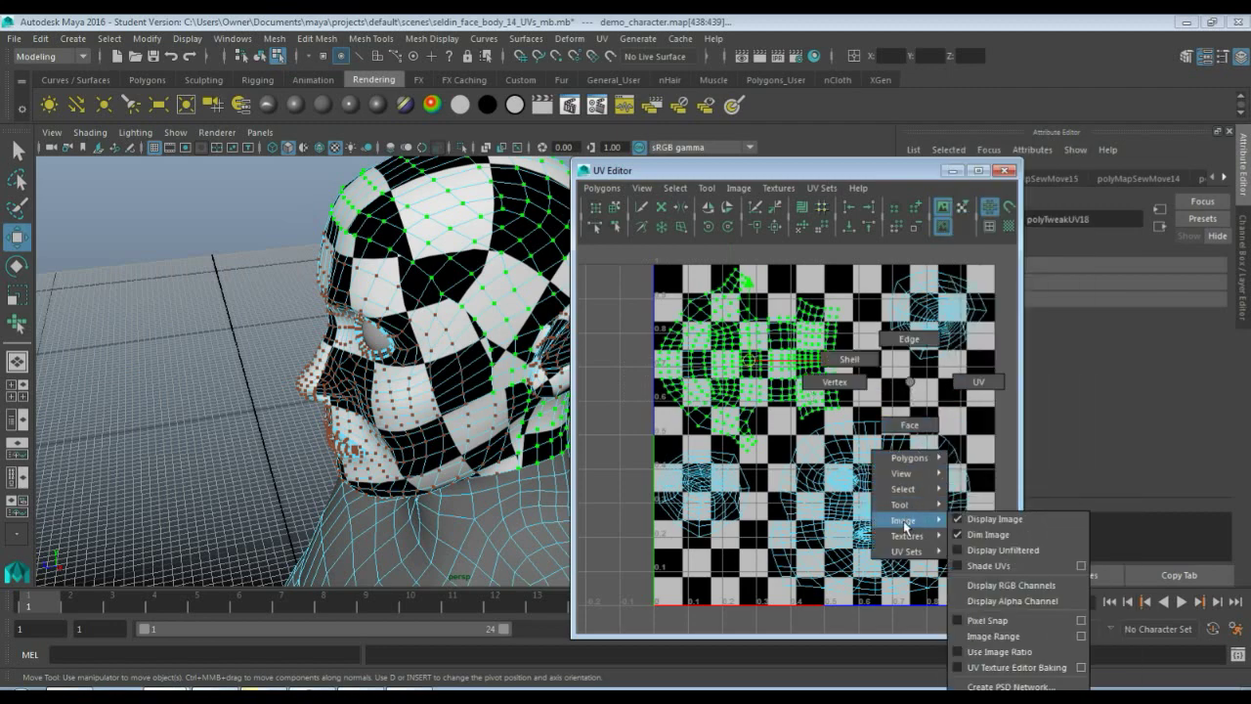
{"action": "left_click", "coordinate": [987, 521]}
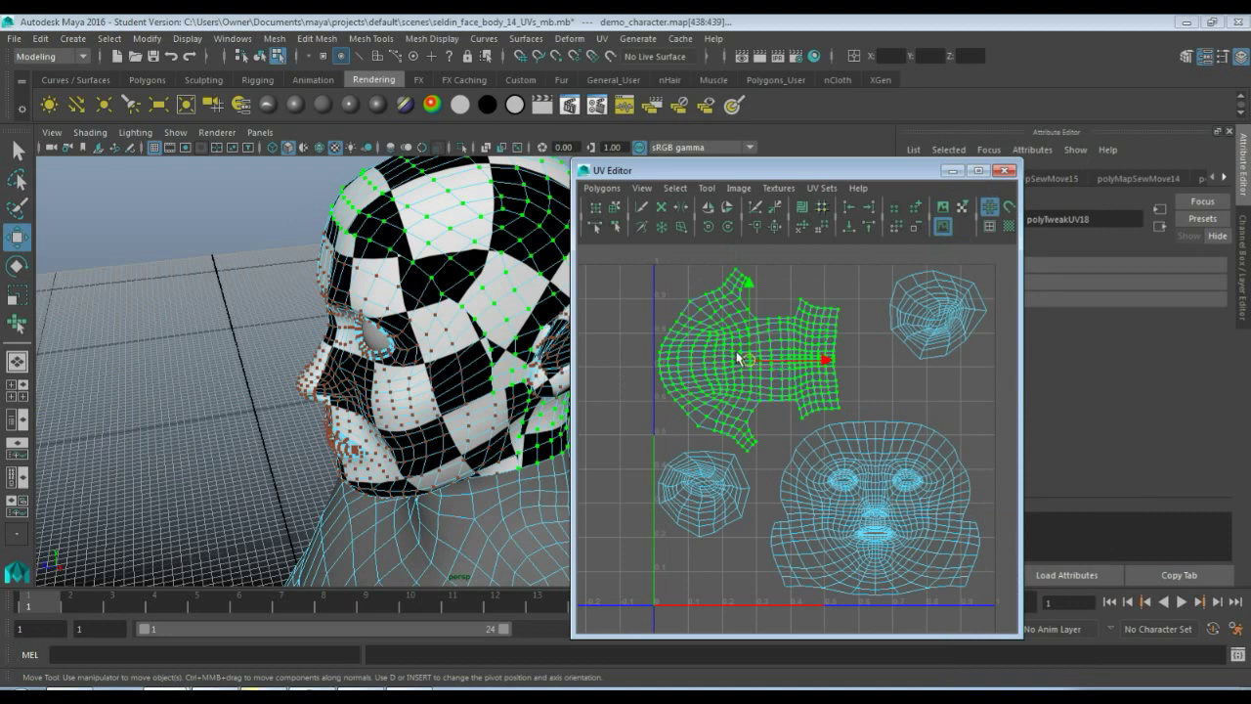
- Try to scale the back-of-head UV shell up uniformly by about 1.29, and undo the scaling
{"action": "key", "text": "r"}
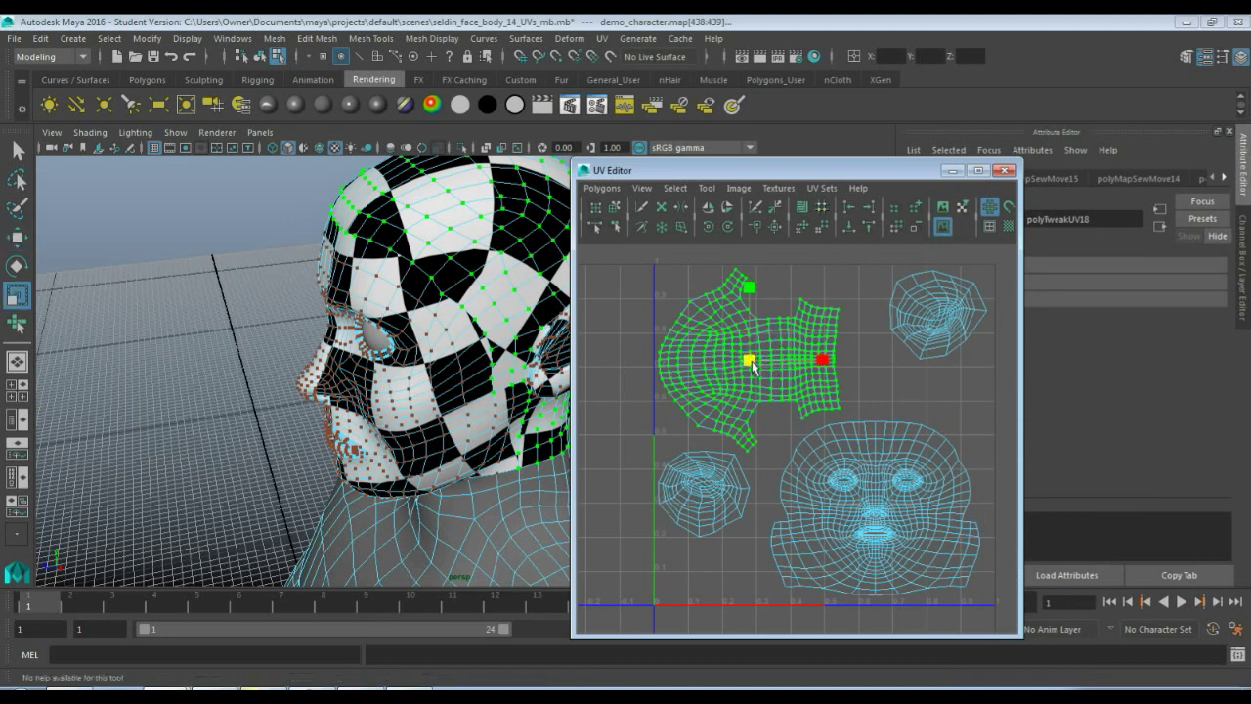
{"action": "mouse_move", "coordinate": [750, 364]}
{"action": "left_mouse_down"}
{"action": "mouse_move", "coordinate": [783, 357]}
{"action": "mouse_move", "coordinate": [767, 345]}
{"action": "left_mouse_up"}
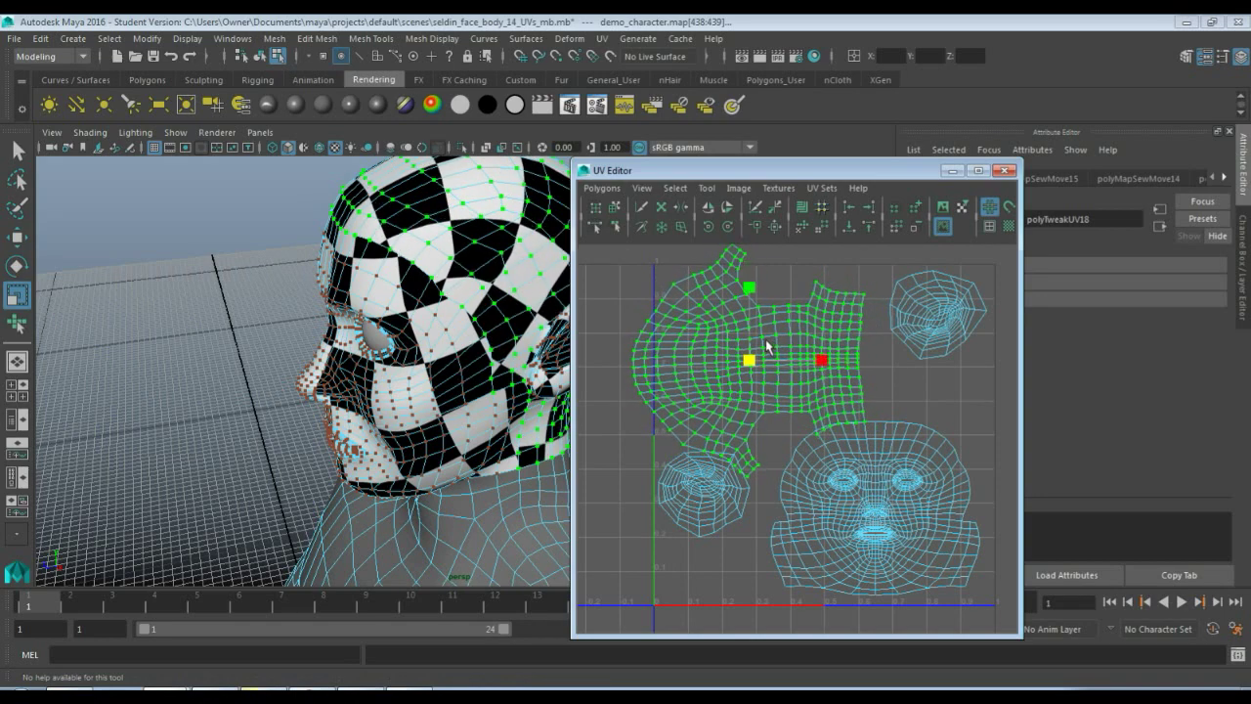
{"action": "key", "text": "ctrl+z"}
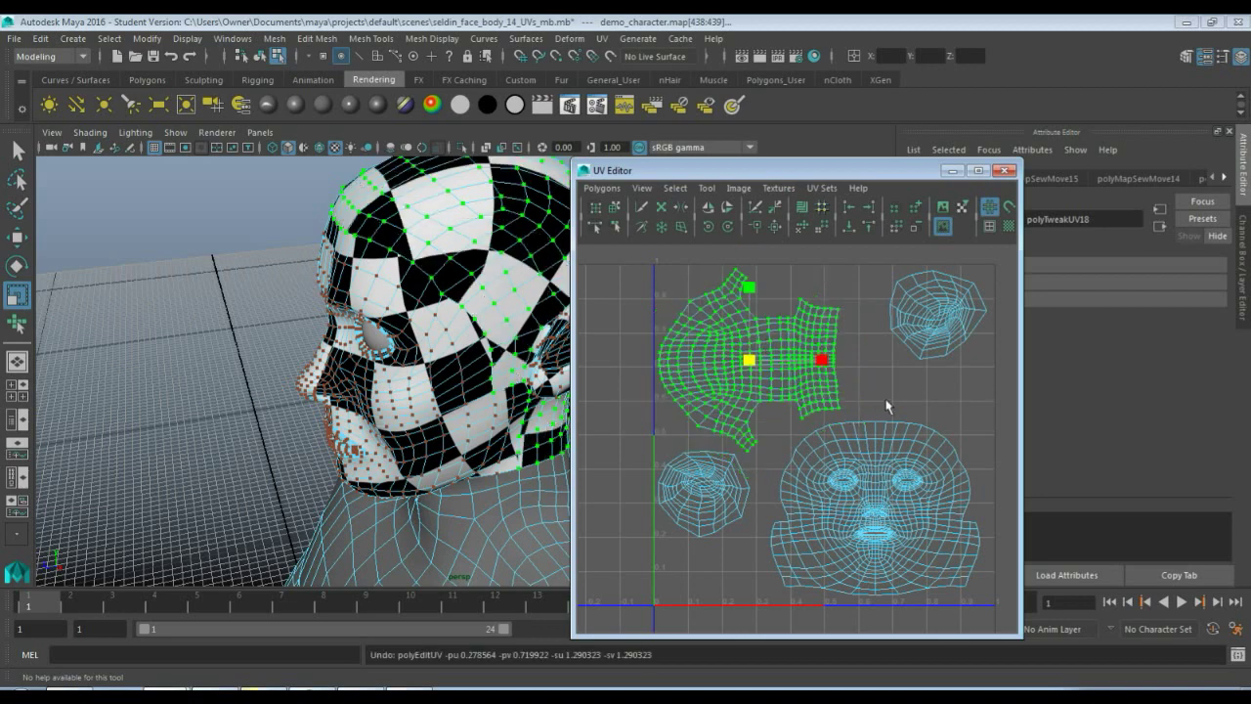
- Select the front face UV shell, scale it down slightly and uniformly, and deselect it
{"action": "left_click", "coordinate": [871, 481]}
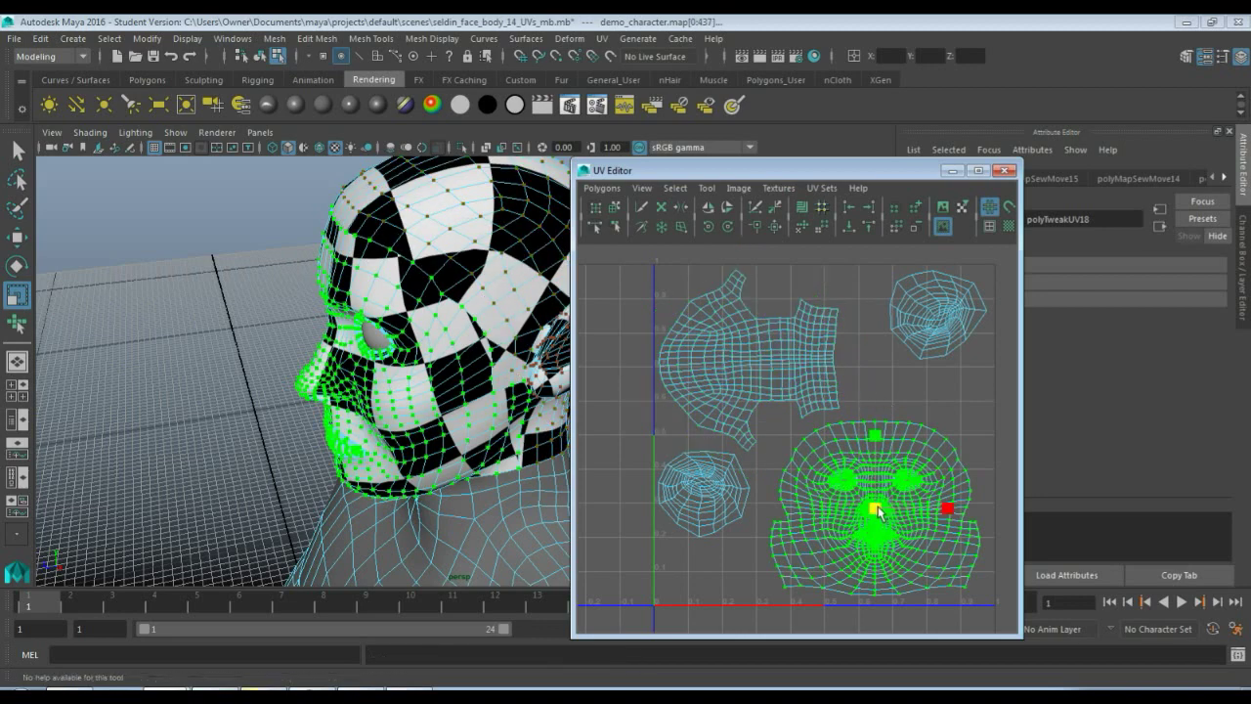
{"action": "left_click_drag", "start_coordinate": [882, 511], "coordinate": [870, 507]}
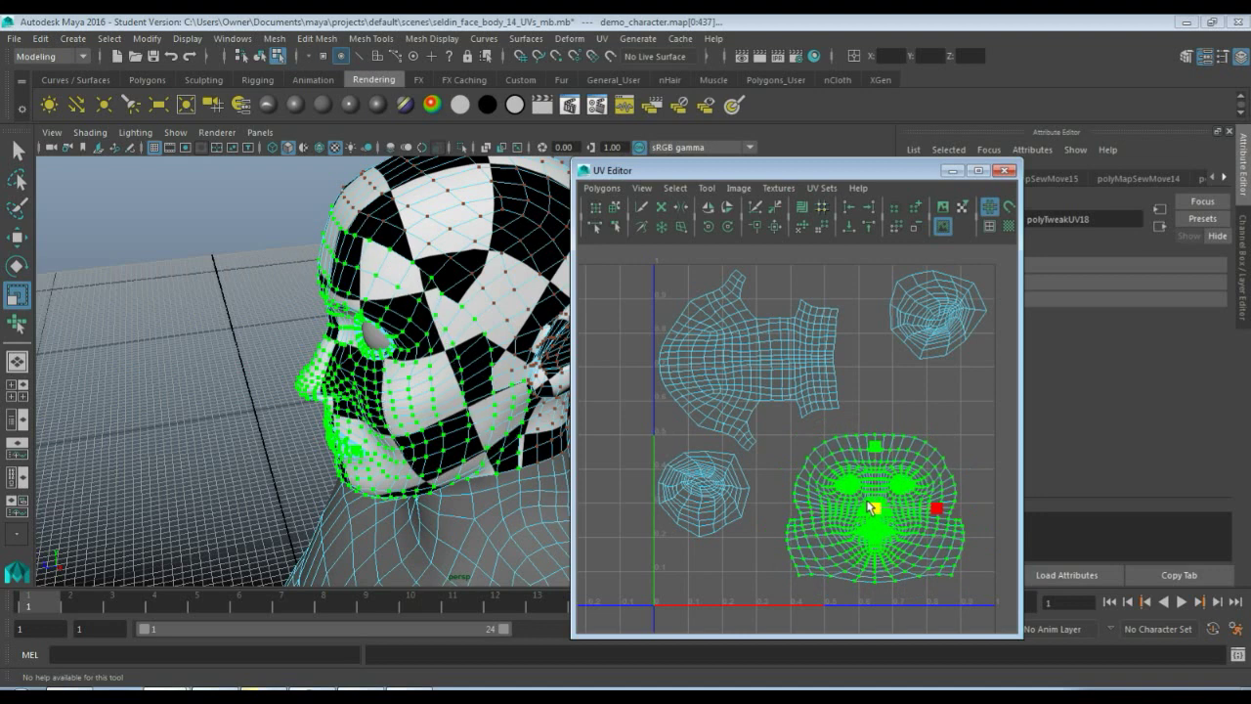
{"action": "left_click", "coordinate": [772, 445]}
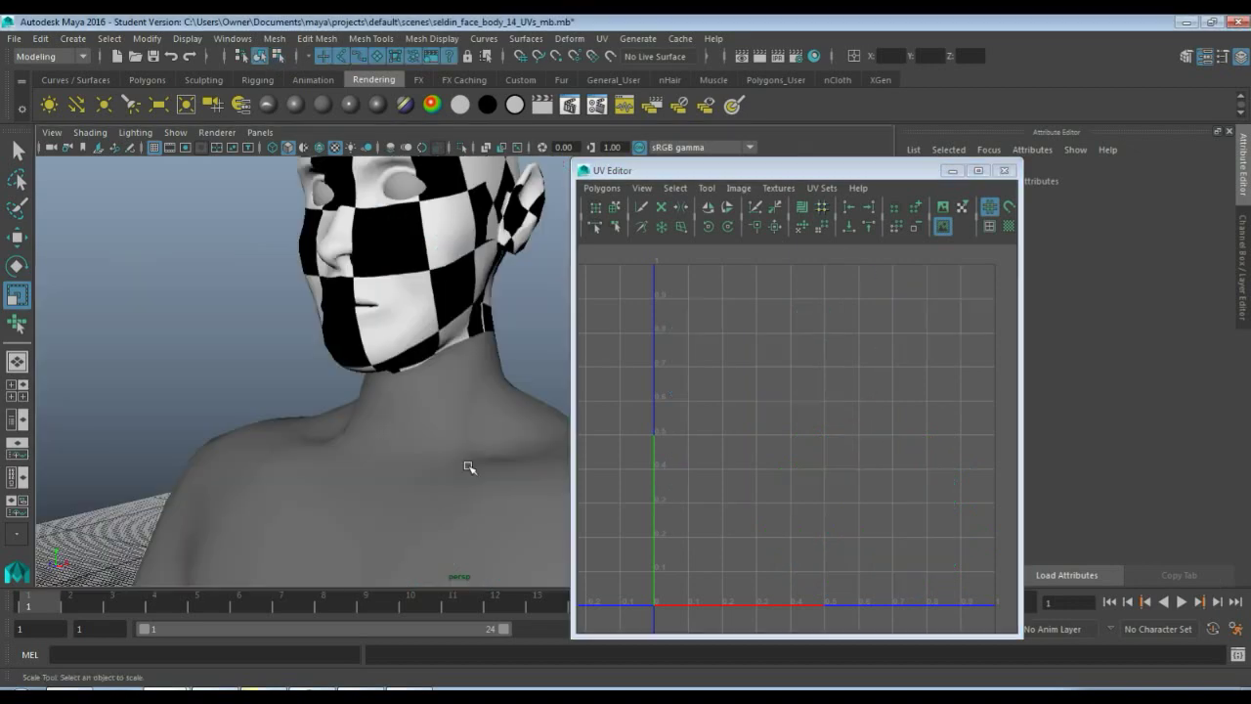
- Select the character, close the UV Editor, and link the map1 UV set to the checkermap's file6 color texture
{"action": "left_click", "coordinate": [469, 468]}
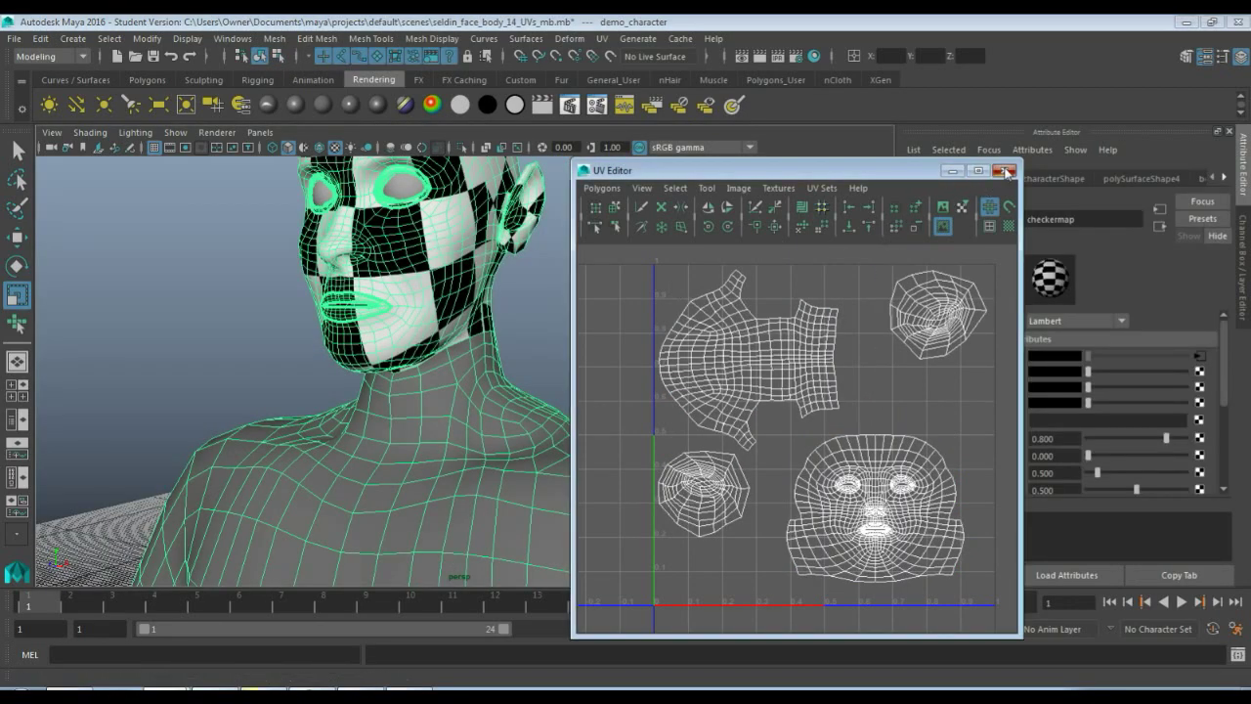
{"action": "left_click", "coordinate": [1006, 172]}
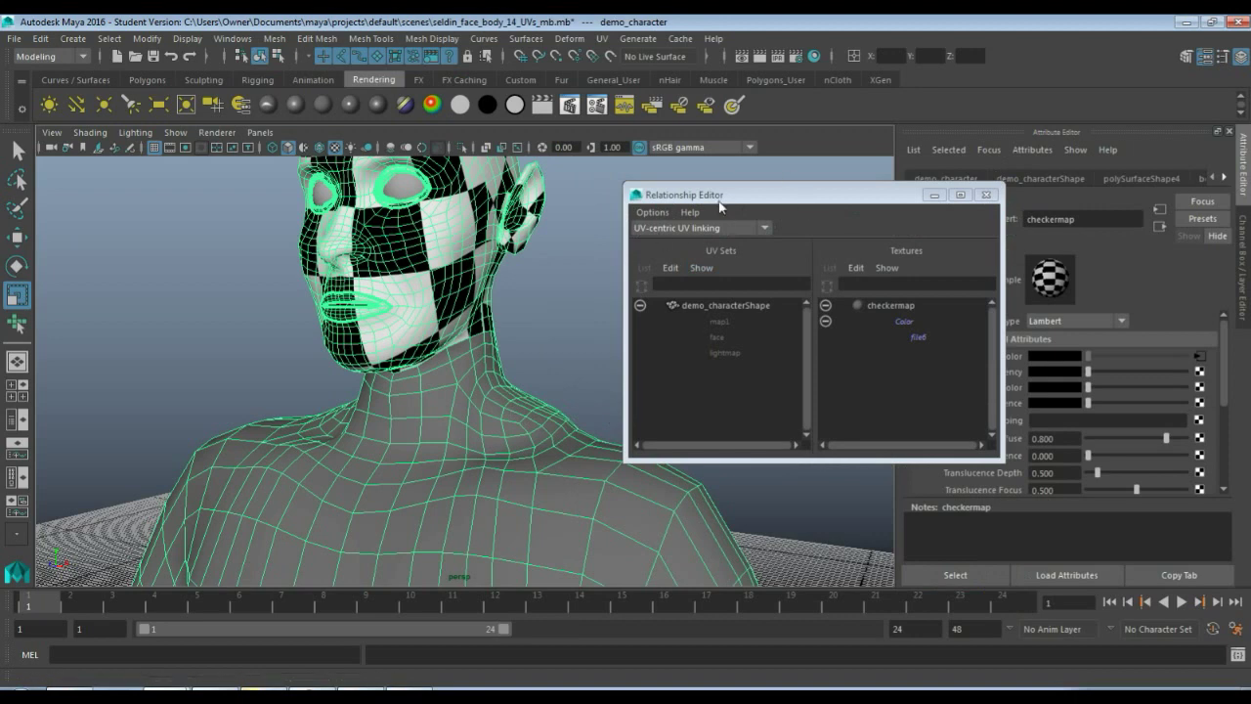
{"action": "left_click_drag", "start_coordinate": [720, 203], "coordinate": [807, 160]}
{"action": "left_click", "coordinate": [806, 278]}
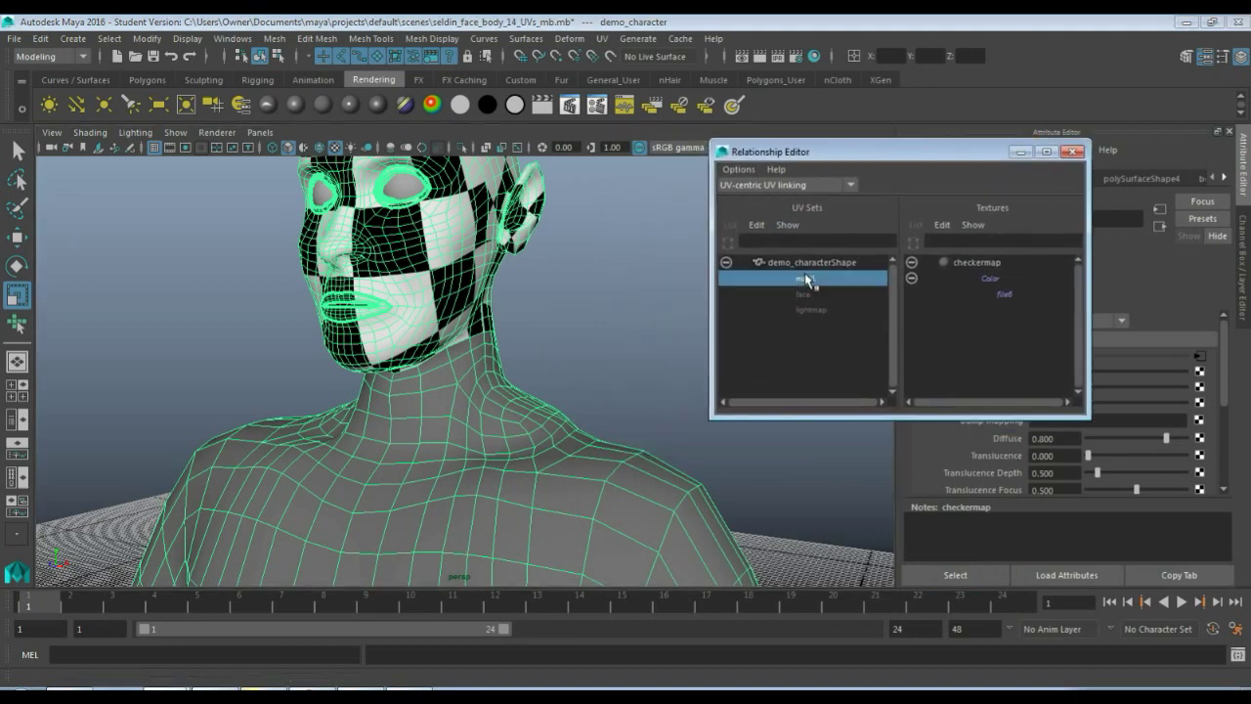
{"action": "left_click", "coordinate": [1003, 296]}
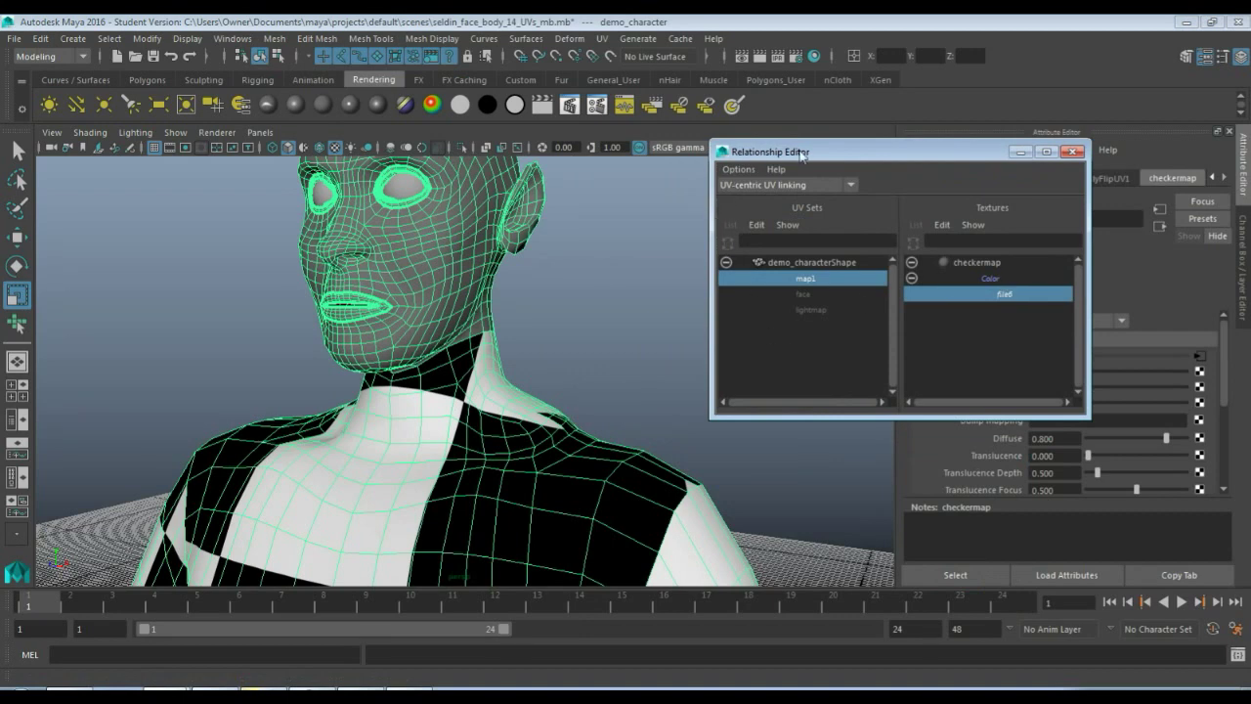
{"action": "left_click_drag", "start_coordinate": [801, 155], "coordinate": [845, 177]}
- Deselect the character and examine the checker squares across the torso, arms and hands
{"action": "right_click_drag", "start_coordinate": [405, 240], "coordinate": [531, 307]}
{"action": "left_click", "coordinate": [531, 307]}
{"action": "left_click_drag", "start_coordinate": [530, 307], "coordinate": [567, 349], "text": "alt"}
{"action": "scroll", "coordinate": [595, 401], "scroll_direction": "down", "scroll_amount": 3}
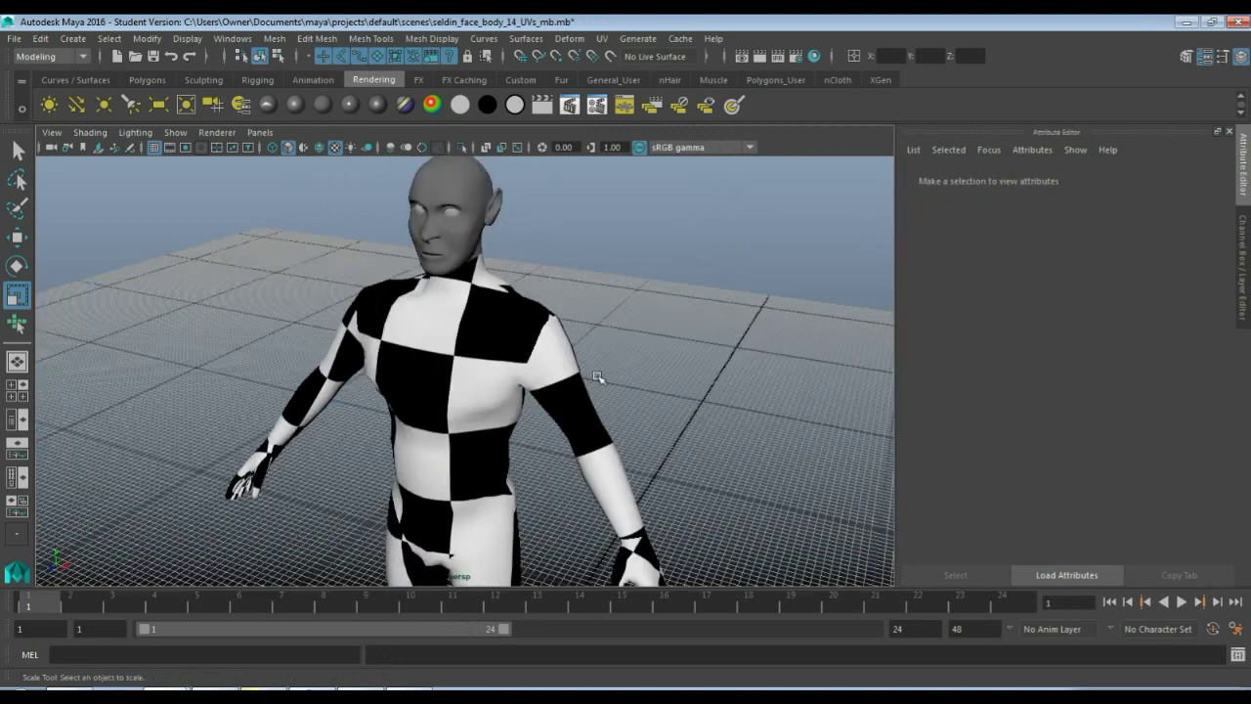
- Show the character shaded without textures and open the UV Editor beside a view of the whole figure
{"action": "left_click", "coordinate": [476, 337]}
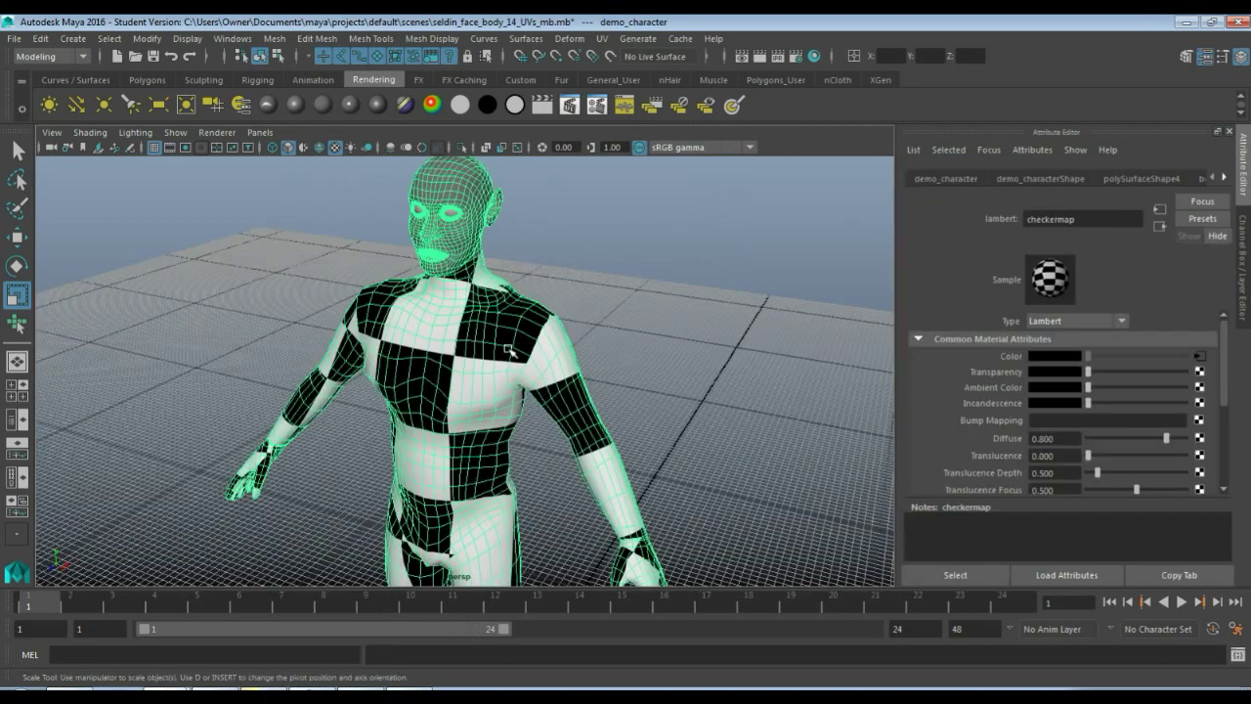
{"action": "key", "text": "5"}
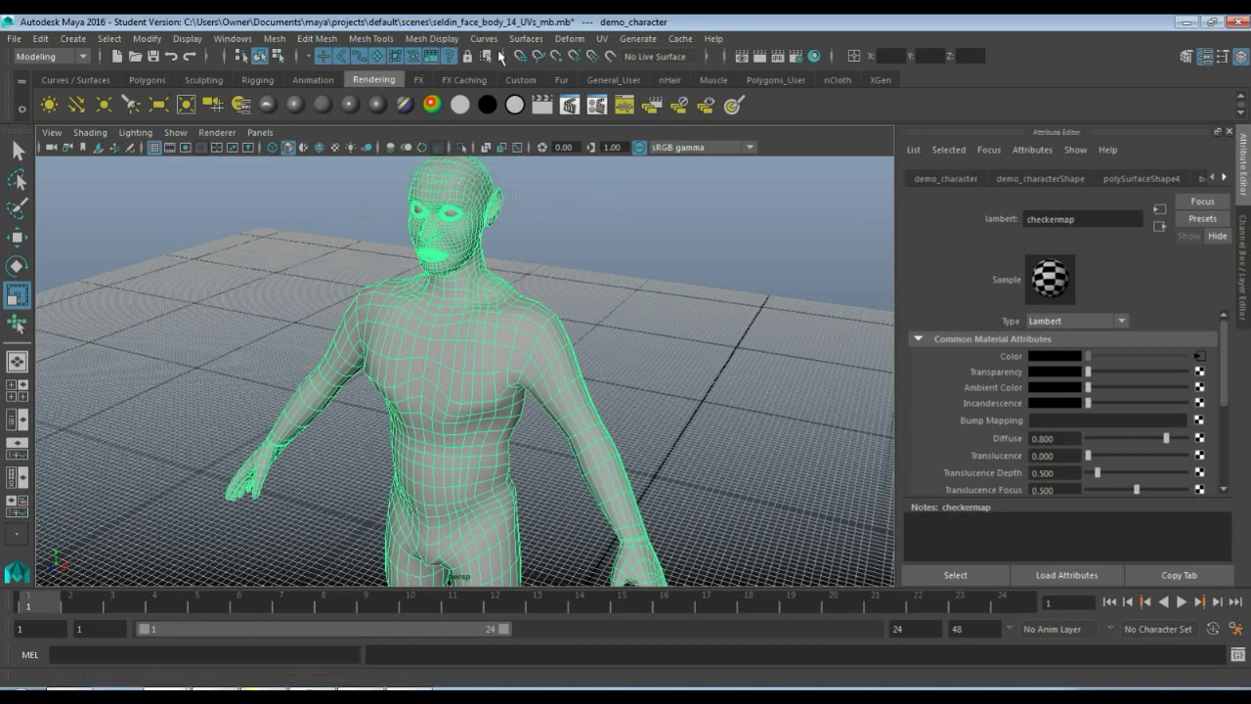
{"action": "left_click", "coordinate": [601, 38]}
{"action": "left_click", "coordinate": [639, 79]}
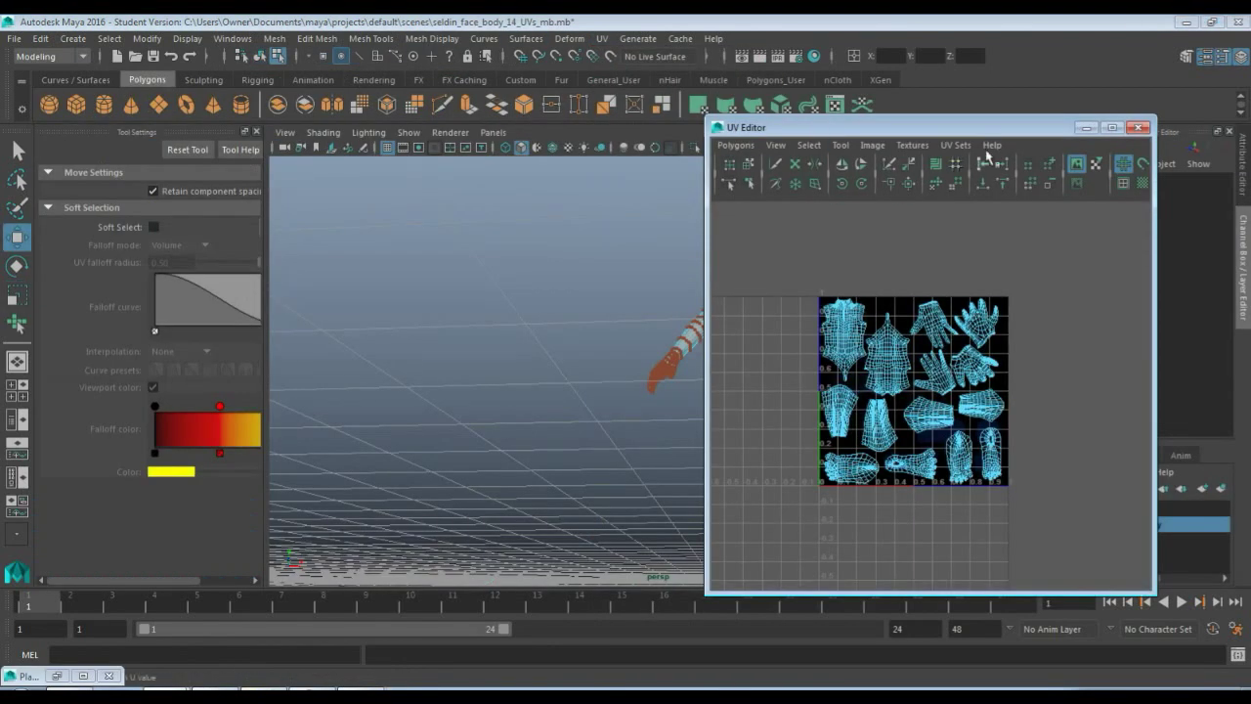
{"action": "left_click_drag", "start_coordinate": [899, 127], "coordinate": [994, 118]}
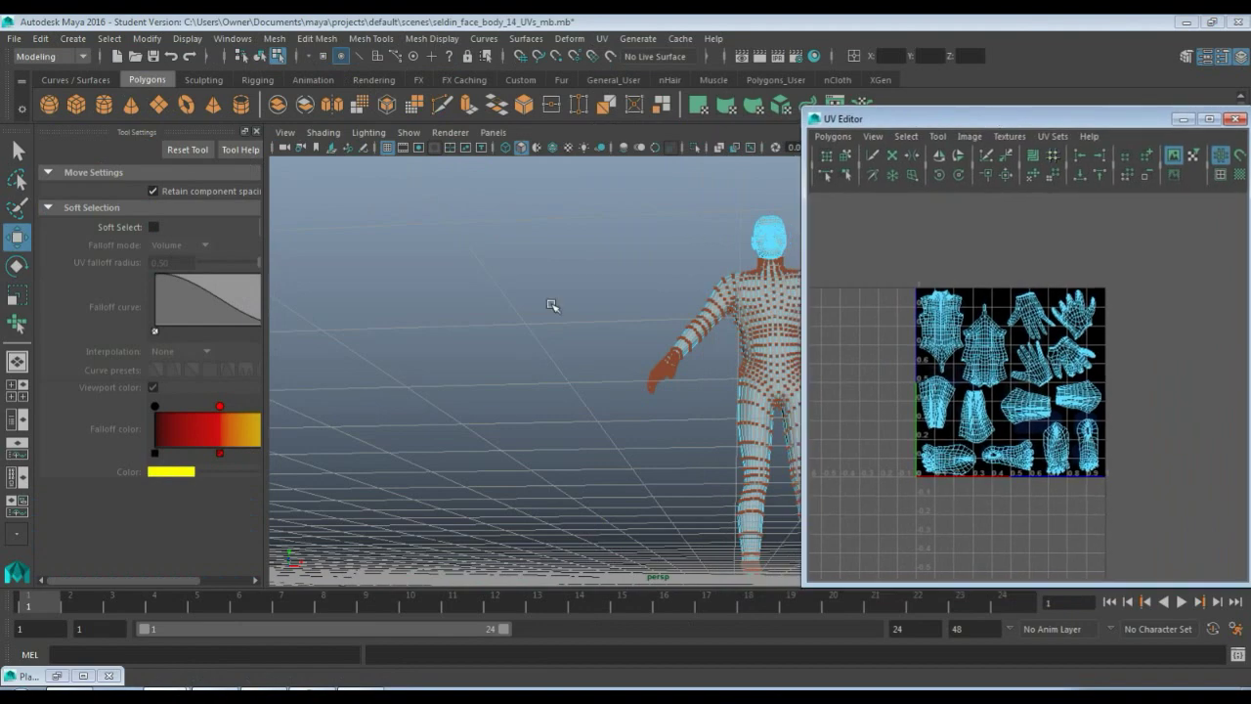
{"action": "middle_click_drag", "start_coordinate": [617, 433], "coordinate": [605, 411], "text": "alt"}
{"action": "left_click_drag", "start_coordinate": [605, 411], "coordinate": [594, 329], "text": "alt"}
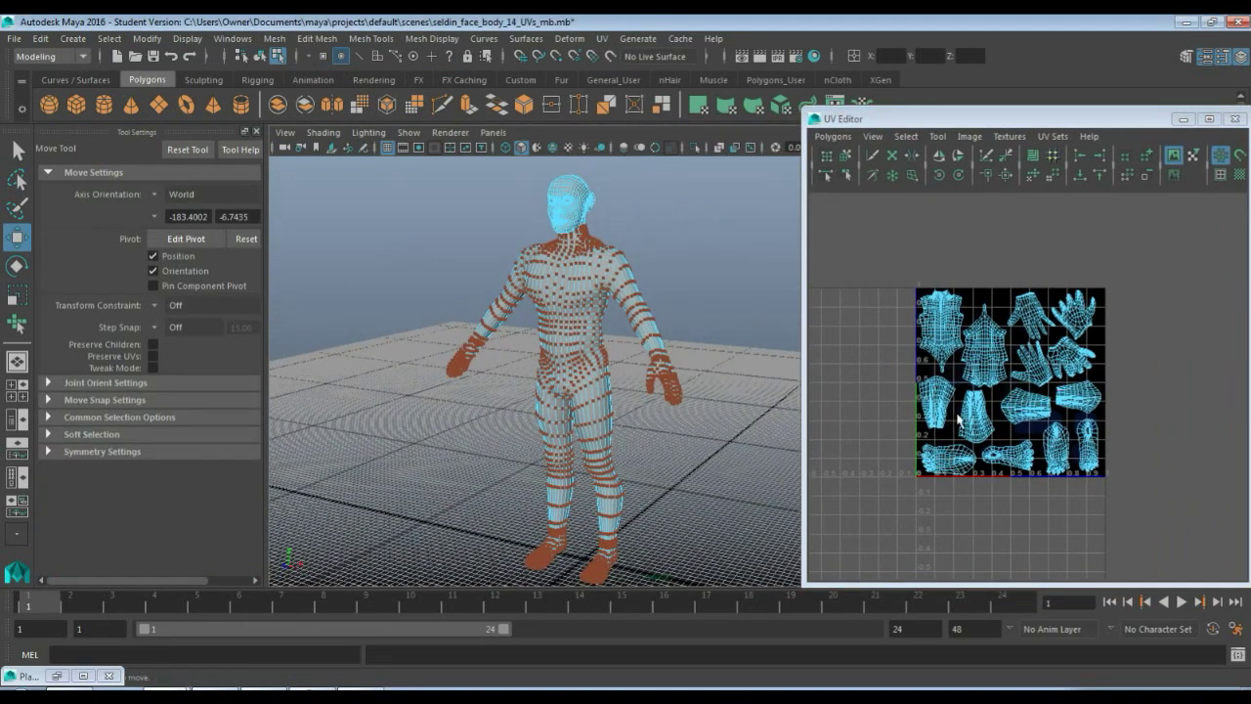
- View the character's face UV set, return to map1, and frame its full layout in object mode
{"action": "right_click_drag", "start_coordinate": [940, 368], "coordinate": [1026, 553]}
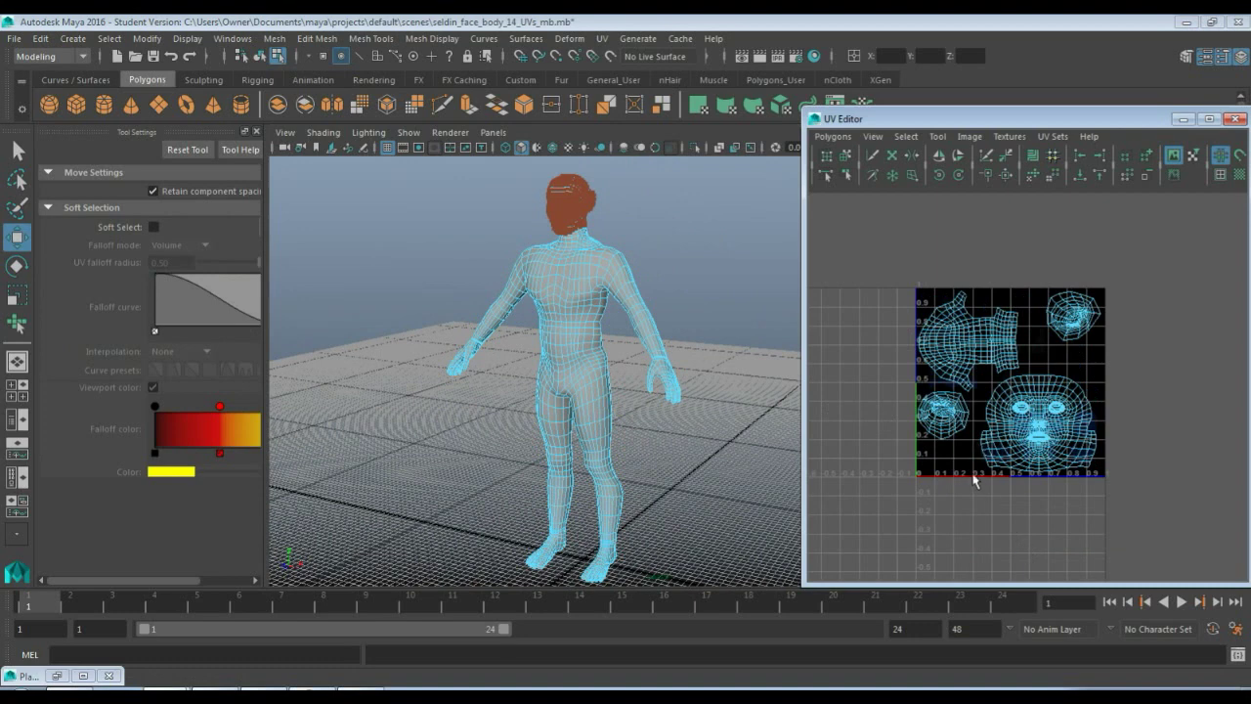
{"action": "right_click_drag", "start_coordinate": [960, 463], "coordinate": [1013, 631]}
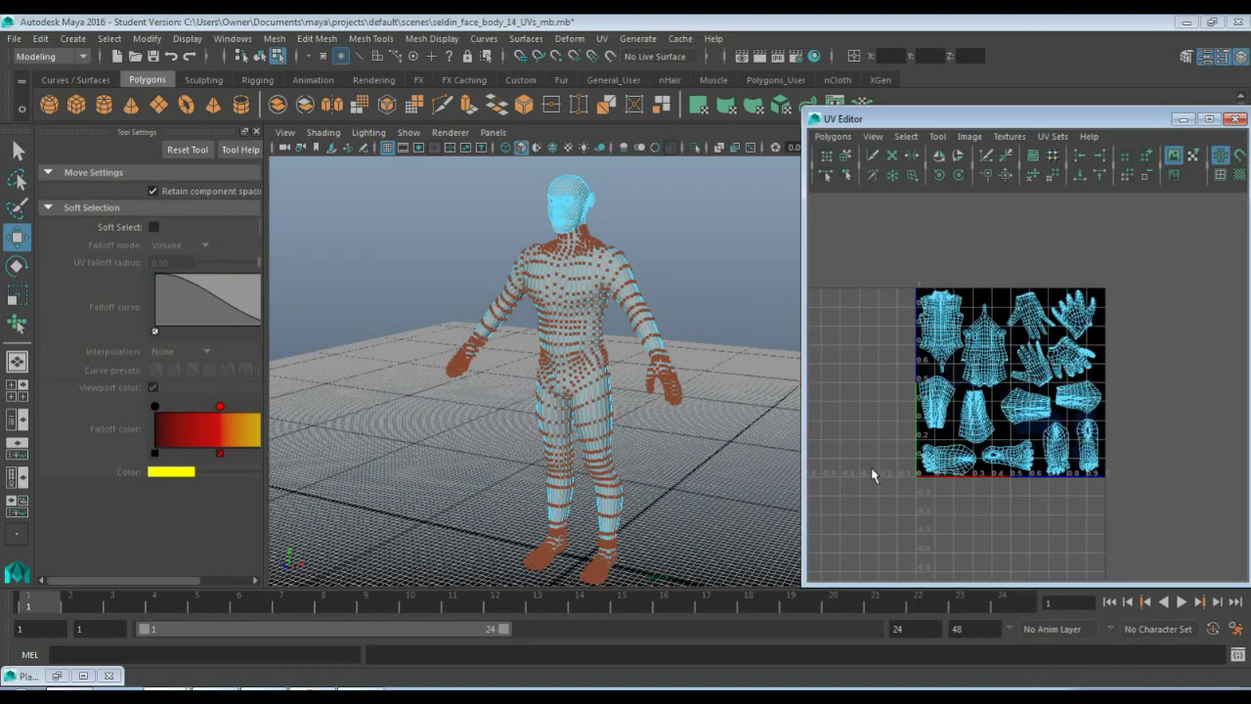
{"action": "key", "text": "F8"}
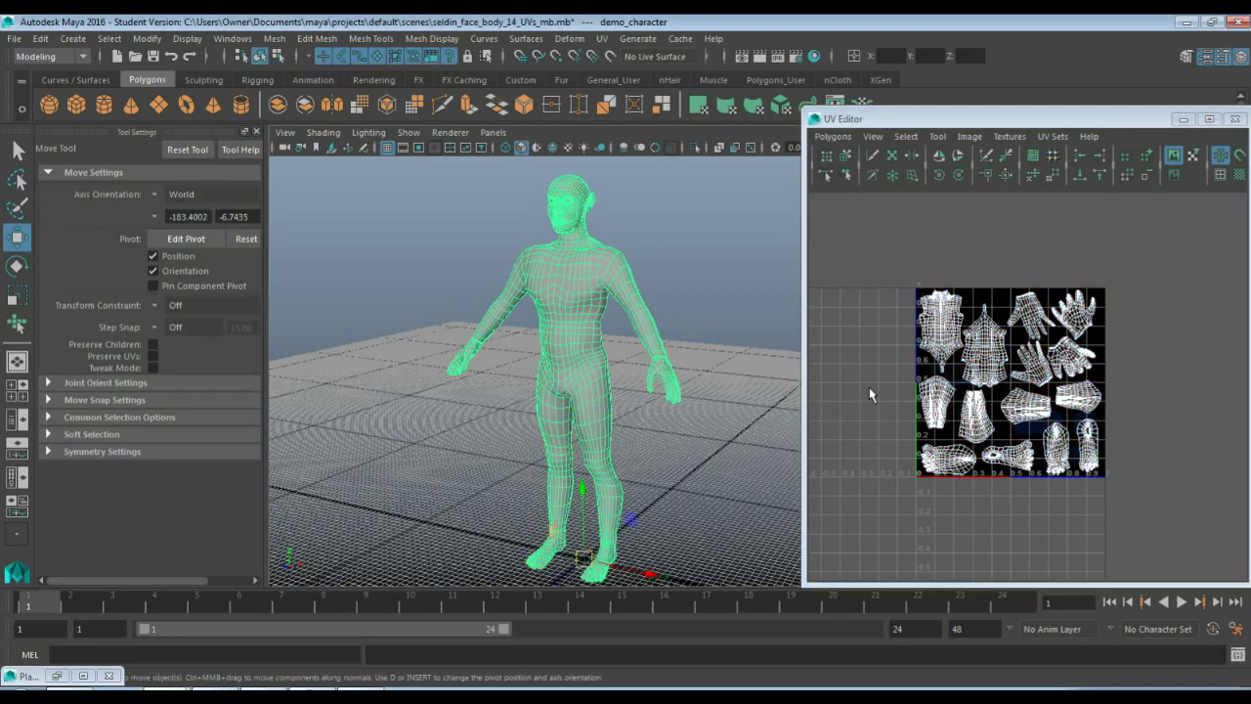
{"action": "key", "text": "f"}
- Select the body faces in the map1 layout and copy their UVs into a new UV set named lightmap
{"action": "left_click", "coordinate": [833, 136]}
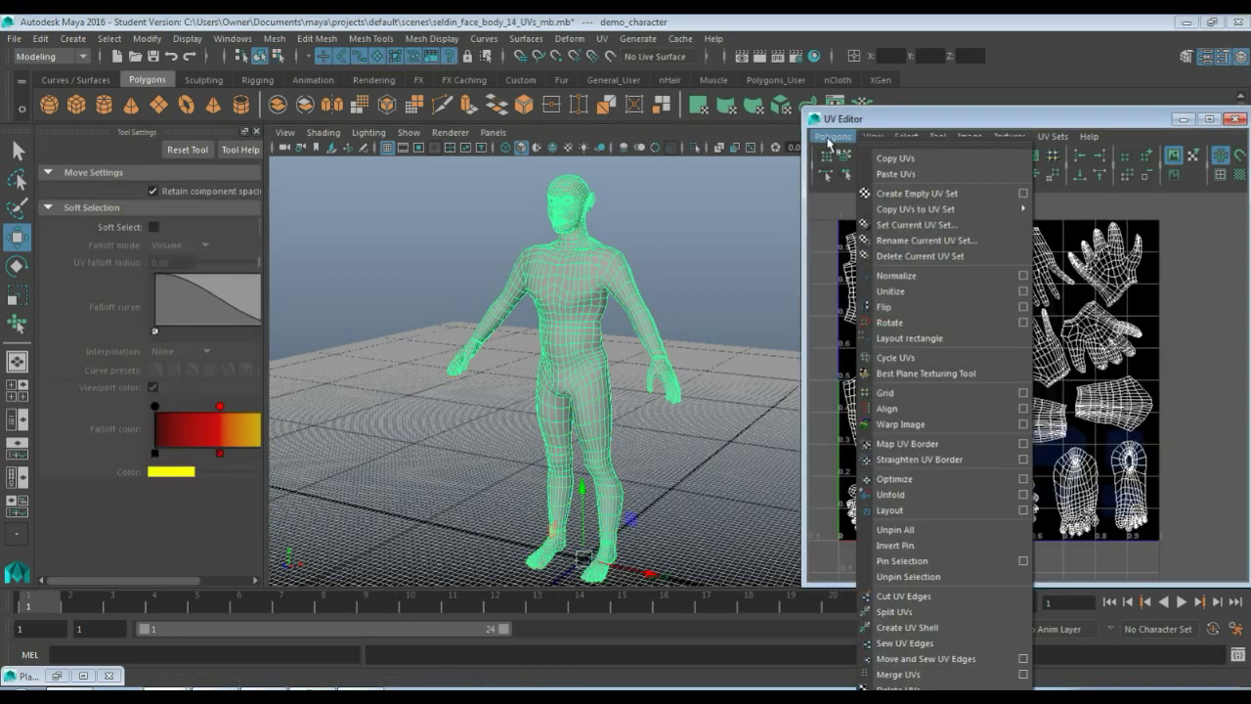
{"action": "left_click", "coordinate": [850, 123]}
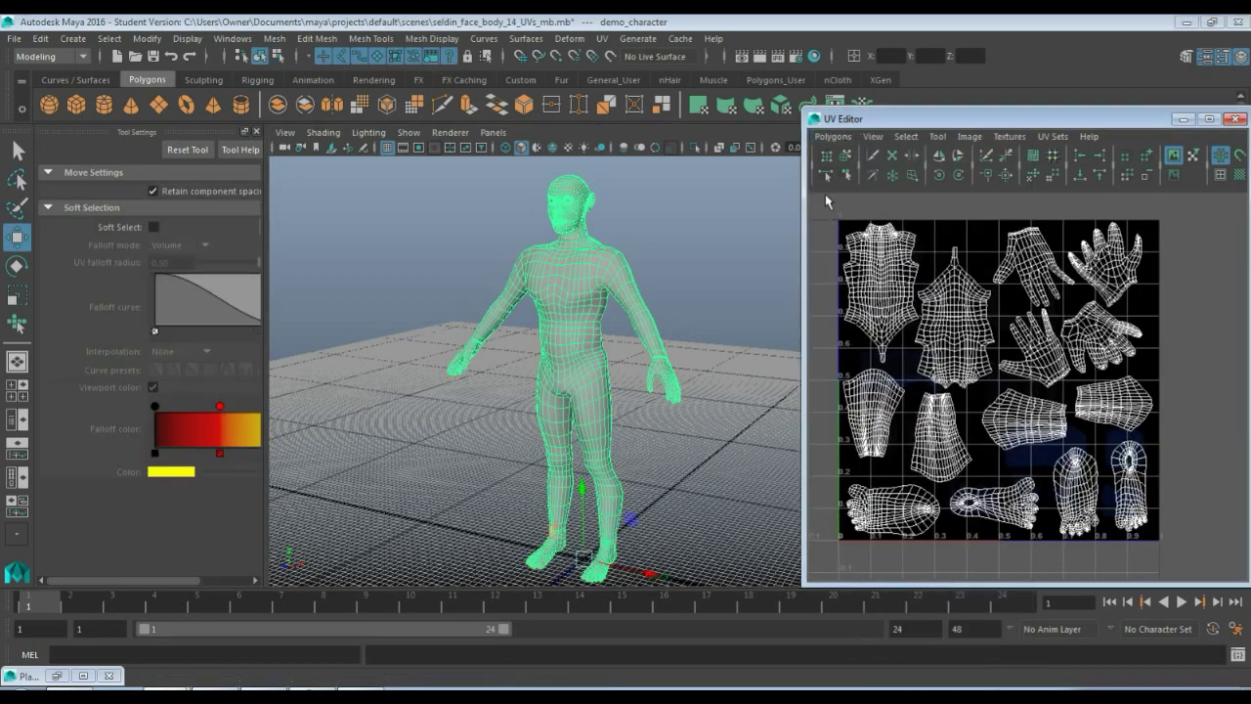
{"action": "right_click_drag", "start_coordinate": [825, 193], "coordinate": [835, 146]}
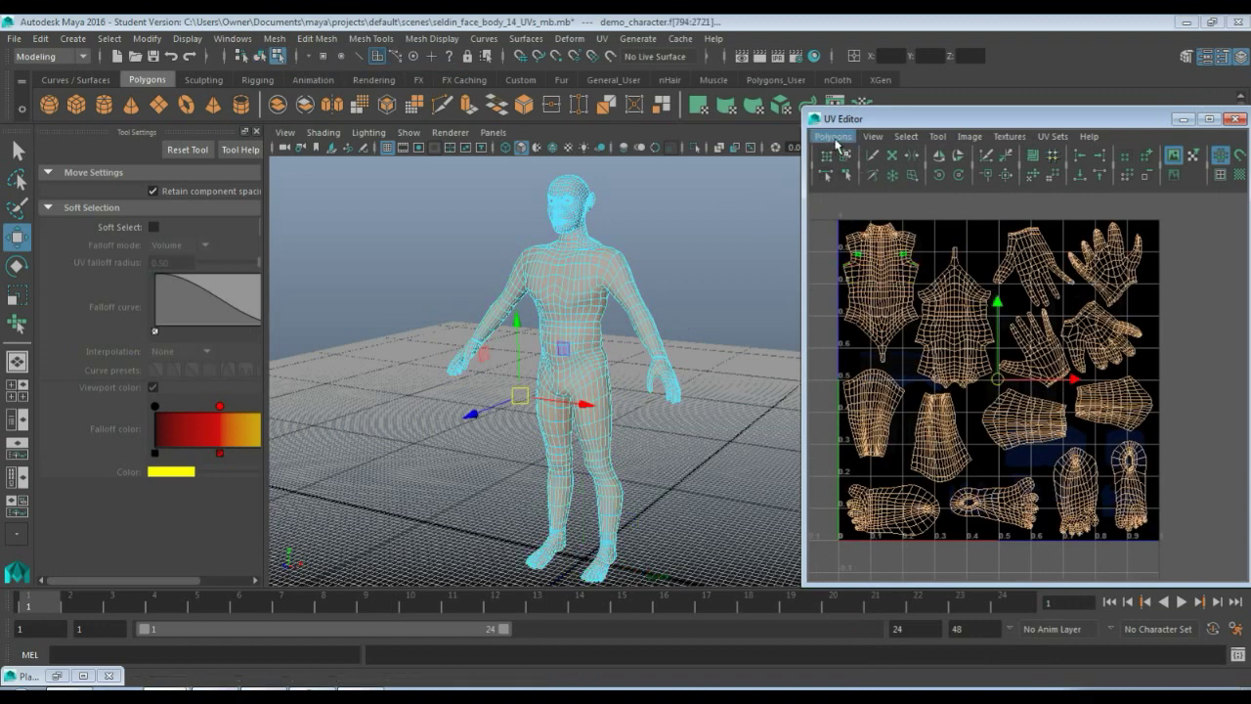
{"action": "left_click", "coordinate": [833, 138]}
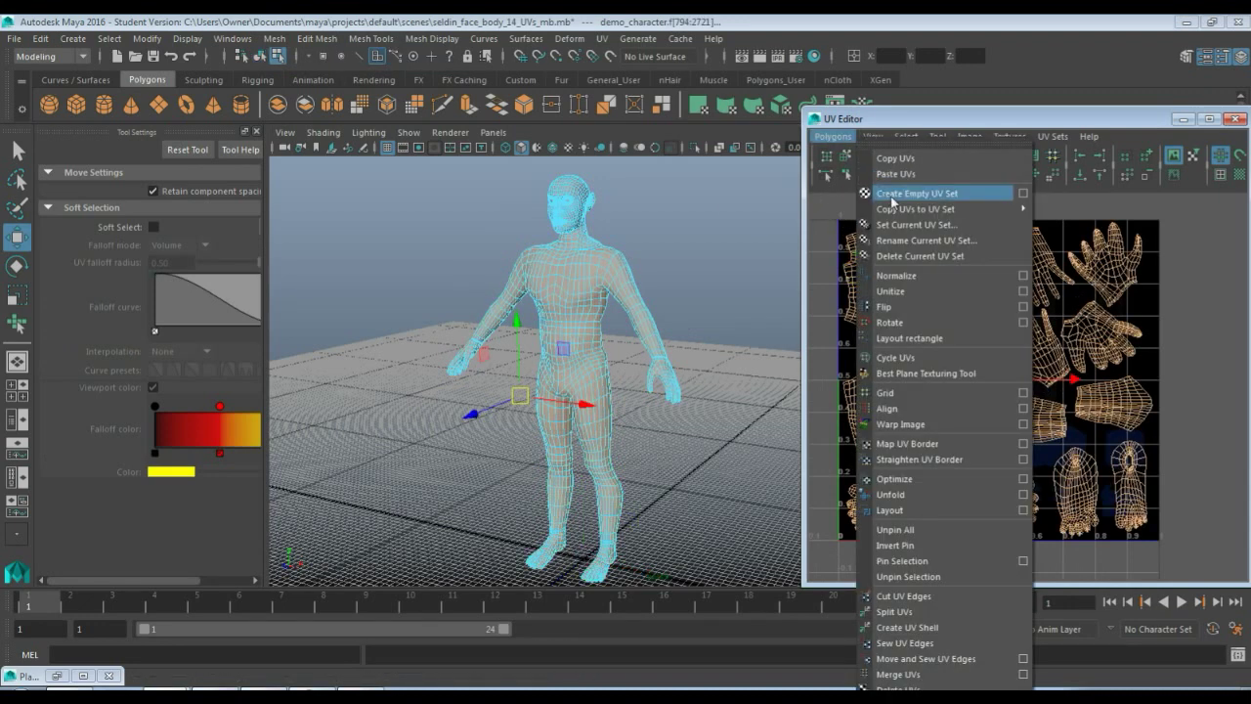
{"action": "mouse_move", "coordinate": [896, 217]}
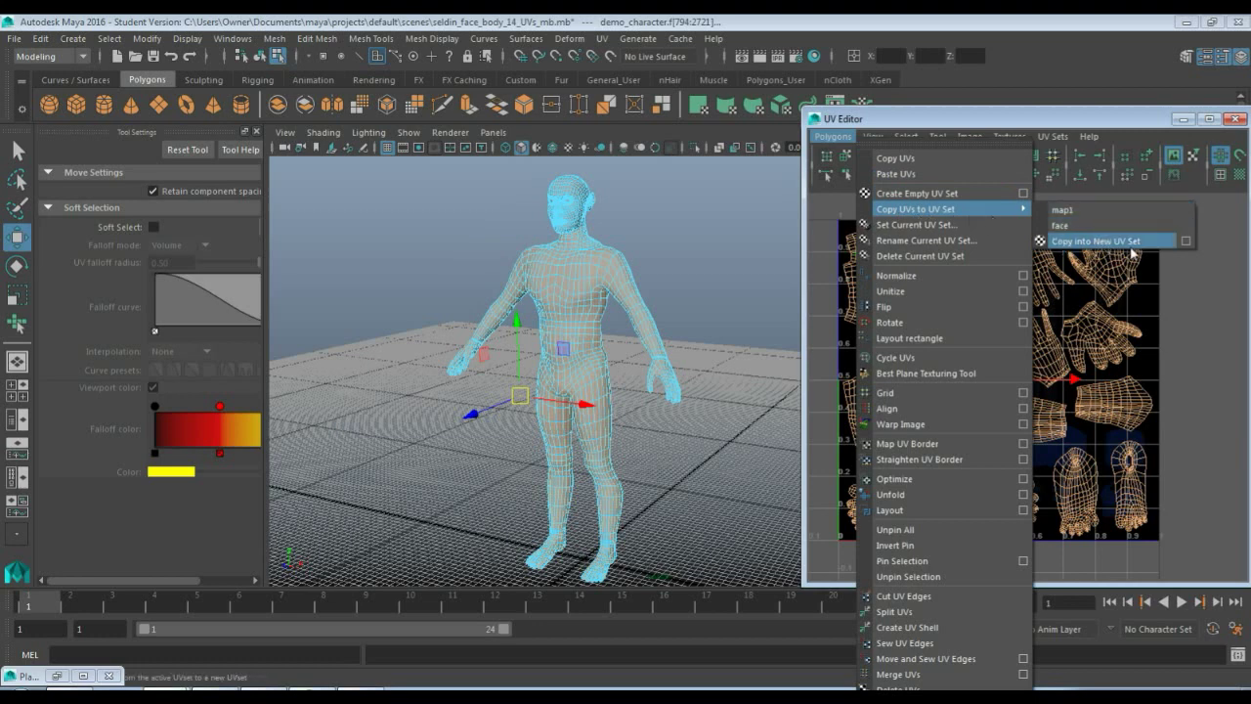
{"action": "left_click", "coordinate": [1185, 241]}
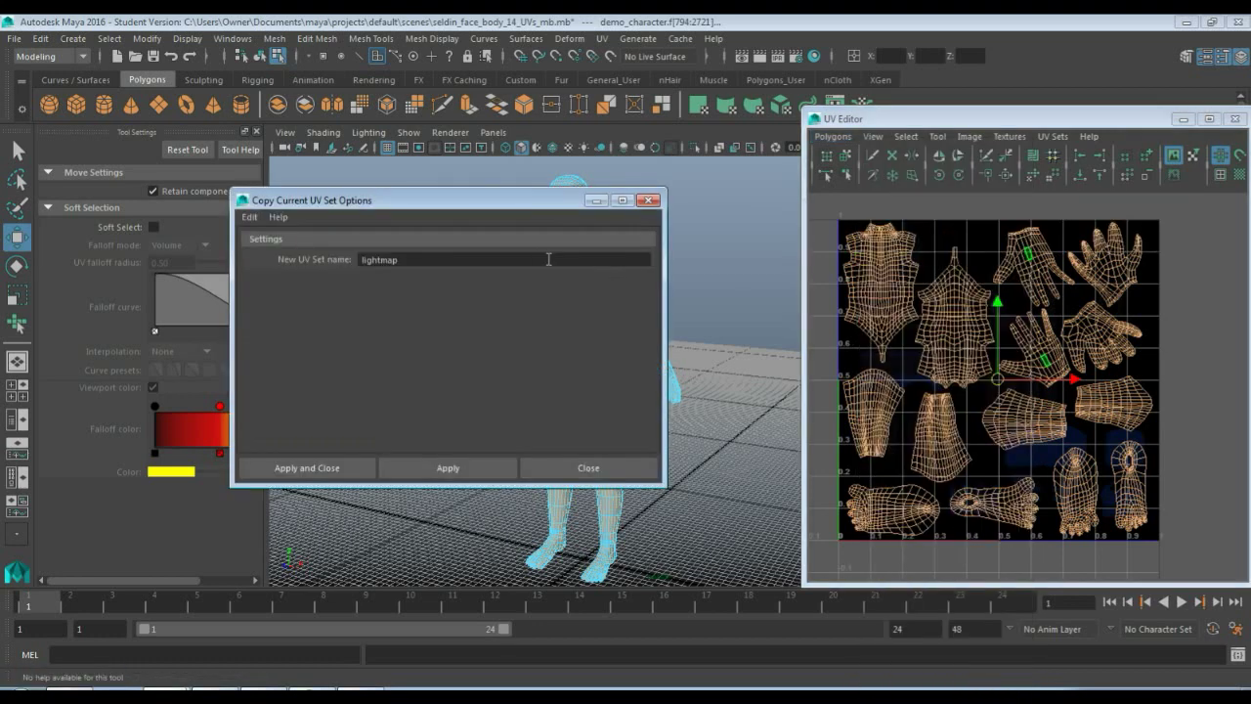
{"action": "left_click_drag", "start_coordinate": [392, 213], "coordinate": [503, 185]}
{"action": "left_click", "coordinate": [577, 442]}
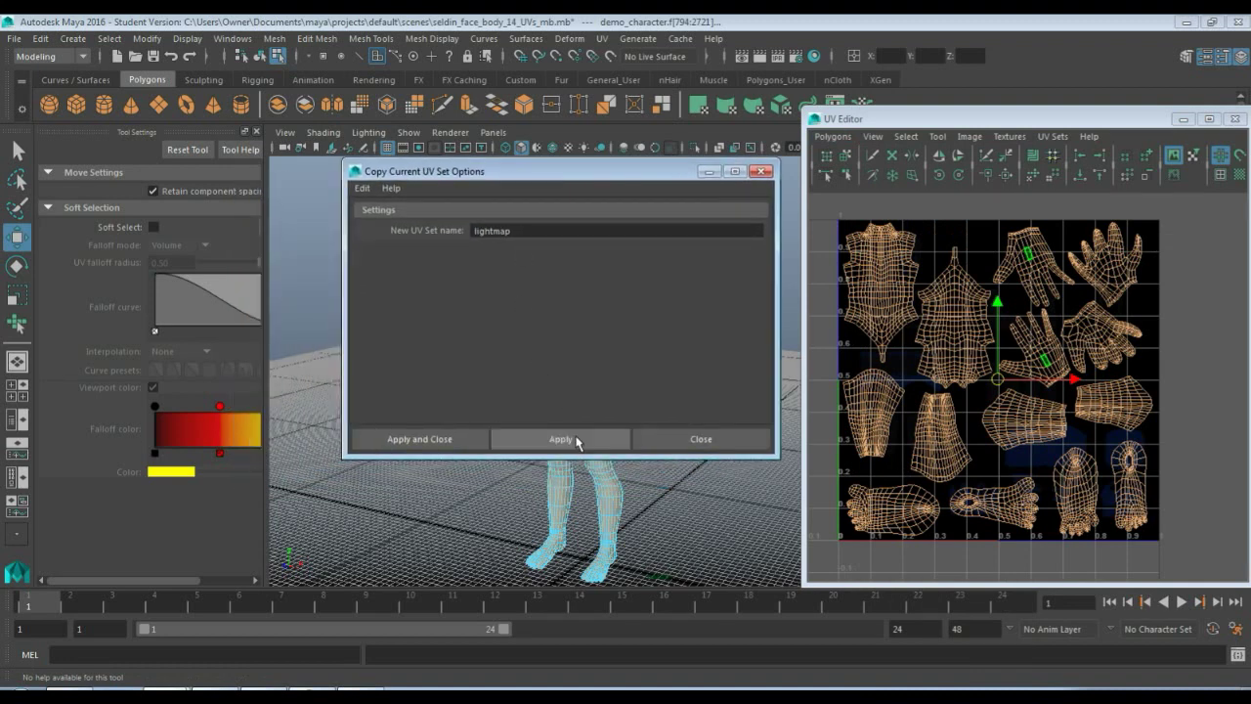
{"action": "left_click", "coordinate": [705, 439]}
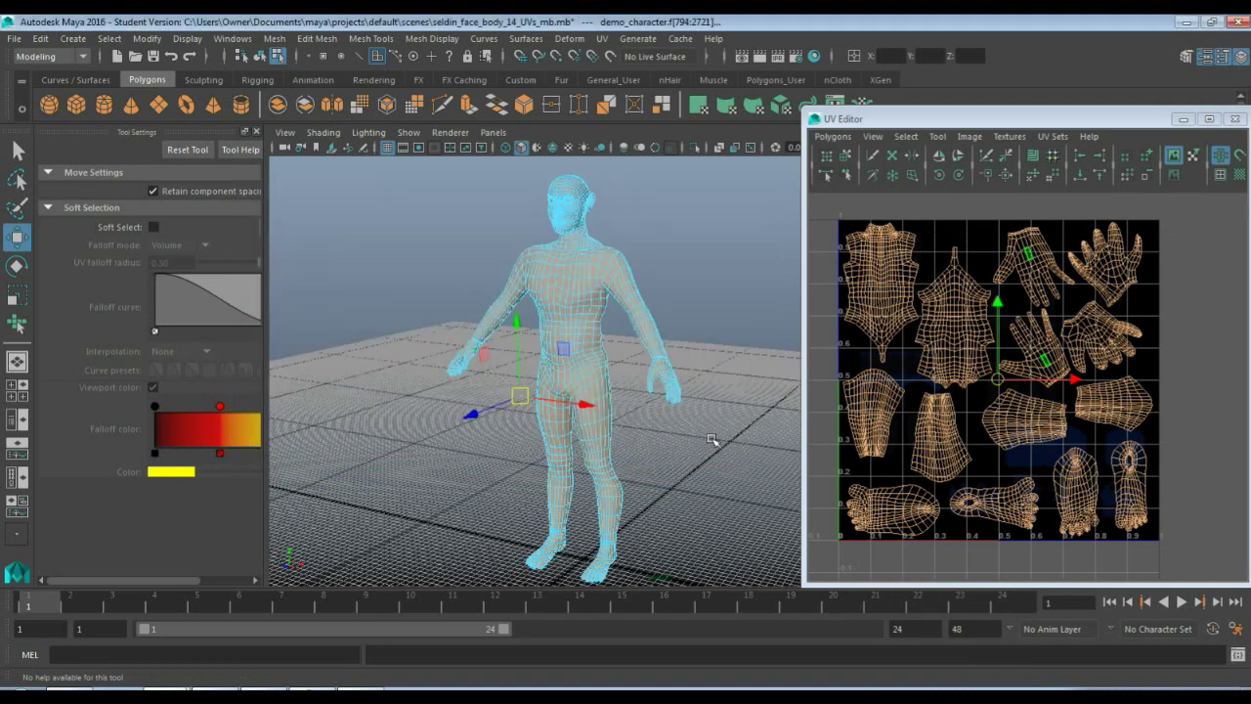
- Deselect the faces and make map1 the current UV set of the character again
{"action": "left_click", "coordinate": [1177, 395]}
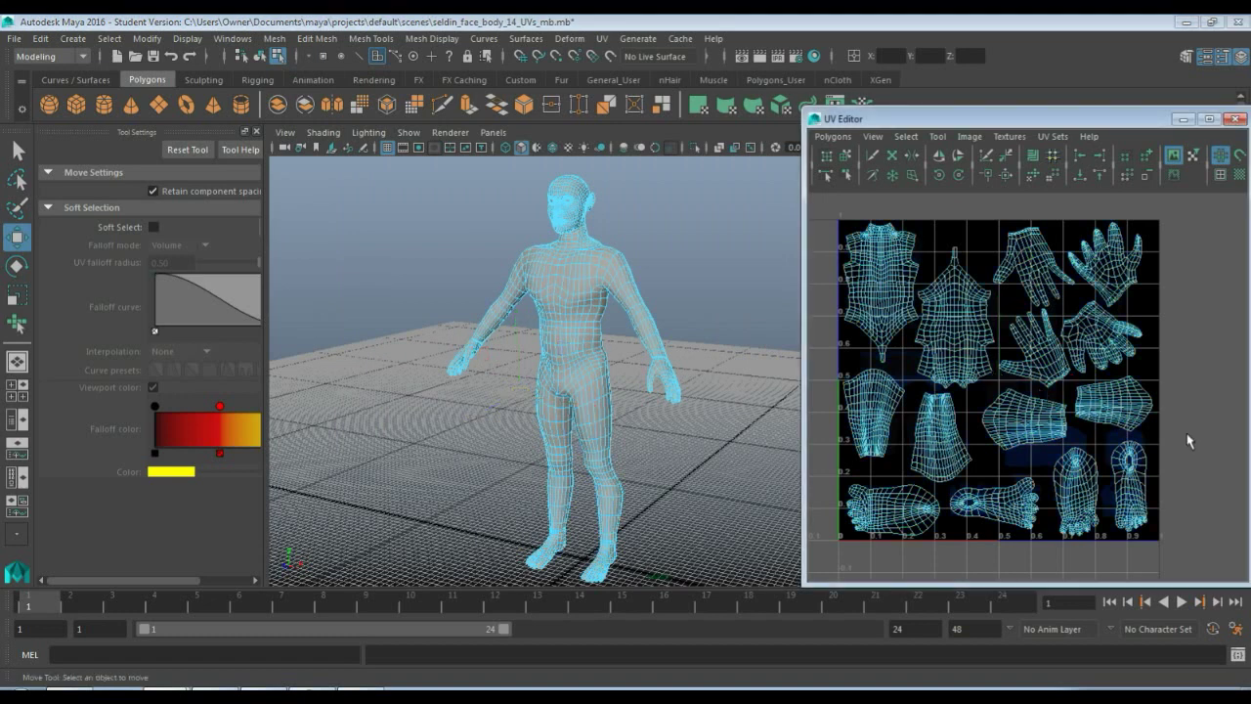
{"action": "right_click_drag", "start_coordinate": [1150, 434], "coordinate": [1120, 612]}
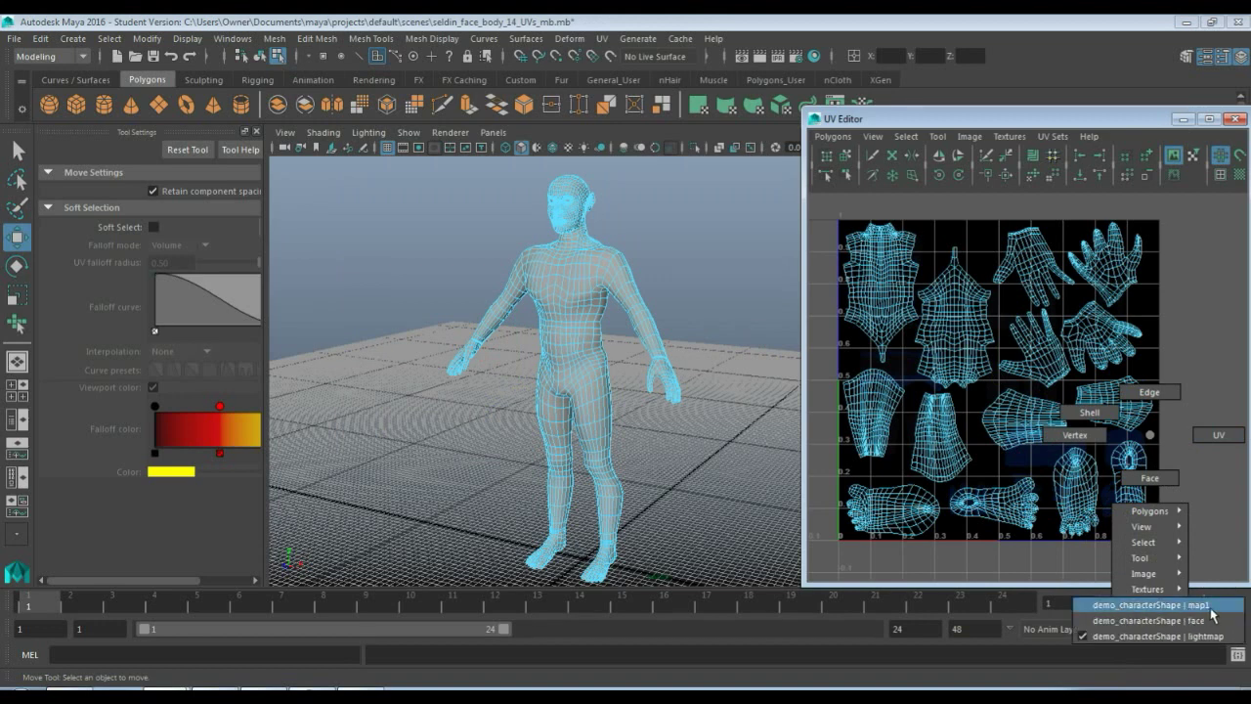
{"action": "right_click_drag", "start_coordinate": [1211, 612], "coordinate": [1212, 608]}
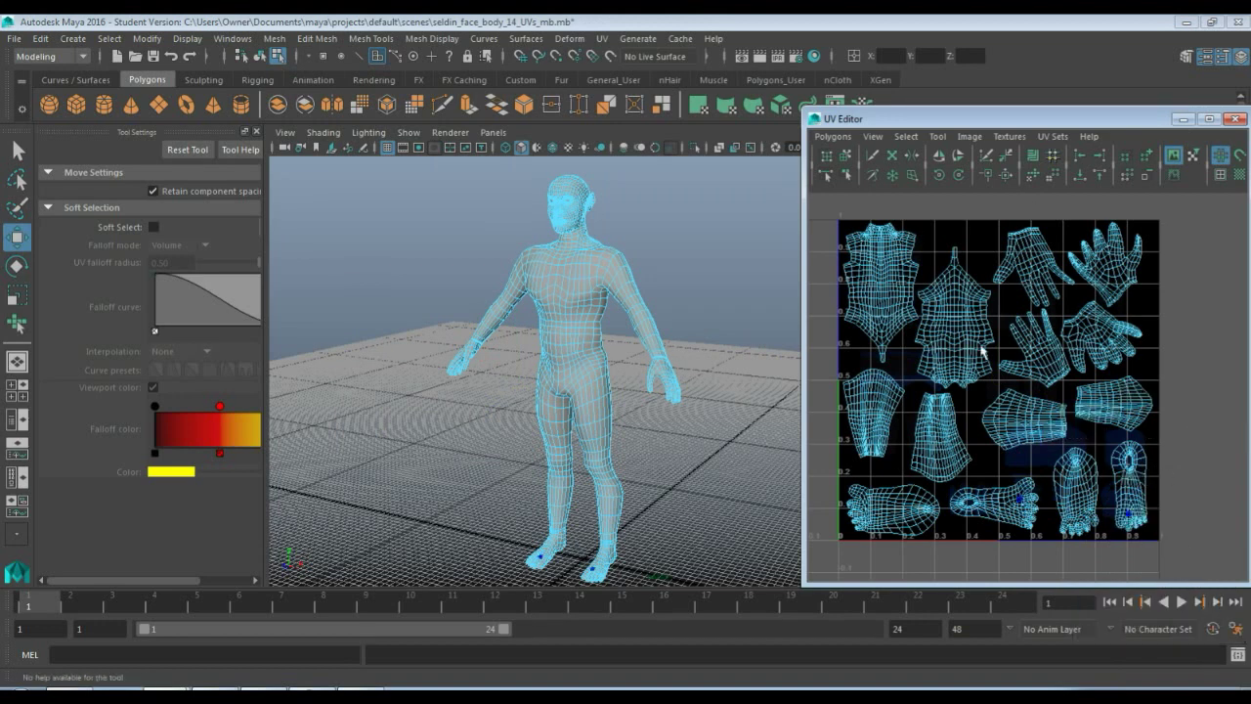
- Compare the character's face and map1 UV layouts, ending with face as the current UV set
{"action": "right_click_drag", "start_coordinate": [1149, 400], "coordinate": [1150, 584]}
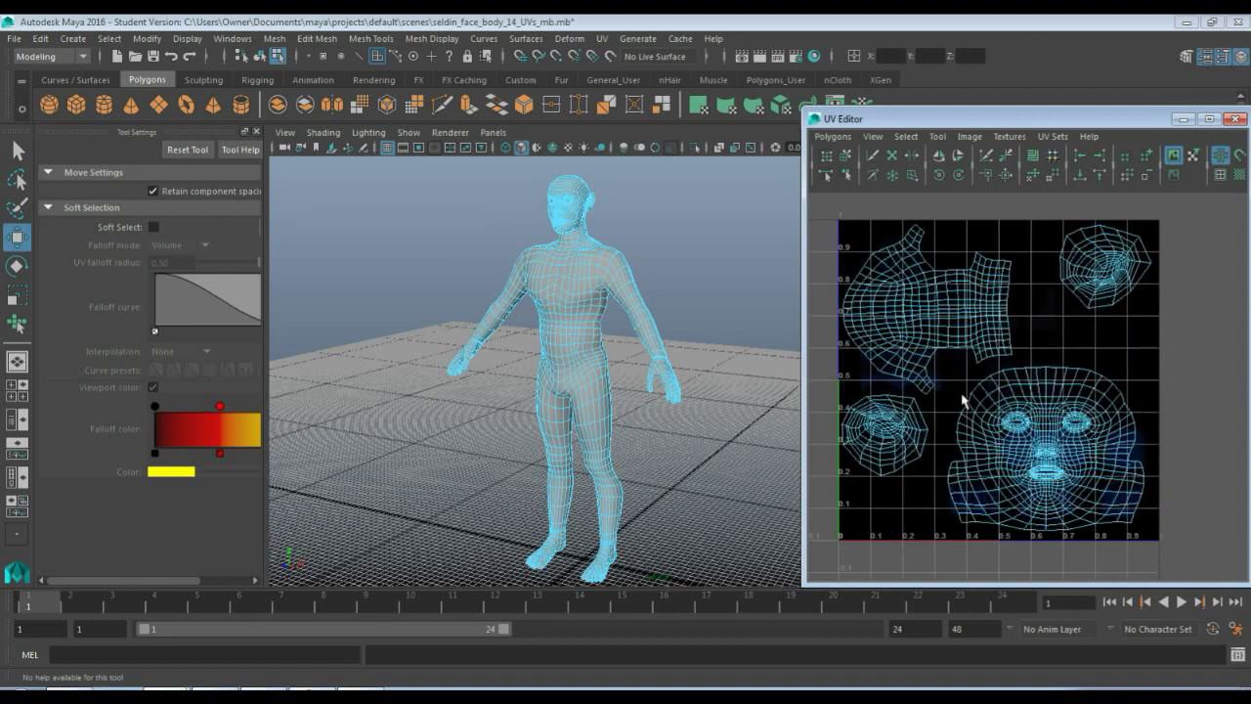
{"action": "right_click_drag", "start_coordinate": [1145, 359], "coordinate": [1145, 562]}
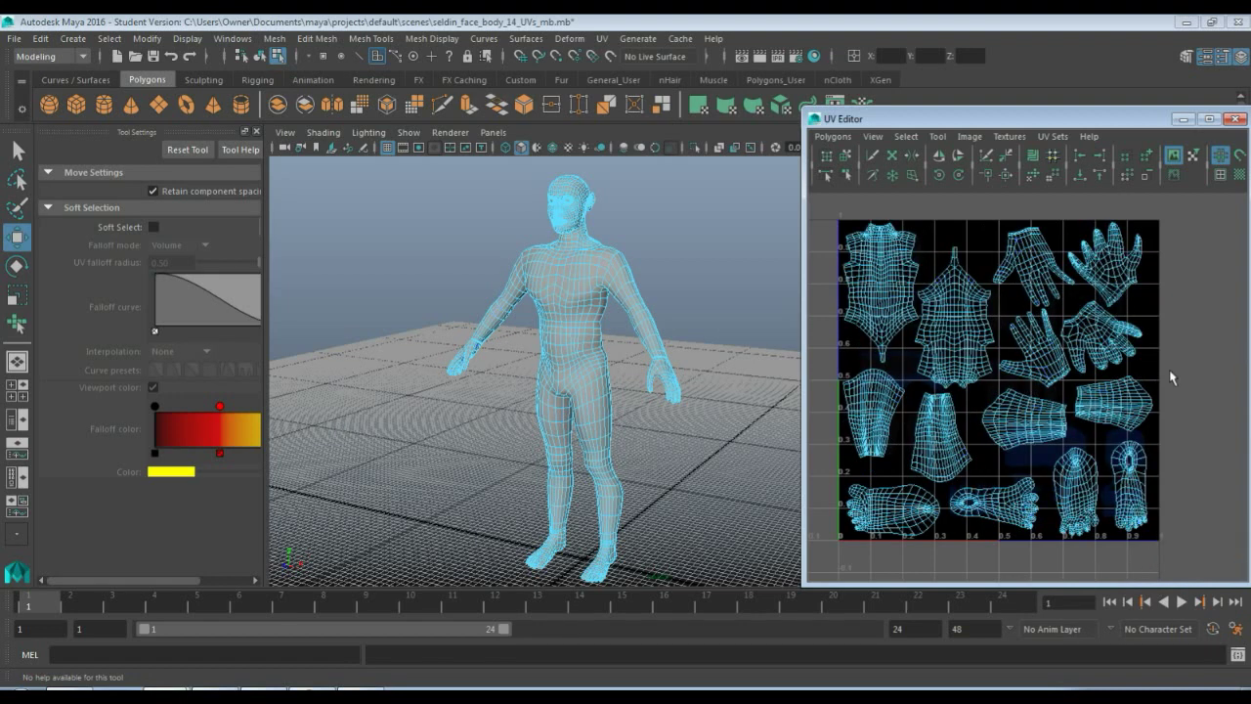
{"action": "right_click_drag", "start_coordinate": [1149, 372], "coordinate": [975, 536]}
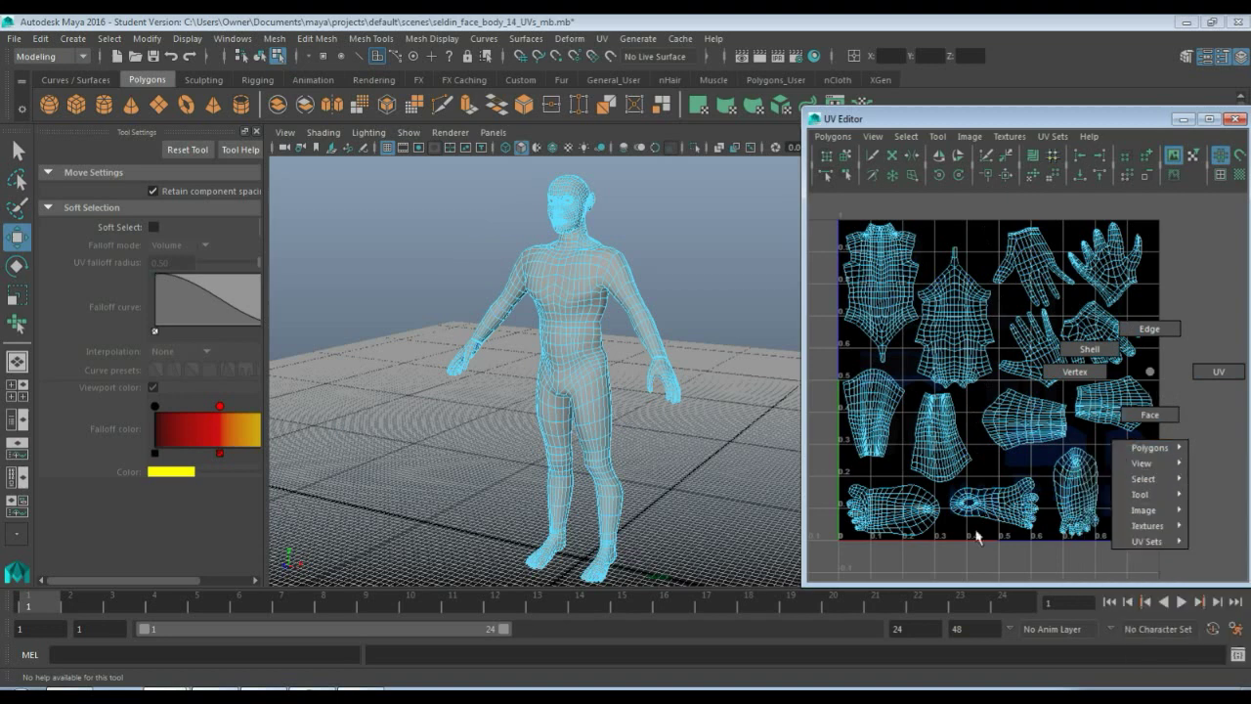
{"action": "right_click_drag", "start_coordinate": [1096, 552], "coordinate": [1139, 558]}
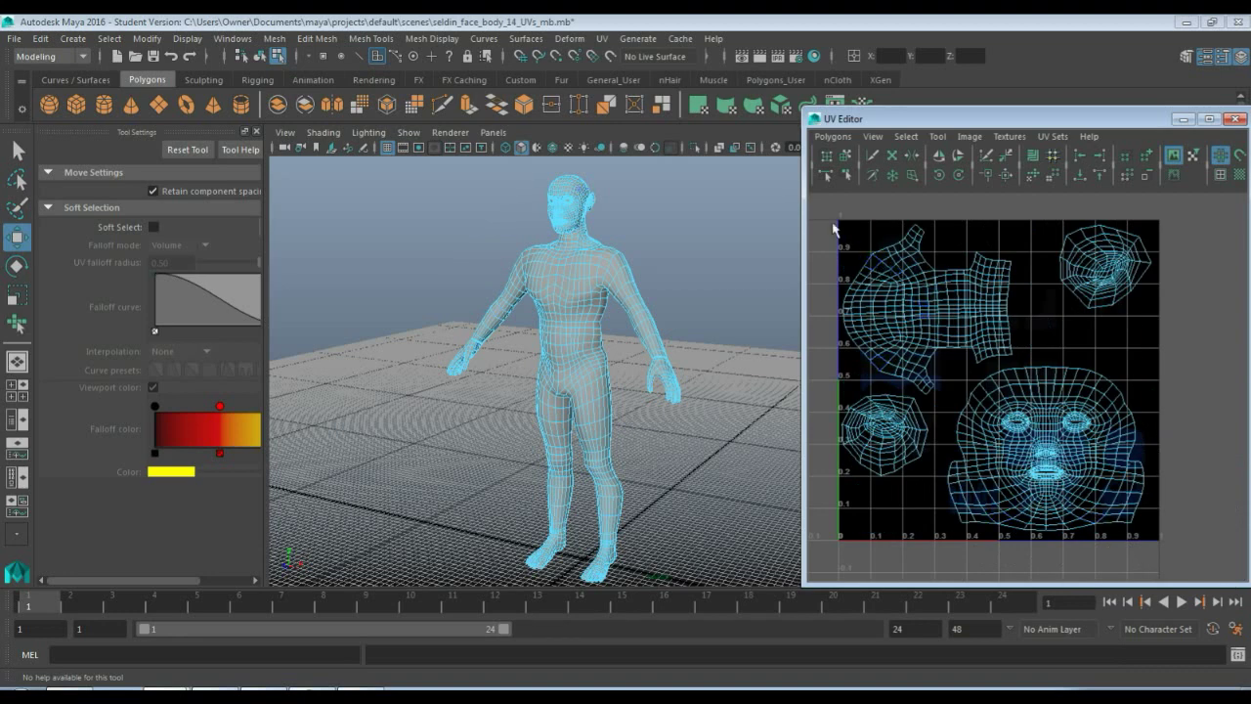
- Select all faces in the face UV layout and copy their UVs into the lightmap UV set
{"action": "left_click_drag", "start_coordinate": [837, 249], "coordinate": [1221, 562]}
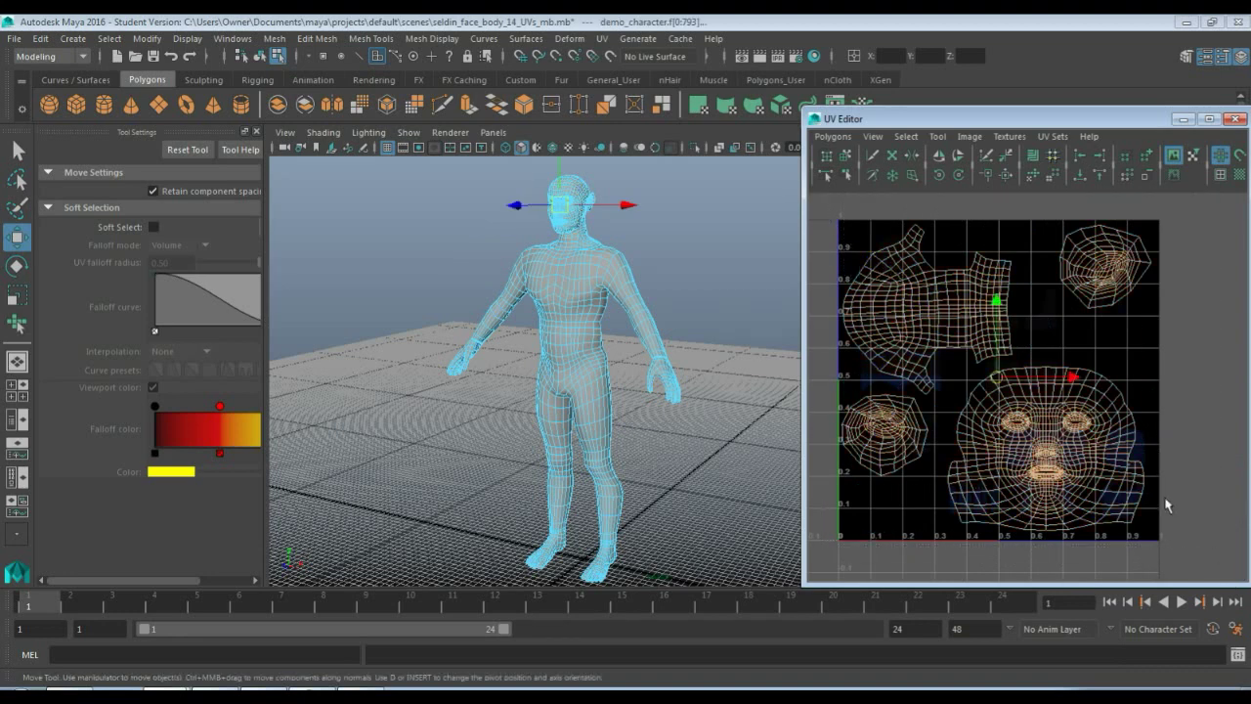
{"action": "left_click", "coordinate": [832, 137]}
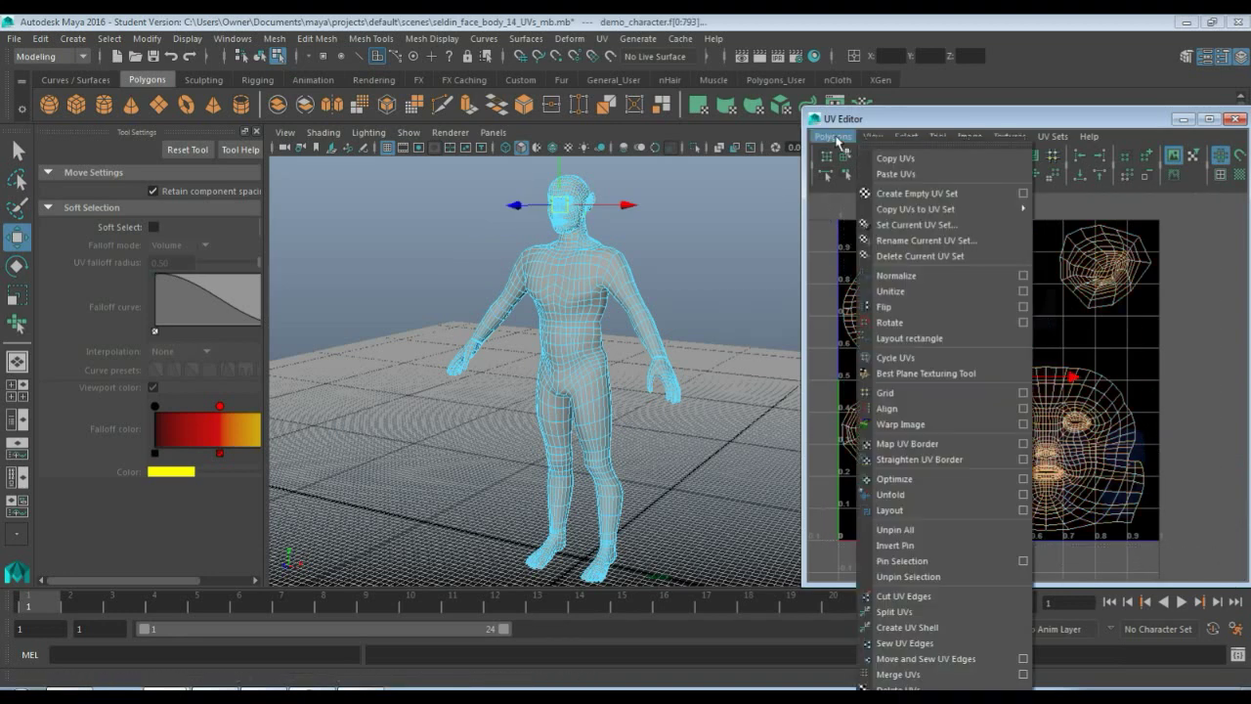
{"action": "mouse_move", "coordinate": [918, 213]}
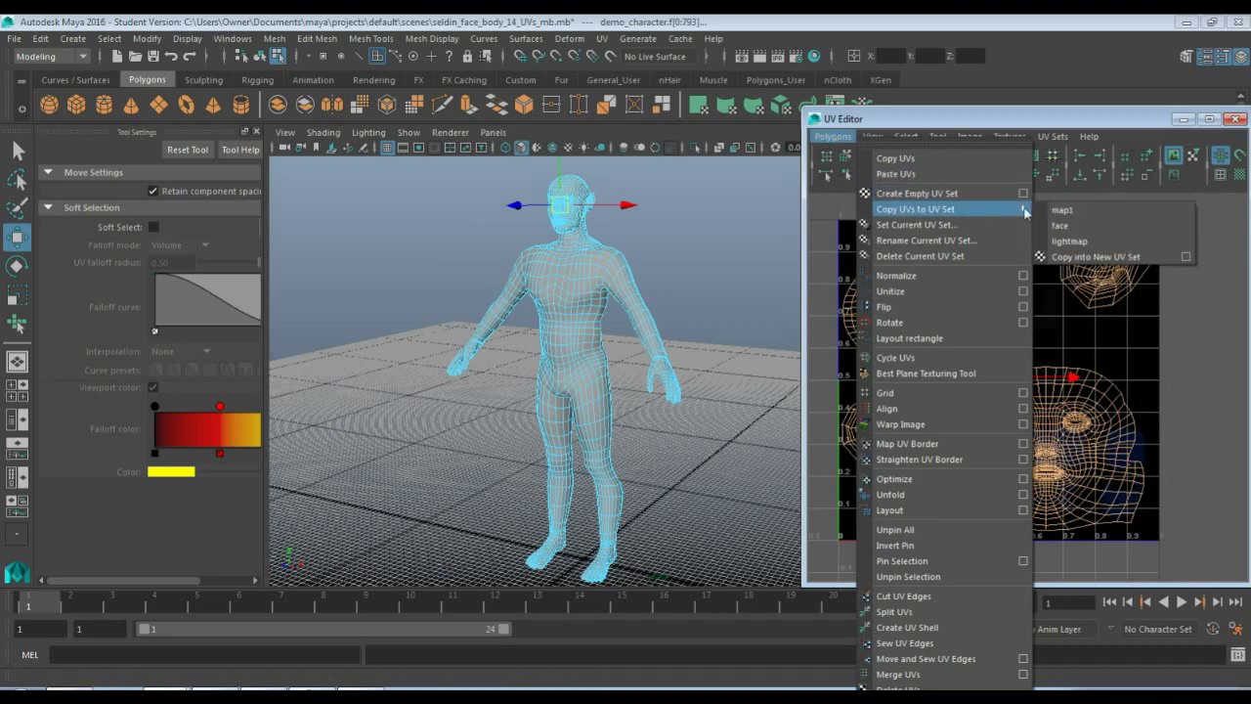
{"action": "left_click", "coordinate": [1083, 242]}
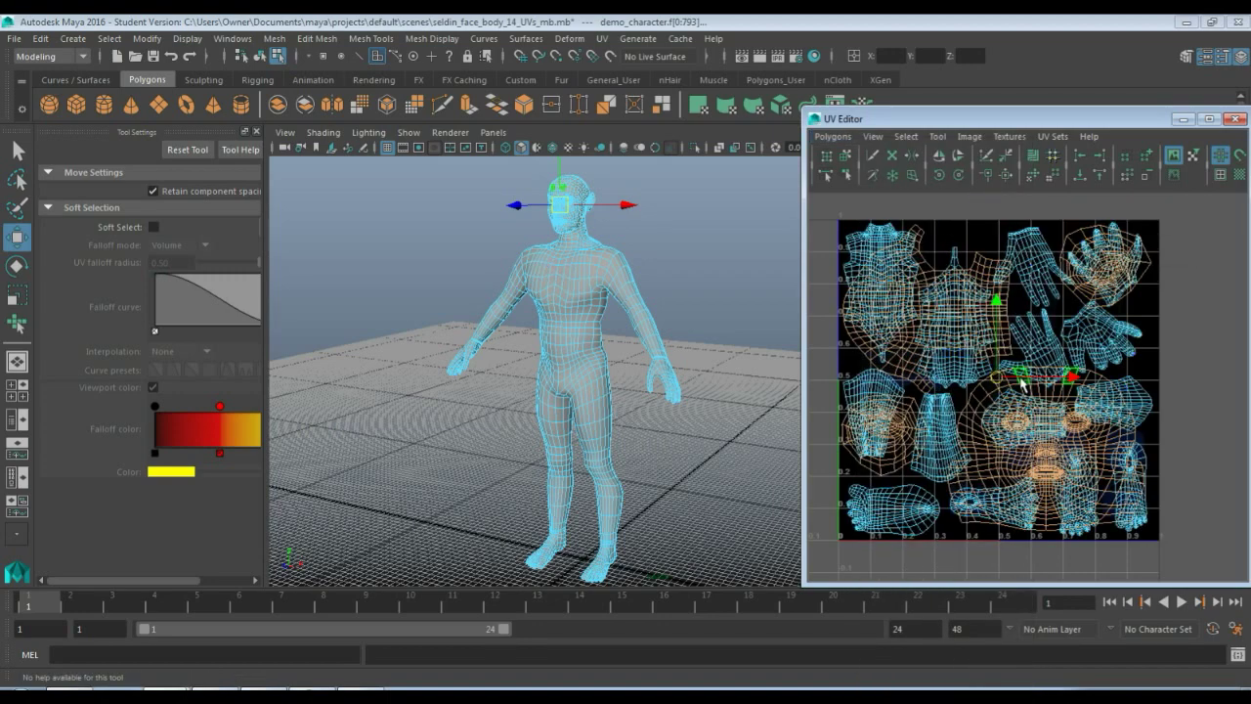
{"action": "scroll", "coordinate": [1022, 384], "scroll_direction": "down", "scroll_amount": 5}
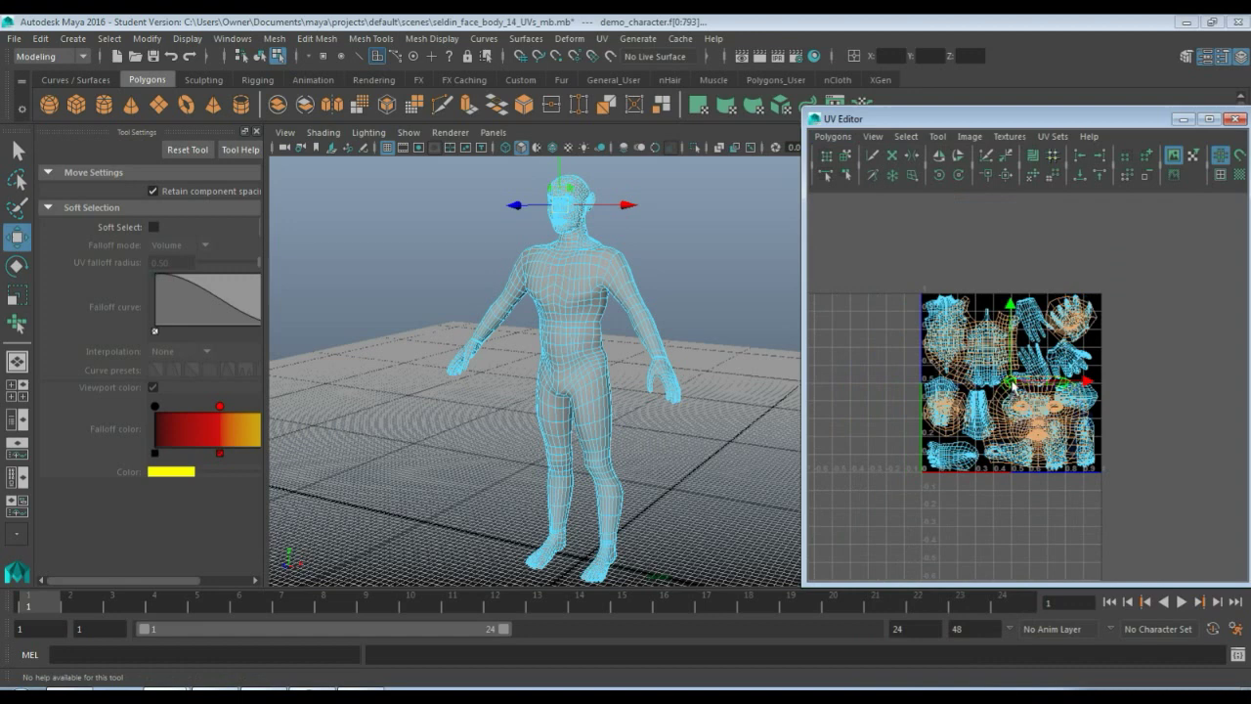
{"action": "left_click", "coordinate": [1014, 357]}
{"action": "left_click_drag", "start_coordinate": [1014, 356], "coordinate": [990, 226]}
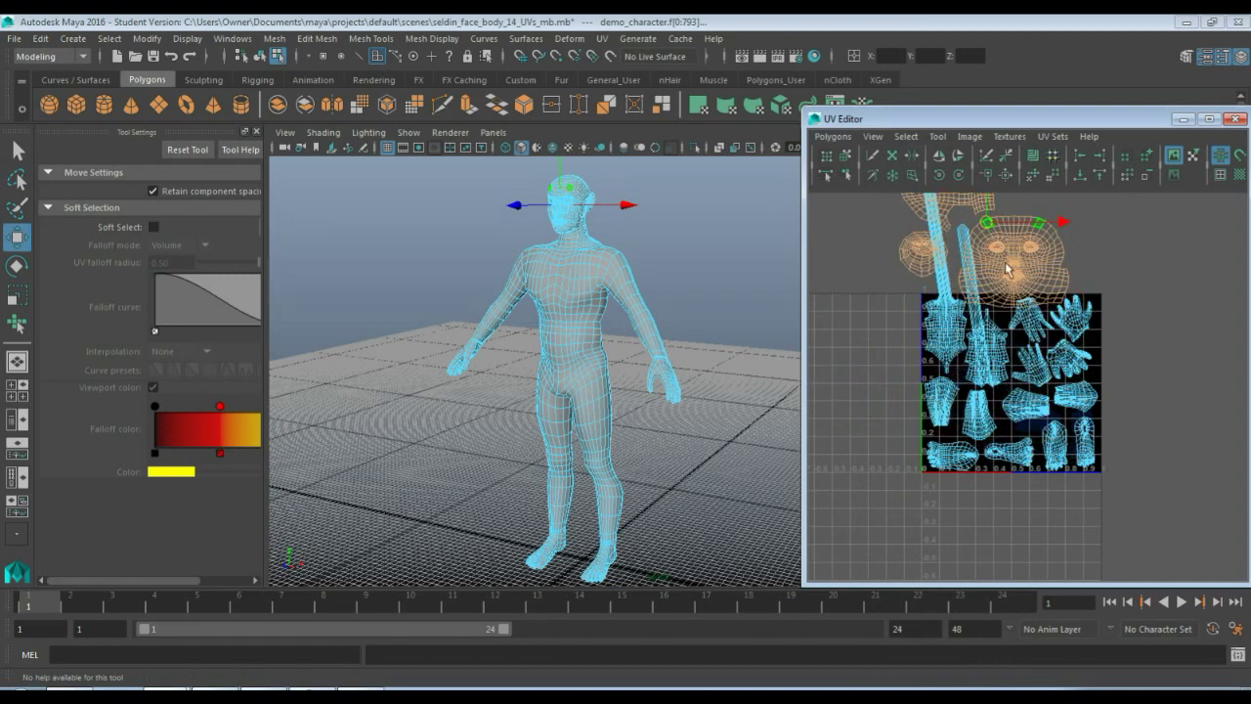
{"action": "key", "text": "ctrl+z"}
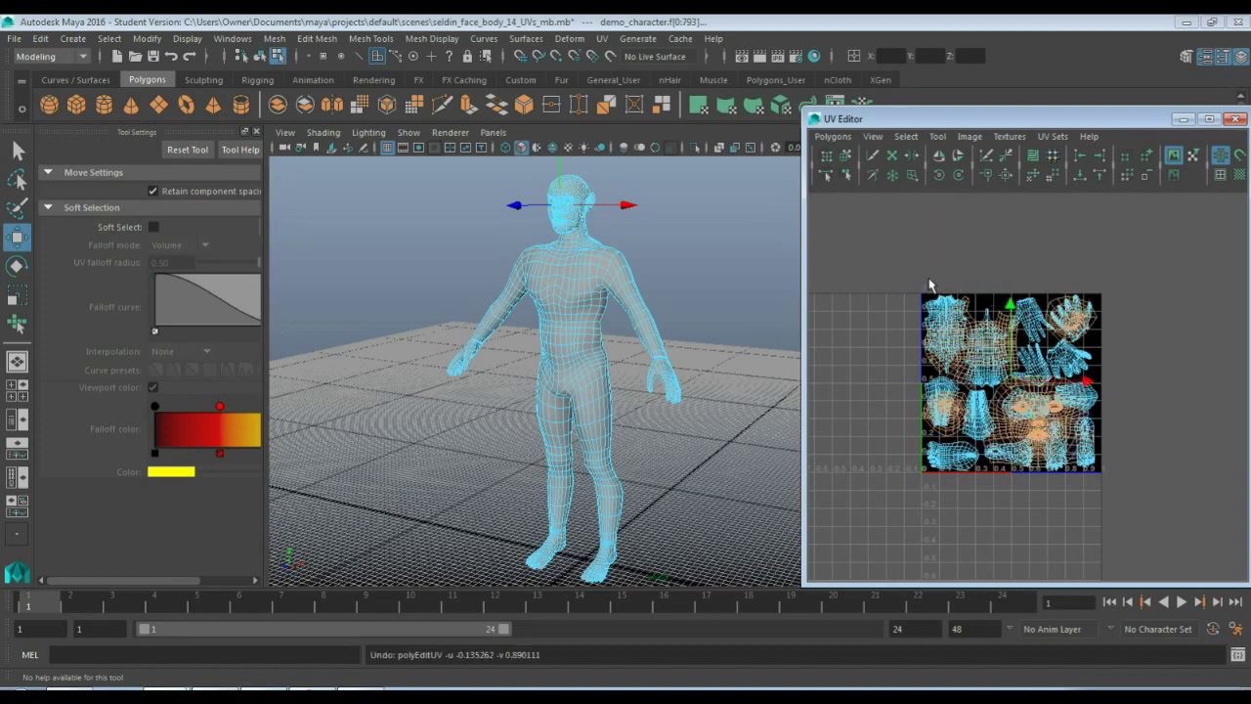
- Select all UVs of the lightmap set, lay out the overlapping shells within the 0 to 1 square, and frame the result
{"action": "right_click_drag", "start_coordinate": [933, 299], "coordinate": [962, 304]}
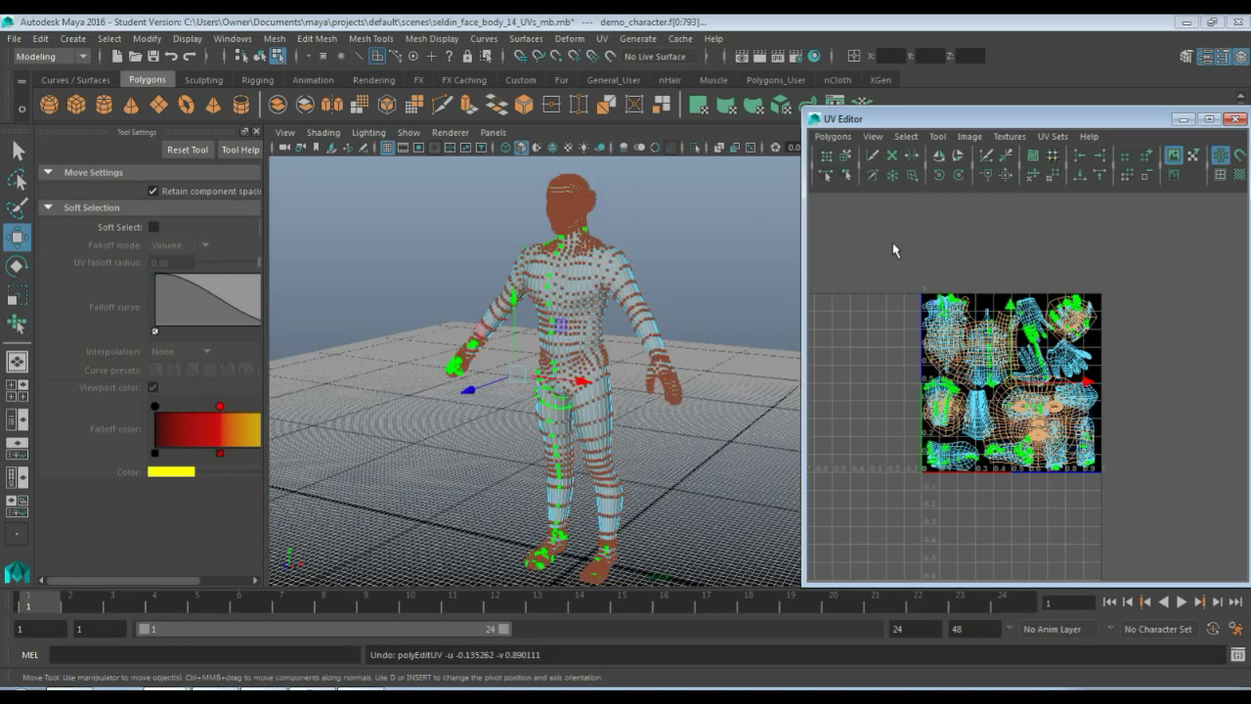
{"action": "left_click_drag", "start_coordinate": [891, 239], "coordinate": [1124, 537]}
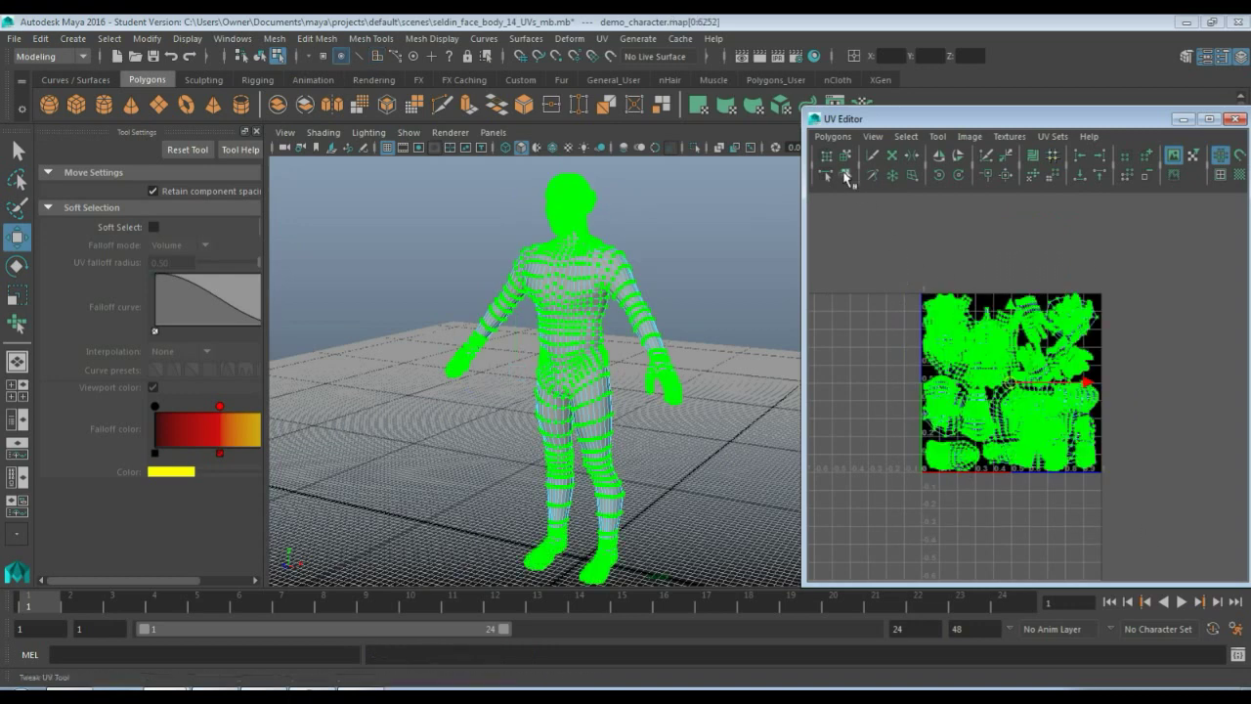
{"action": "left_click", "coordinate": [832, 135]}
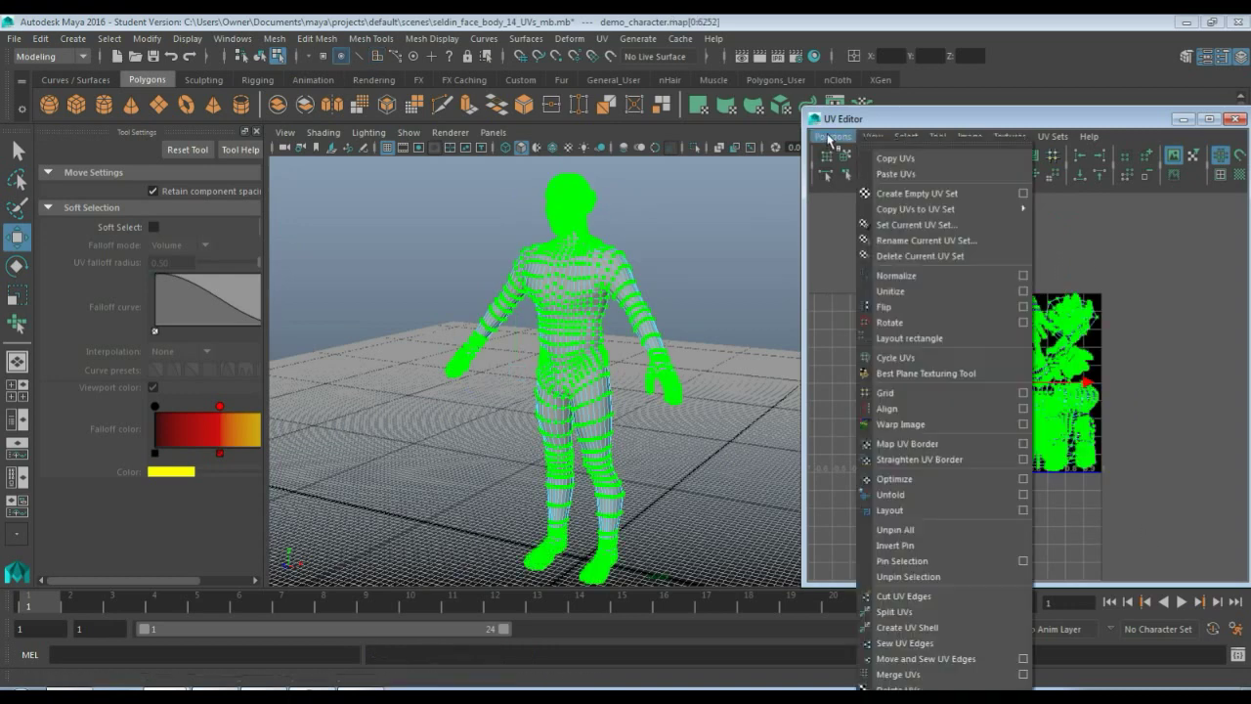
{"action": "left_click", "coordinate": [928, 510]}
{"action": "left_click", "coordinate": [985, 516]}
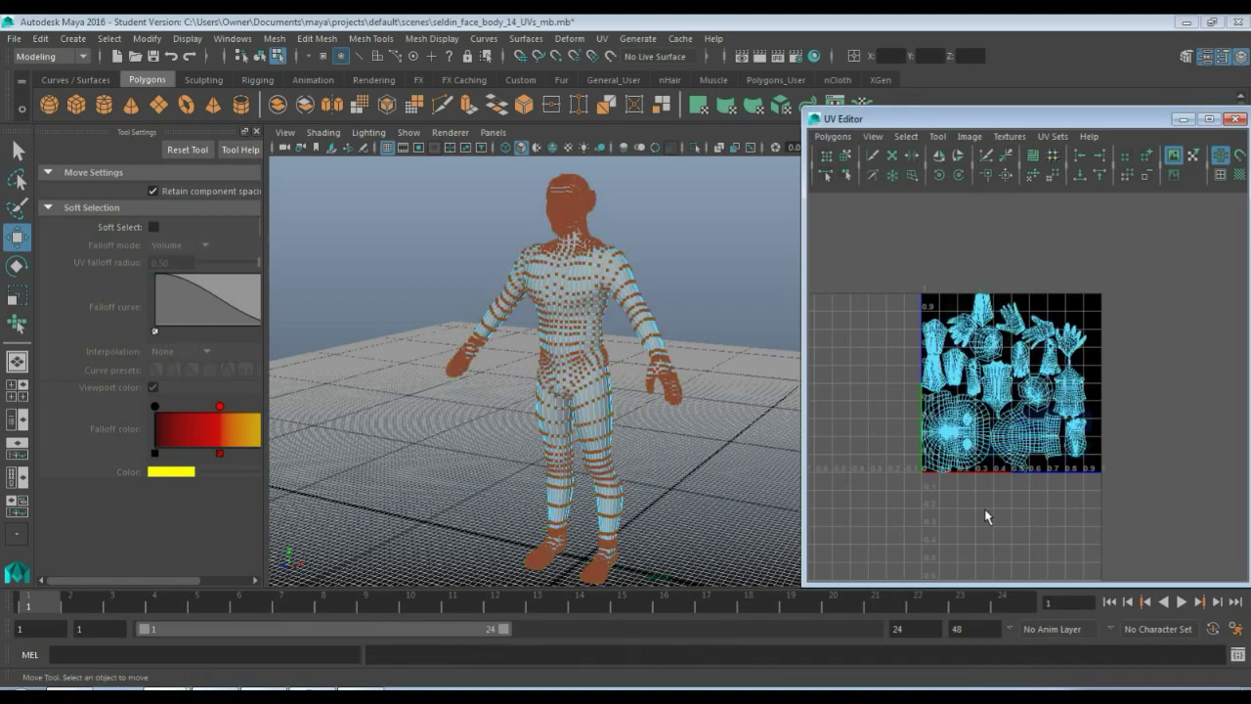
{"action": "key", "text": "f"}
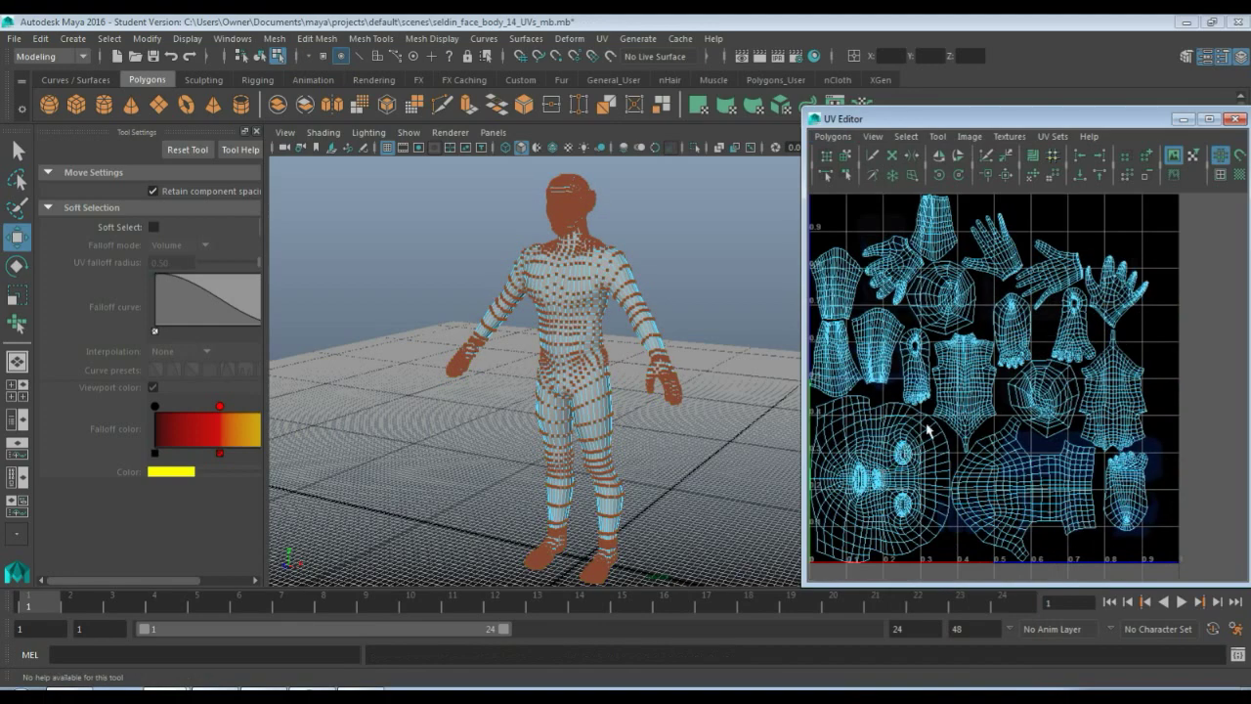
- Maximize the UV Editor and hide the texture image behind the lightmap shells
{"action": "double_click", "coordinate": [889, 120]}
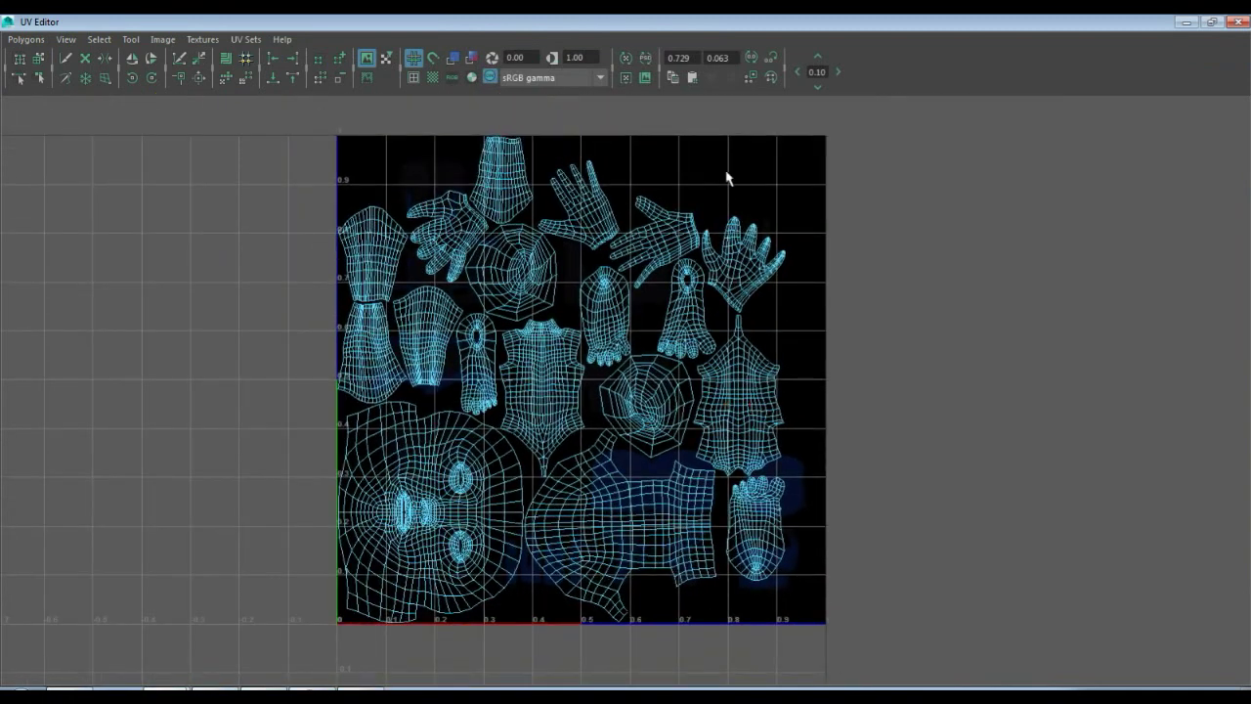
{"action": "right_click", "coordinate": [740, 173]}
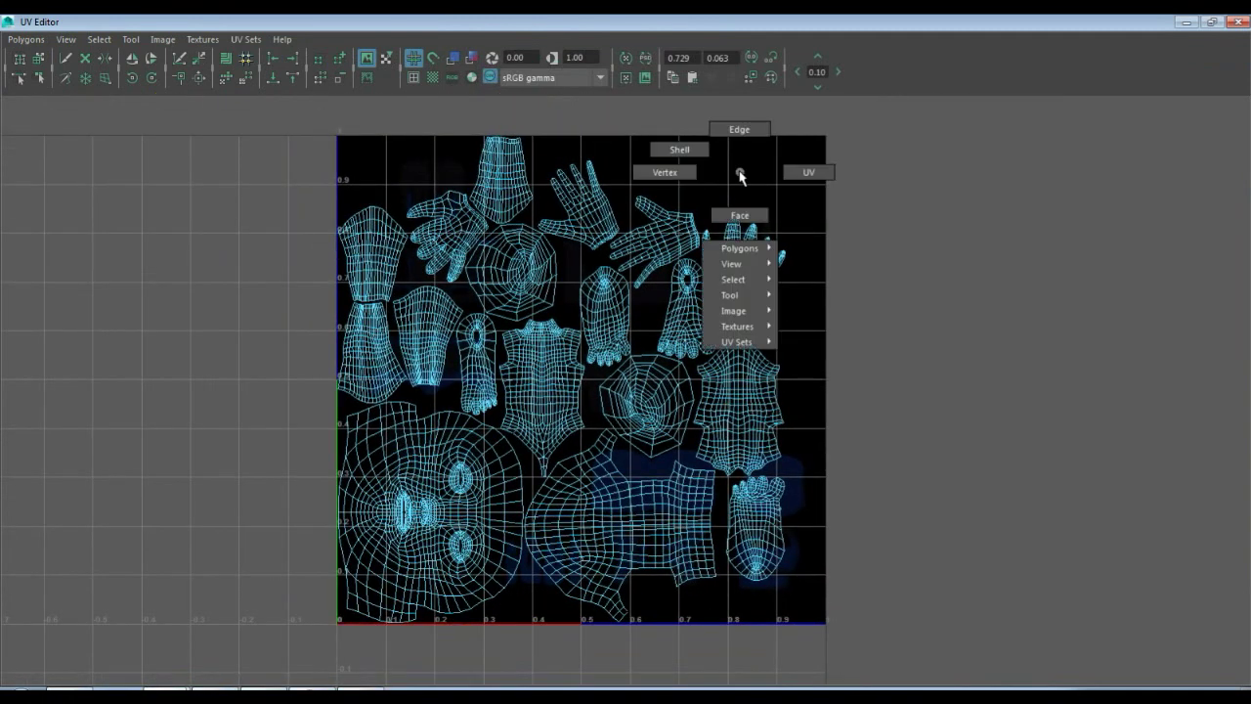
{"action": "mouse_move", "coordinate": [736, 329]}
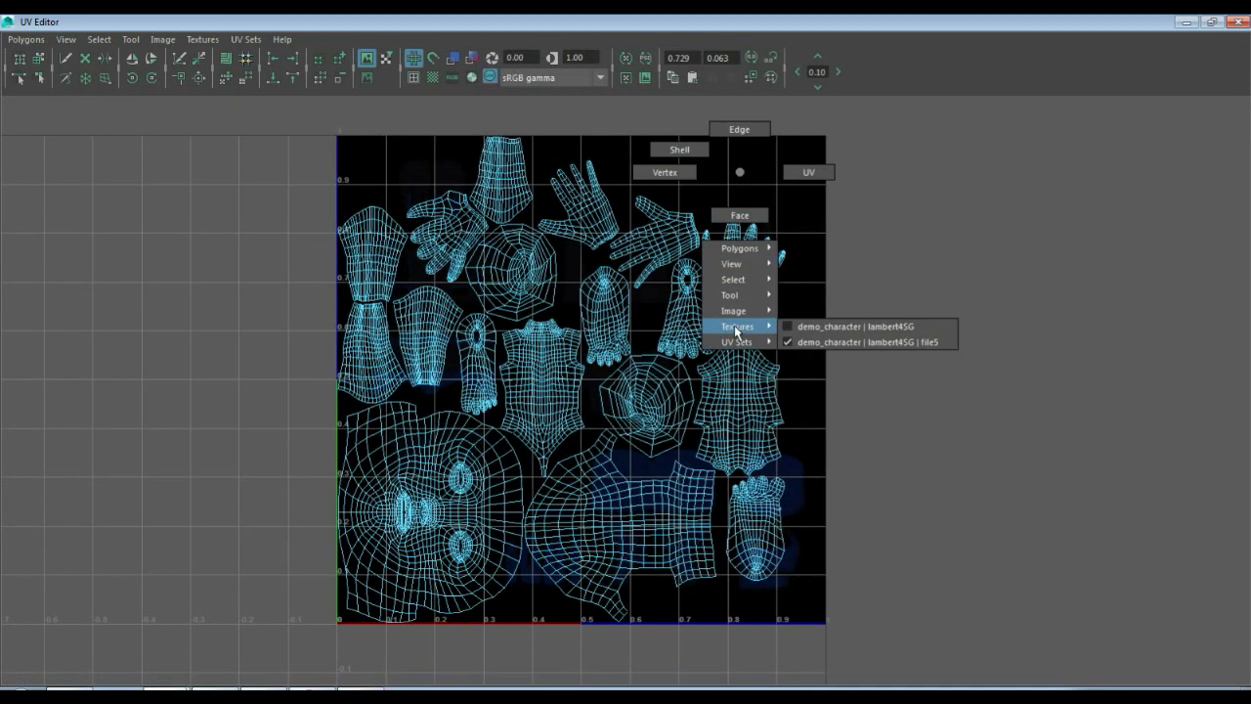
{"action": "right_click", "coordinate": [794, 320]}
{"action": "mouse_move", "coordinate": [794, 459]}
{"action": "left_click", "coordinate": [858, 459]}
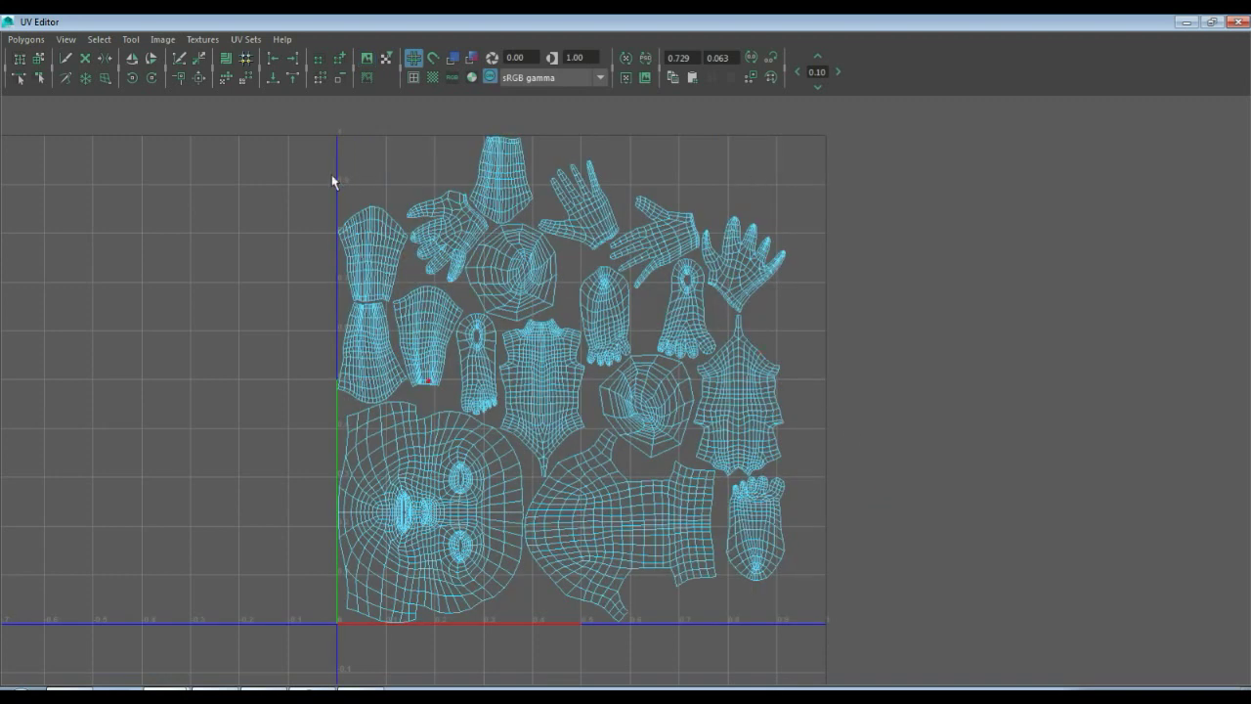
- Move the three rightmost hand shells up into a row along the upper edge of the UV square
{"action": "left_click", "coordinate": [747, 274]}
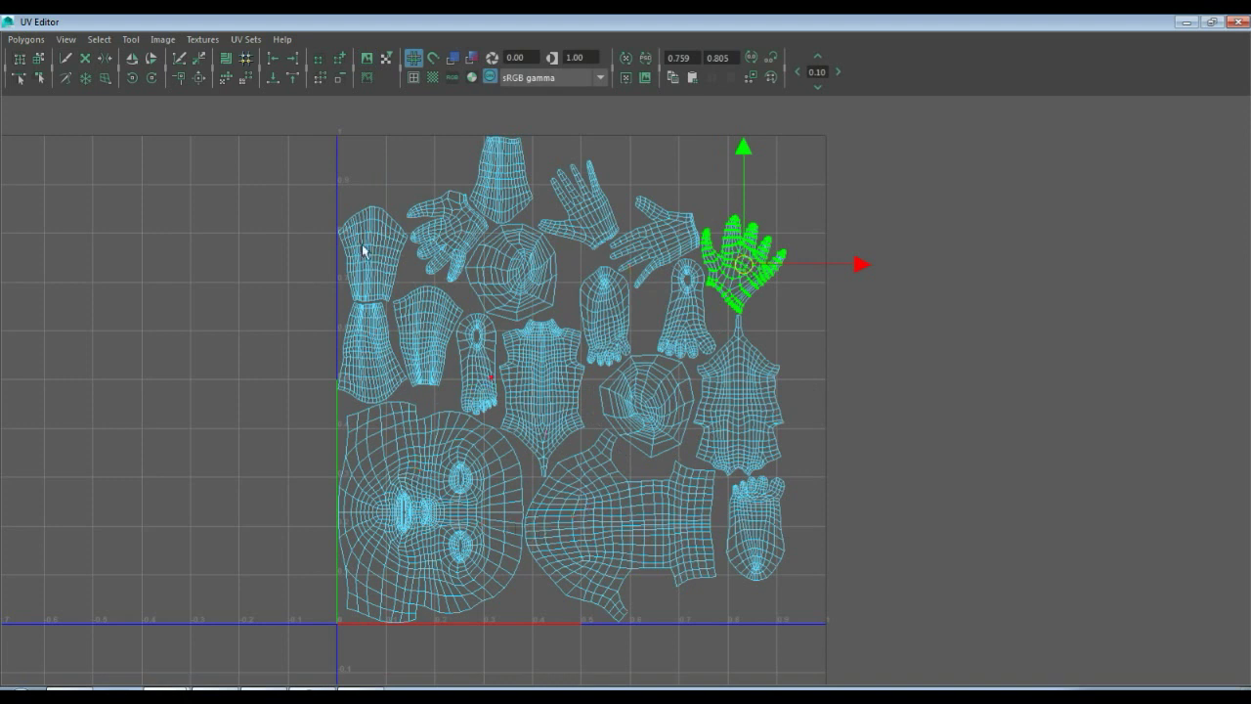
{"action": "left_click_drag", "start_coordinate": [741, 265], "coordinate": [785, 193]}
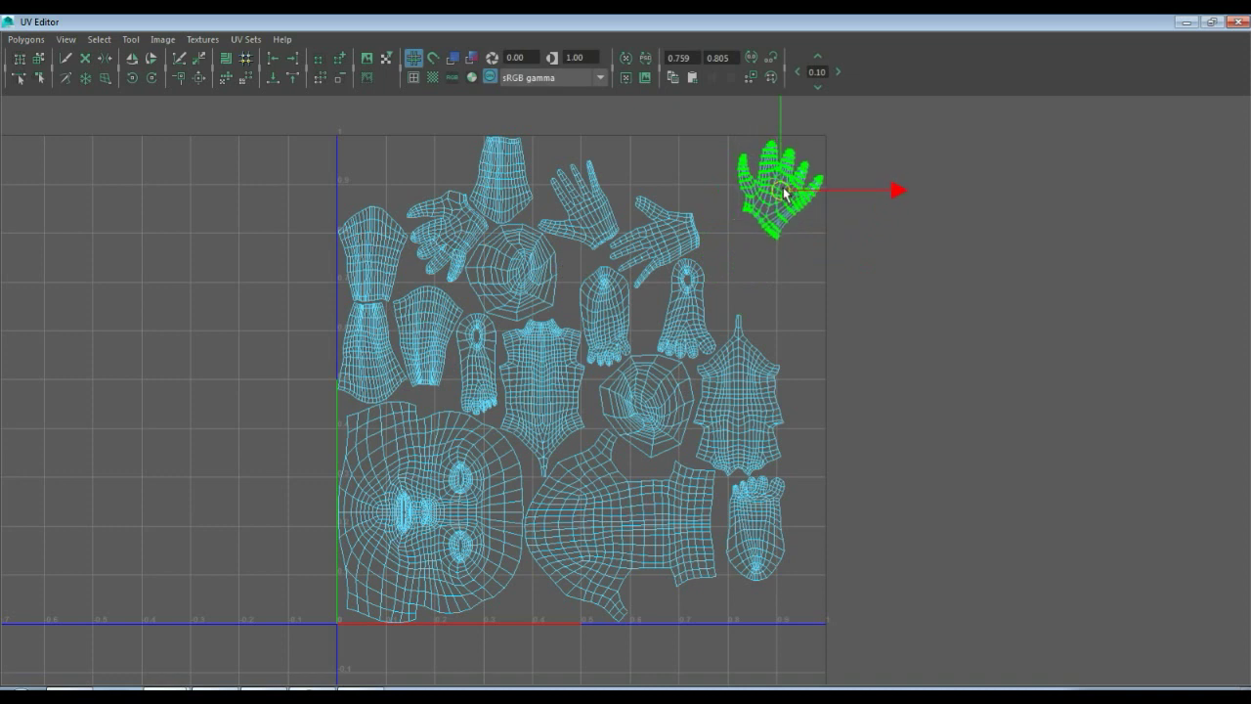
{"action": "left_click", "coordinate": [667, 245]}
{"action": "left_click_drag", "start_coordinate": [659, 240], "coordinate": [676, 184]}
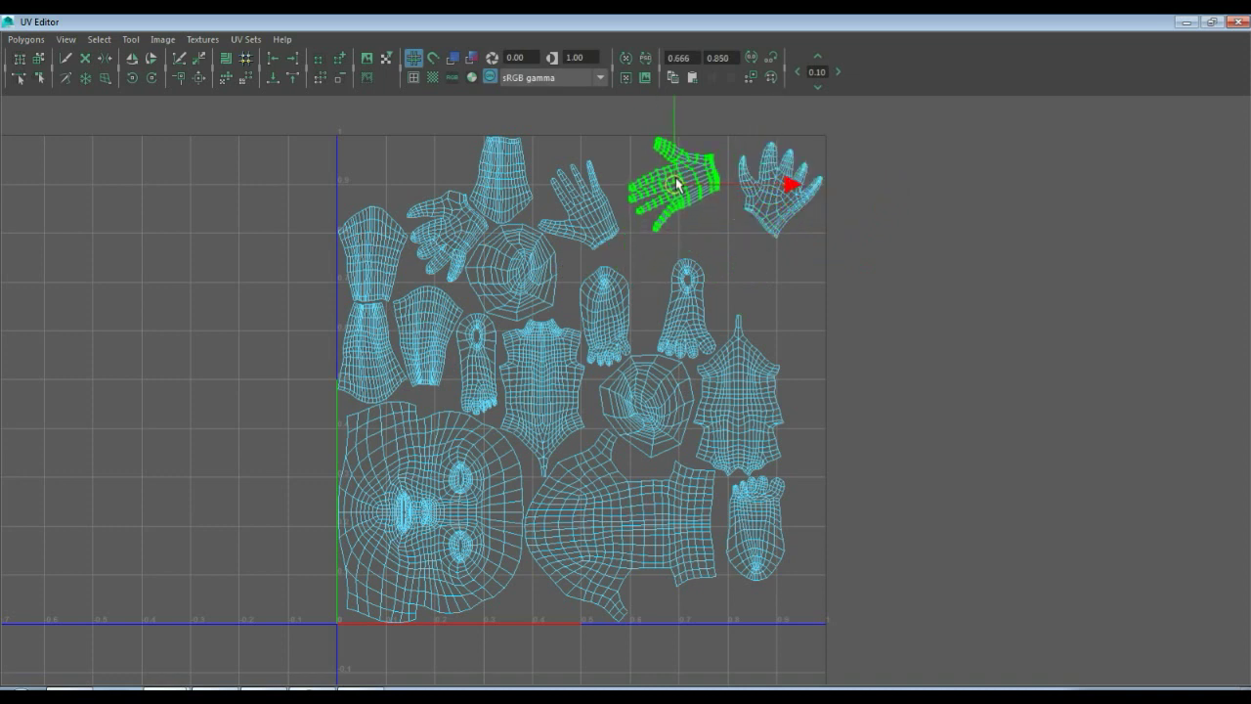
{"action": "left_click", "coordinate": [587, 215]}
{"action": "left_click_drag", "start_coordinate": [585, 208], "coordinate": [584, 184]}
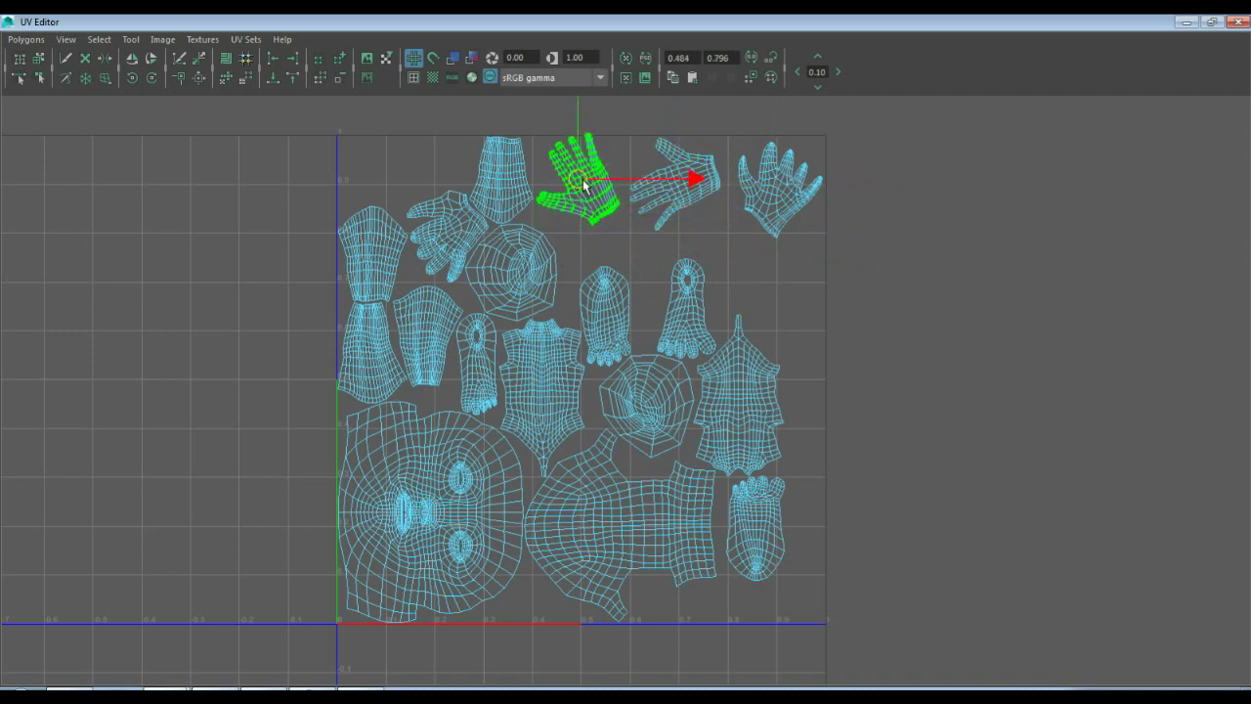
- Move the rightmost torso shell and the foot shell below it toward the right edge of the UV square, with the foot in the lower corner
{"action": "left_click", "coordinate": [741, 381]}
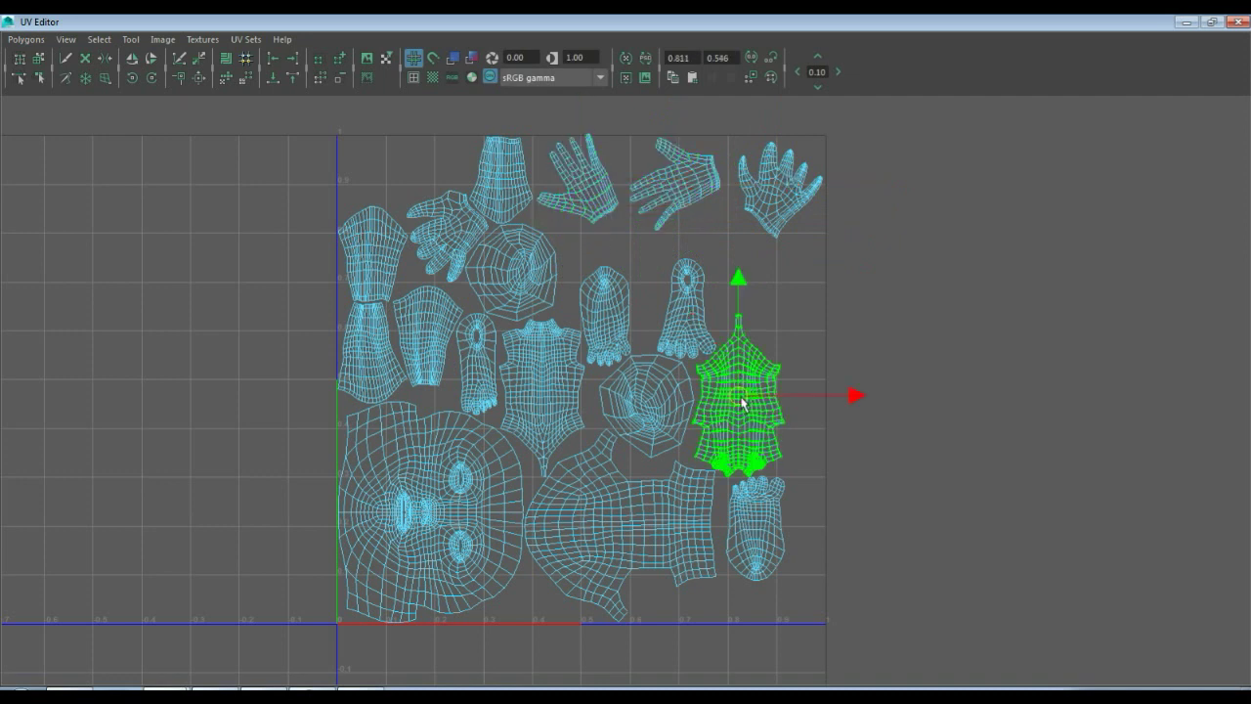
{"action": "left_click_drag", "start_coordinate": [745, 399], "coordinate": [775, 397]}
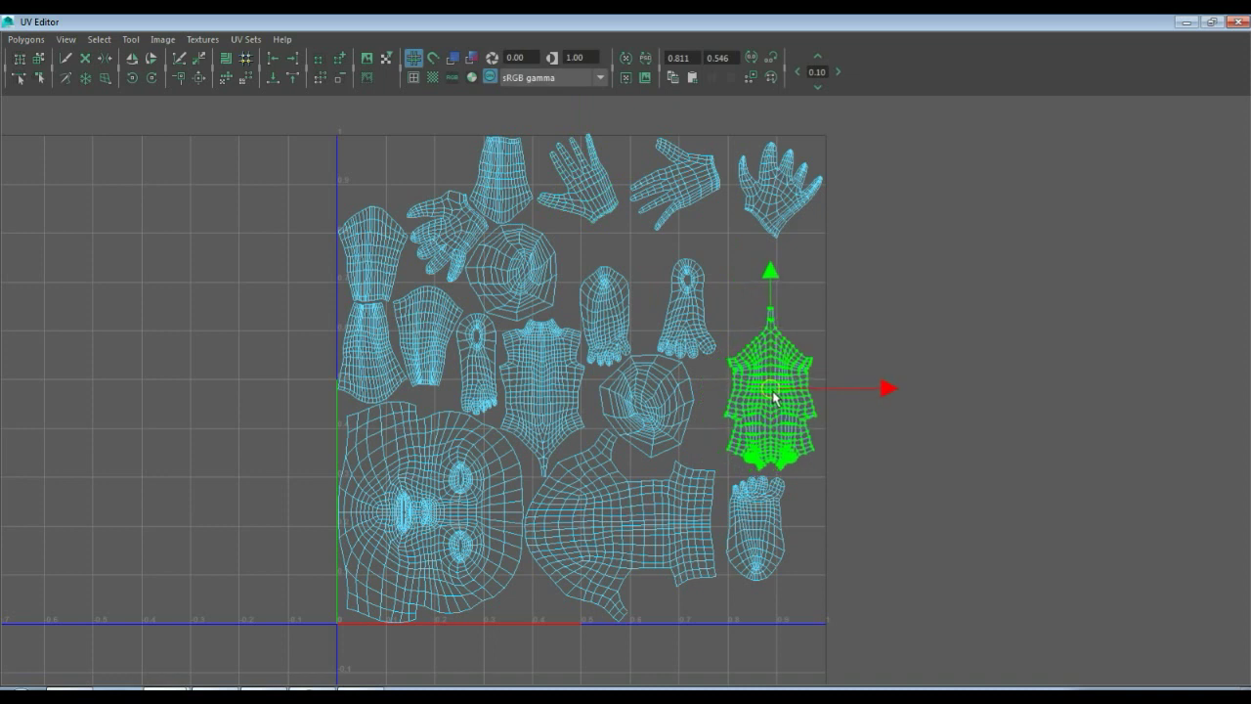
{"action": "left_click", "coordinate": [755, 533]}
{"action": "left_click_drag", "start_coordinate": [758, 535], "coordinate": [787, 567]}
{"action": "left_click", "coordinate": [772, 394]}
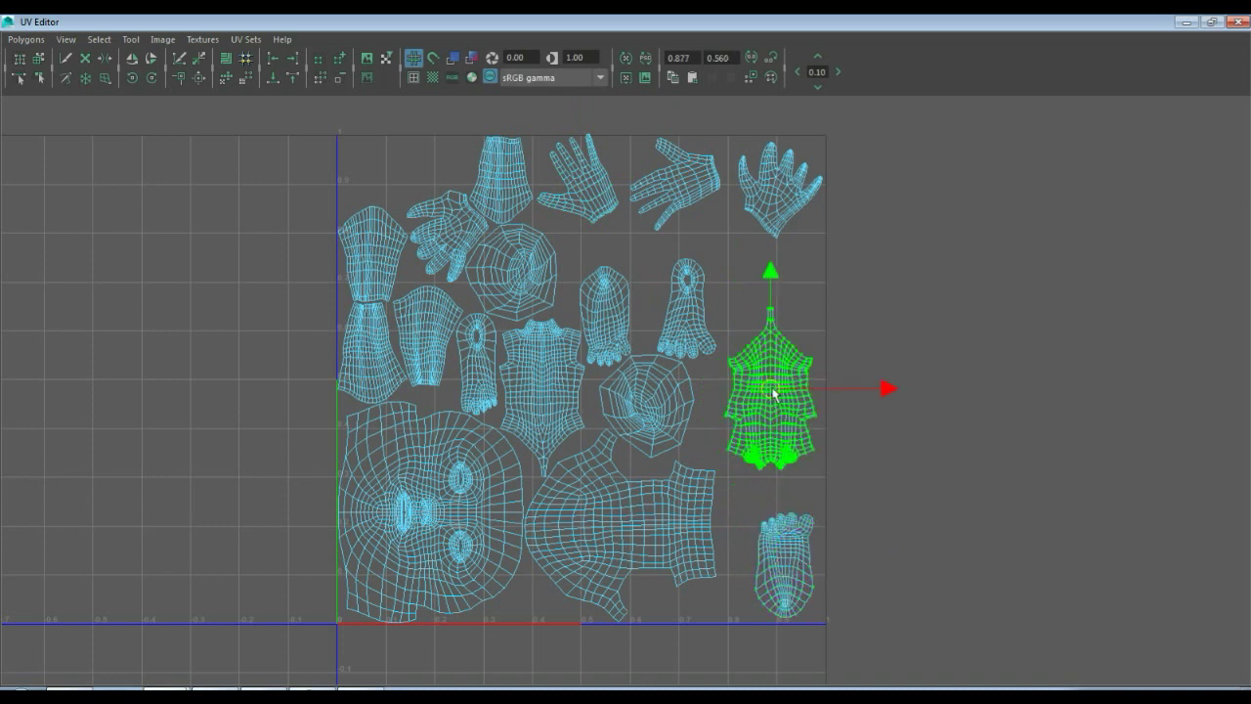
{"action": "left_click_drag", "start_coordinate": [777, 395], "coordinate": [782, 422]}
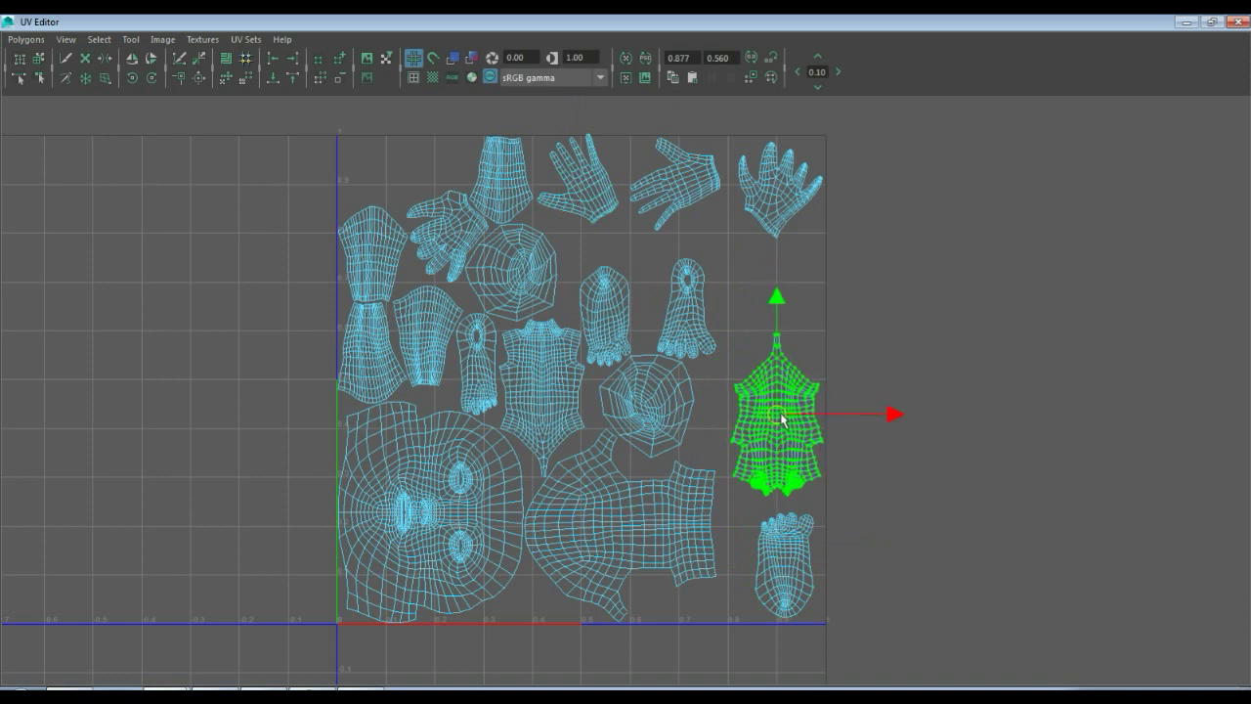
- Rotate the foot shell above the torso shell 90 degrees clockwise and place it under the rightmost hand
{"action": "left_click", "coordinate": [693, 298]}
{"action": "left_click_drag", "start_coordinate": [689, 309], "coordinate": [718, 312]}
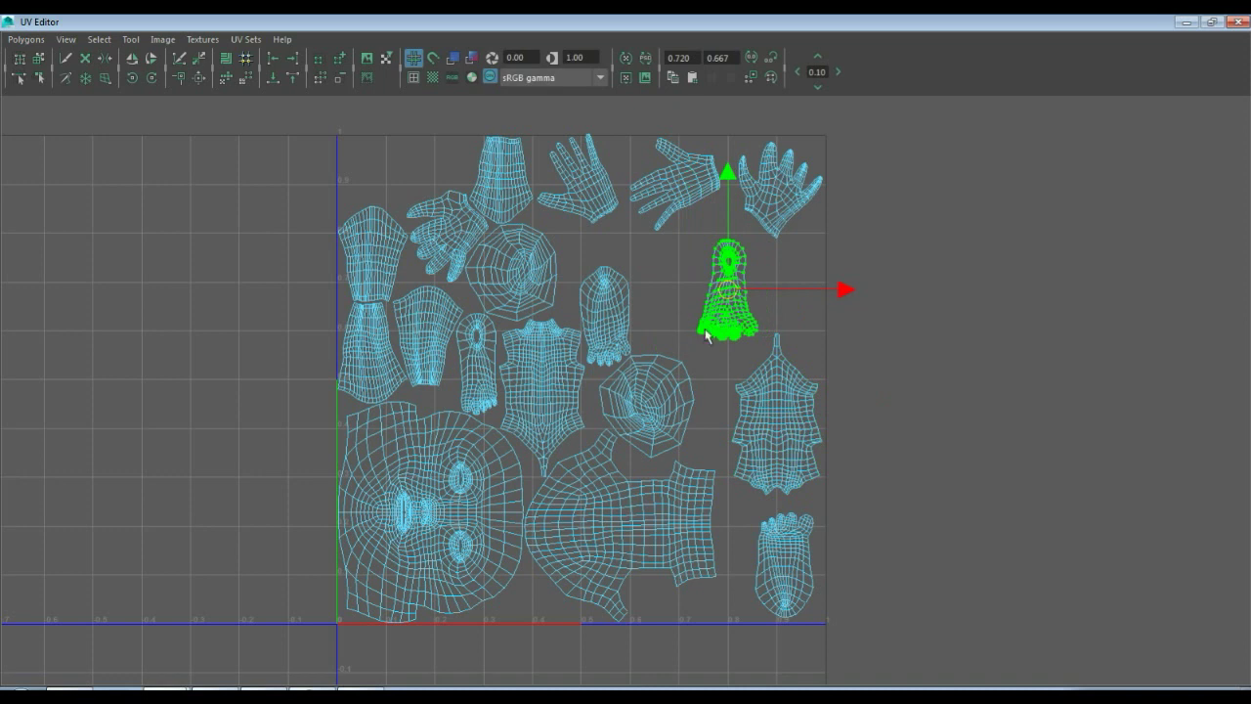
{"action": "left_click", "coordinate": [157, 80]}
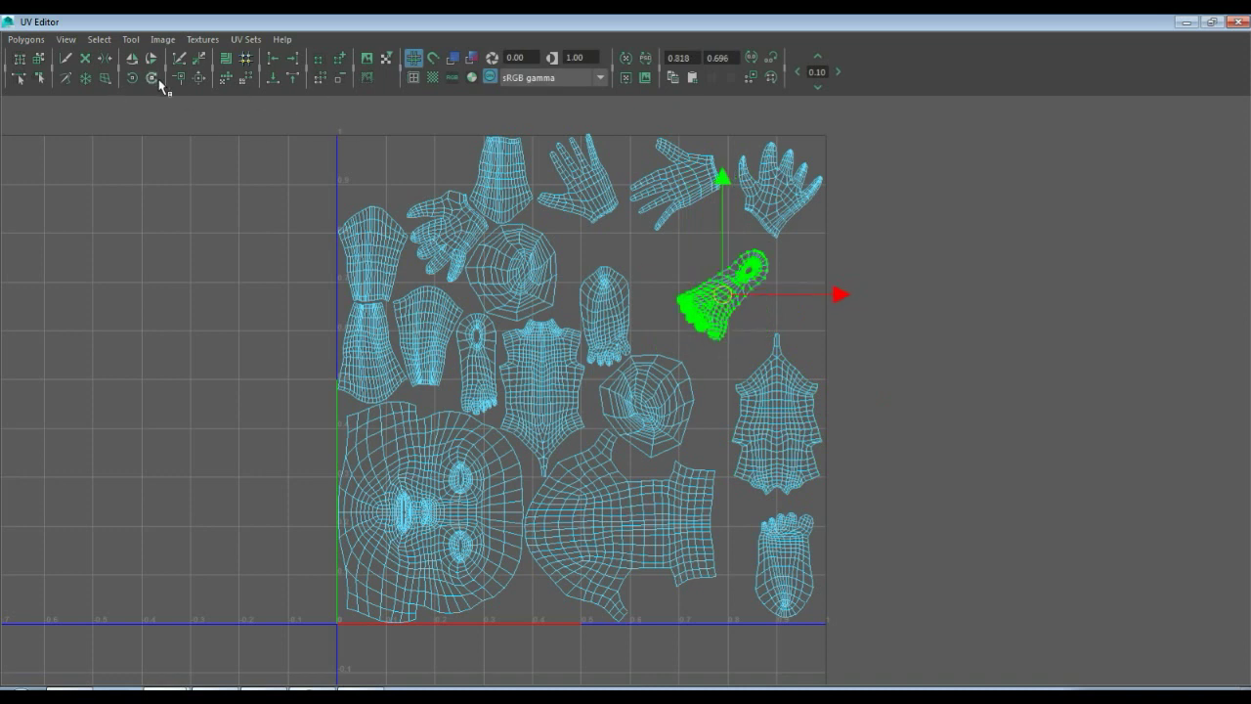
{"action": "left_click", "coordinate": [156, 82]}
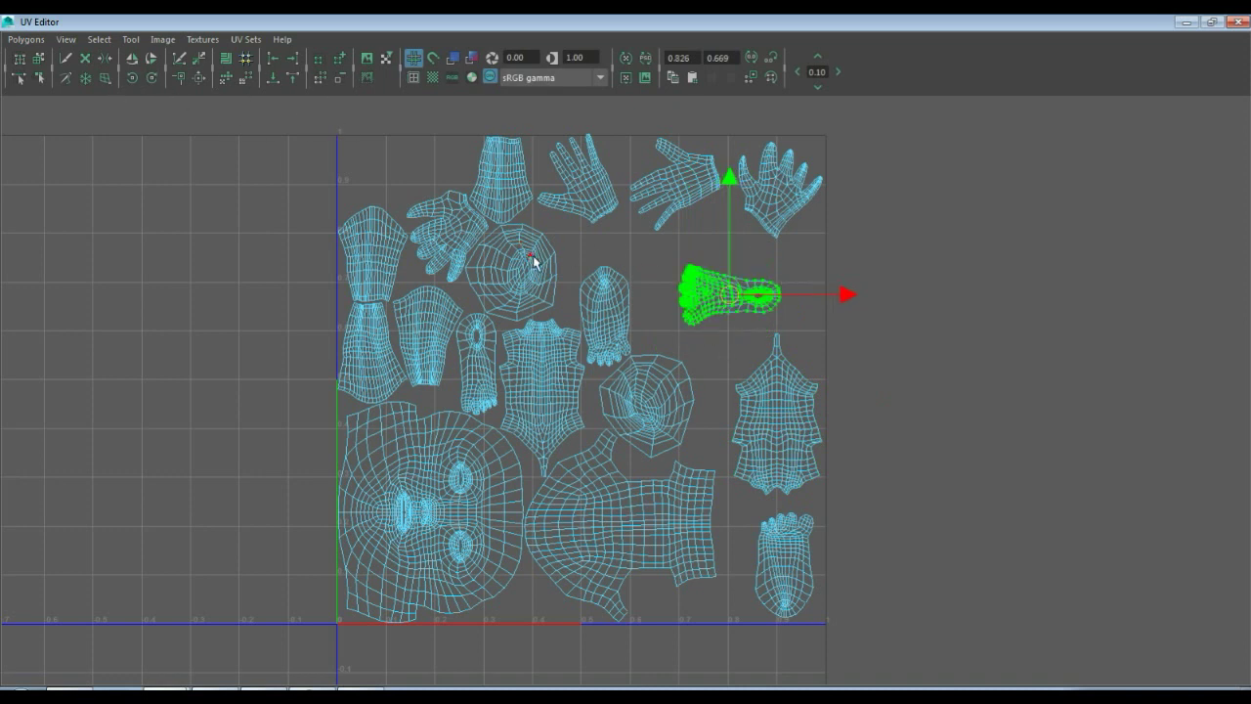
{"action": "left_click_drag", "start_coordinate": [720, 288], "coordinate": [759, 270]}
- Rotate the foot shell near the middle 90 degrees clockwise and place it beside the other horizontal foot shell
{"action": "left_click", "coordinate": [608, 315]}
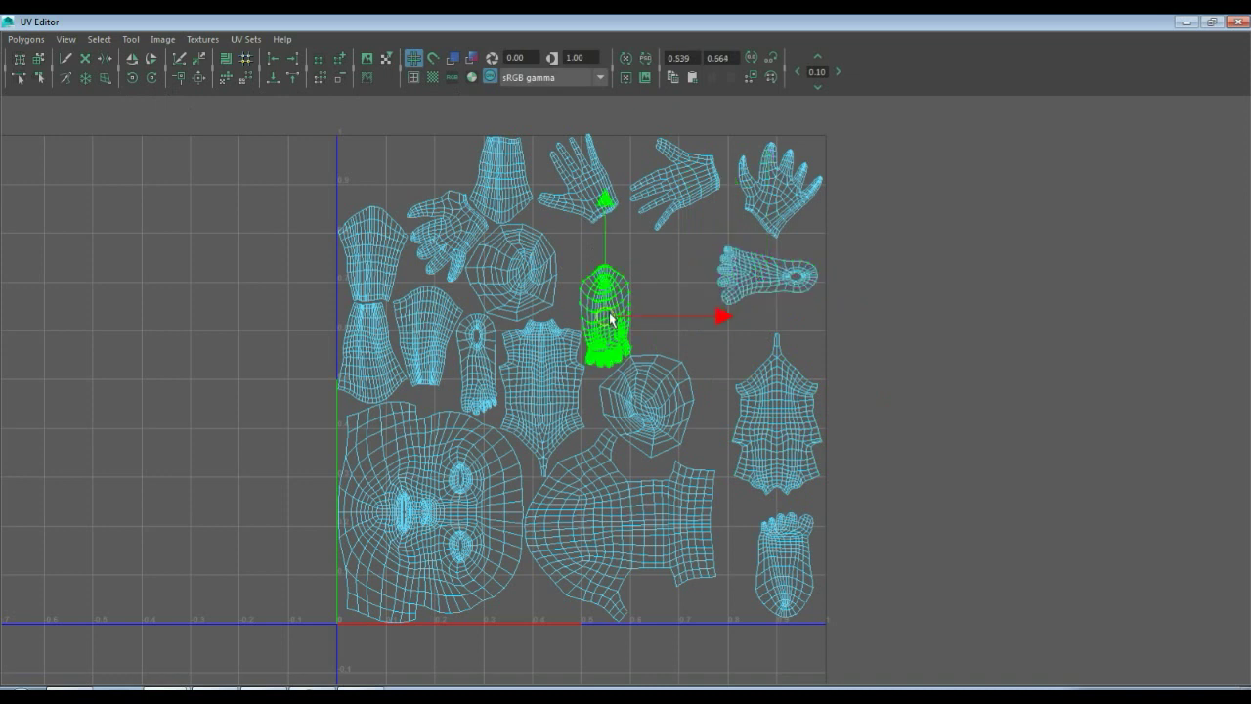
{"action": "left_click", "coordinate": [152, 78]}
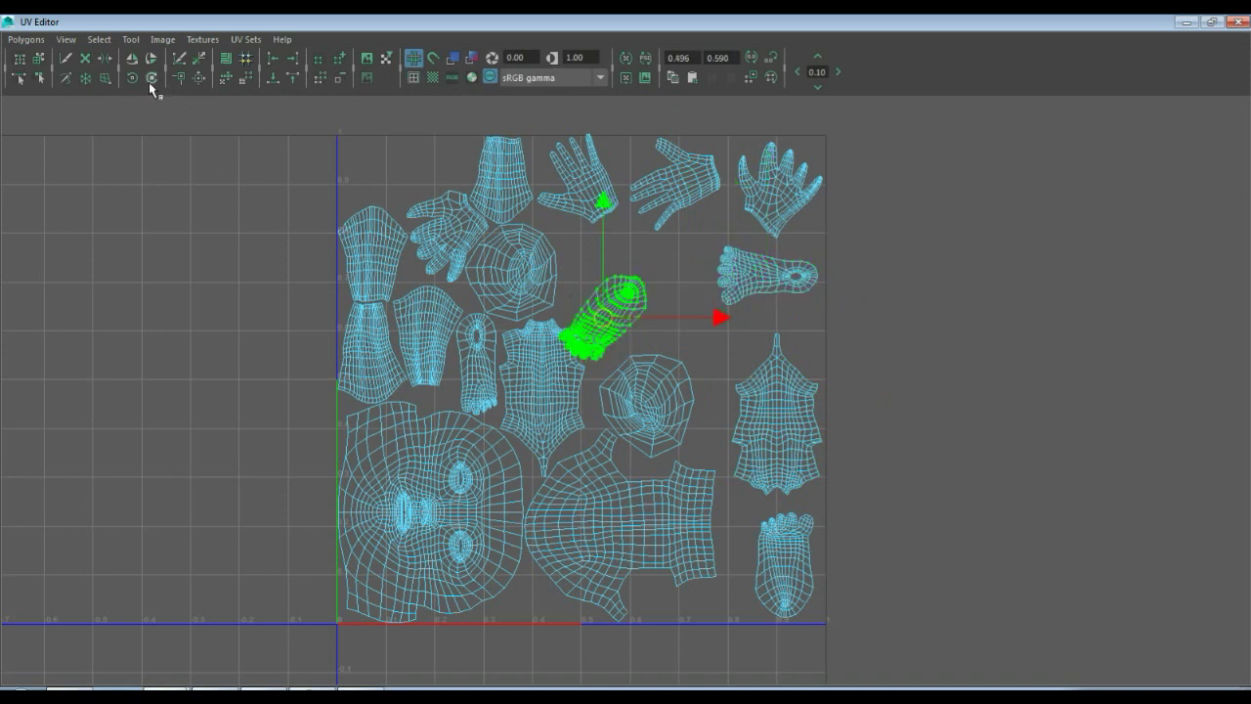
{"action": "left_click", "coordinate": [152, 78]}
{"action": "left_click_drag", "start_coordinate": [608, 323], "coordinate": [653, 279]}
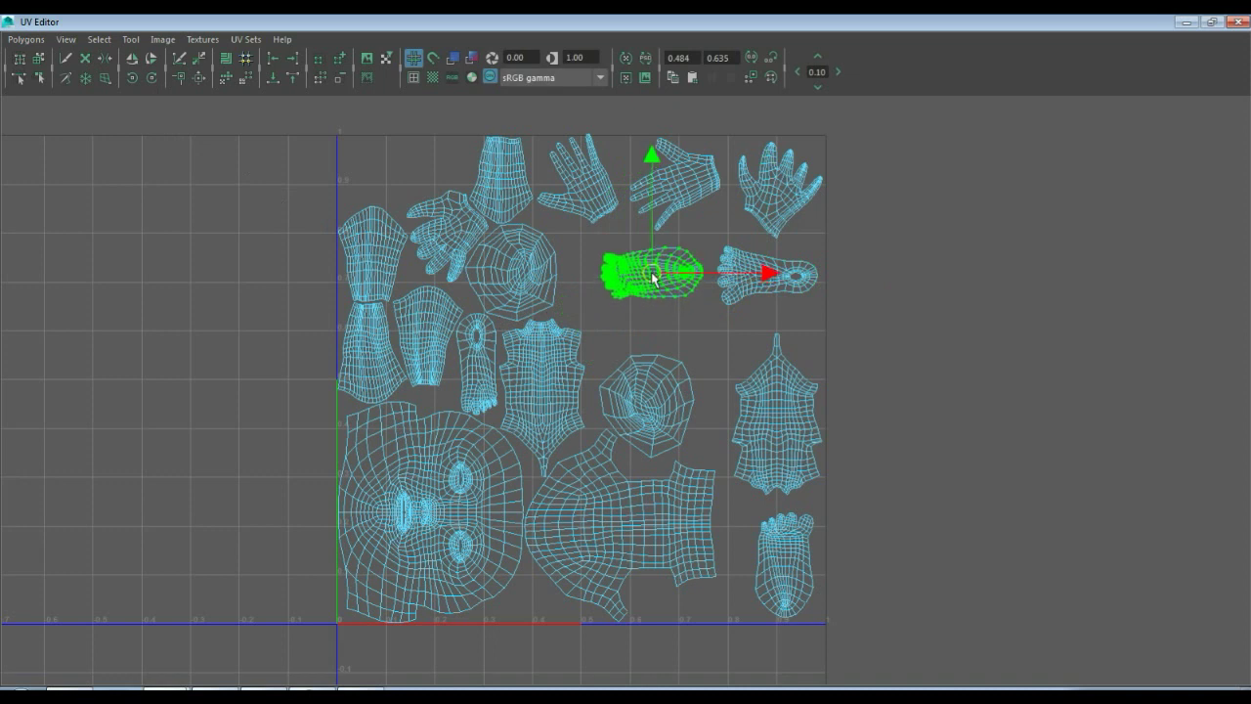
- Move the round ear shell above the neck shell out of the UV square to its left
{"action": "left_click", "coordinate": [650, 412]}
{"action": "left_click_drag", "start_coordinate": [647, 403], "coordinate": [209, 280]}
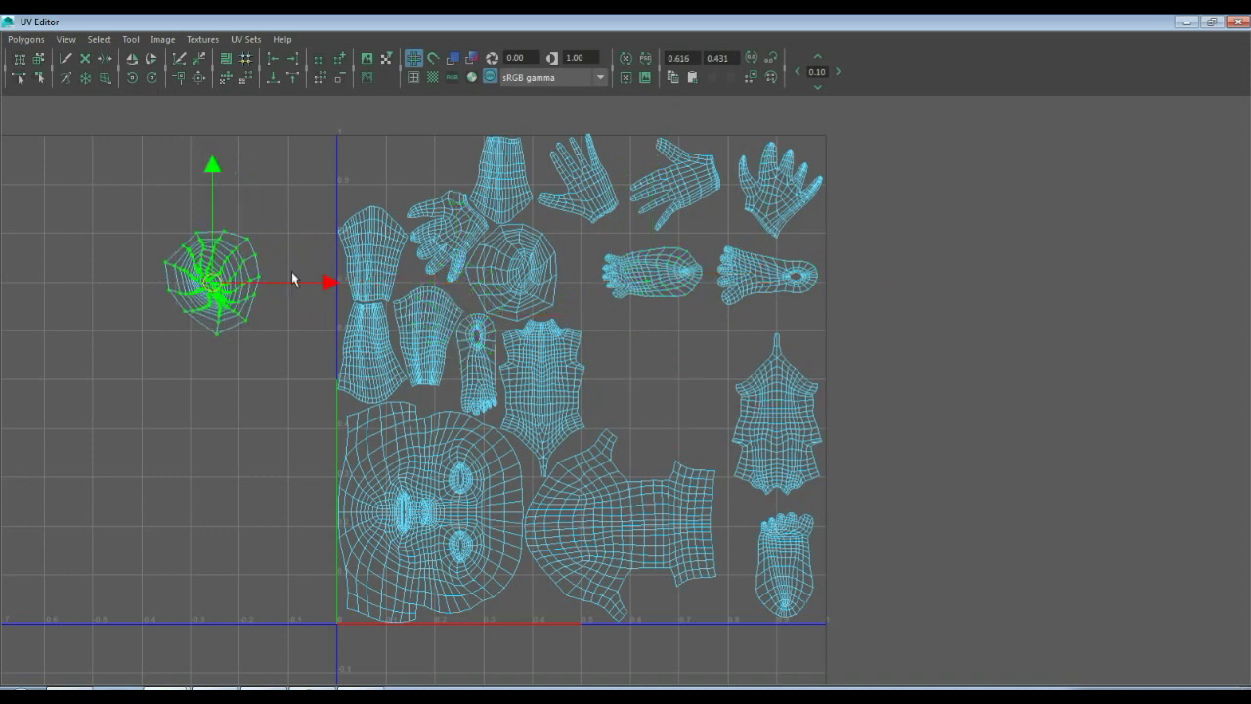
- Move the remaining round ear shell out of the UV square to its left and the lower-left hand shell out to its right
{"action": "left_click", "coordinate": [510, 273]}
{"action": "left_click_drag", "start_coordinate": [510, 272], "coordinate": [101, 180]}
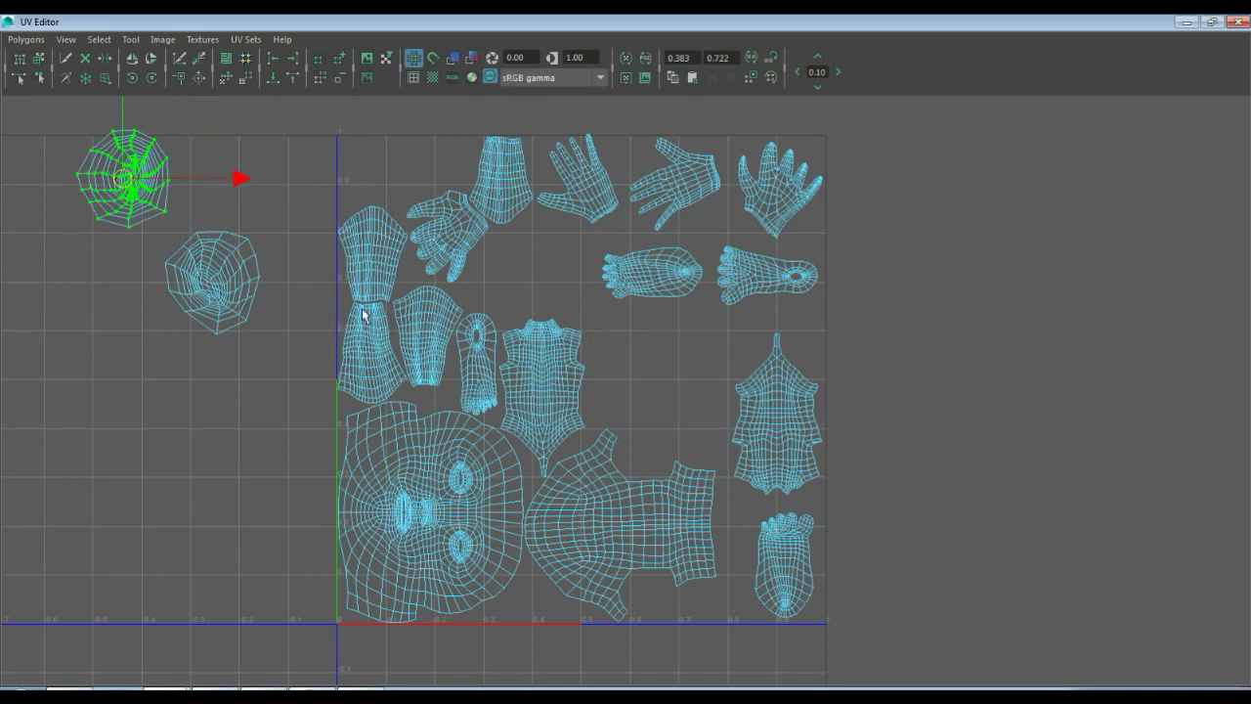
{"action": "left_click", "coordinate": [442, 232]}
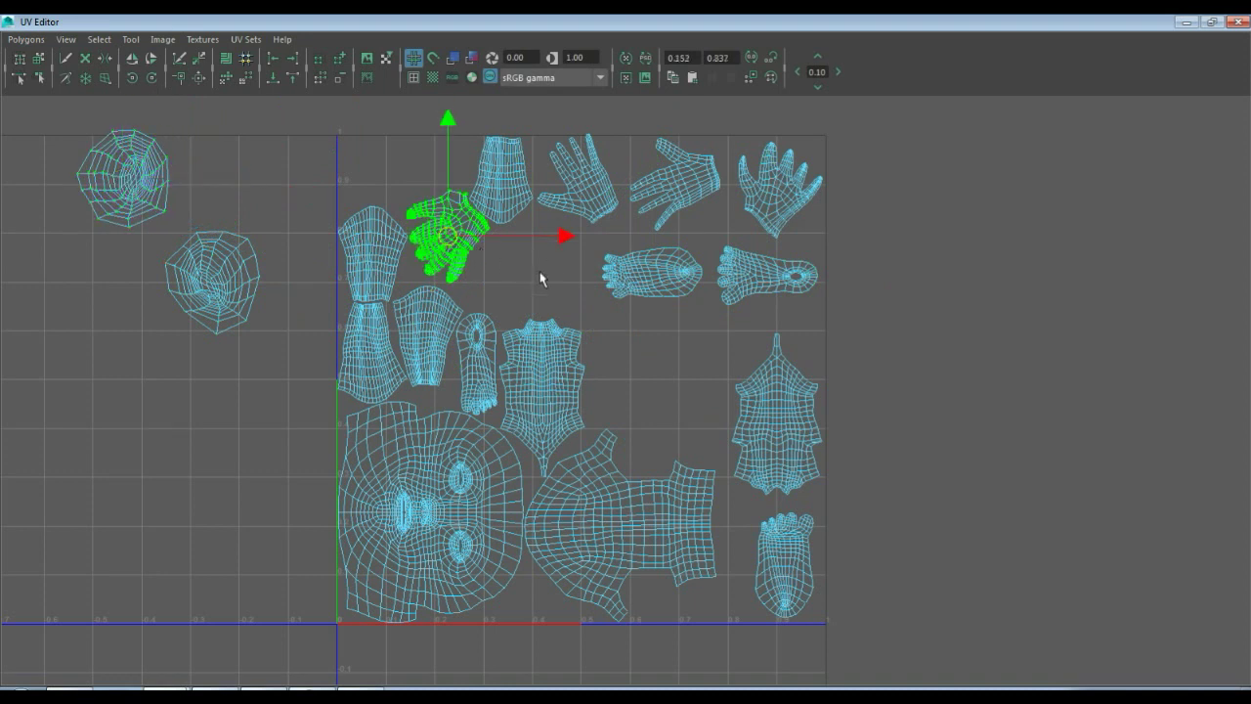
{"action": "left_click_drag", "start_coordinate": [432, 239], "coordinate": [878, 194]}
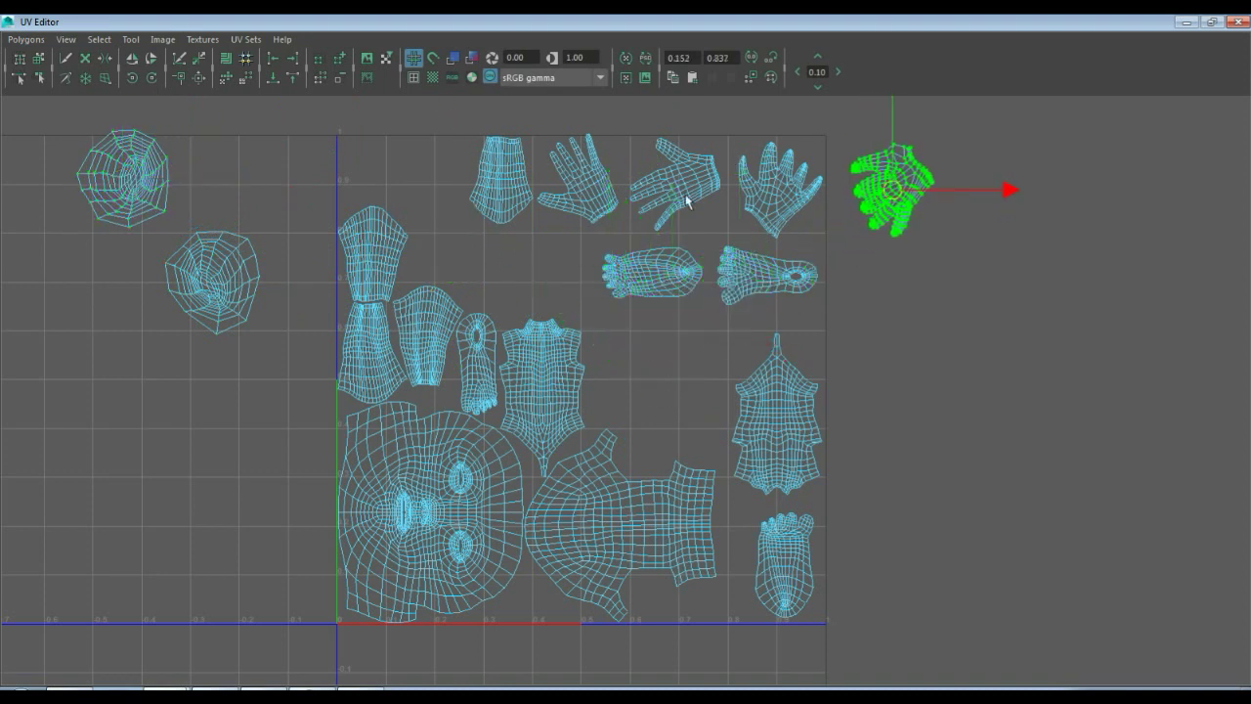
- Place the leftmost upper limb shell in the square's upper-left corner and align the top-row limb shell level with it
{"action": "left_click", "coordinate": [360, 258]}
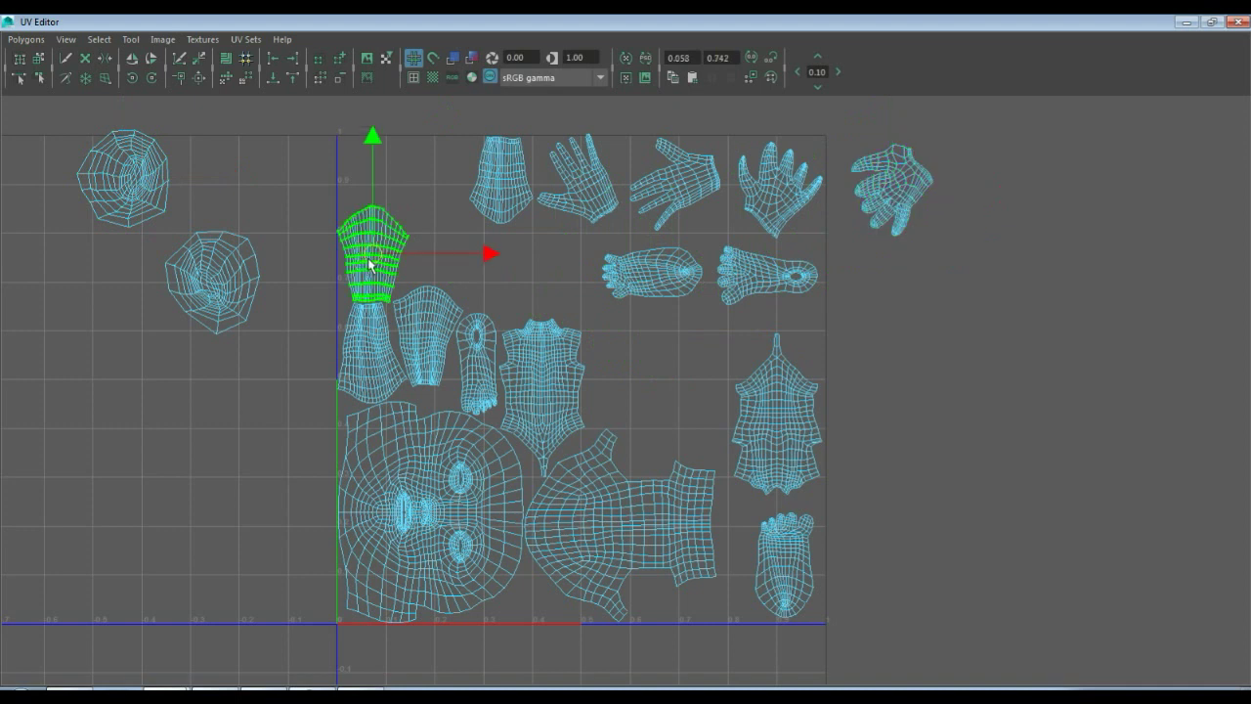
{"action": "left_click_drag", "start_coordinate": [366, 264], "coordinate": [385, 186]}
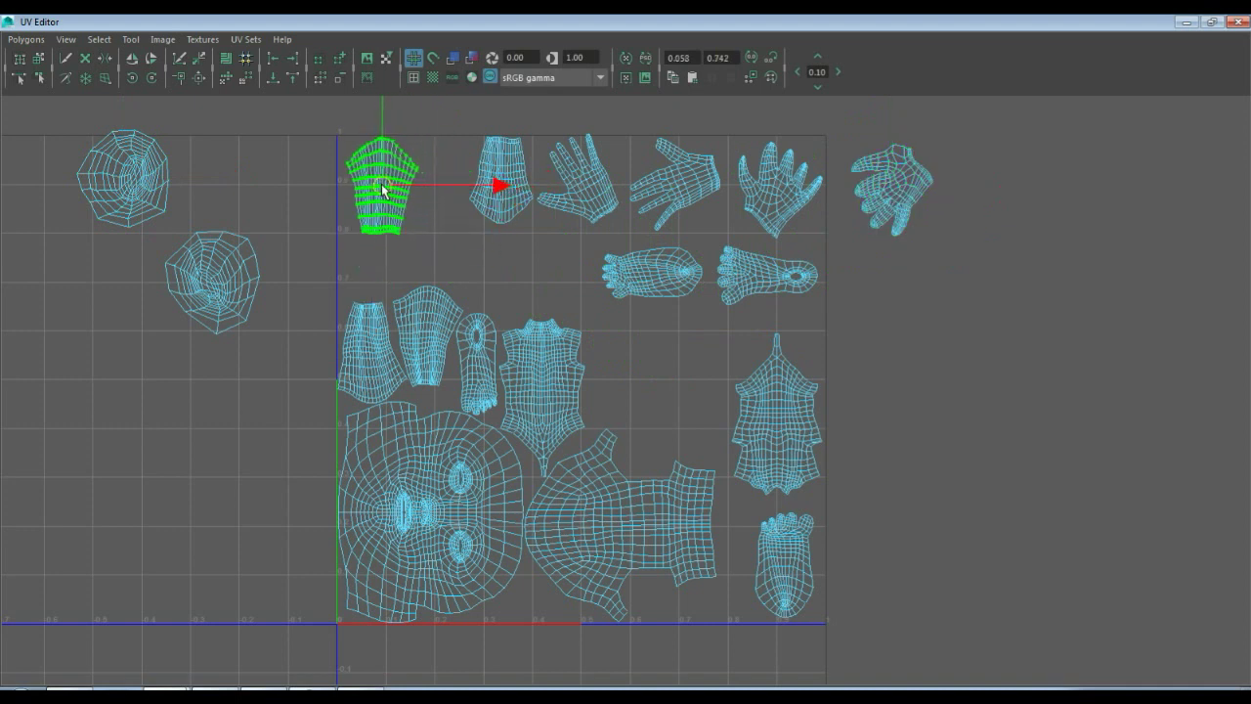
{"action": "left_click", "coordinate": [421, 323]}
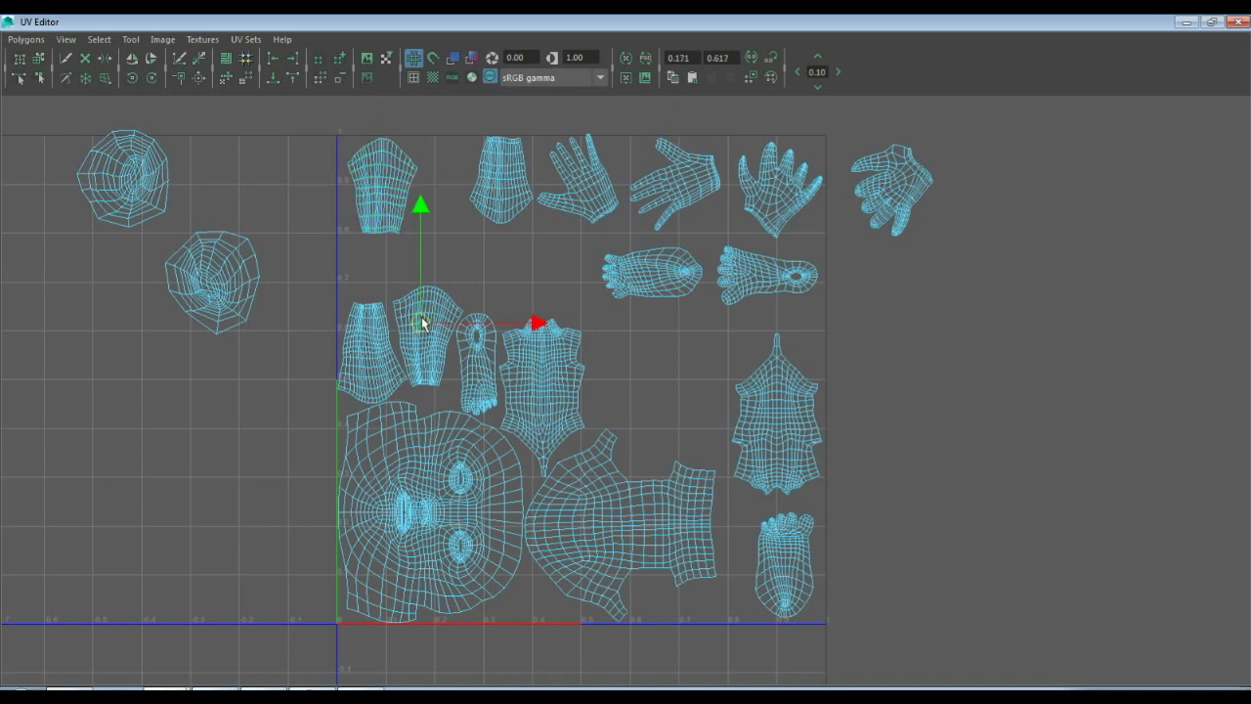
{"action": "left_click", "coordinate": [496, 187]}
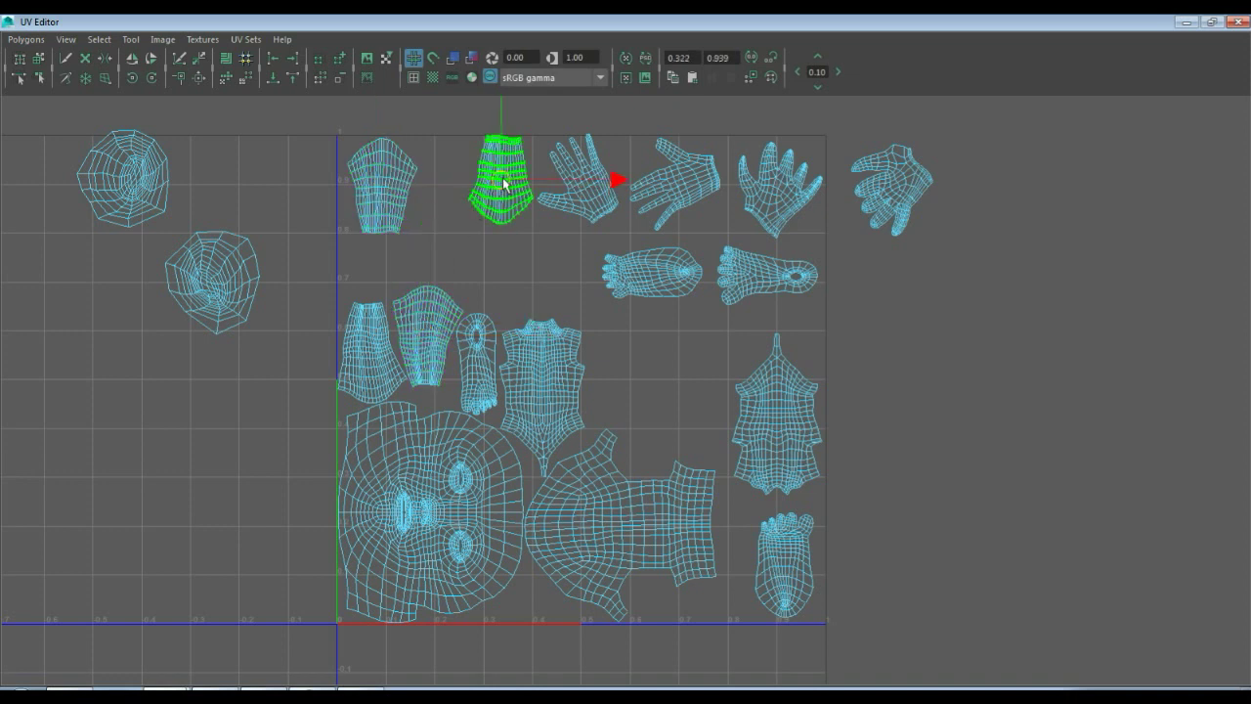
{"action": "mouse_move", "coordinate": [503, 182]}
{"action": "left_mouse_down"}
{"action": "mouse_move", "coordinate": [482, 195]}
{"action": "mouse_move", "coordinate": [490, 181]}
{"action": "left_mouse_up"}
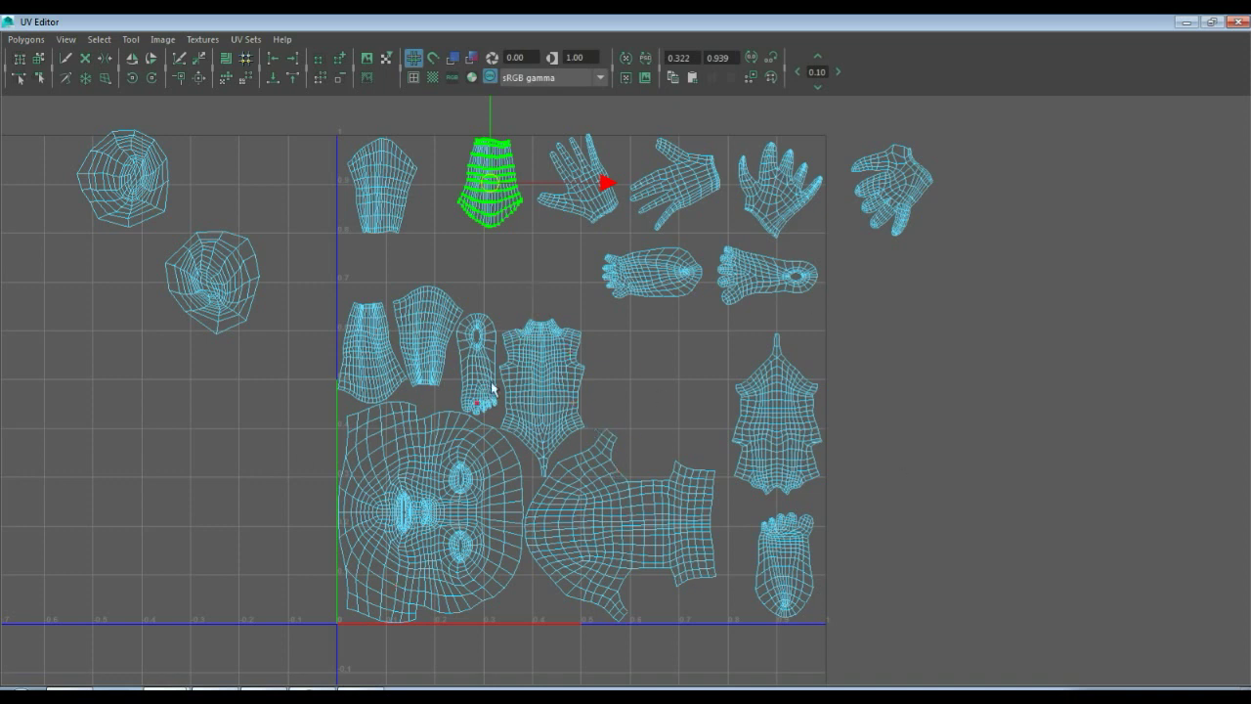
- Move both torso shells out of the UV square to its right, side by side
{"action": "left_click", "coordinate": [550, 376]}
{"action": "left_click_drag", "start_coordinate": [550, 385], "coordinate": [966, 388]}
{"action": "left_click", "coordinate": [772, 401]}
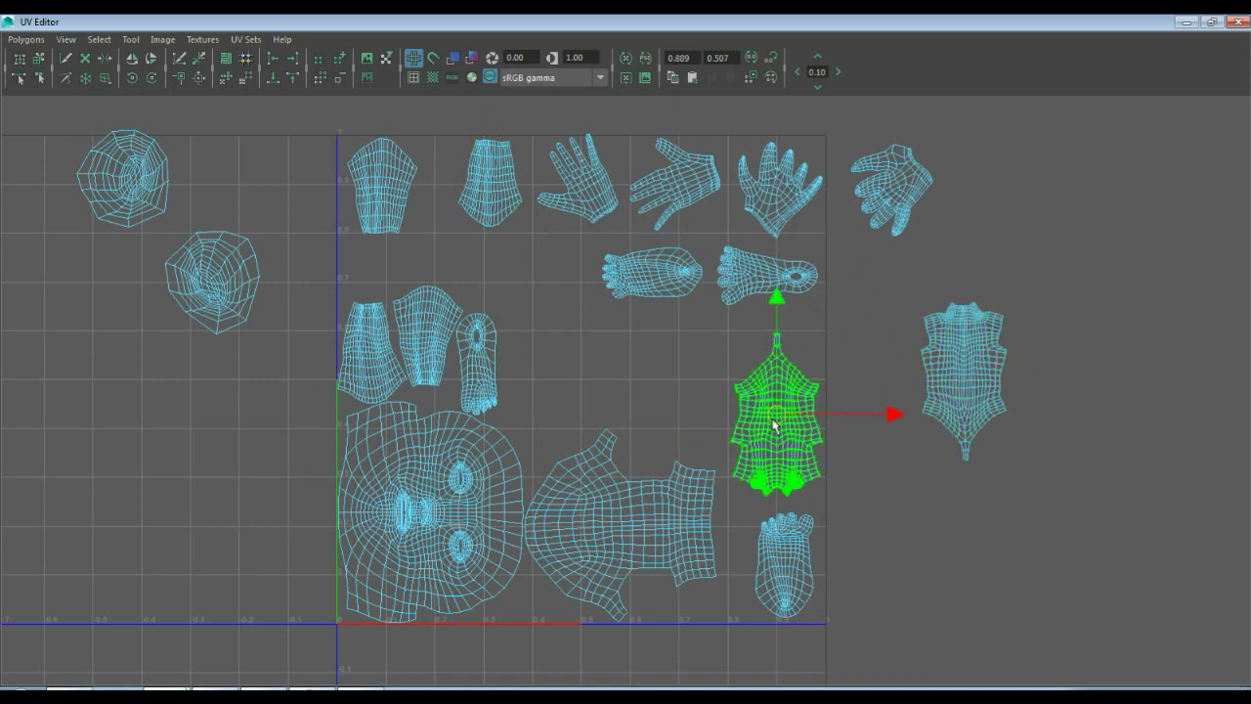
{"action": "left_click_drag", "start_coordinate": [772, 400], "coordinate": [1070, 368]}
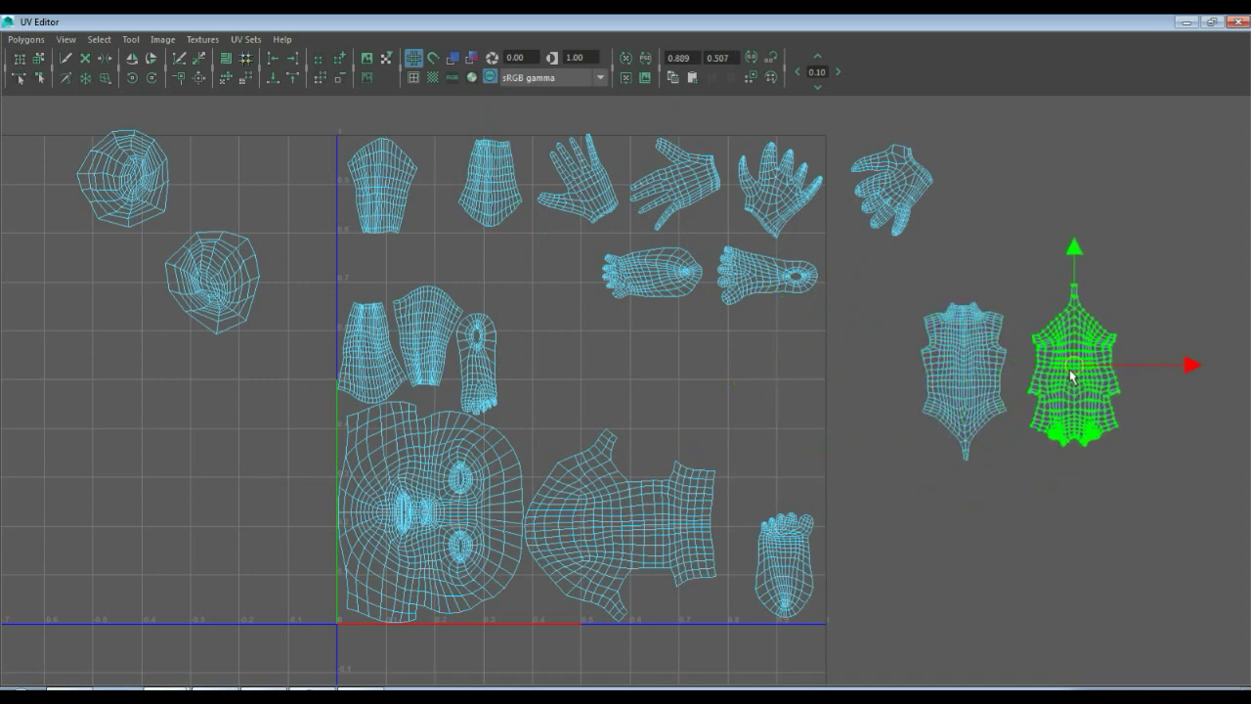
- Move the upright foot shell and the two limb shells above the head up into a second row beneath the top row
{"action": "left_click", "coordinate": [475, 371]}
{"action": "left_click_drag", "start_coordinate": [475, 372], "coordinate": [576, 290]}
{"action": "left_click", "coordinate": [439, 337]}
{"action": "left_click_drag", "start_coordinate": [440, 337], "coordinate": [506, 289]}
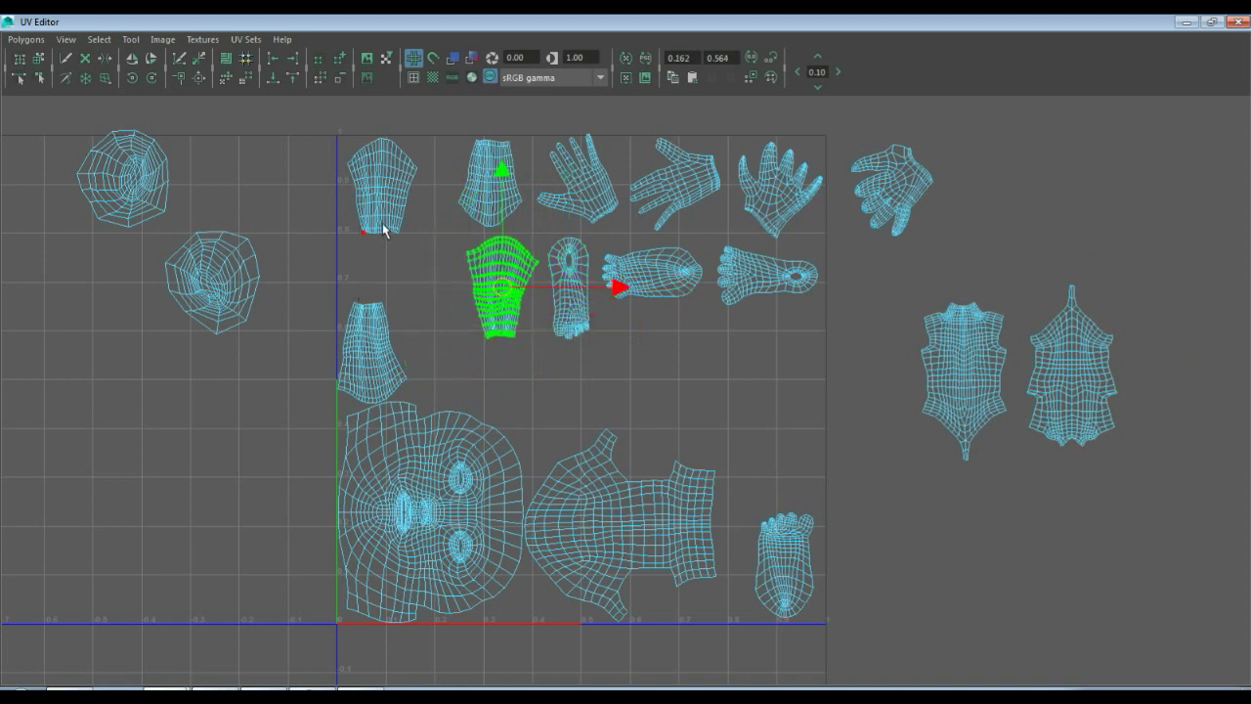
{"action": "left_click", "coordinate": [387, 193]}
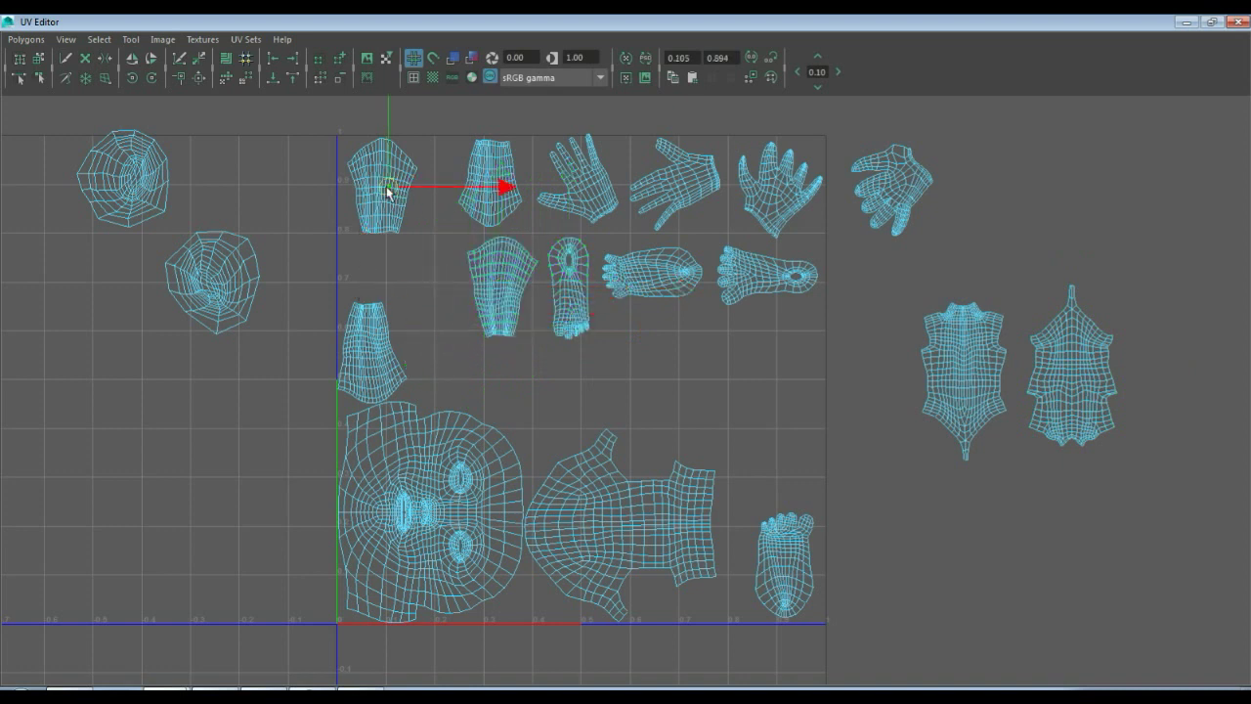
{"action": "left_click", "coordinate": [377, 350]}
{"action": "left_click_drag", "start_coordinate": [377, 350], "coordinate": [385, 294]}
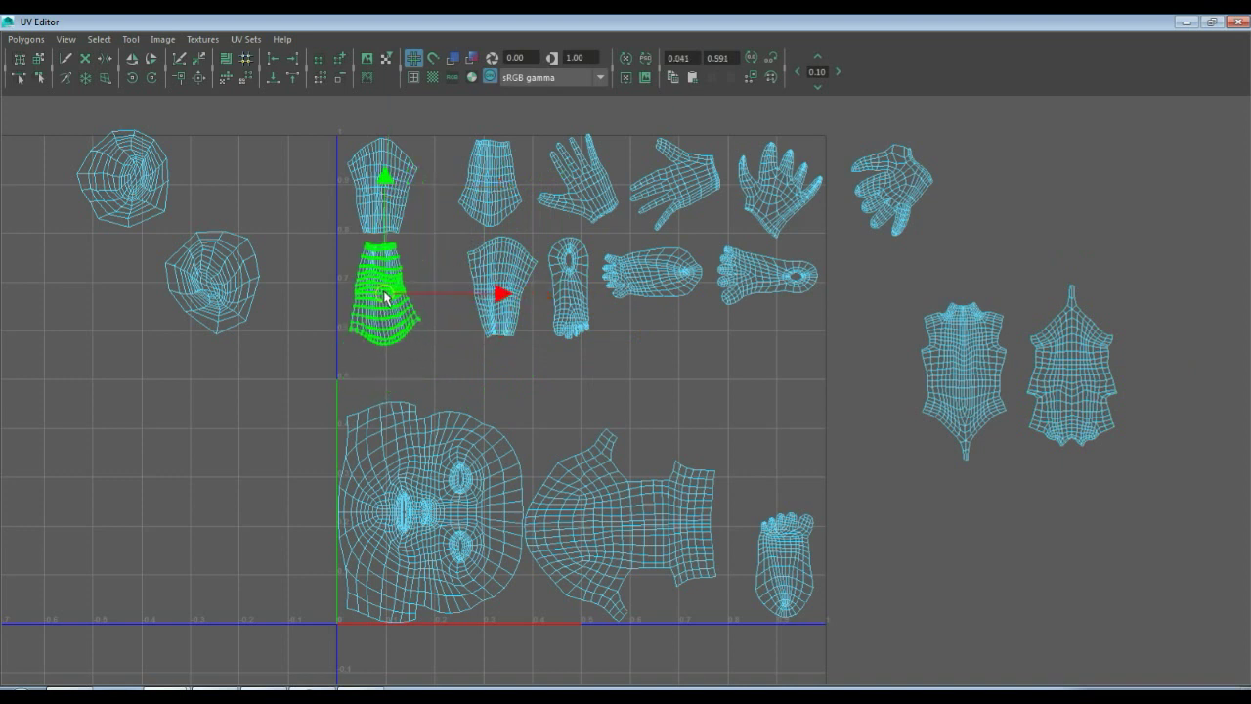
- Shift the second limb shell and the upright foot shell of the second row left to tighten their spacing
{"action": "left_click", "coordinate": [473, 274]}
{"action": "left_click_drag", "start_coordinate": [498, 283], "coordinate": [458, 288]}
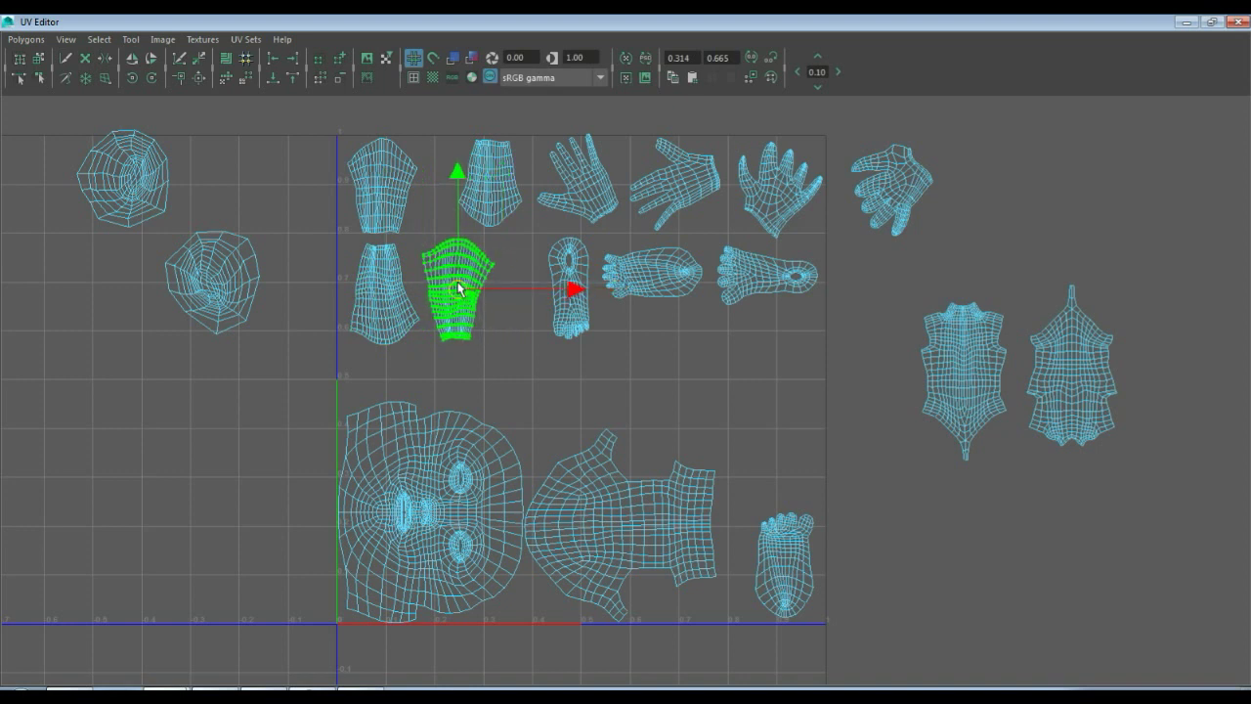
{"action": "left_click", "coordinate": [499, 313]}
{"action": "left_click", "coordinate": [560, 296]}
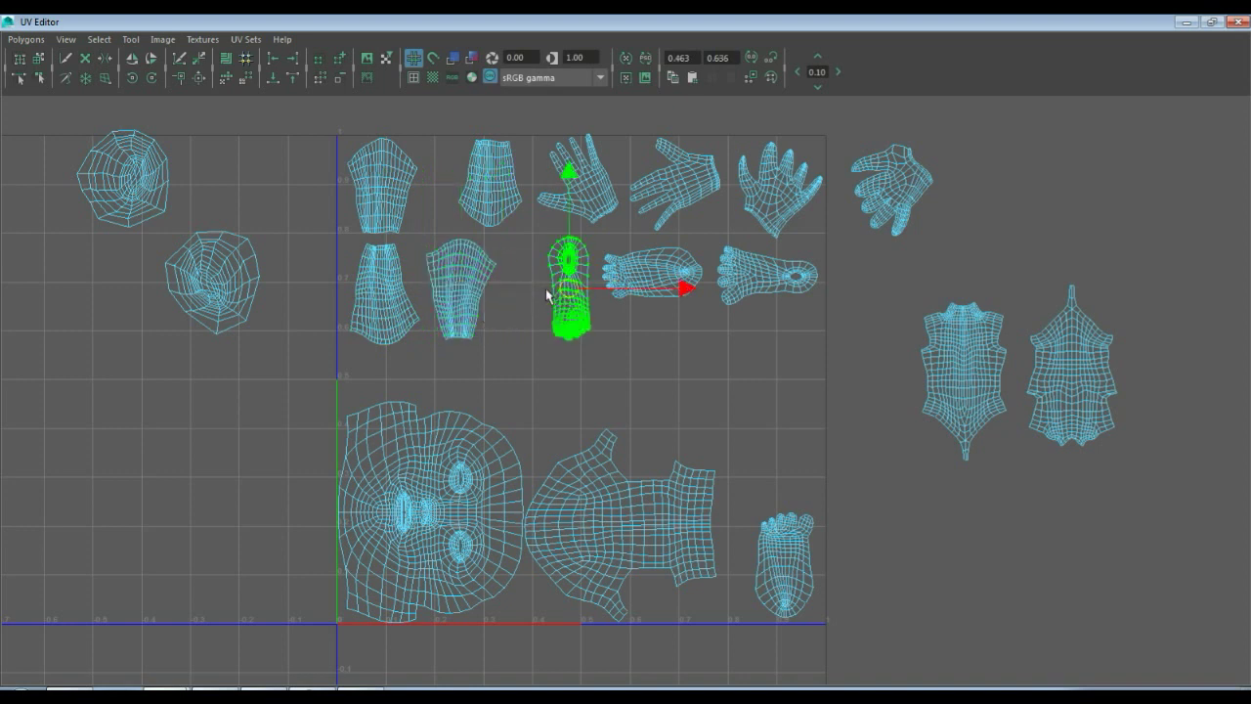
{"action": "left_click_drag", "start_coordinate": [548, 295], "coordinate": [527, 294]}
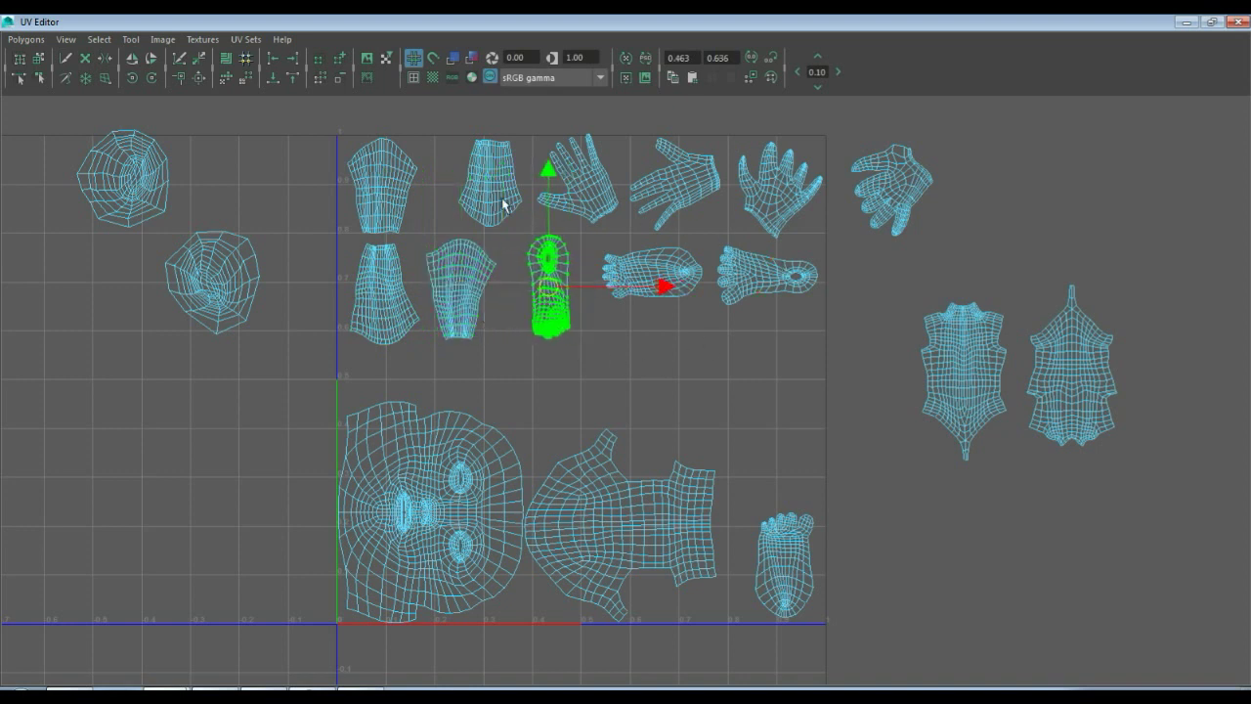
- Shift the second limb shell and the first hand shell of the top row left, closing the gap beside the corner limb
{"action": "left_click_drag", "start_coordinate": [898, 192], "coordinate": [899, 234]}
{"action": "left_click", "coordinate": [640, 286]}
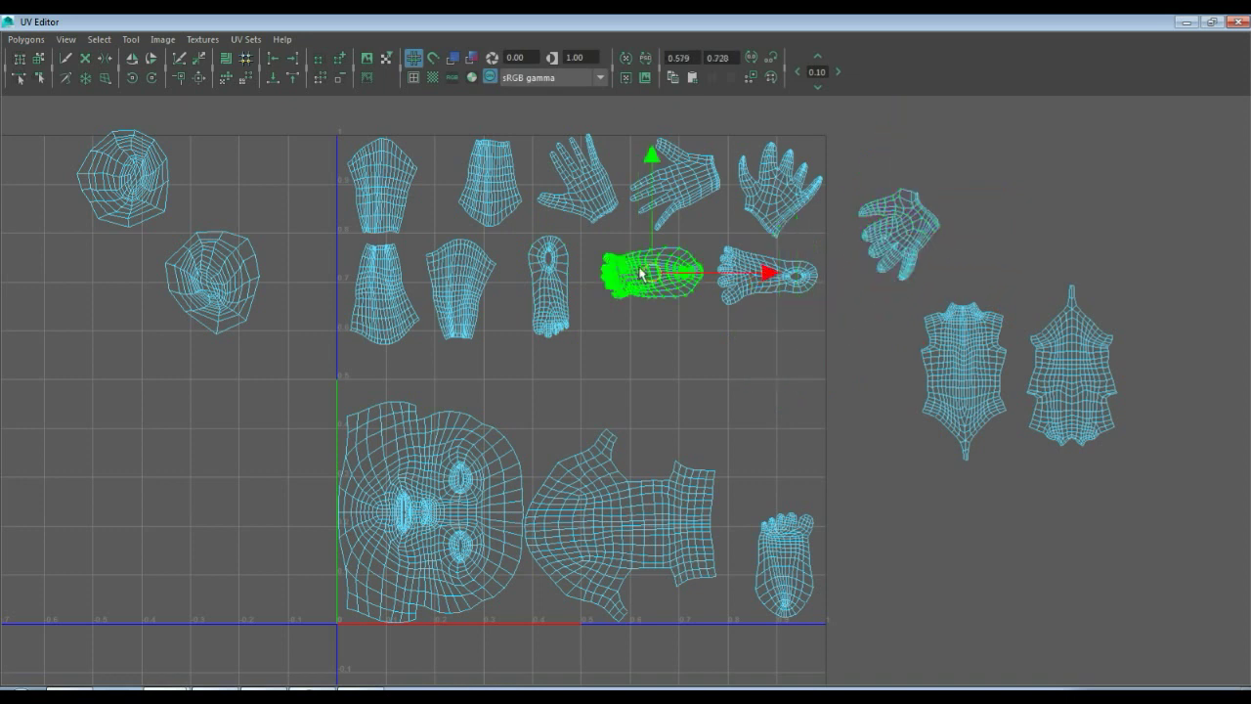
{"action": "left_click", "coordinate": [474, 183]}
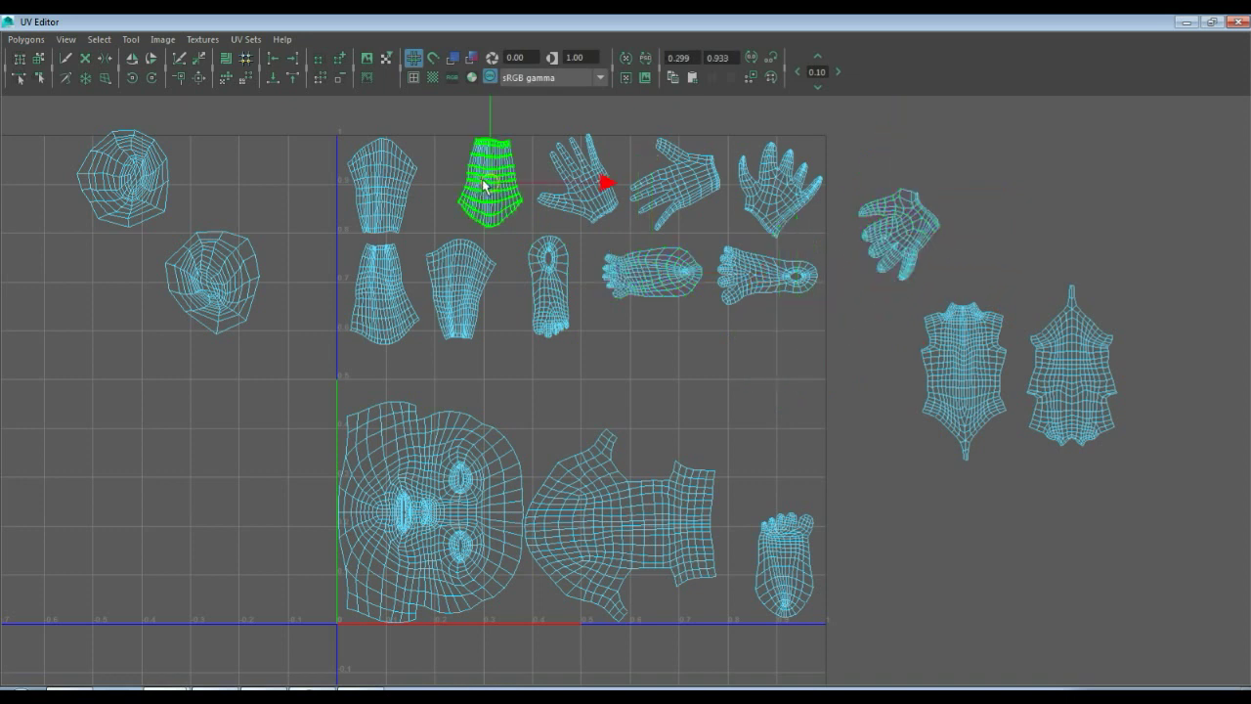
{"action": "left_click_drag", "start_coordinate": [484, 188], "coordinate": [459, 187]}
{"action": "left_click", "coordinate": [590, 205]}
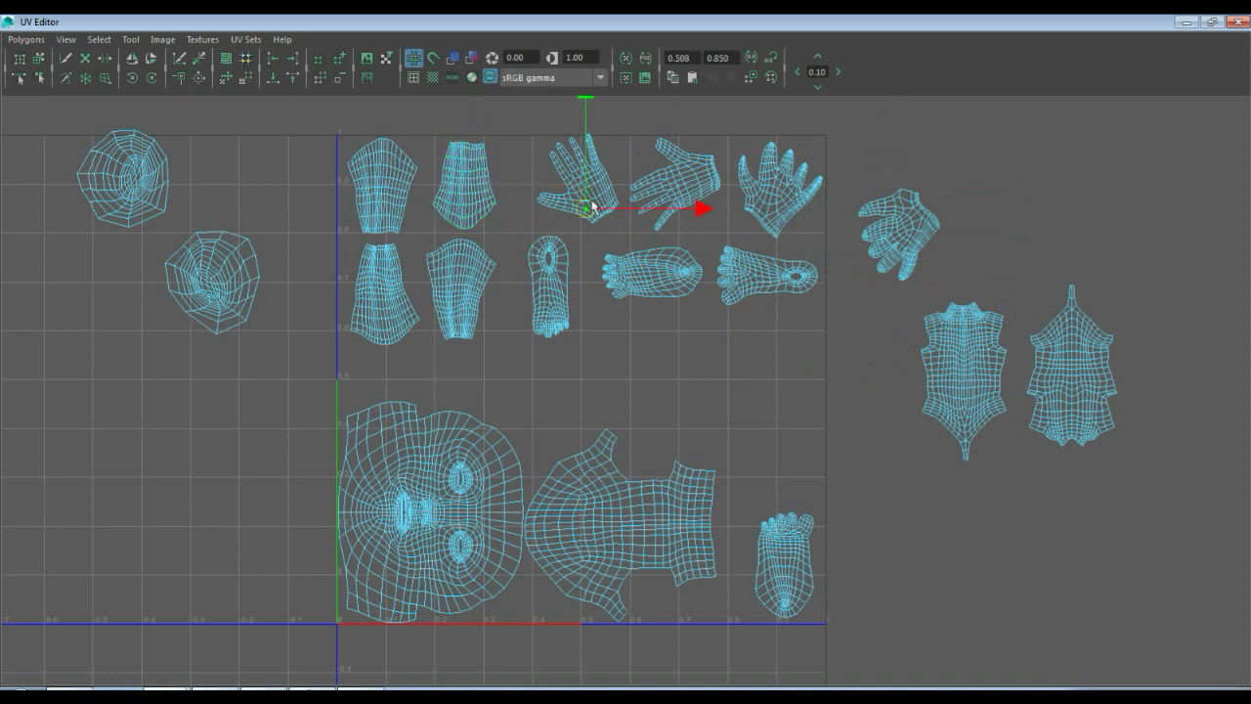
{"action": "left_click_drag", "start_coordinate": [590, 202], "coordinate": [554, 182]}
- Move the middle hand shell of the top row left and rotate it counterclockwise so its fingers point down
{"action": "left_click", "coordinate": [696, 188]}
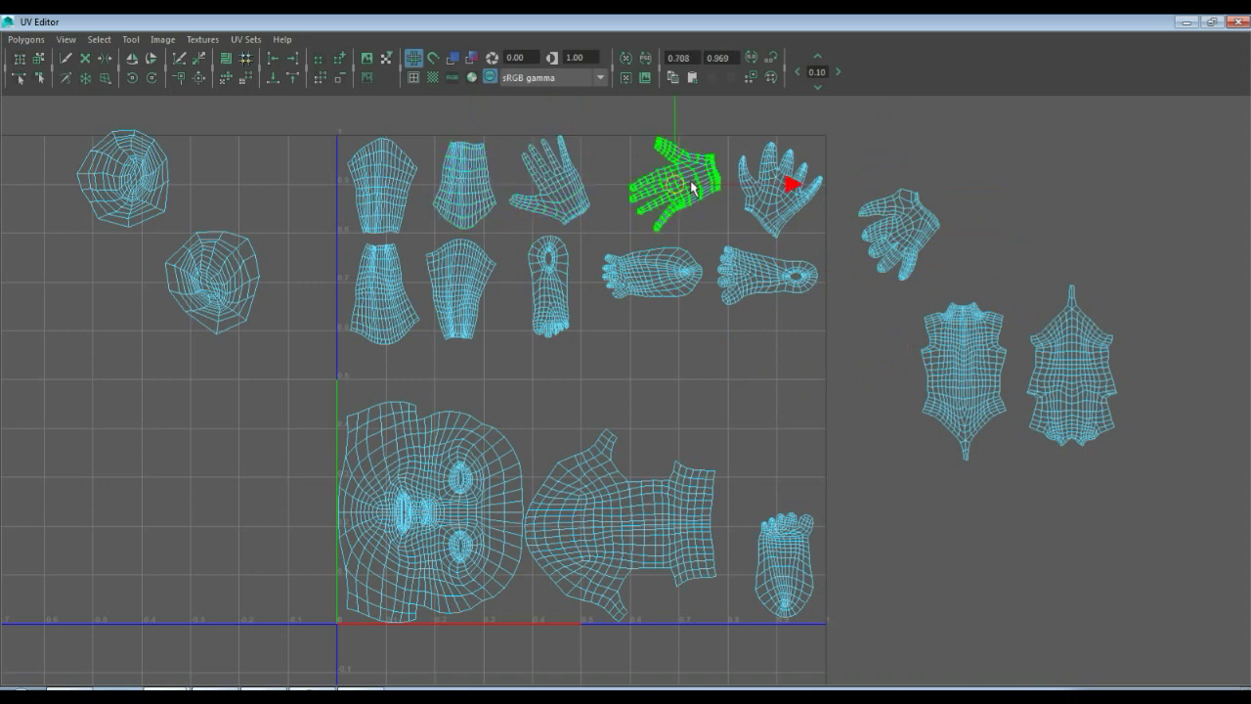
{"action": "left_click_drag", "start_coordinate": [696, 188], "coordinate": [643, 188]}
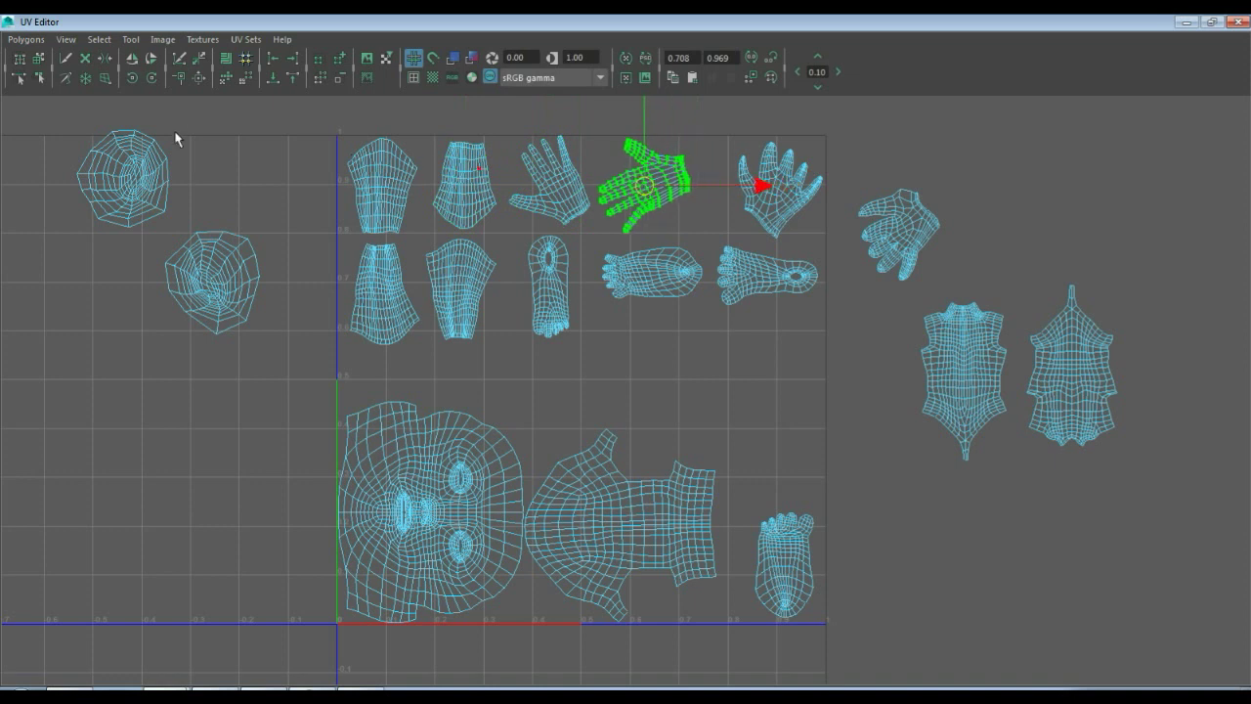
{"action": "left_click", "coordinate": [132, 78]}
{"action": "left_click", "coordinate": [132, 78]}
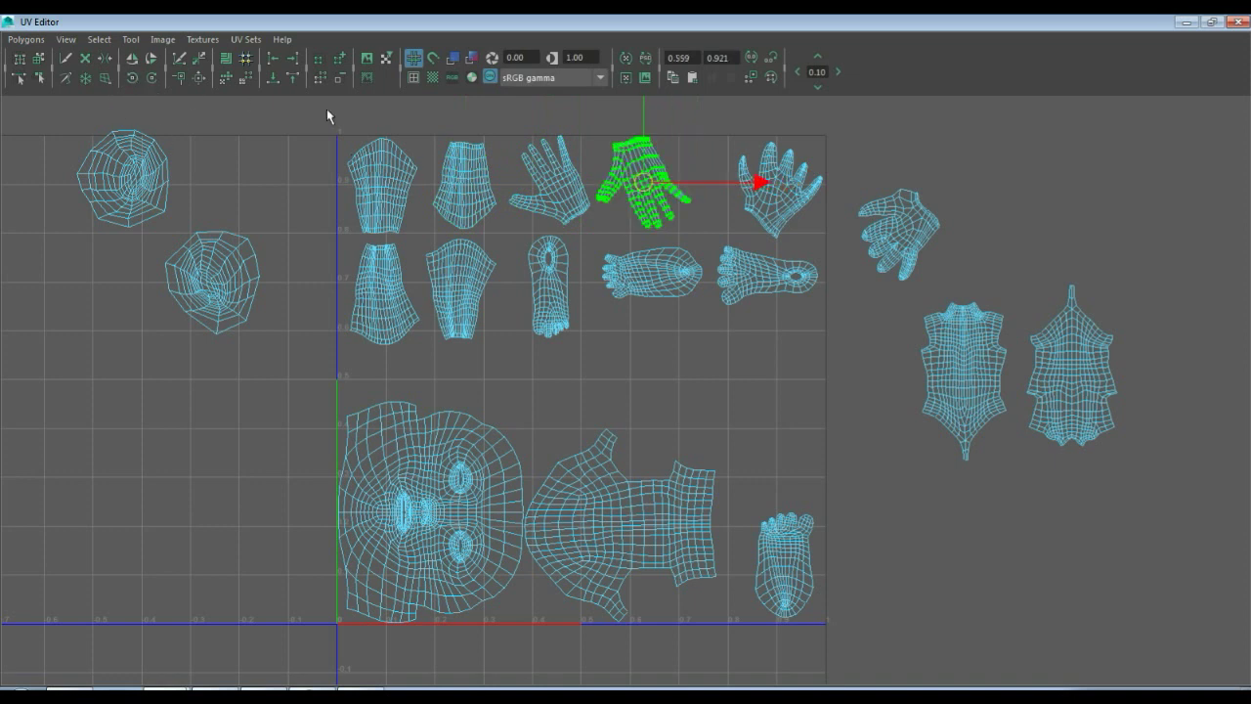
- Move the third hand shell beside the downward-pointing hand and bring the hand outside the square closer to the right edge
{"action": "left_click", "coordinate": [790, 199]}
{"action": "left_click_drag", "start_coordinate": [773, 195], "coordinate": [736, 198]}
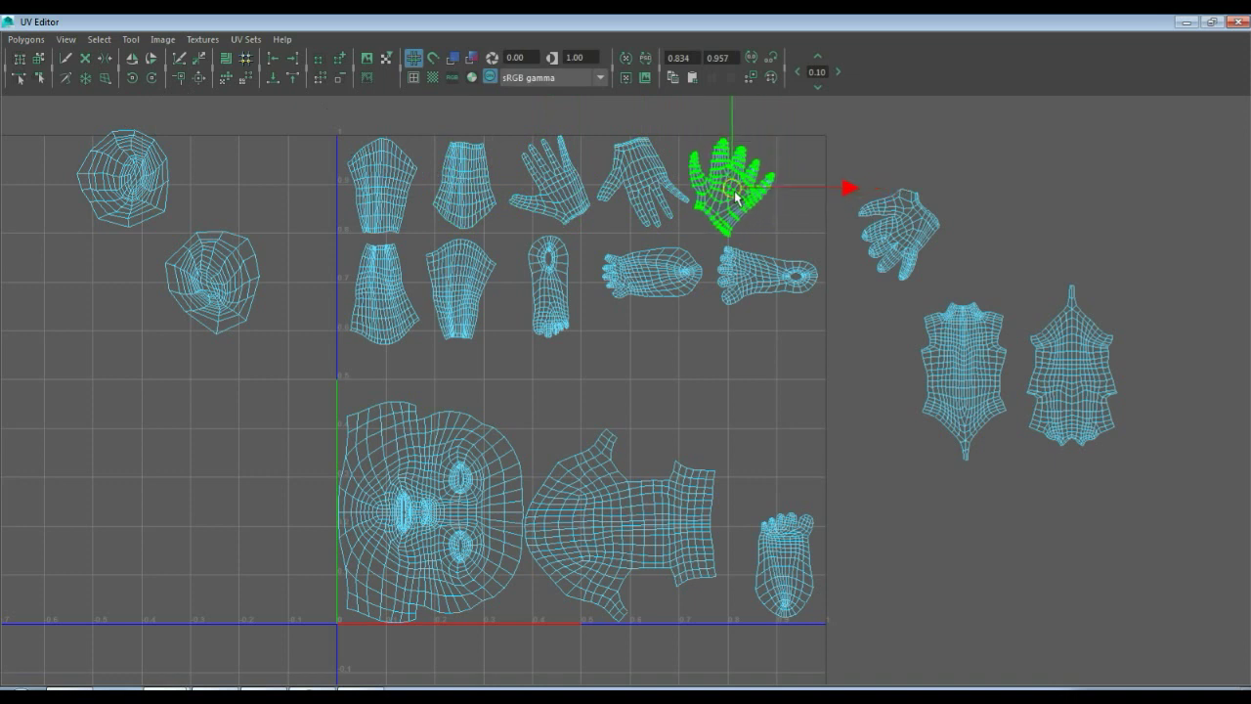
{"action": "left_click", "coordinate": [883, 226]}
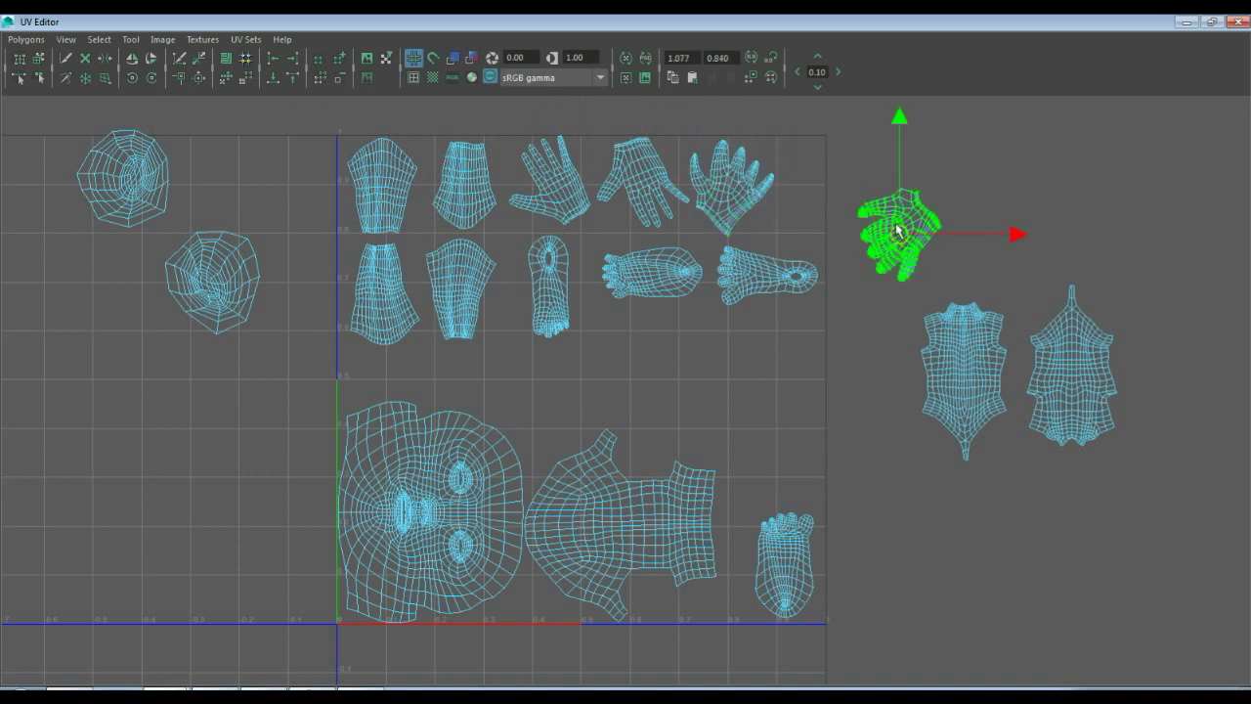
{"action": "left_click_drag", "start_coordinate": [890, 229], "coordinate": [875, 219]}
{"action": "left_click", "coordinate": [723, 197]}
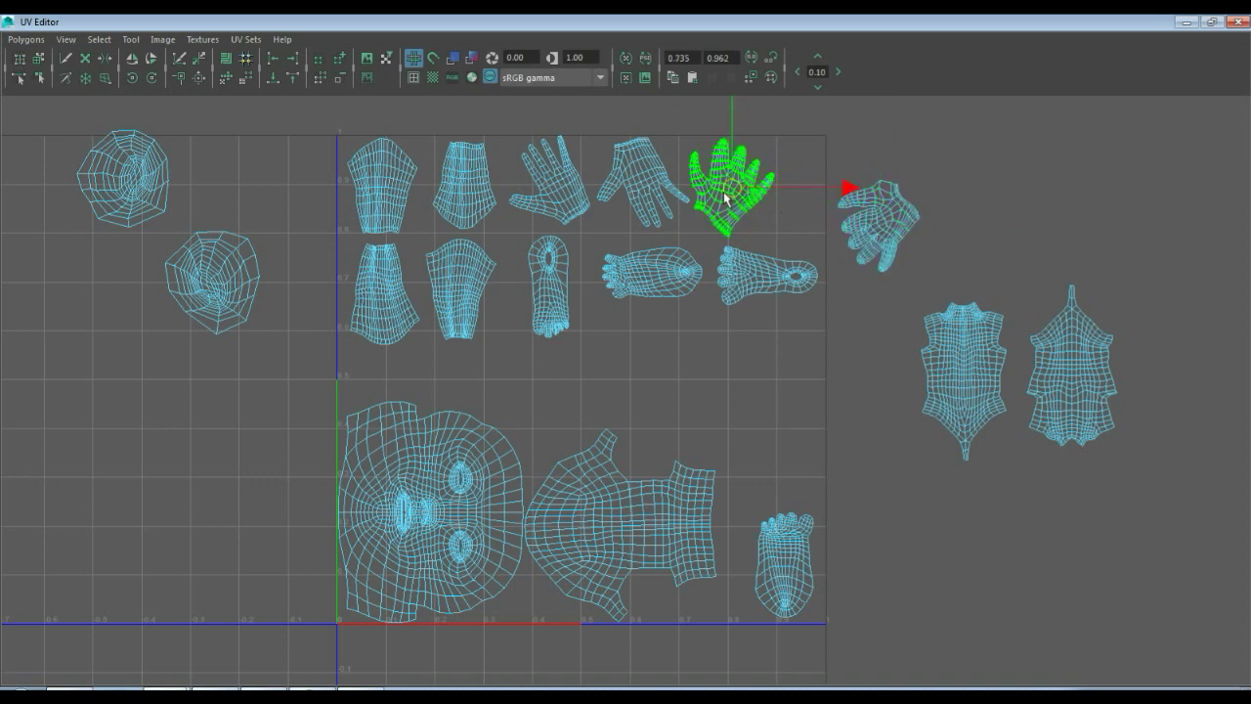
{"action": "left_click_drag", "start_coordinate": [724, 199], "coordinate": [732, 197]}
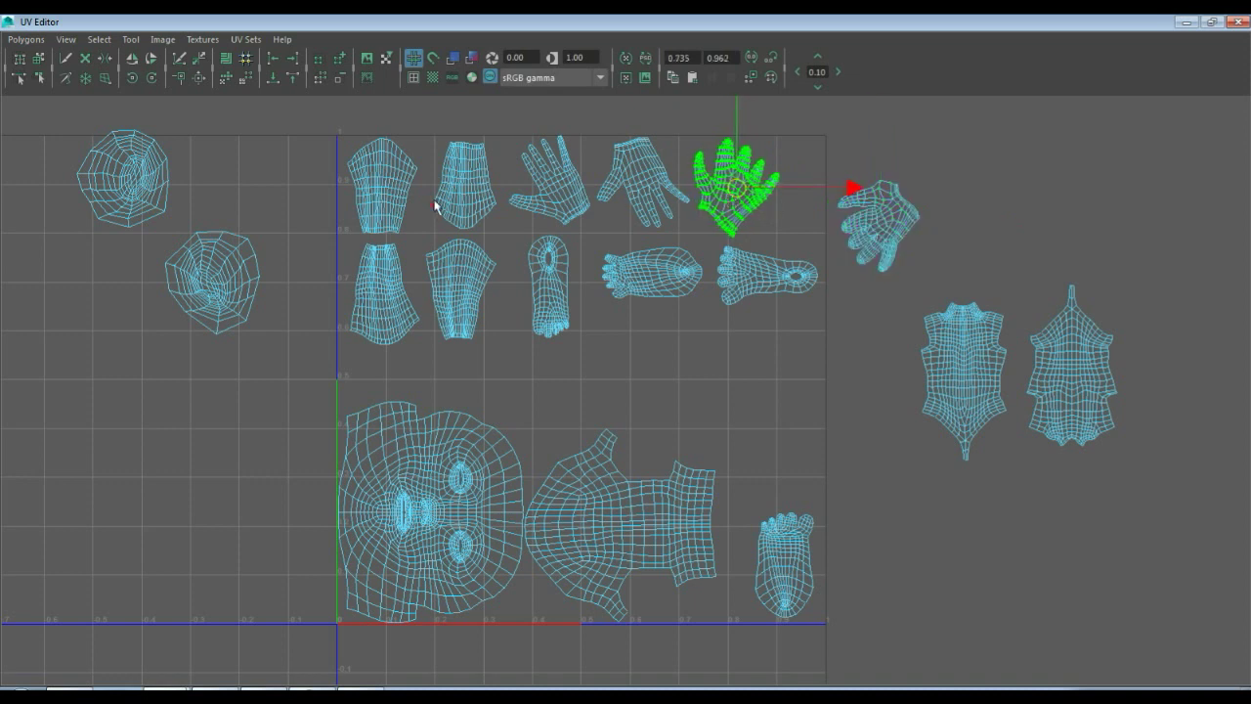
- Shift the second limb shell and the three hand shells of the top row further left to free space for another hand
{"action": "left_click", "coordinate": [463, 187]}
{"action": "left_click_drag", "start_coordinate": [463, 187], "coordinate": [450, 188]}
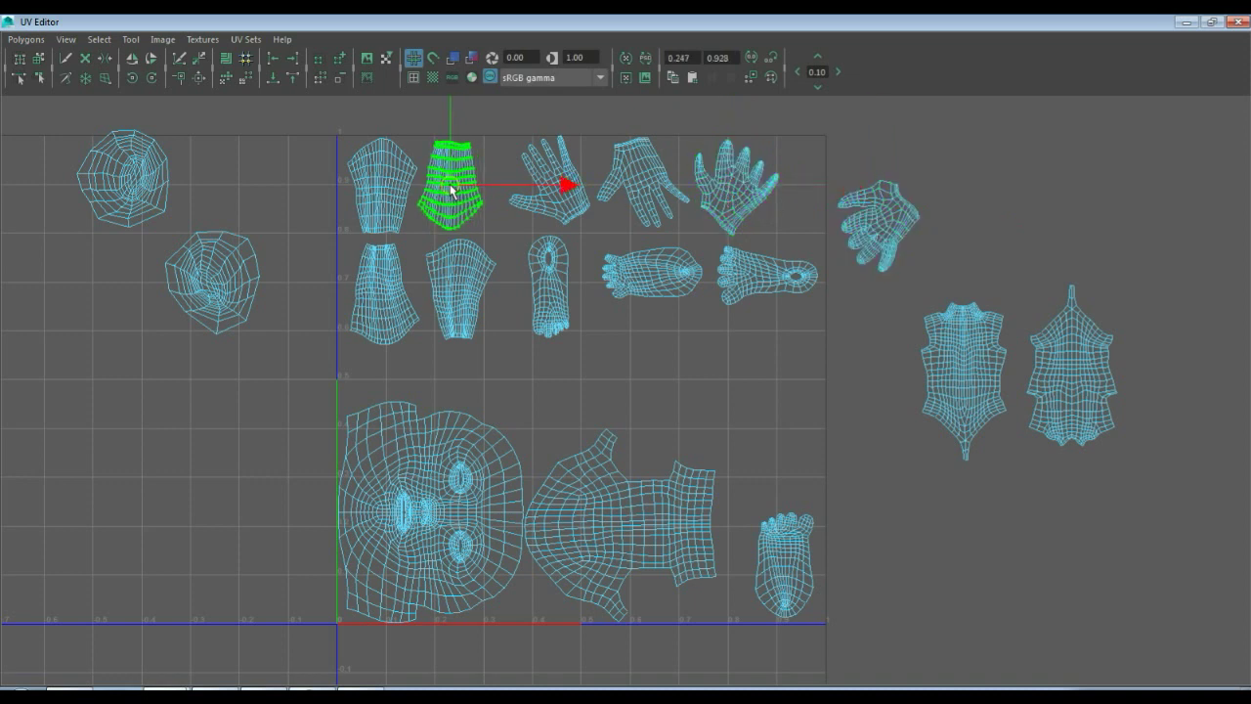
{"action": "left_click", "coordinate": [547, 204]}
{"action": "left_click", "coordinate": [564, 190]}
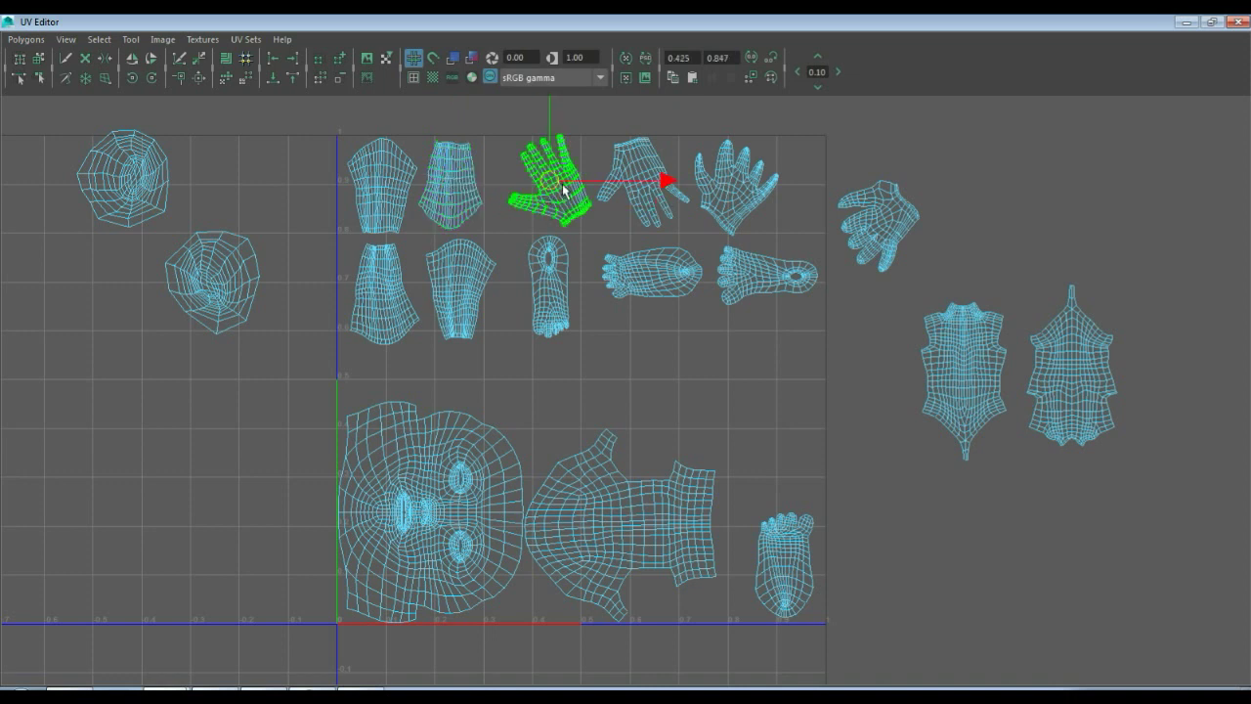
{"action": "left_click_drag", "start_coordinate": [564, 191], "coordinate": [528, 186]}
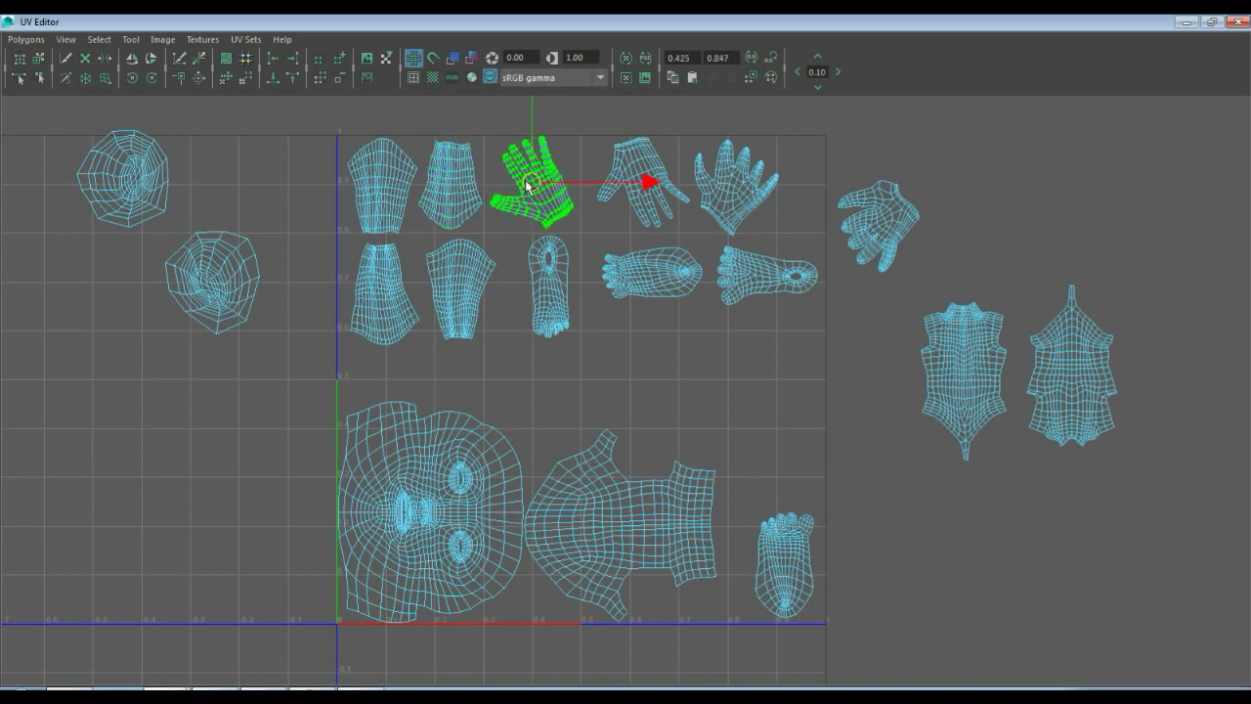
{"action": "left_click", "coordinate": [642, 209]}
{"action": "mouse_move", "coordinate": [706, 184]}
{"action": "left_mouse_down"}
{"action": "mouse_move", "coordinate": [687, 183]}
{"action": "mouse_move", "coordinate": [721, 196]}
{"action": "left_mouse_up"}
{"action": "left_click", "coordinate": [720, 164]}
- Place the outside hand shell at the right end of the top row, rotated clockwise so its fingers point up
{"action": "left_click", "coordinate": [877, 216]}
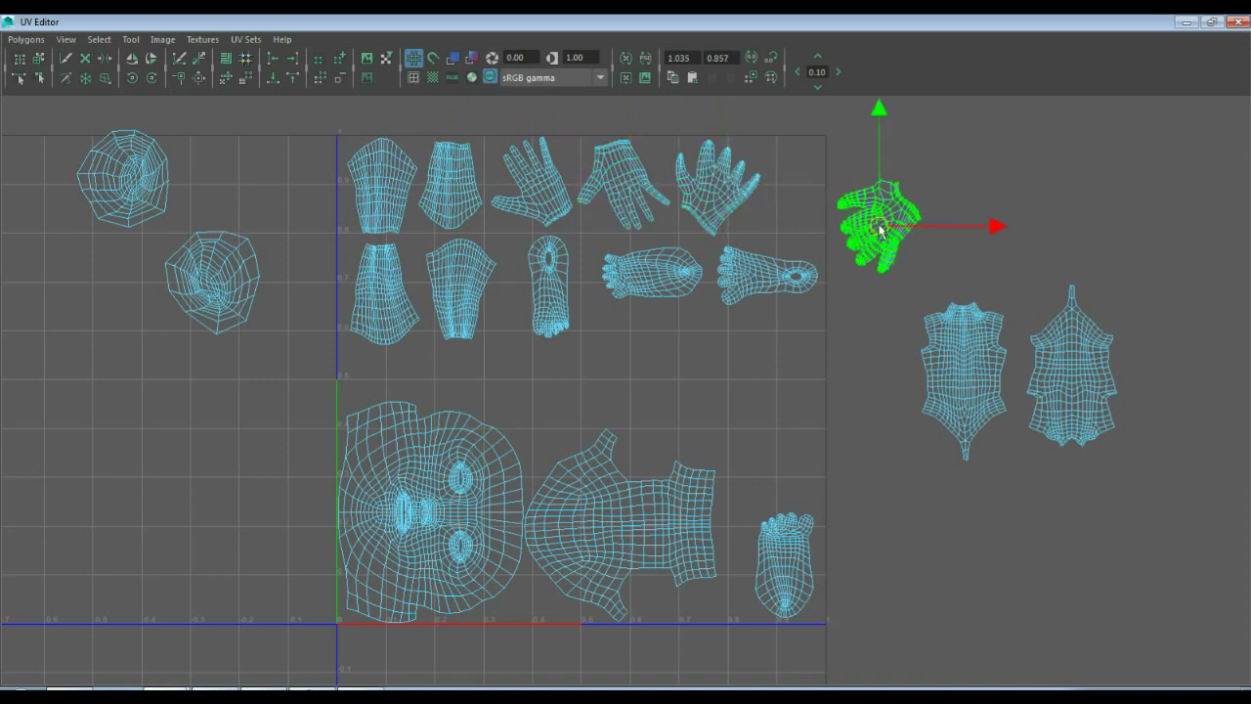
{"action": "left_click_drag", "start_coordinate": [880, 229], "coordinate": [807, 205]}
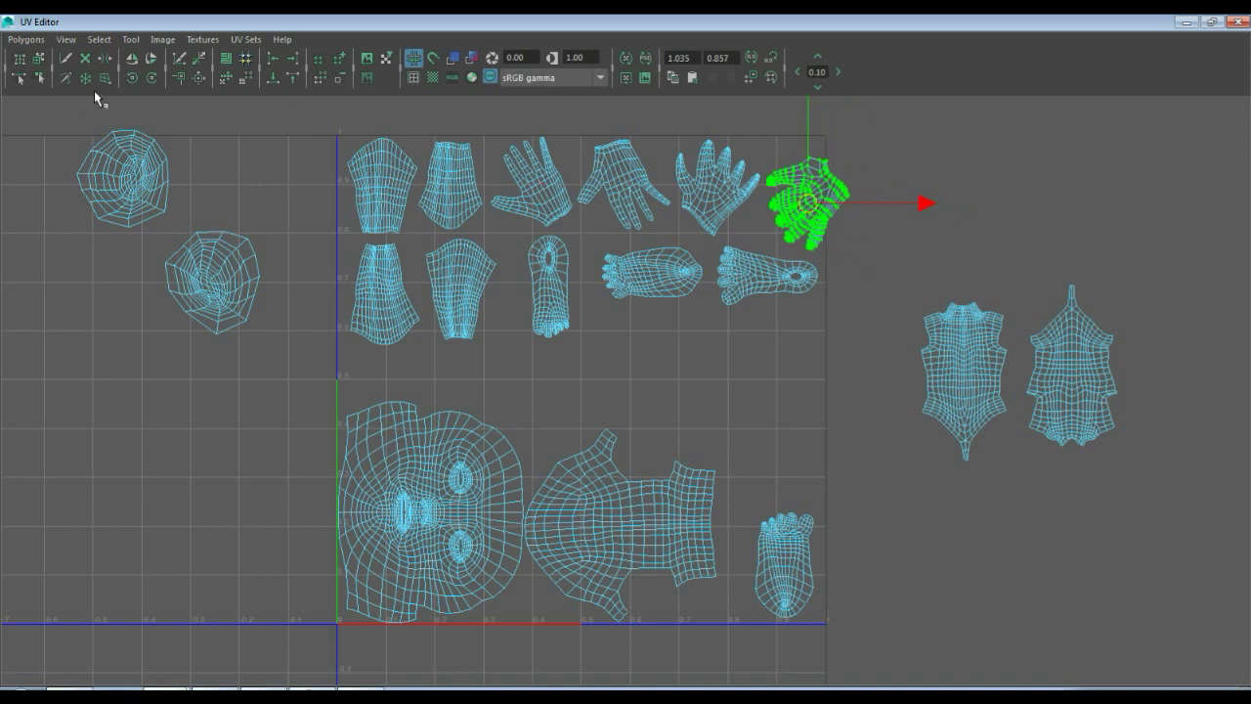
{"action": "left_click", "coordinate": [159, 81]}
{"action": "left_click", "coordinate": [158, 81]}
{"action": "left_click", "coordinate": [158, 81]}
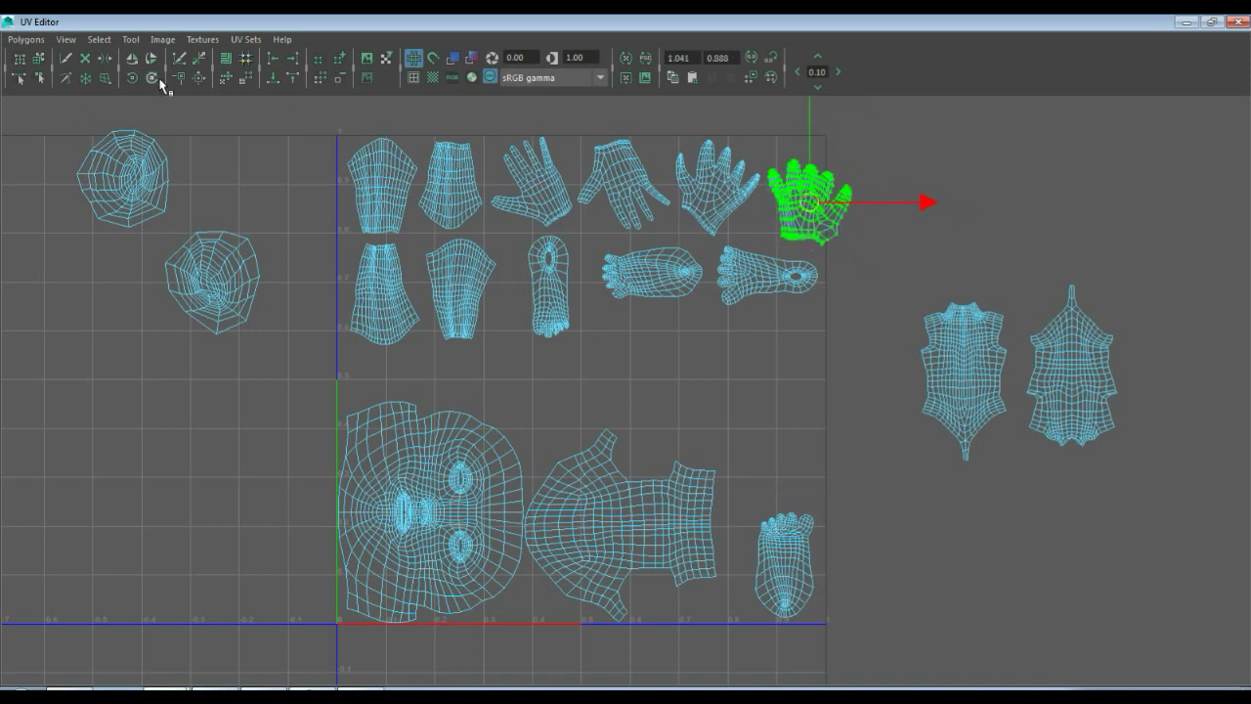
{"action": "left_click", "coordinate": [159, 81]}
{"action": "left_click_drag", "start_coordinate": [804, 202], "coordinate": [793, 202]}
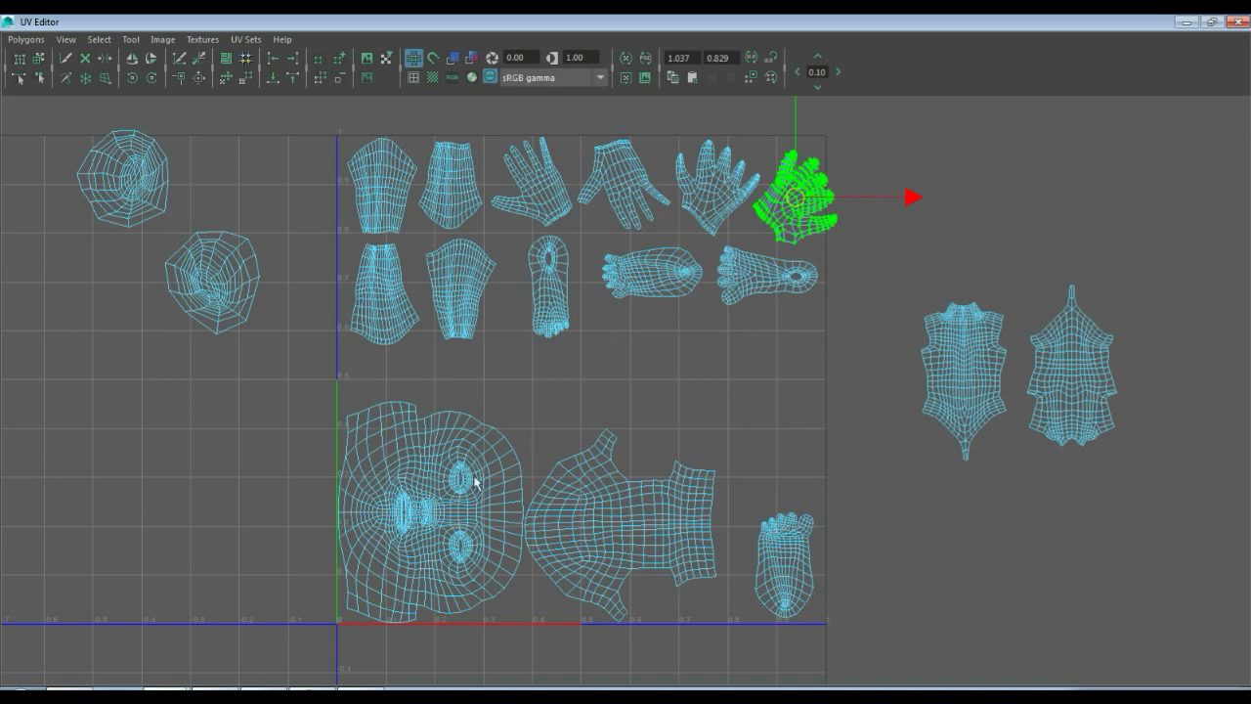
- Select the face, head and two round shells together and scale them down uniformly to a little over half their size
{"action": "double_click", "coordinate": [417, 510]}
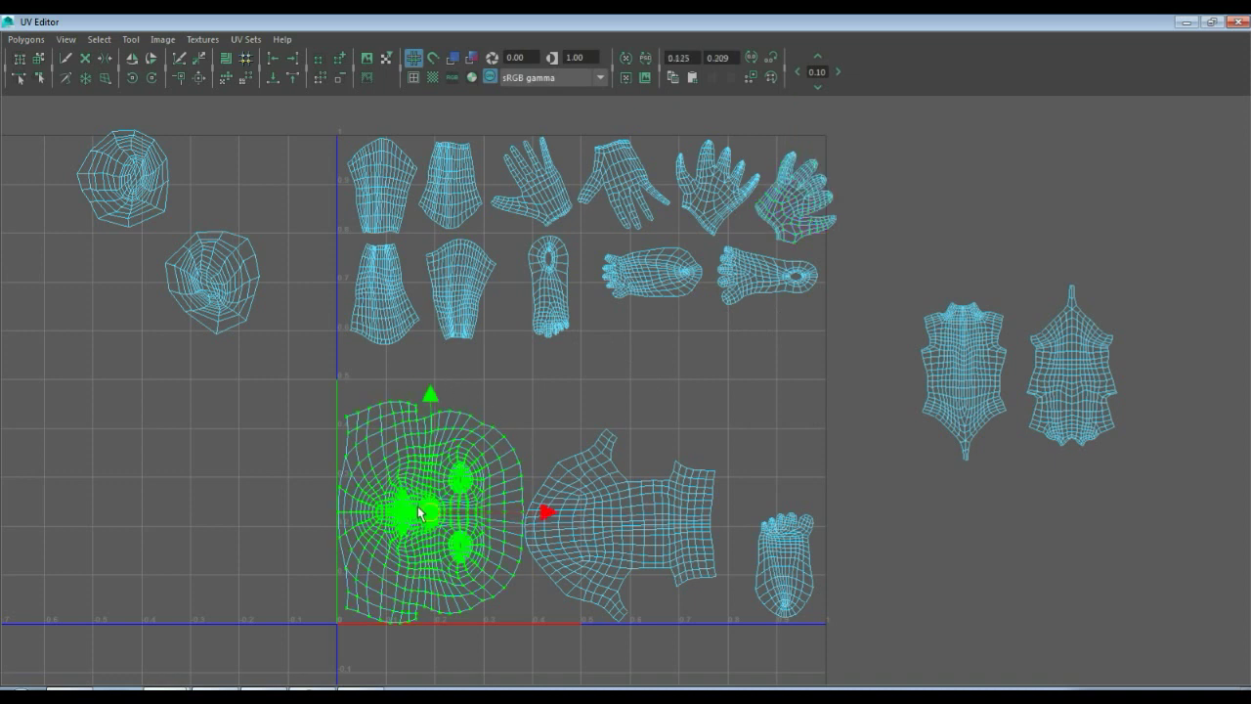
{"action": "double_click", "coordinate": [640, 534], "text": "shift"}
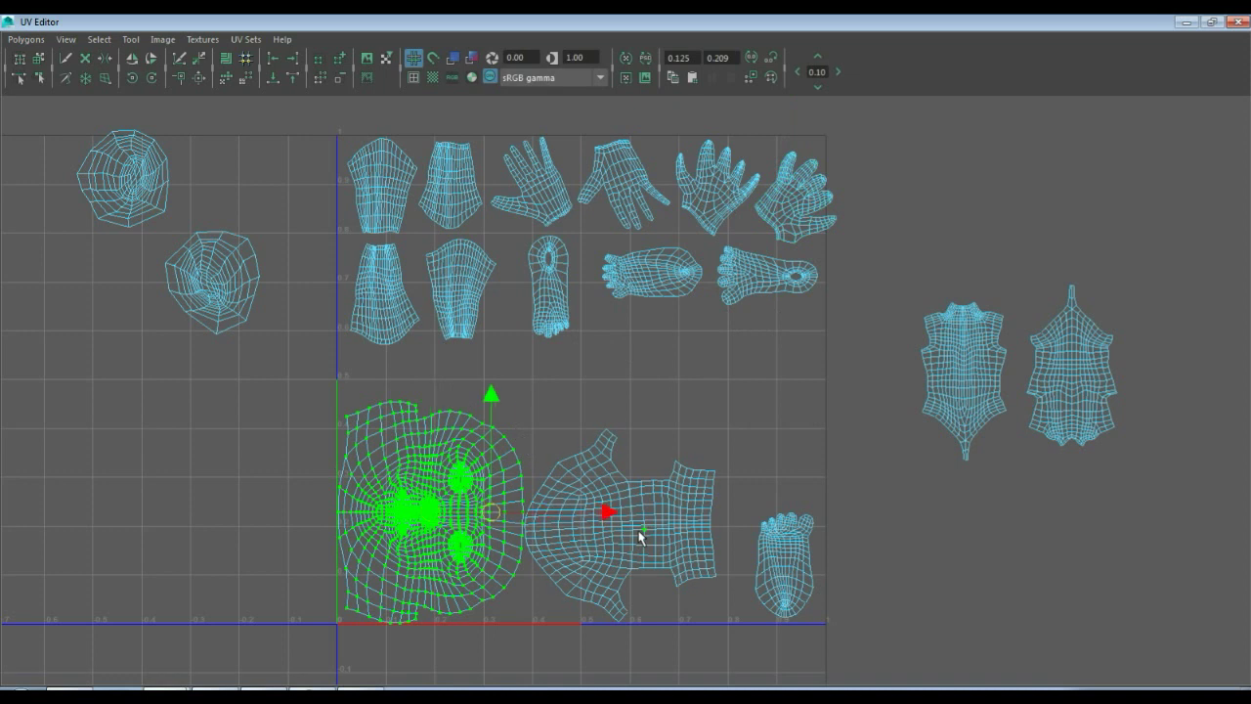
{"action": "double_click", "coordinate": [193, 276], "text": "shift"}
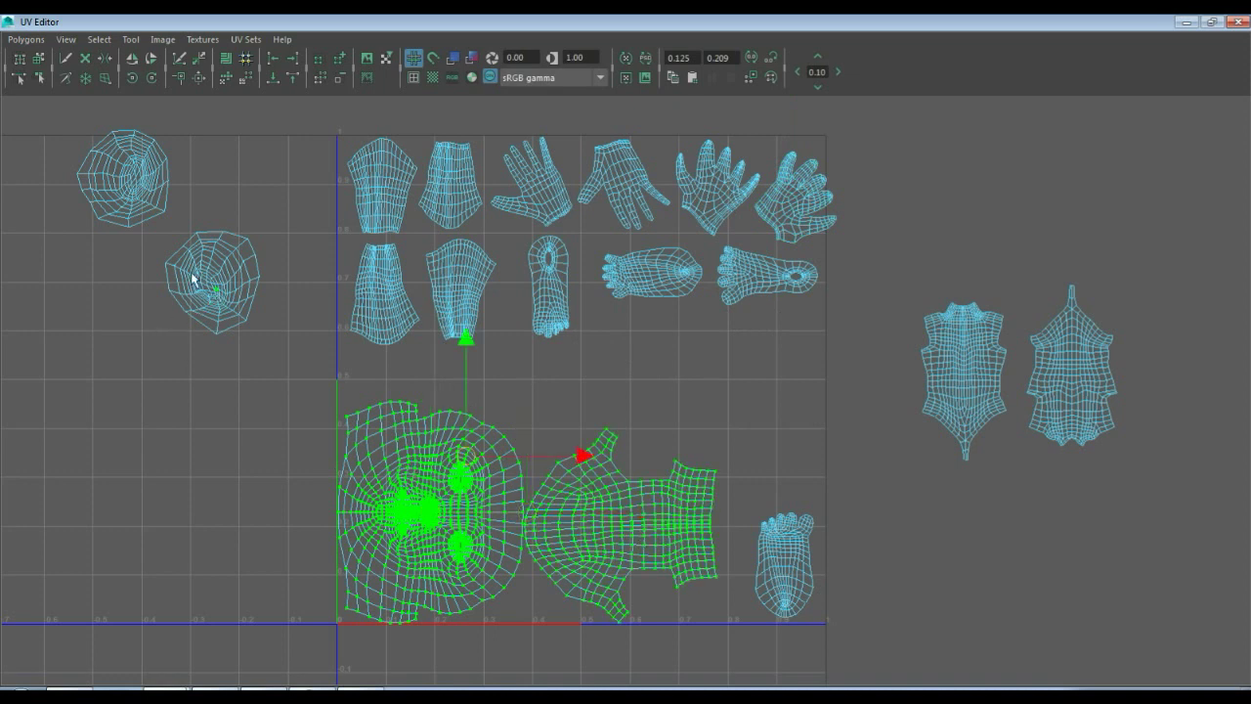
{"action": "double_click", "coordinate": [142, 201], "text": "shift"}
{"action": "key", "text": "r"}
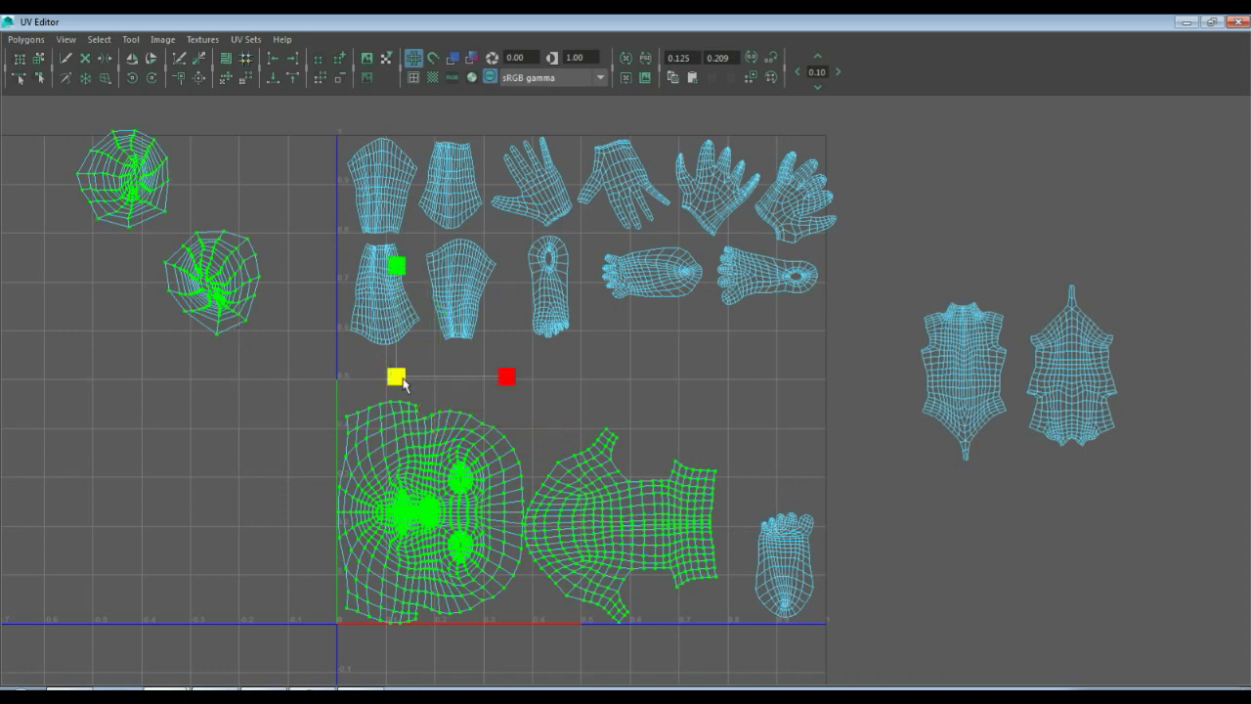
{"action": "left_click_drag", "start_coordinate": [402, 381], "coordinate": [360, 376]}
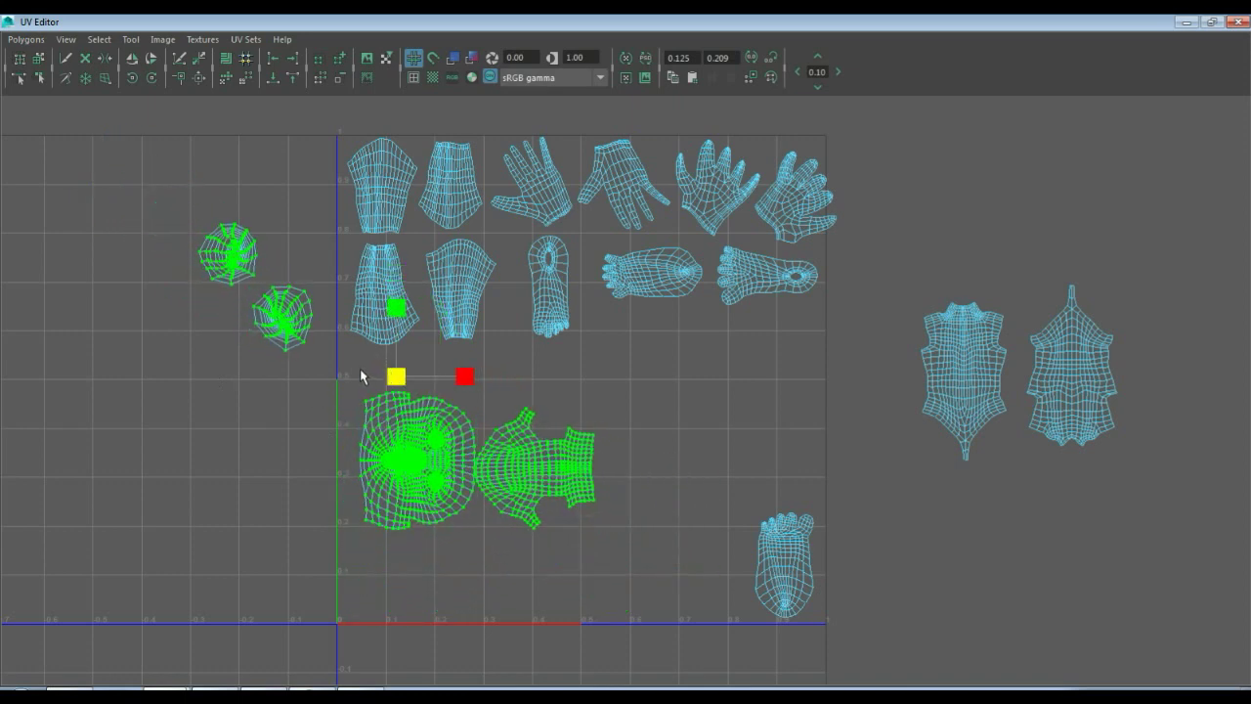
{"action": "left_click", "coordinate": [313, 498]}
- Move the face shell into the square's lower-left corner and place the head shell directly beside it
{"action": "double_click", "coordinate": [415, 464]}
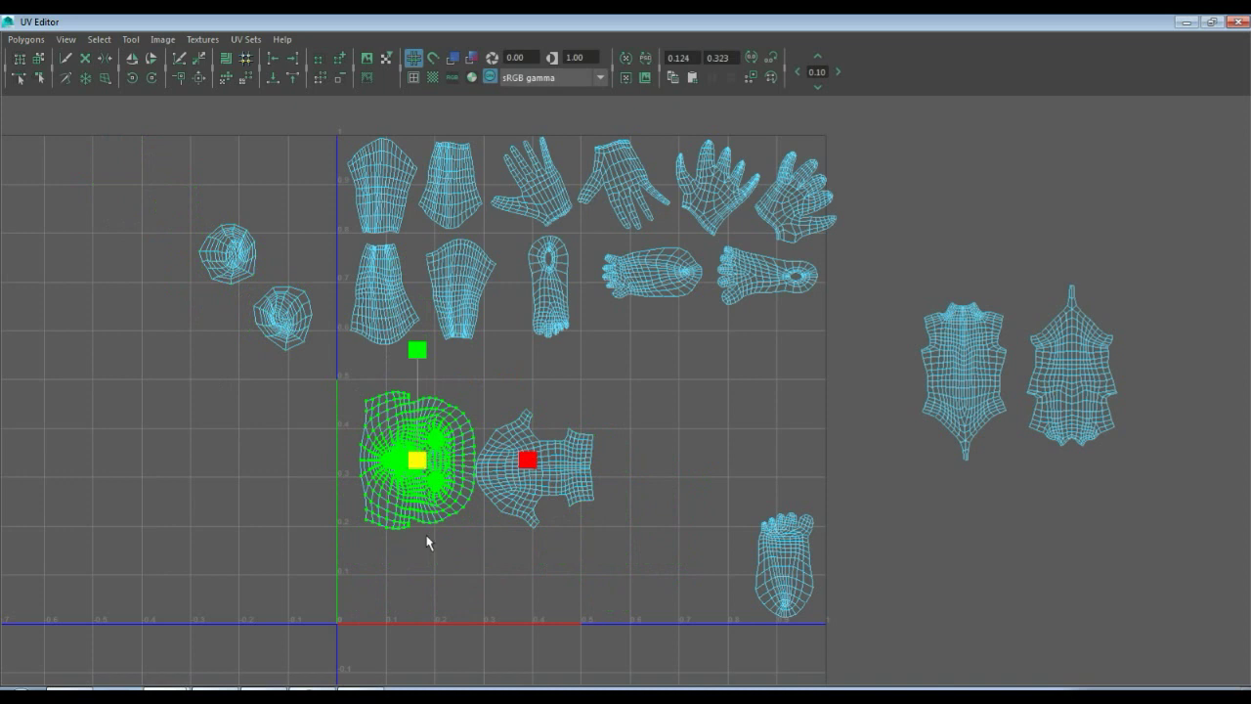
{"action": "key", "text": "w"}
{"action": "left_click_drag", "start_coordinate": [422, 459], "coordinate": [406, 548]}
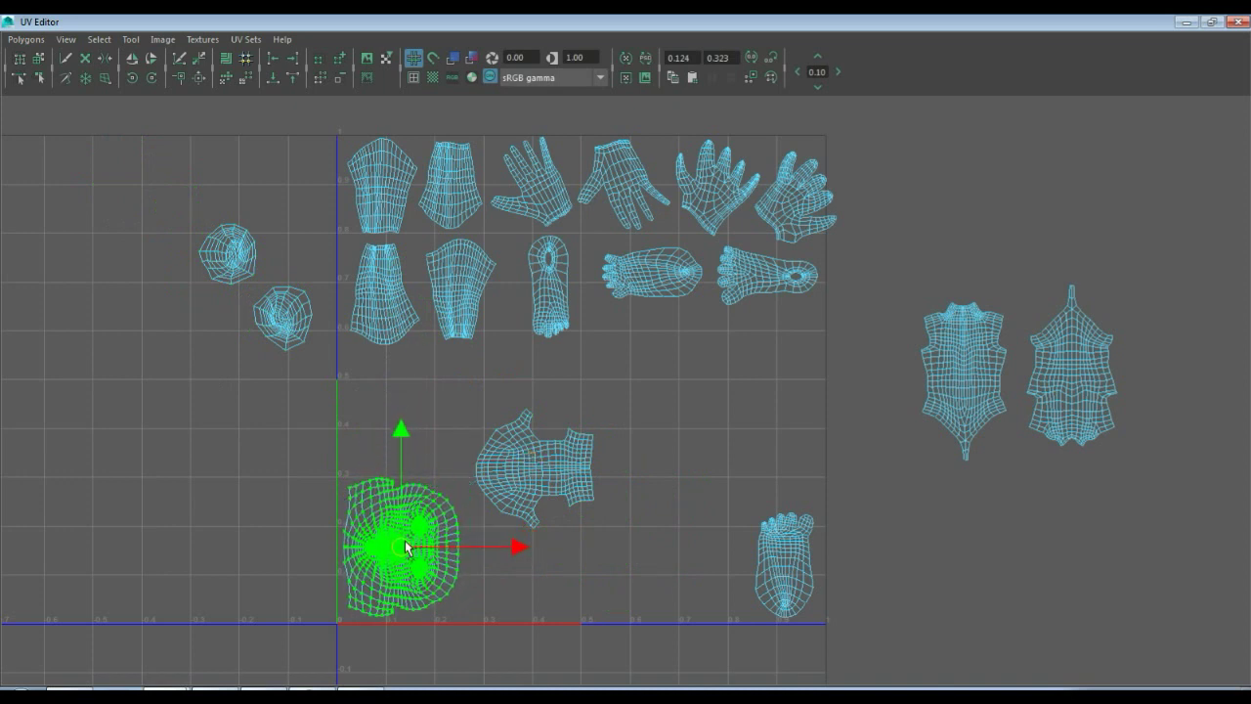
{"action": "double_click", "coordinate": [525, 469]}
{"action": "left_click_drag", "start_coordinate": [527, 467], "coordinate": [528, 554]}
- Move the two round shells from outside the square into the bottom row, to the right of the head shell
{"action": "double_click", "coordinate": [287, 334]}
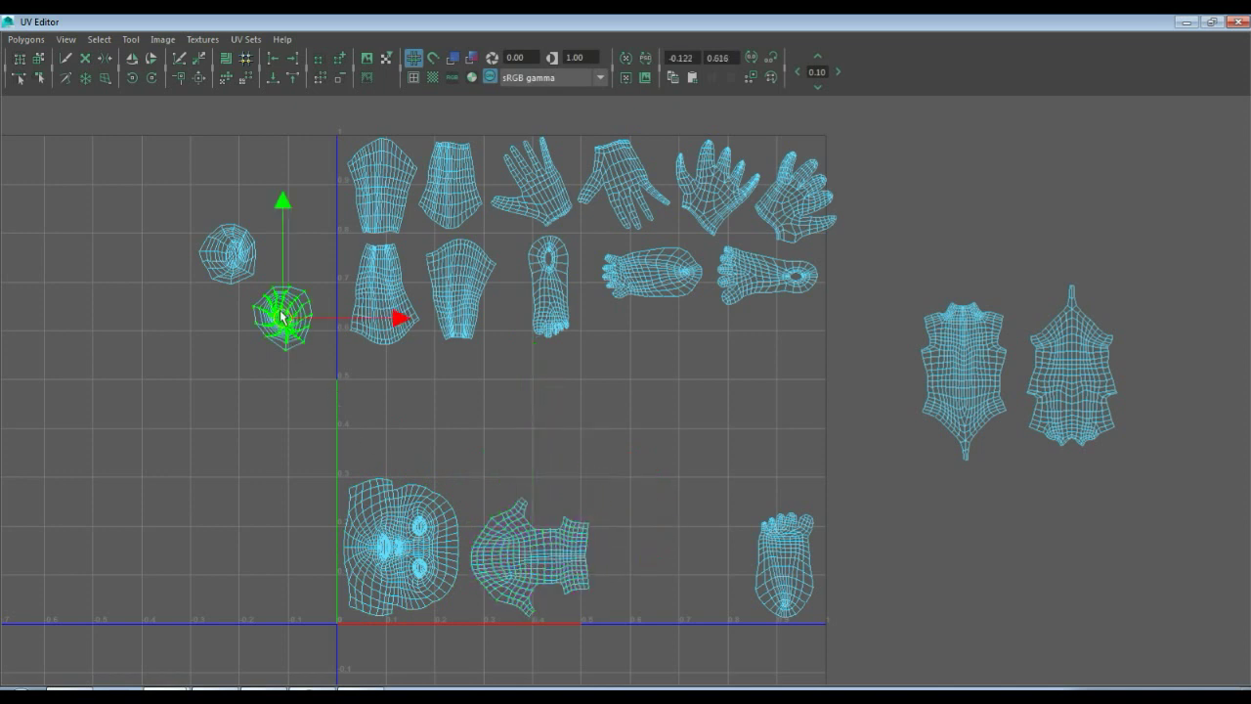
{"action": "left_click_drag", "start_coordinate": [286, 334], "coordinate": [637, 585]}
{"action": "double_click", "coordinate": [235, 264]}
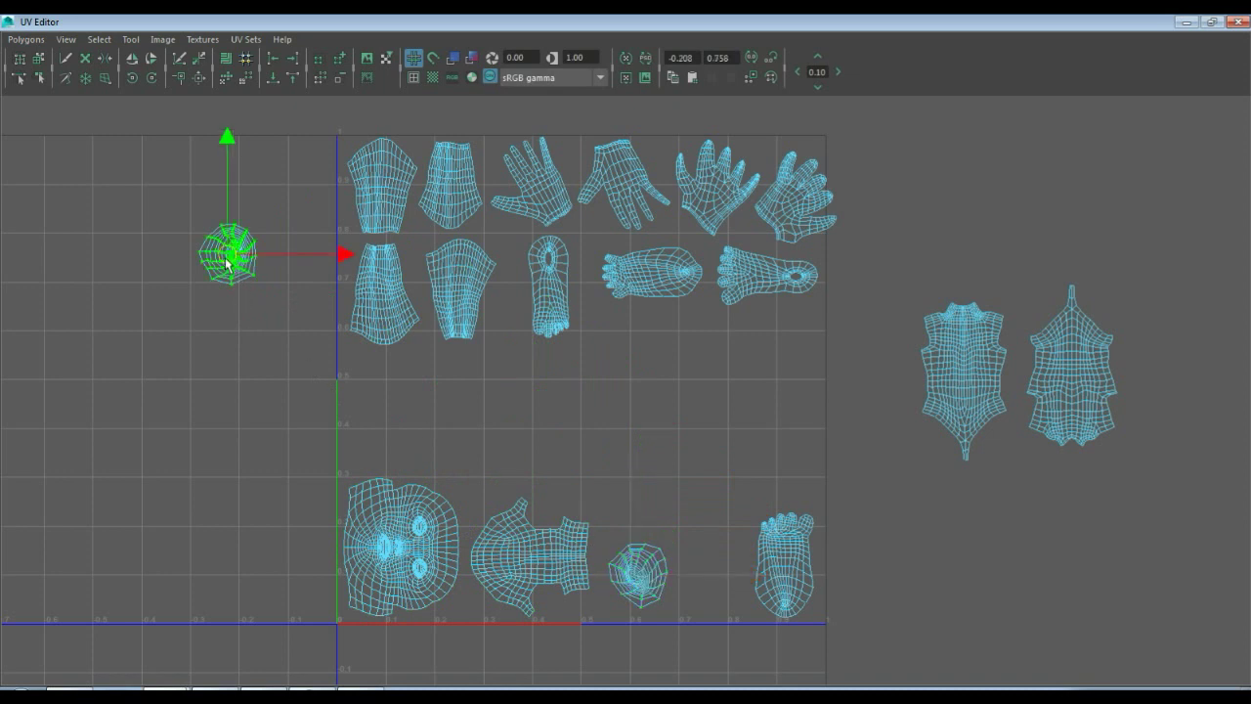
{"action": "left_click_drag", "start_coordinate": [234, 264], "coordinate": [710, 589]}
- Rotate the upright foot shell of the bottom row counterclockwise so its toes point left and place it under the left sideways foot
{"action": "double_click", "coordinate": [786, 542]}
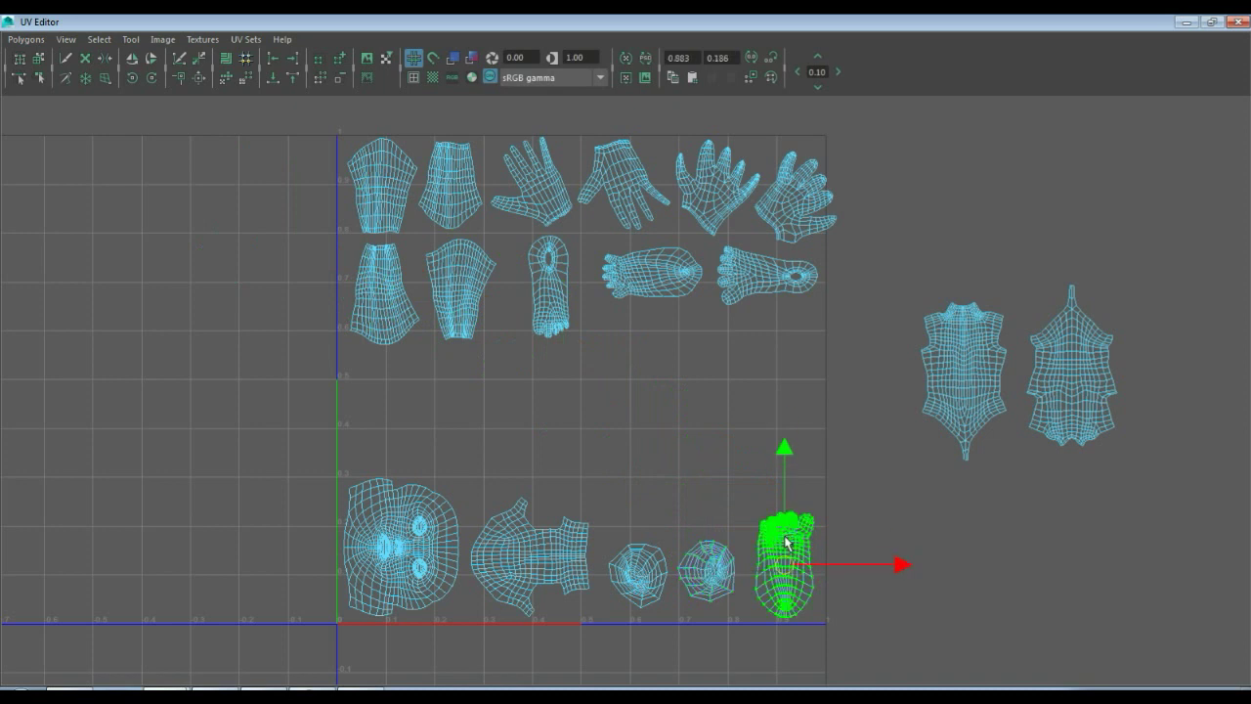
{"action": "left_click_drag", "start_coordinate": [785, 573], "coordinate": [657, 374]}
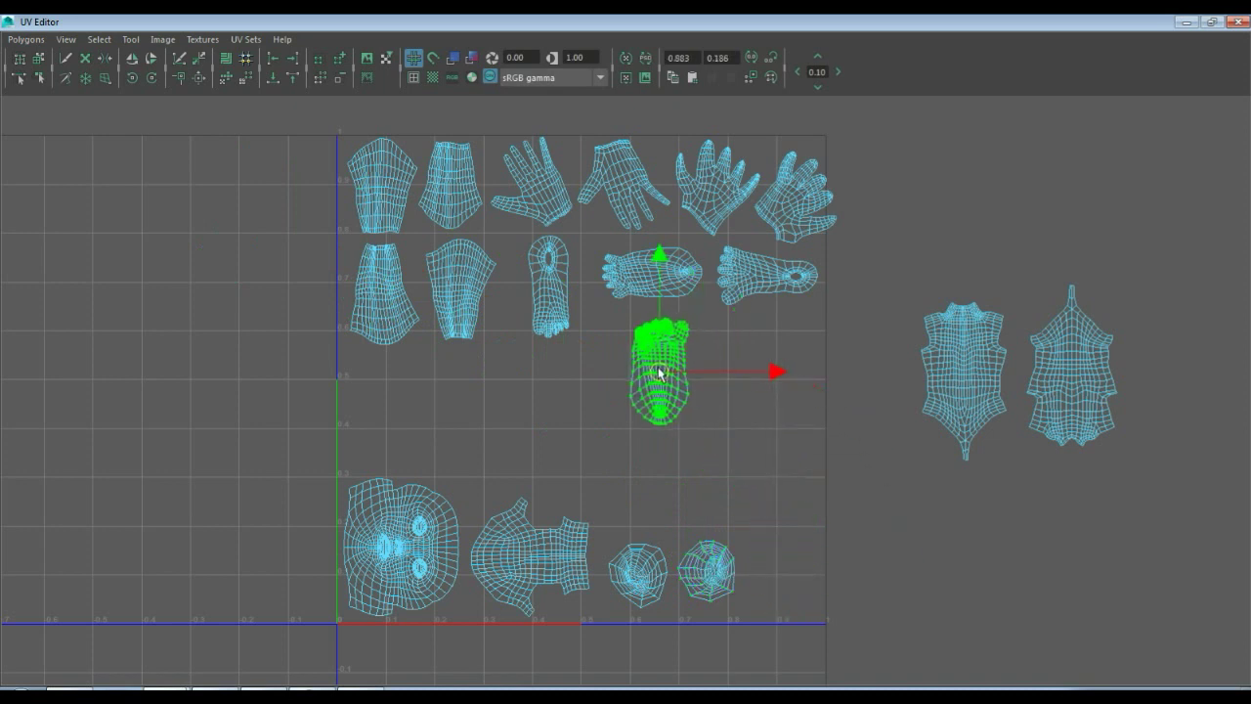
{"action": "key", "text": "e"}
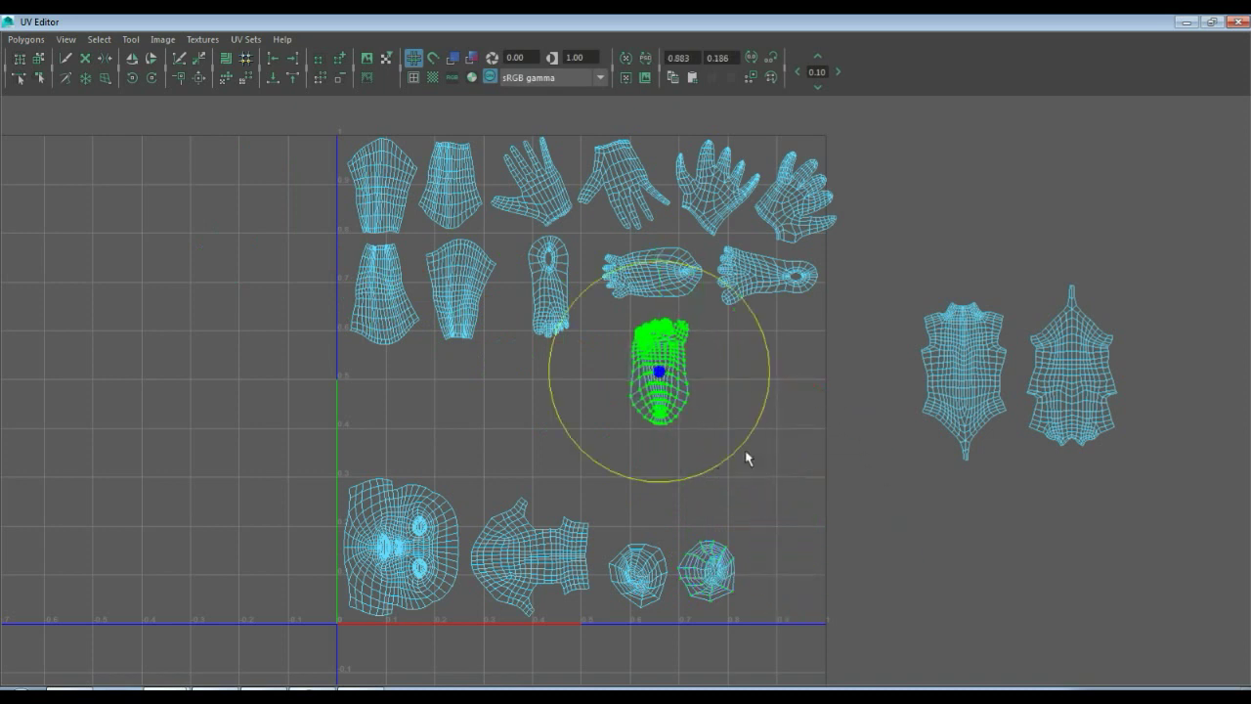
{"action": "left_click_drag", "start_coordinate": [746, 457], "coordinate": [802, 322]}
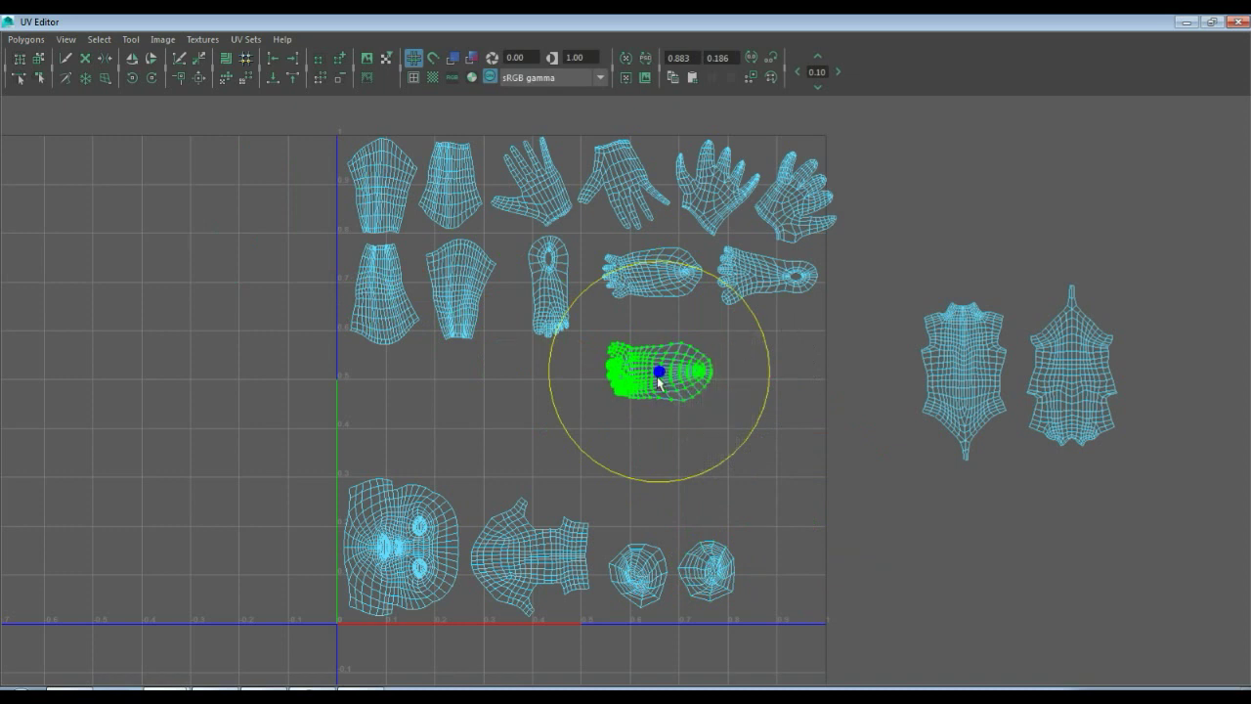
{"action": "left_click", "coordinate": [810, 453]}
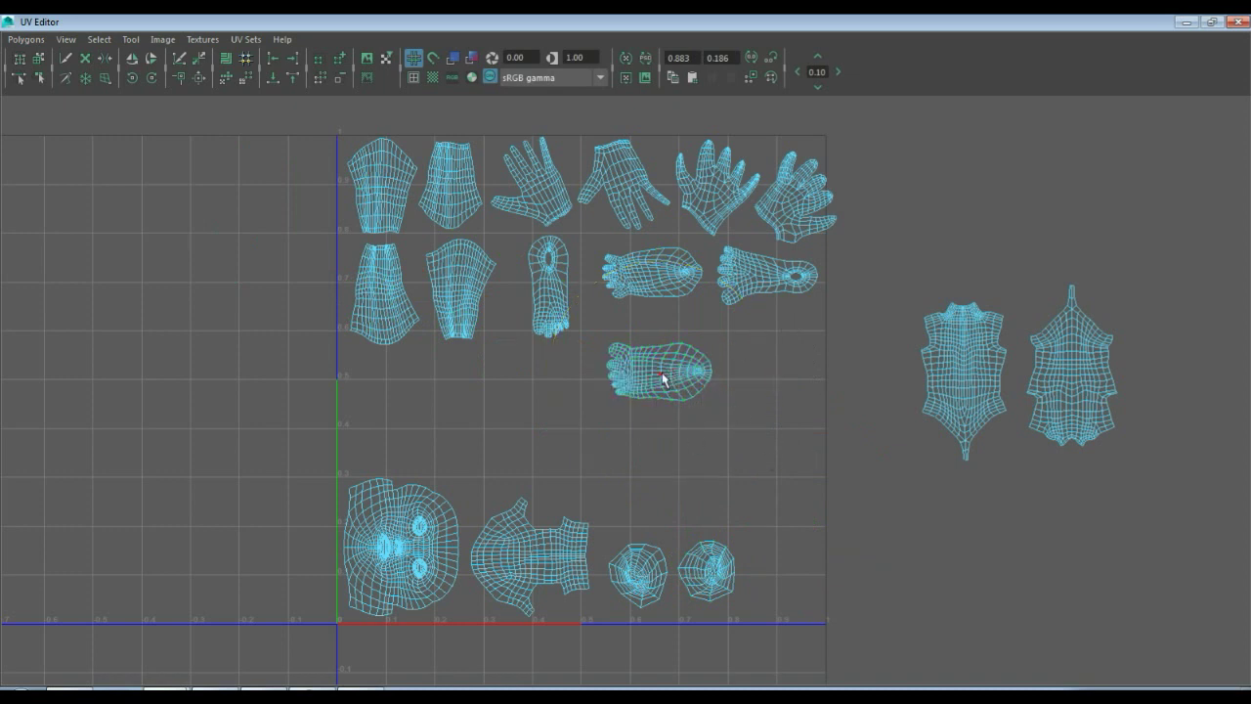
{"action": "left_click", "coordinate": [660, 380]}
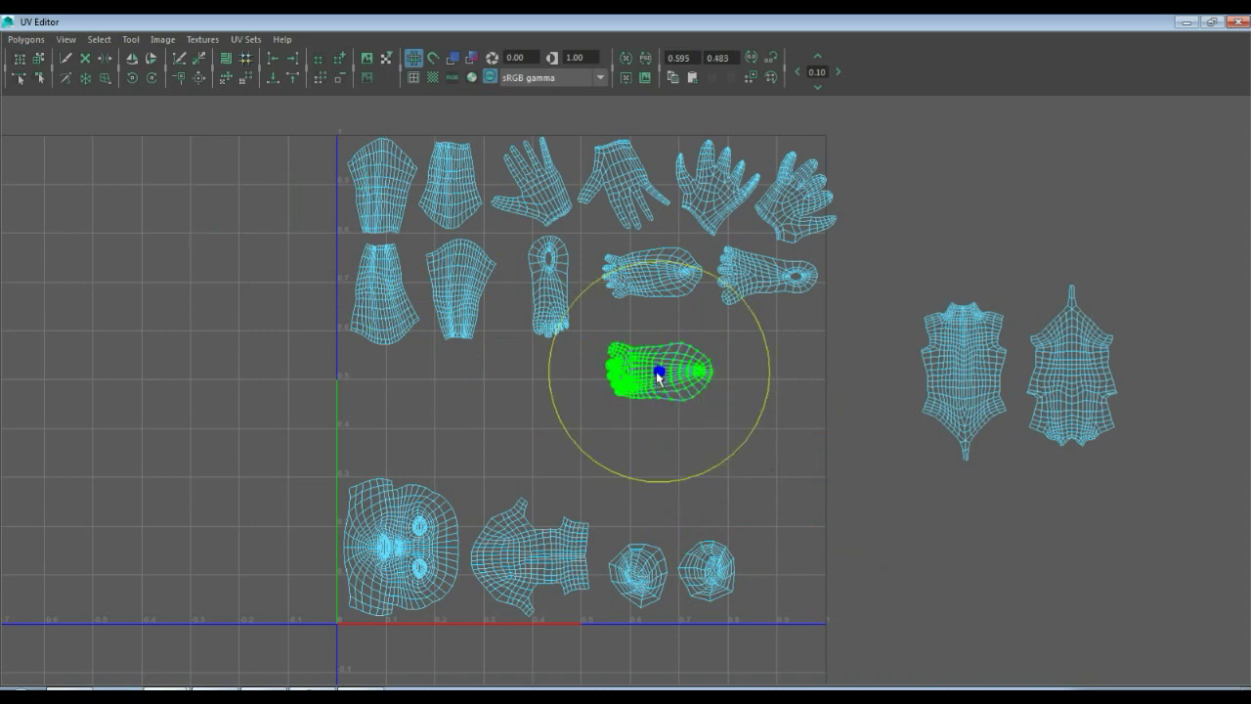
{"action": "key", "text": "w"}
{"action": "left_click_drag", "start_coordinate": [659, 371], "coordinate": [658, 344]}
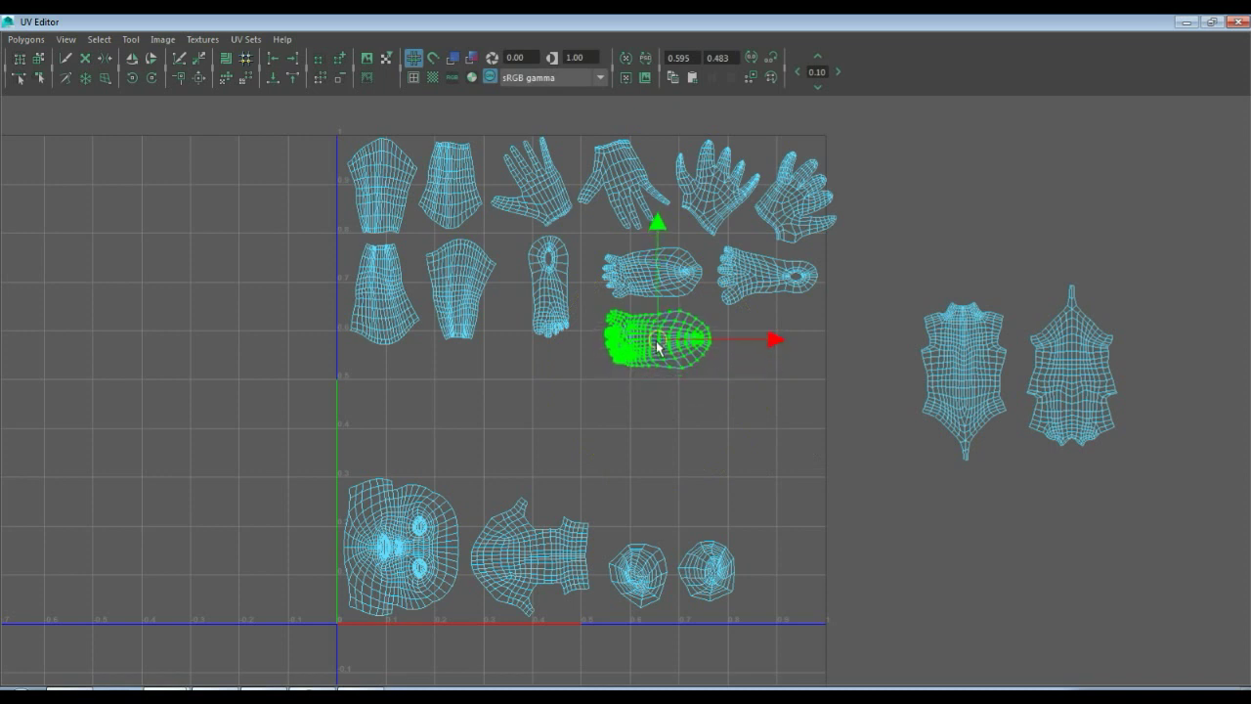
- Move both torso shells into the square, one near the right edge and the other above the head shell
{"action": "left_click", "coordinate": [939, 376]}
{"action": "middle_click_drag", "start_coordinate": [854, 400], "coordinate": [767, 420]}
{"action": "left_click", "coordinate": [1066, 391]}
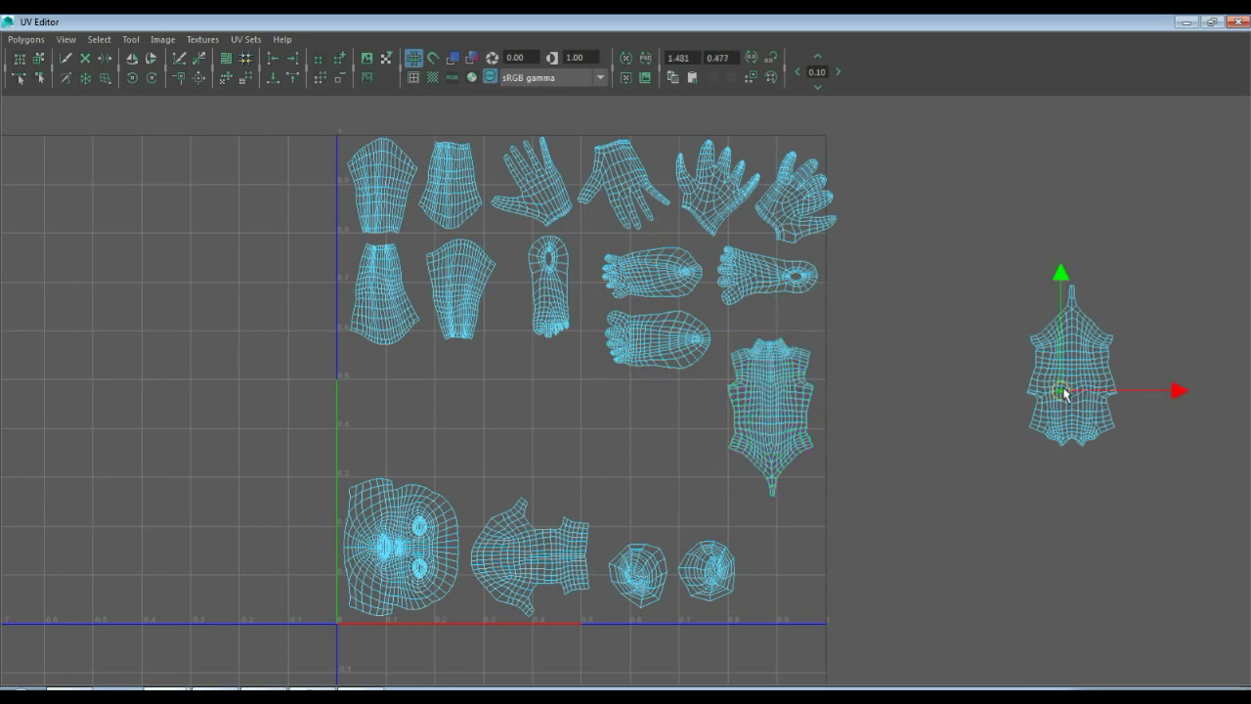
{"action": "left_click_drag", "start_coordinate": [1066, 390], "coordinate": [1035, 440]}
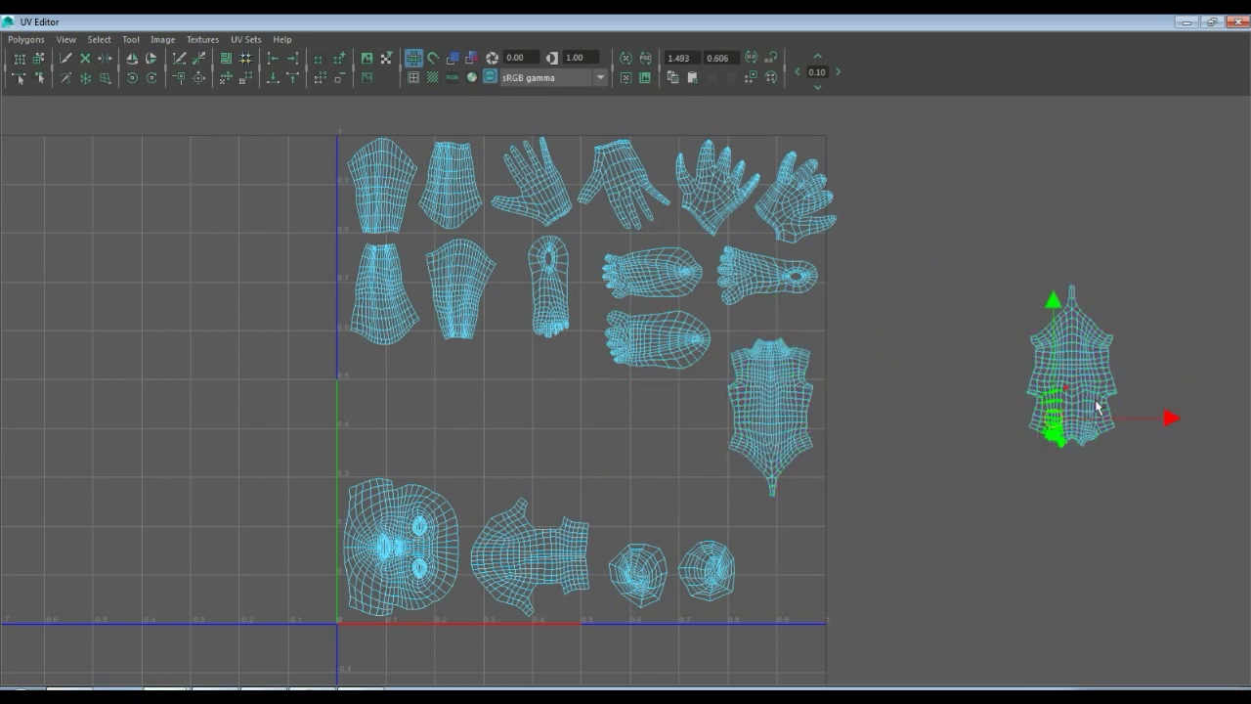
{"action": "left_click", "coordinate": [1080, 395]}
{"action": "middle_click_drag", "start_coordinate": [1072, 369], "coordinate": [501, 407]}
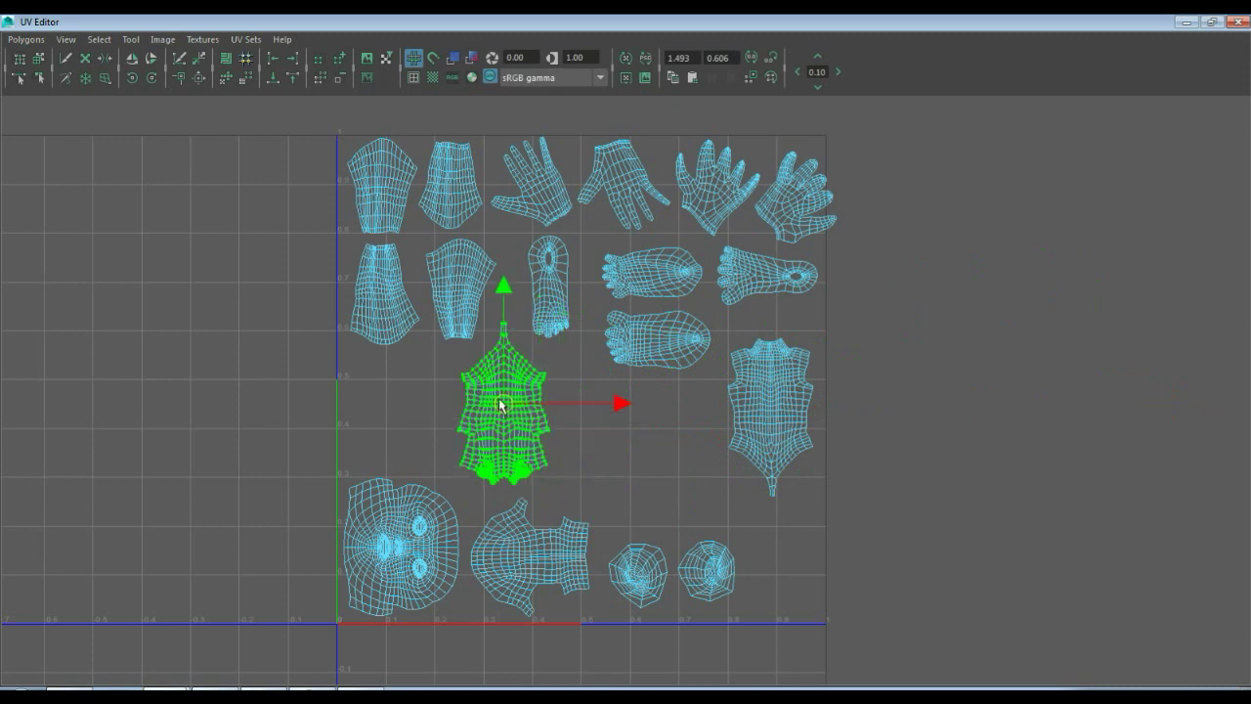
- Rotate the torso shell above the head clockwise so its tip points right, then lower both torso shells toward the bottom row
{"action": "key", "text": "e"}
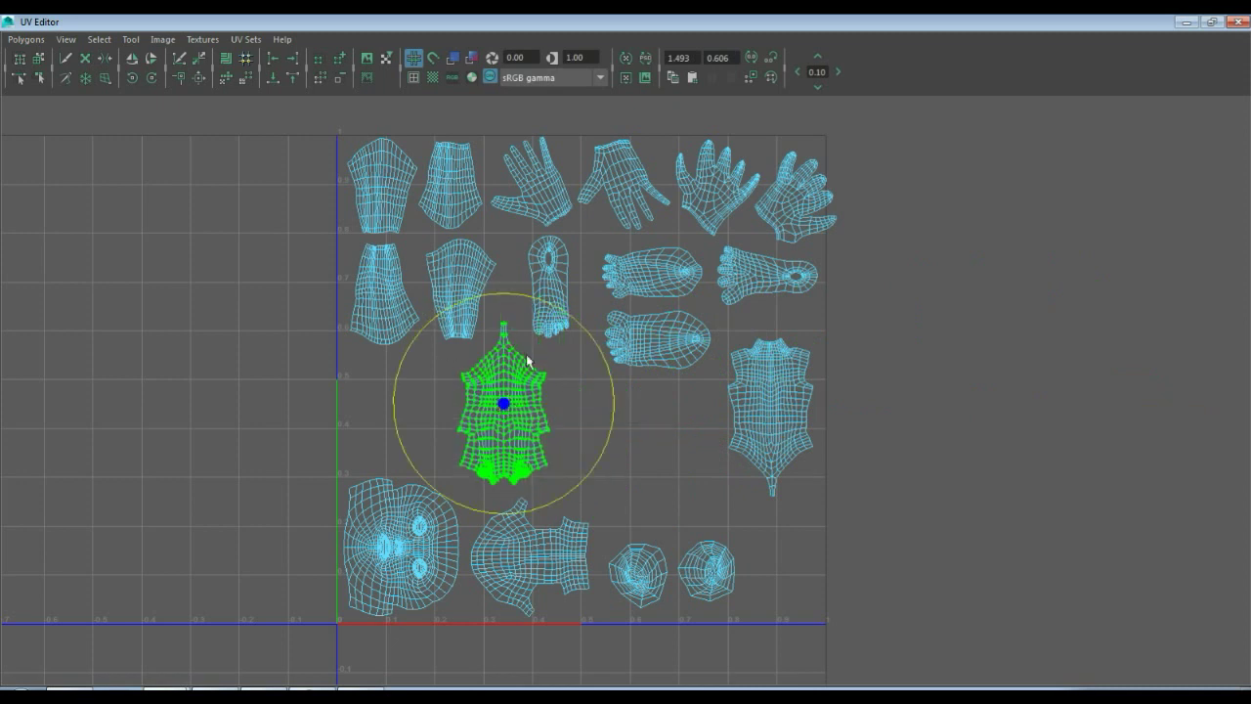
{"action": "left_click", "coordinate": [152, 79]}
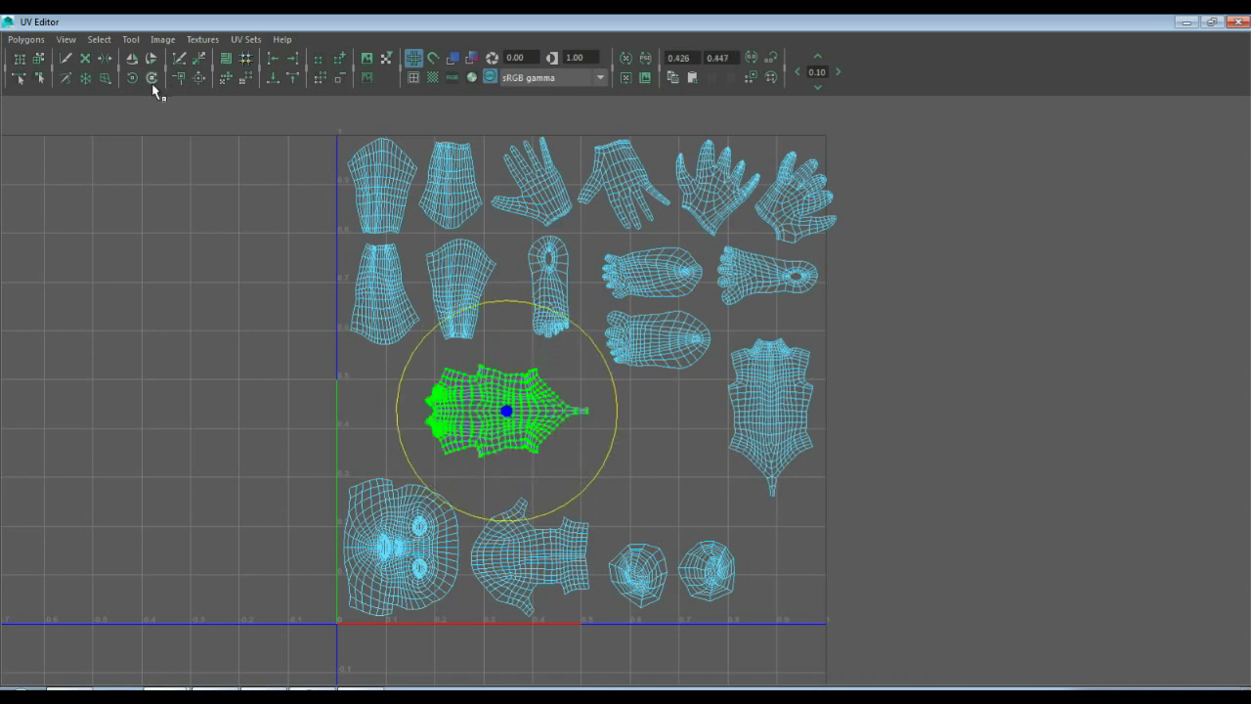
{"action": "key", "text": "w"}
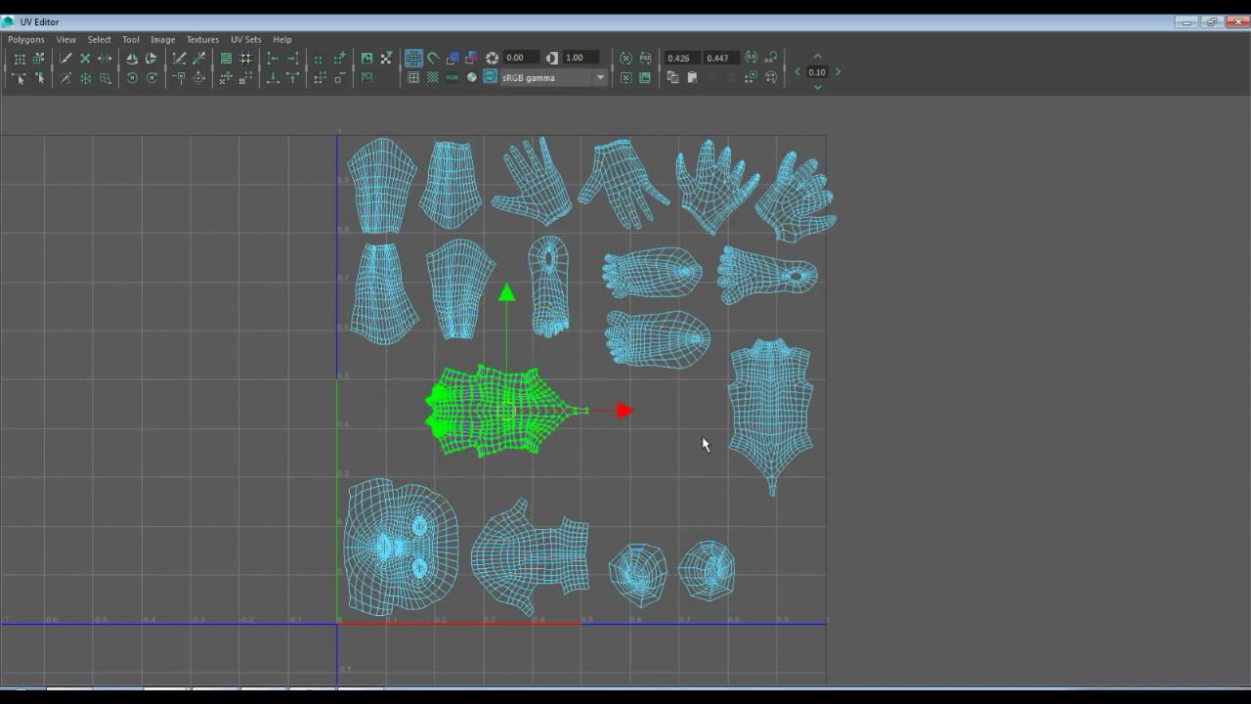
{"action": "left_click", "coordinate": [777, 408]}
{"action": "left_click_drag", "start_coordinate": [773, 419], "coordinate": [707, 460]}
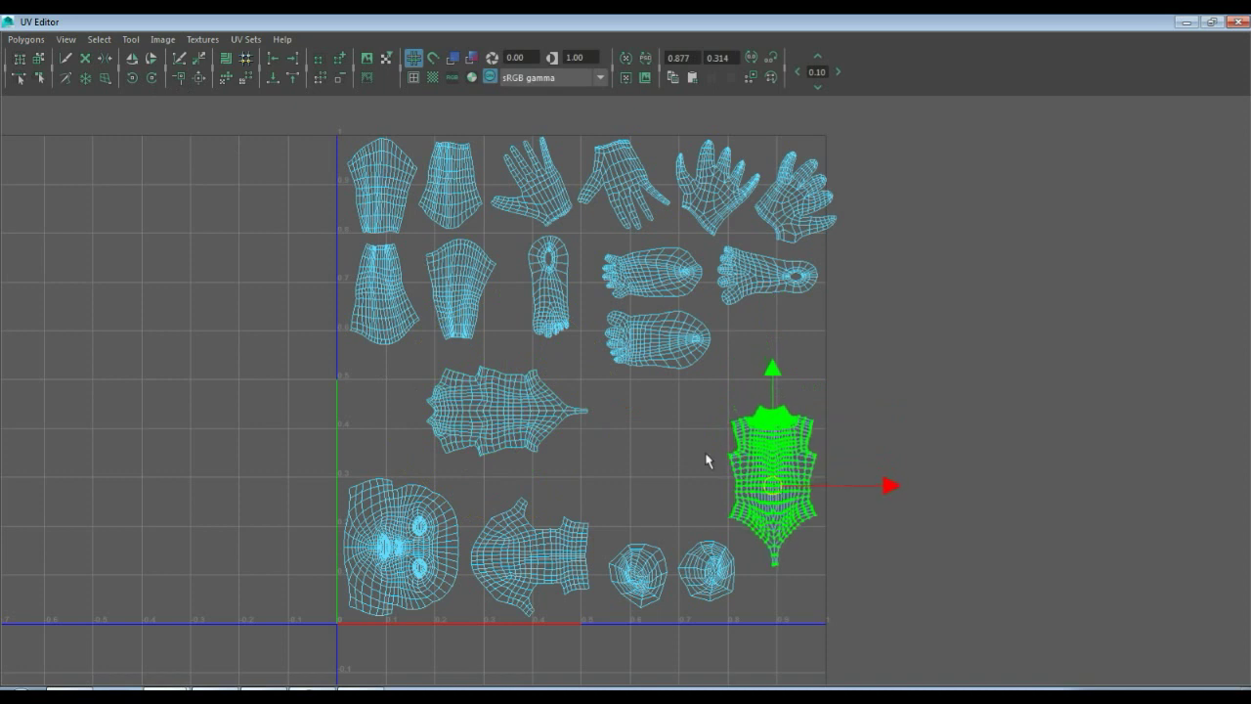
{"action": "left_click", "coordinate": [499, 415]}
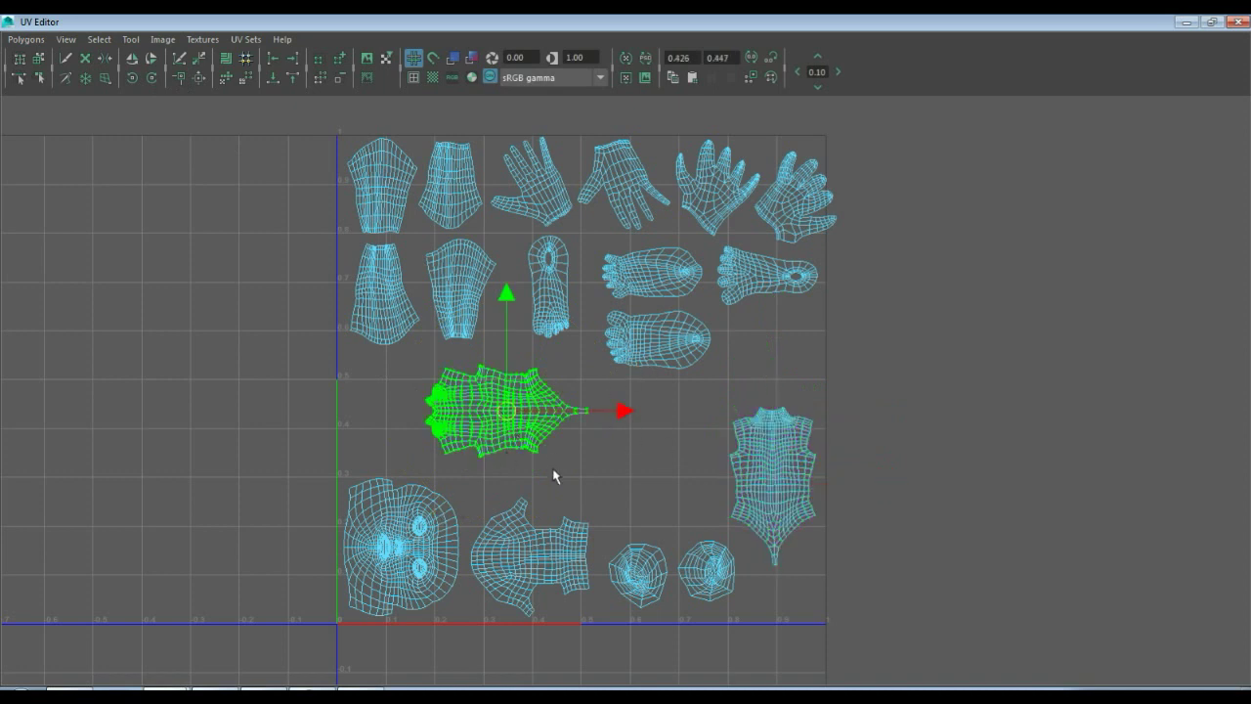
{"action": "left_click_drag", "start_coordinate": [506, 412], "coordinate": [506, 432]}
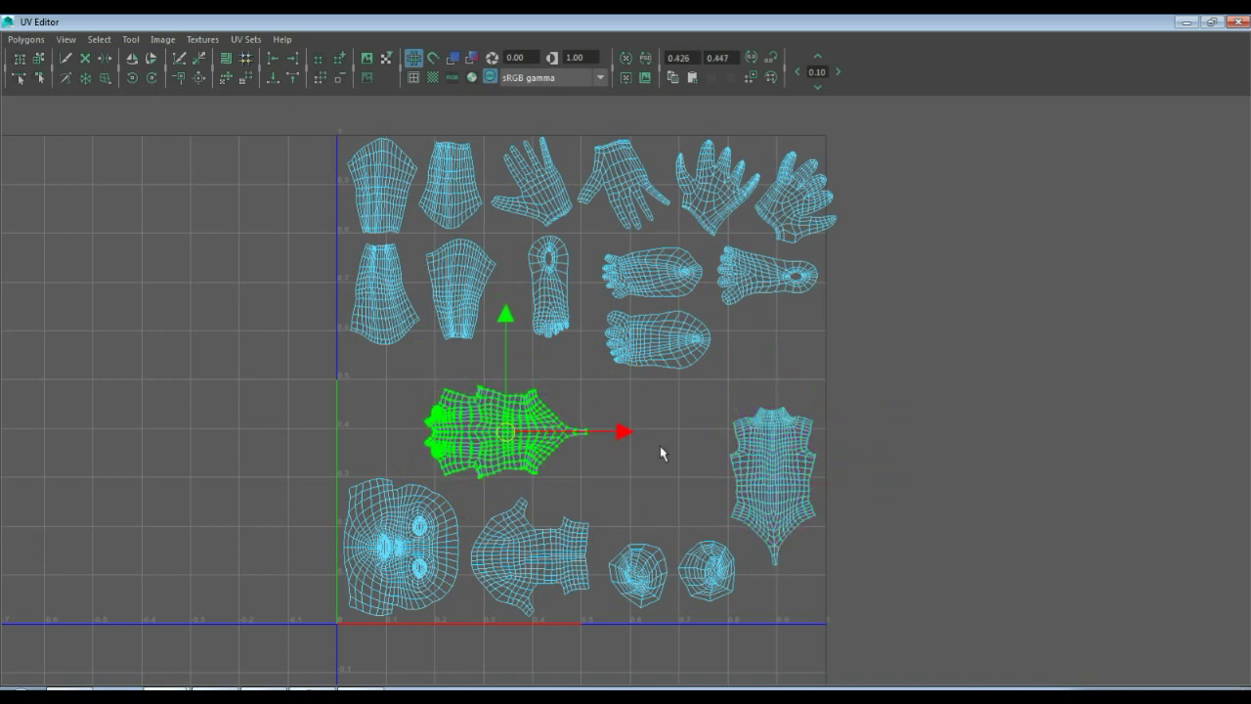
{"action": "left_click", "coordinate": [764, 465]}
{"action": "left_click_drag", "start_coordinate": [770, 481], "coordinate": [781, 506]}
- Stack the three sideways foot shells in one evenly spaced column below the downward-pointing hand
{"action": "left_click", "coordinate": [660, 360]}
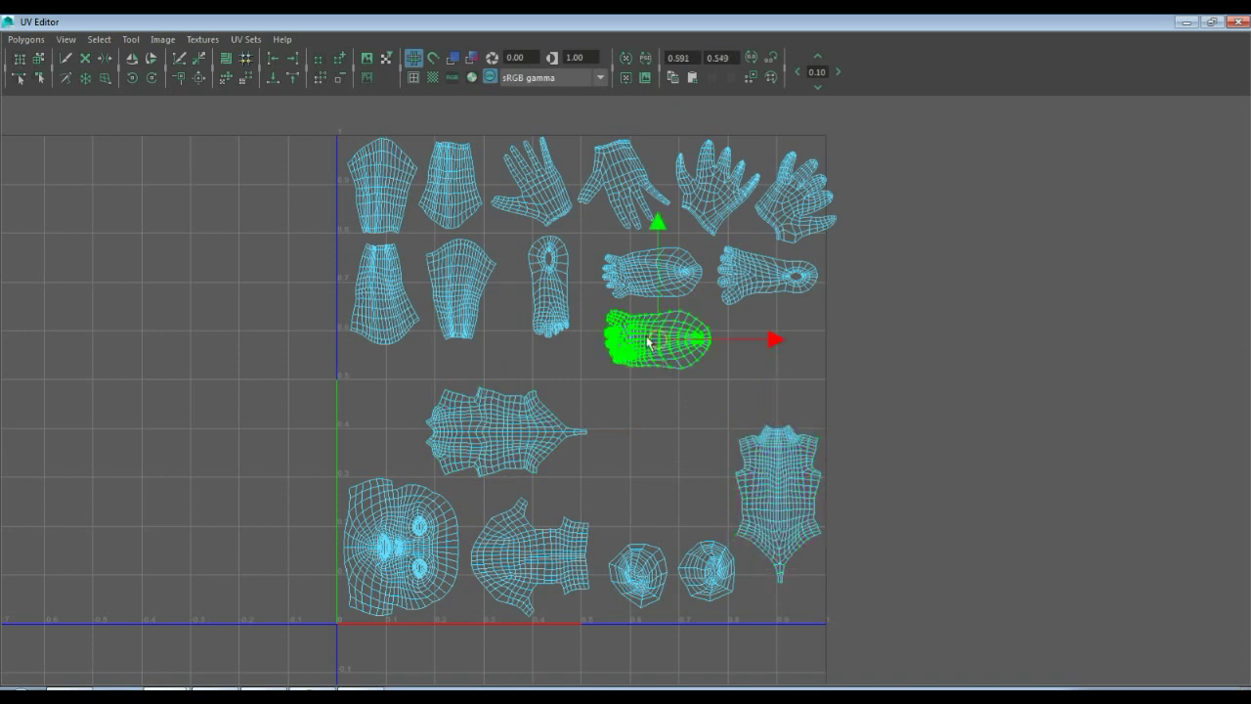
{"action": "left_click_drag", "start_coordinate": [651, 341], "coordinate": [651, 392]}
{"action": "left_click", "coordinate": [633, 278]}
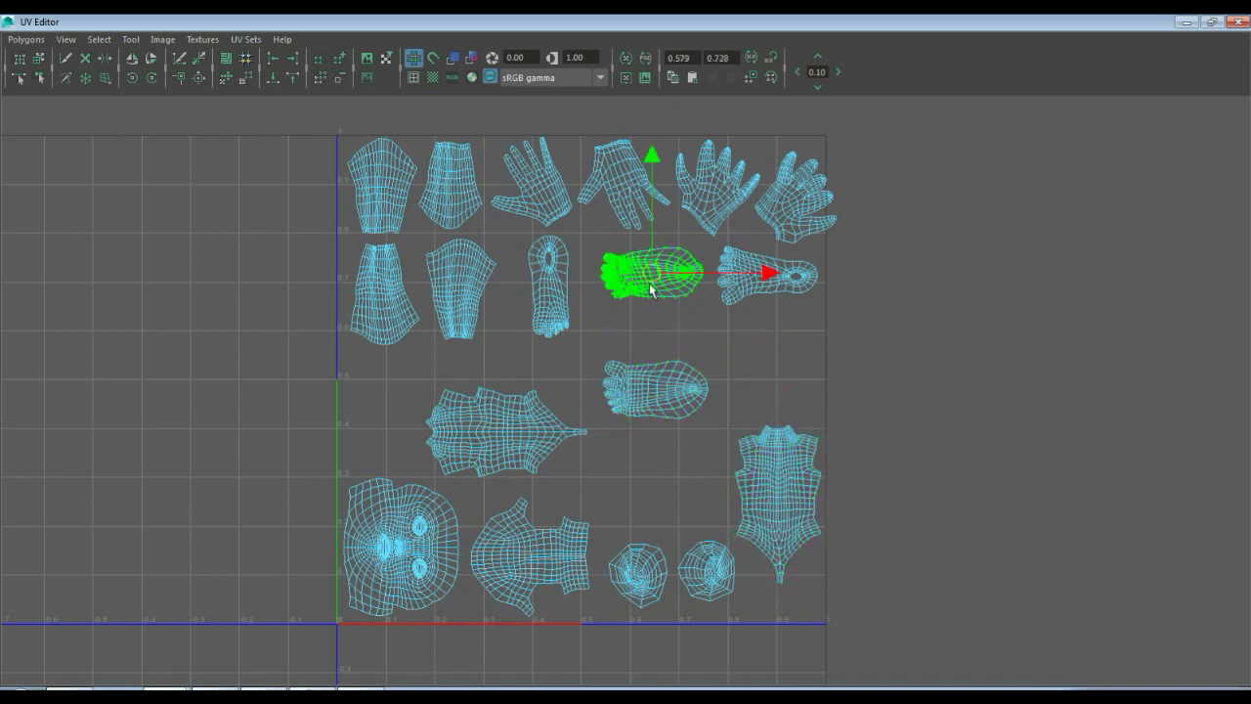
{"action": "left_click_drag", "start_coordinate": [651, 283], "coordinate": [657, 321]}
{"action": "left_click", "coordinate": [674, 395]}
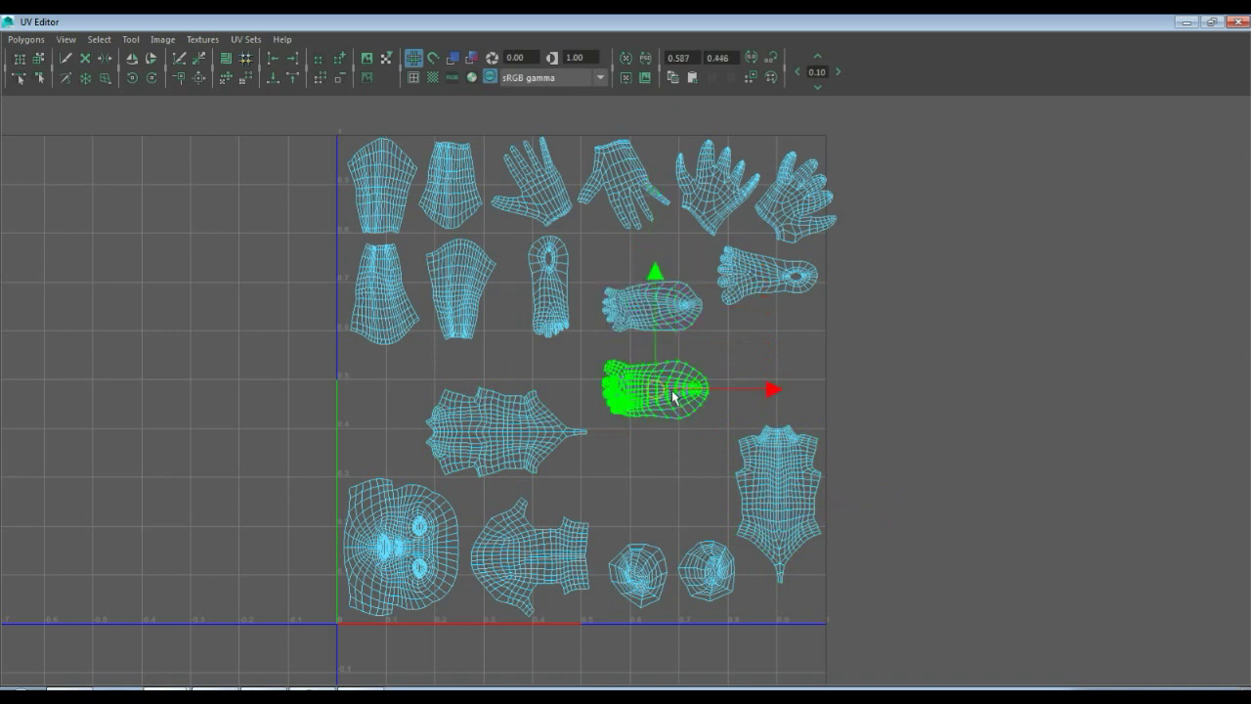
{"action": "left_click_drag", "start_coordinate": [661, 391], "coordinate": [660, 410]}
{"action": "left_click", "coordinate": [672, 326]}
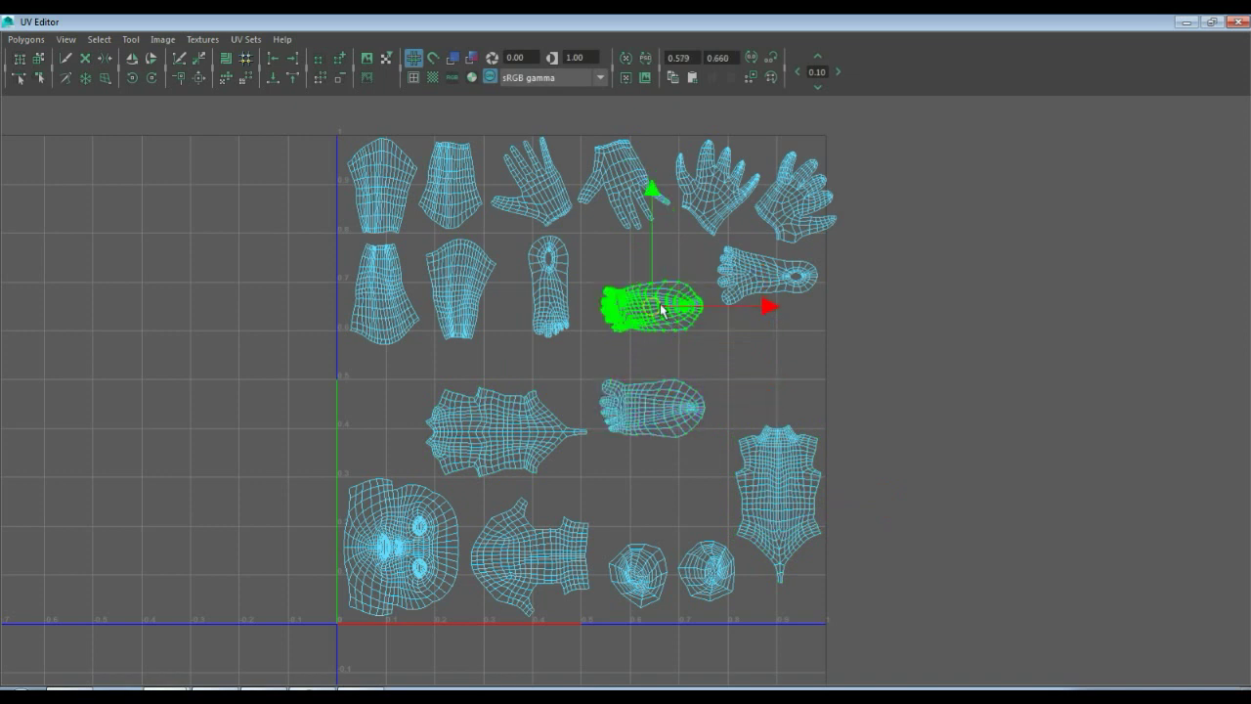
{"action": "left_click_drag", "start_coordinate": [653, 307], "coordinate": [654, 339]}
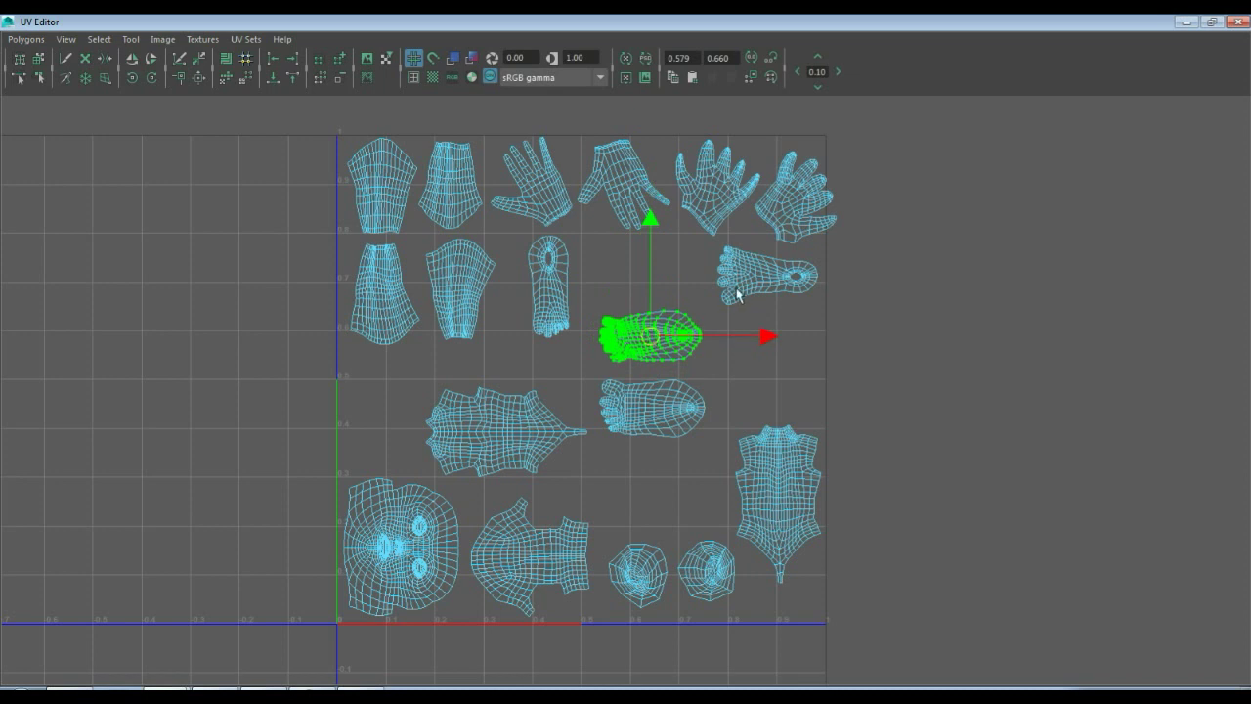
{"action": "left_click", "coordinate": [781, 279]}
{"action": "left_click_drag", "start_coordinate": [774, 276], "coordinate": [654, 280]}
- Move the rightmost hand shell fully inside the square below the top row and nudge the neighbouring hand slightly up and right
{"action": "left_click", "coordinate": [790, 229]}
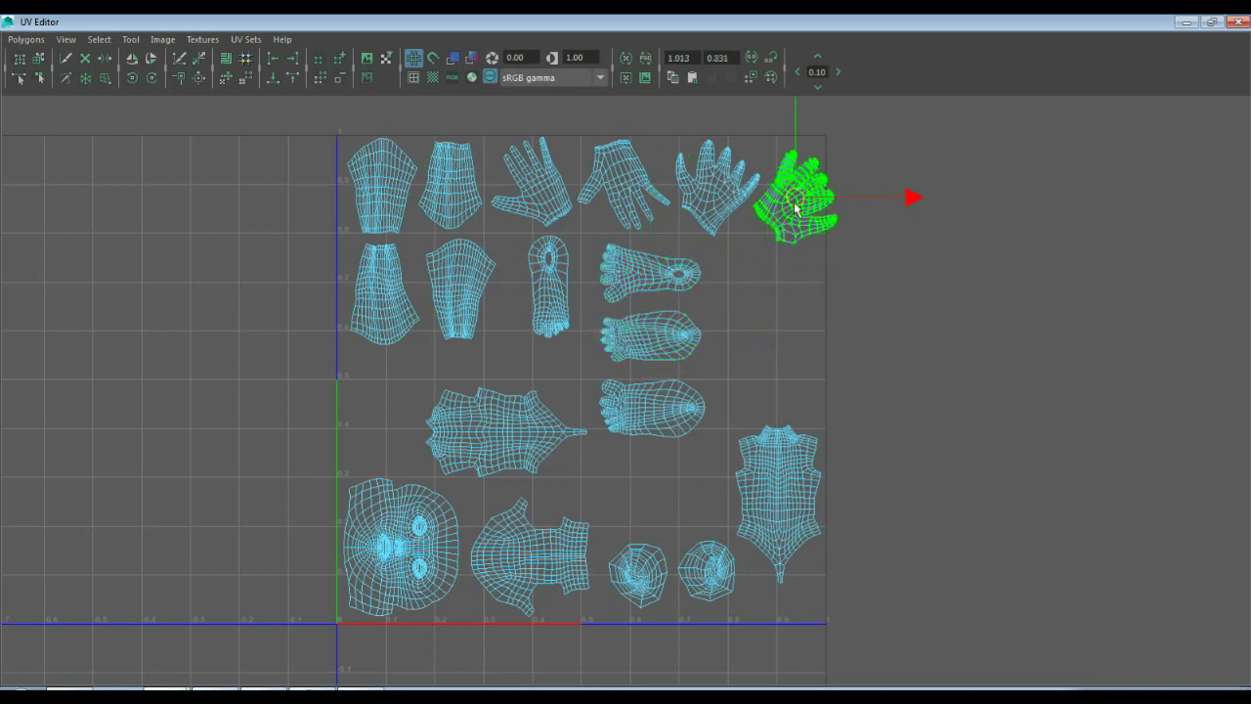
{"action": "left_click_drag", "start_coordinate": [796, 208], "coordinate": [764, 273]}
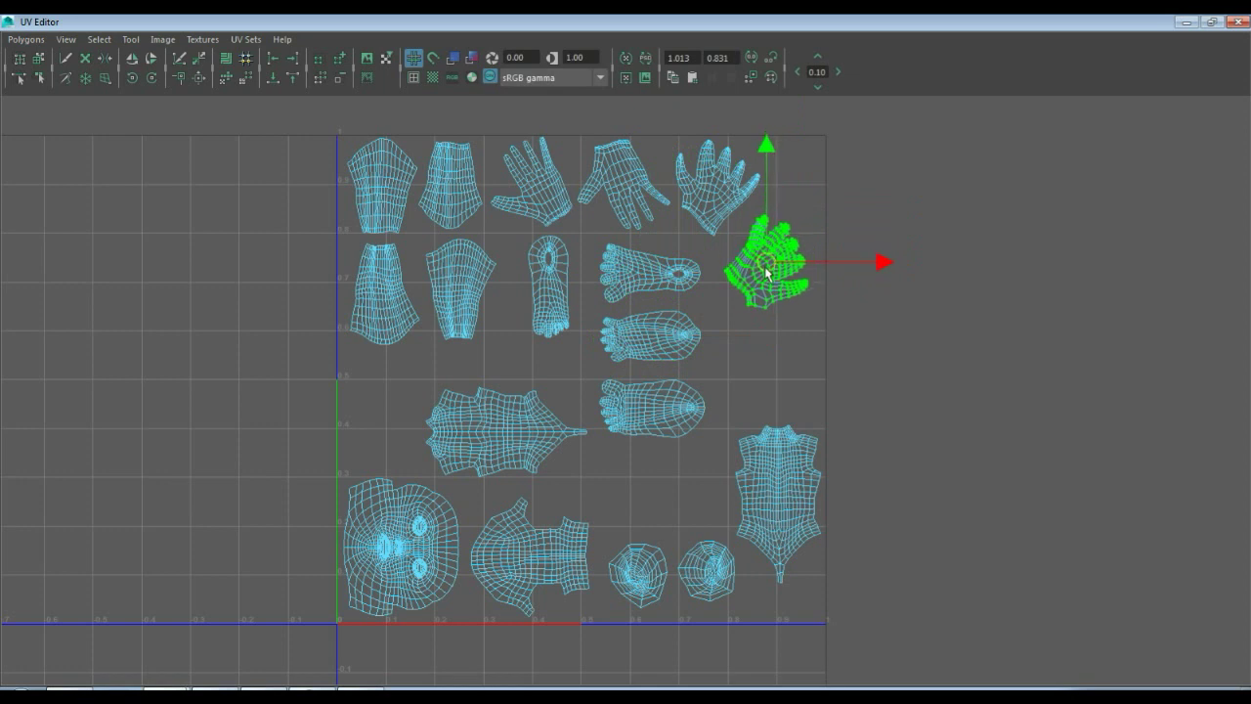
{"action": "left_click", "coordinate": [713, 202]}
{"action": "left_click_drag", "start_coordinate": [716, 193], "coordinate": [720, 191]}
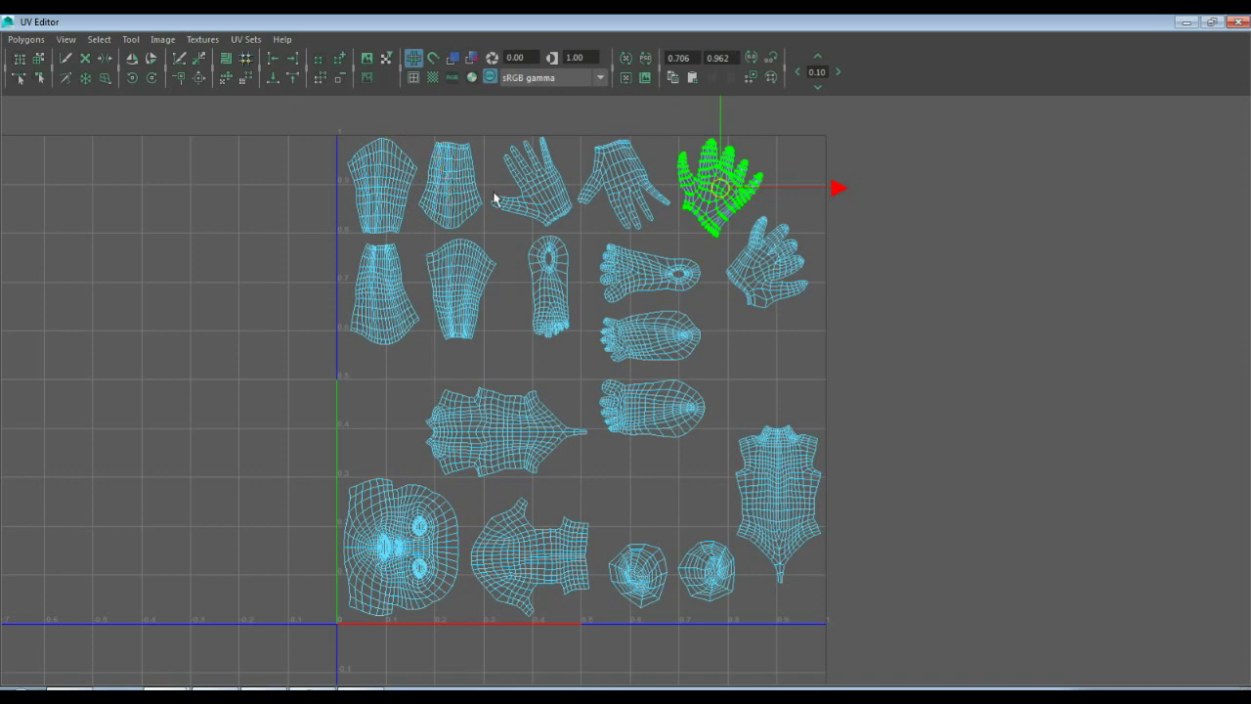
- Lower the two limb shells in the second row, leaving more space between them and the limb shells above
{"action": "left_click", "coordinate": [395, 305]}
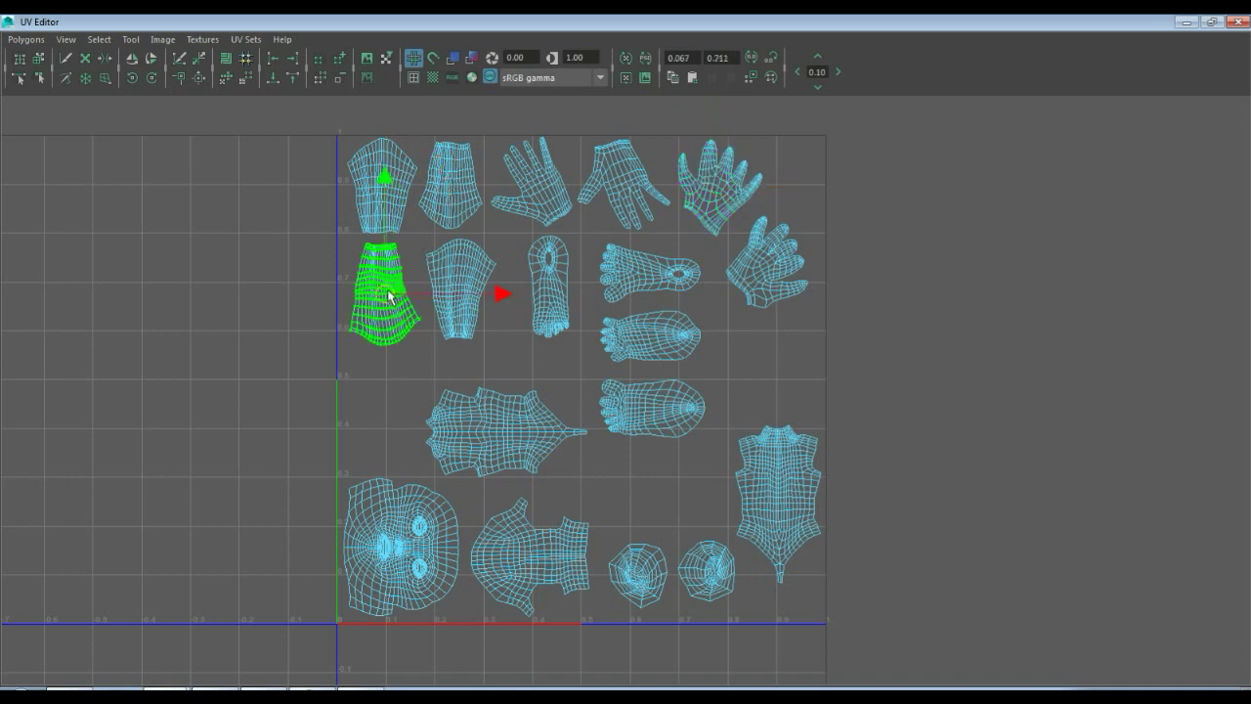
{"action": "left_click_drag", "start_coordinate": [391, 297], "coordinate": [389, 367]}
{"action": "left_click", "coordinate": [456, 286]}
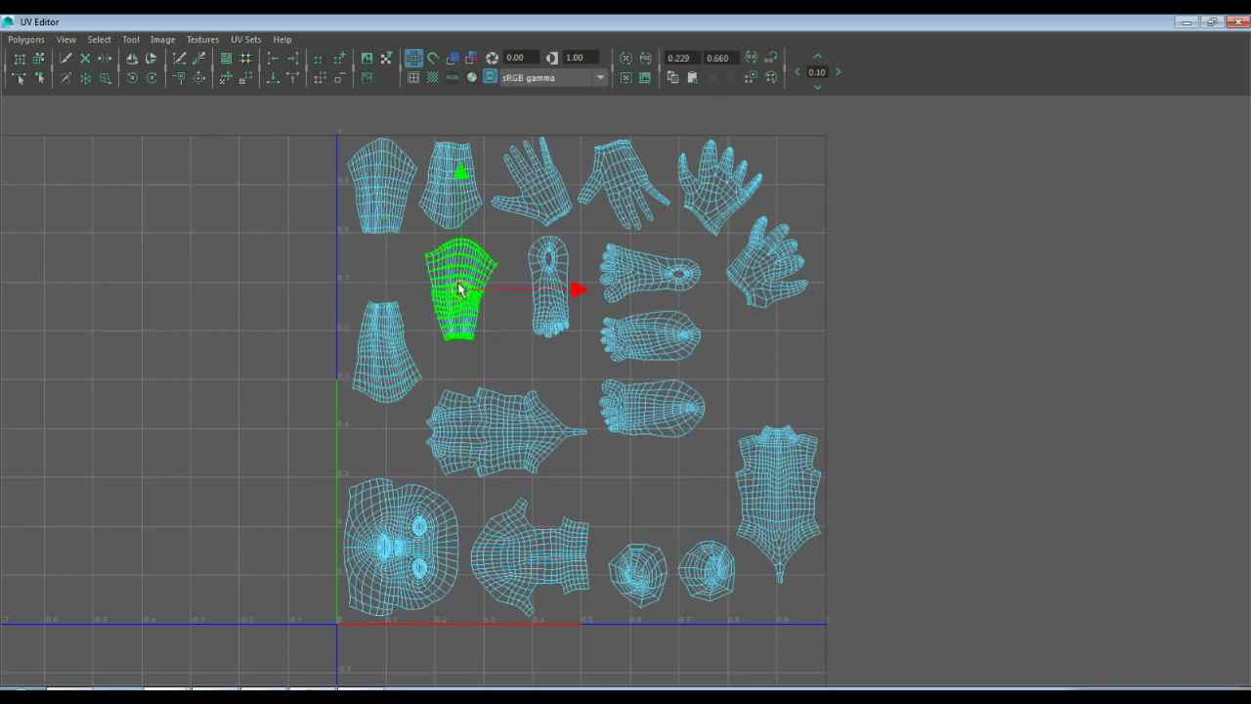
{"action": "left_click_drag", "start_coordinate": [460, 288], "coordinate": [463, 306]}
- Spread the three sideways foot shells farther apart vertically, moving each one down and slightly right
{"action": "left_click", "coordinate": [660, 424]}
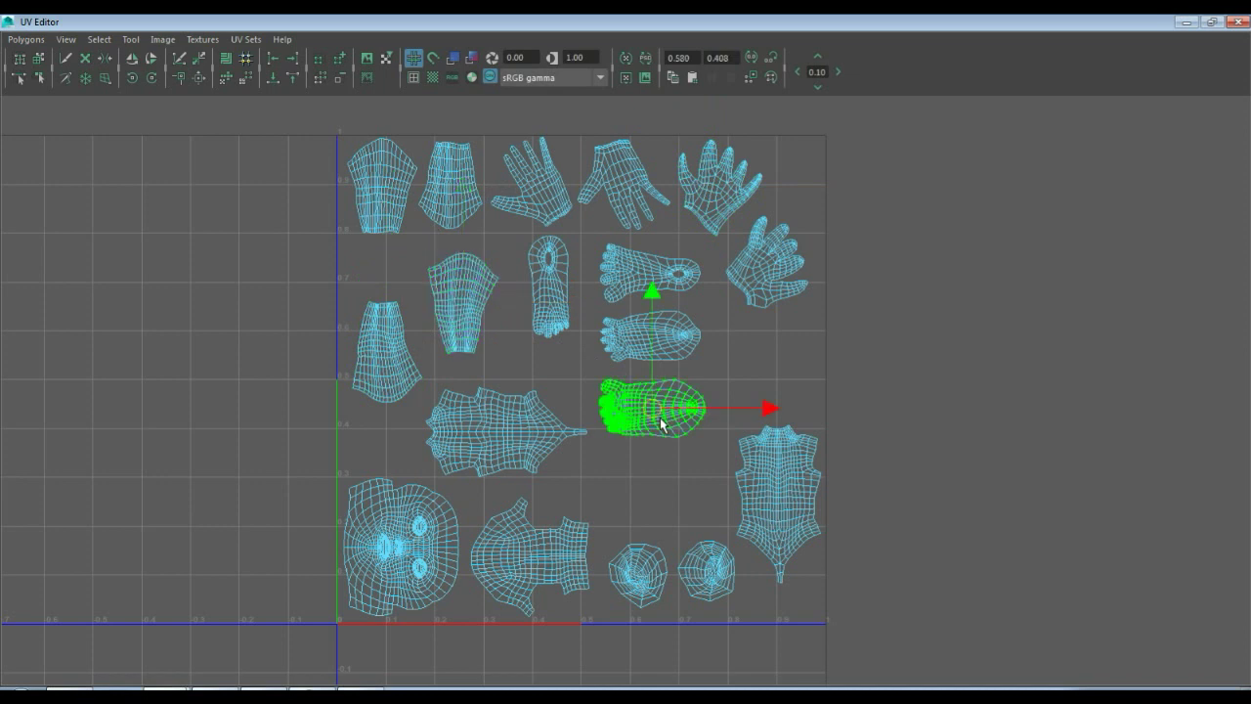
{"action": "left_click_drag", "start_coordinate": [661, 417], "coordinate": [669, 474]}
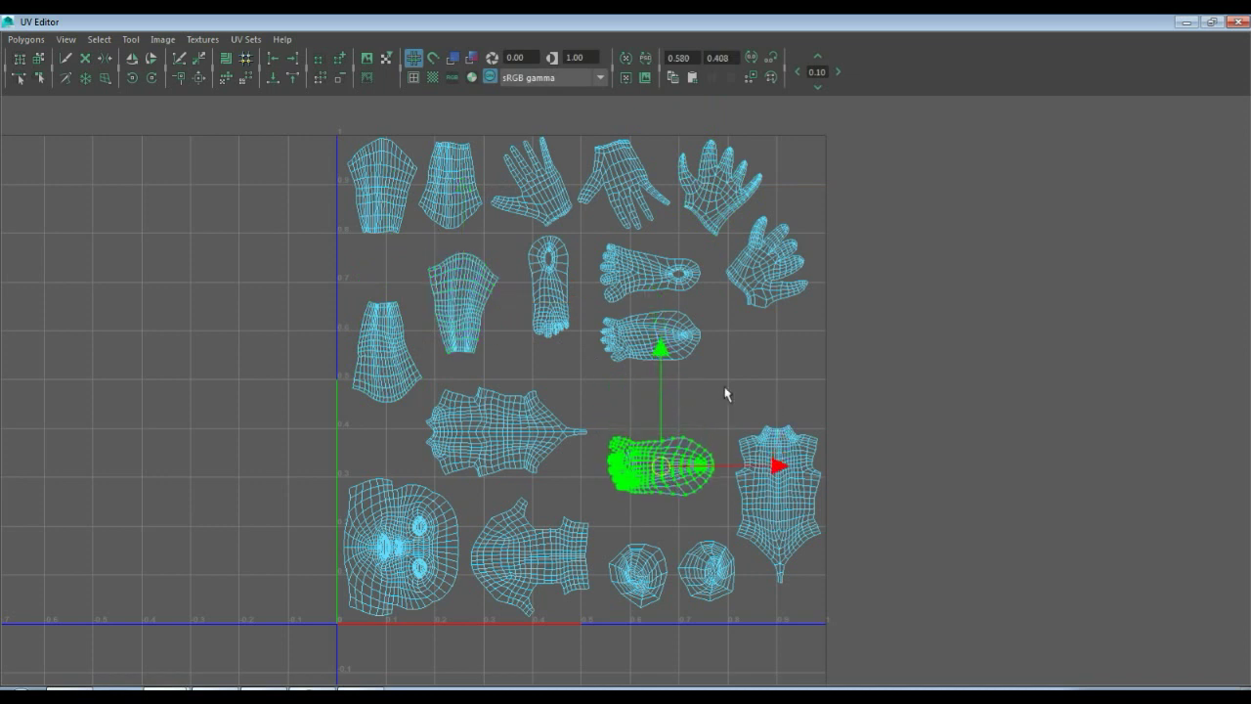
{"action": "left_click", "coordinate": [658, 338]}
{"action": "left_click_drag", "start_coordinate": [655, 340], "coordinate": [666, 385]}
{"action": "left_click", "coordinate": [631, 276]}
{"action": "left_click_drag", "start_coordinate": [652, 277], "coordinate": [658, 299]}
- Lower the hand shell near the square's right edge and move the top row's last hand into the space above it
{"action": "left_click", "coordinate": [757, 271]}
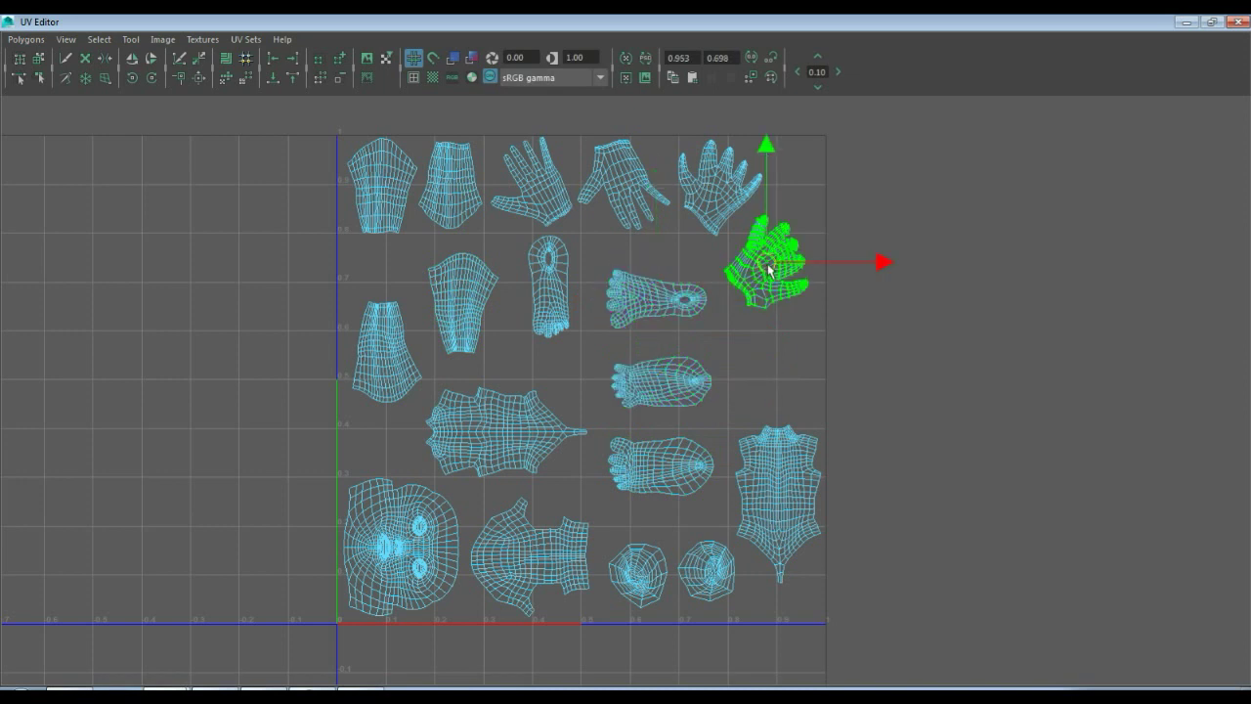
{"action": "left_click_drag", "start_coordinate": [772, 271], "coordinate": [777, 334]}
{"action": "left_click", "coordinate": [714, 188]}
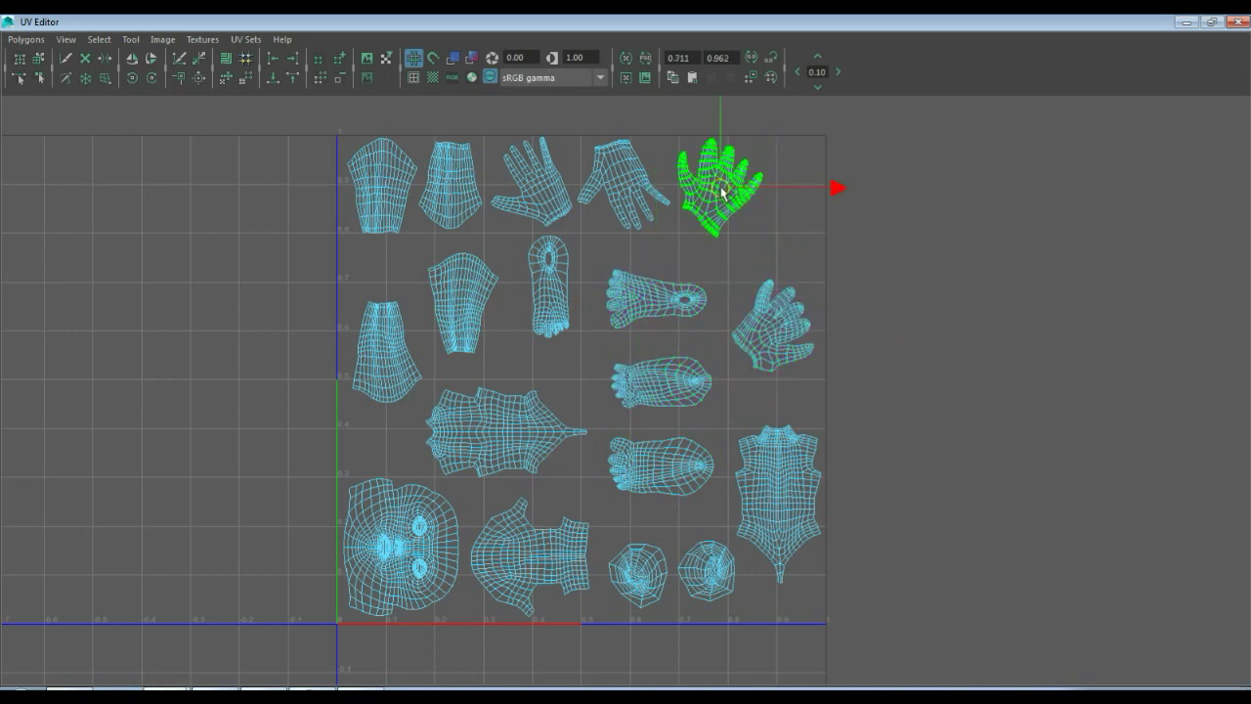
{"action": "left_click_drag", "start_coordinate": [715, 189], "coordinate": [770, 206]}
{"action": "left_click", "coordinate": [779, 332]}
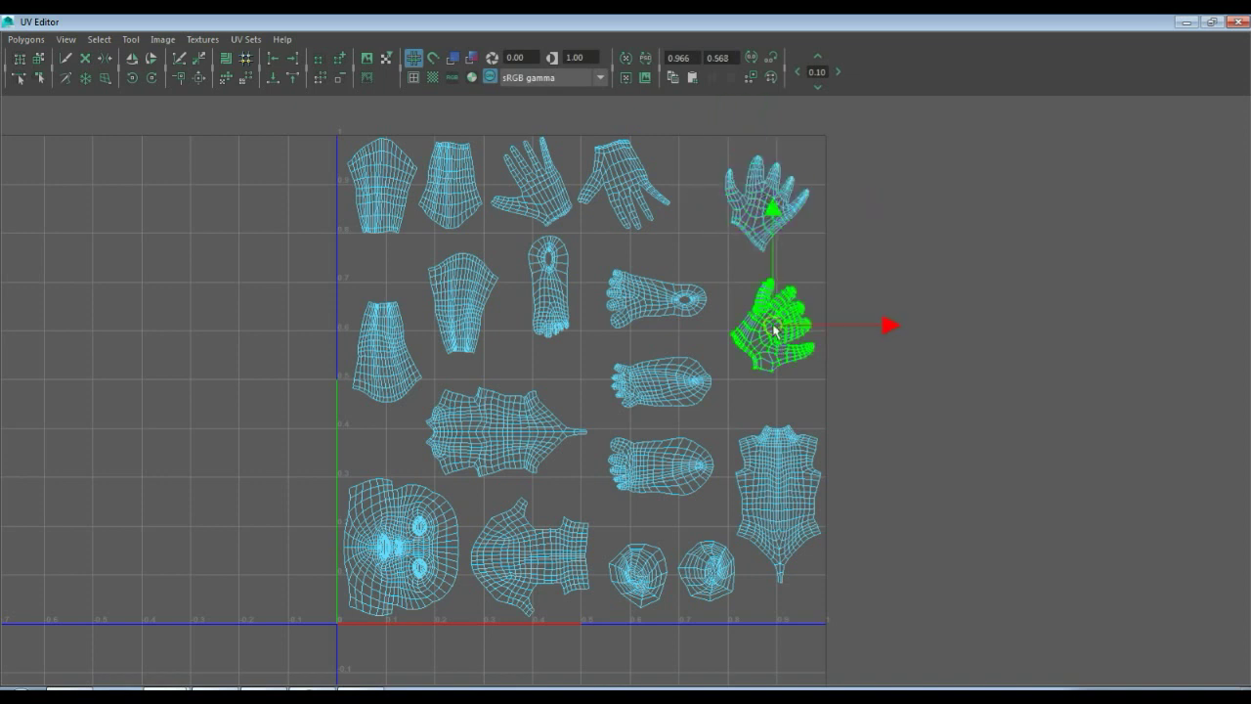
{"action": "left_click_drag", "start_coordinate": [779, 332], "coordinate": [777, 347]}
{"action": "left_click", "coordinate": [756, 203]}
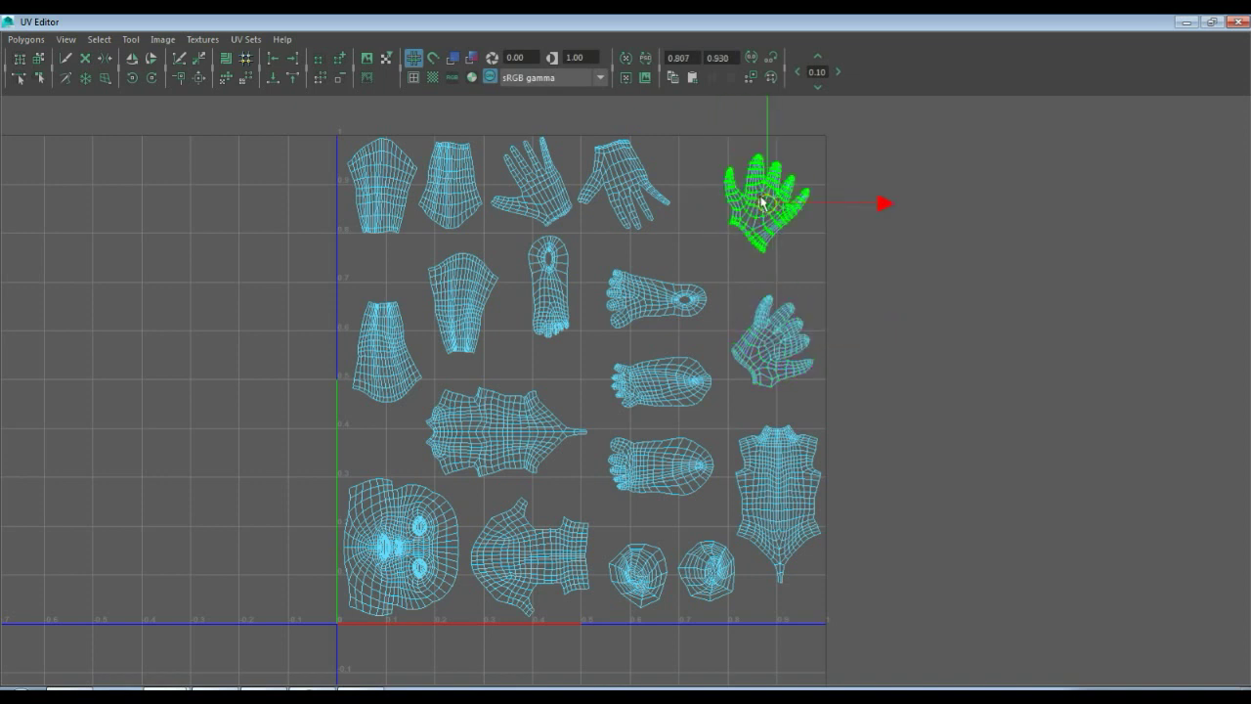
{"action": "left_click_drag", "start_coordinate": [761, 203], "coordinate": [769, 209]}
- Shift the downward-pointing hand and the upward-pointing hand beside it right and slightly down to even out the top row
{"action": "left_click", "coordinate": [622, 193]}
{"action": "left_click_drag", "start_coordinate": [622, 193], "coordinate": [657, 199]}
{"action": "left_click", "coordinate": [543, 186]}
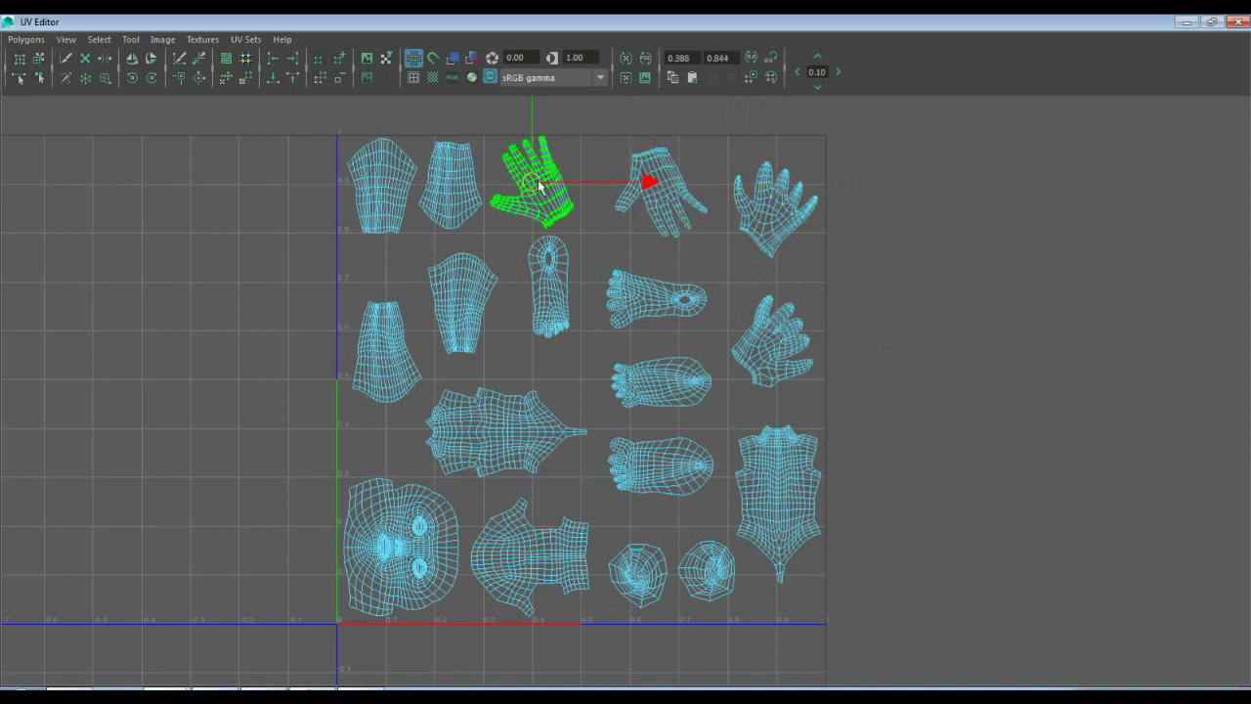
{"action": "left_click_drag", "start_coordinate": [540, 185], "coordinate": [552, 190]}
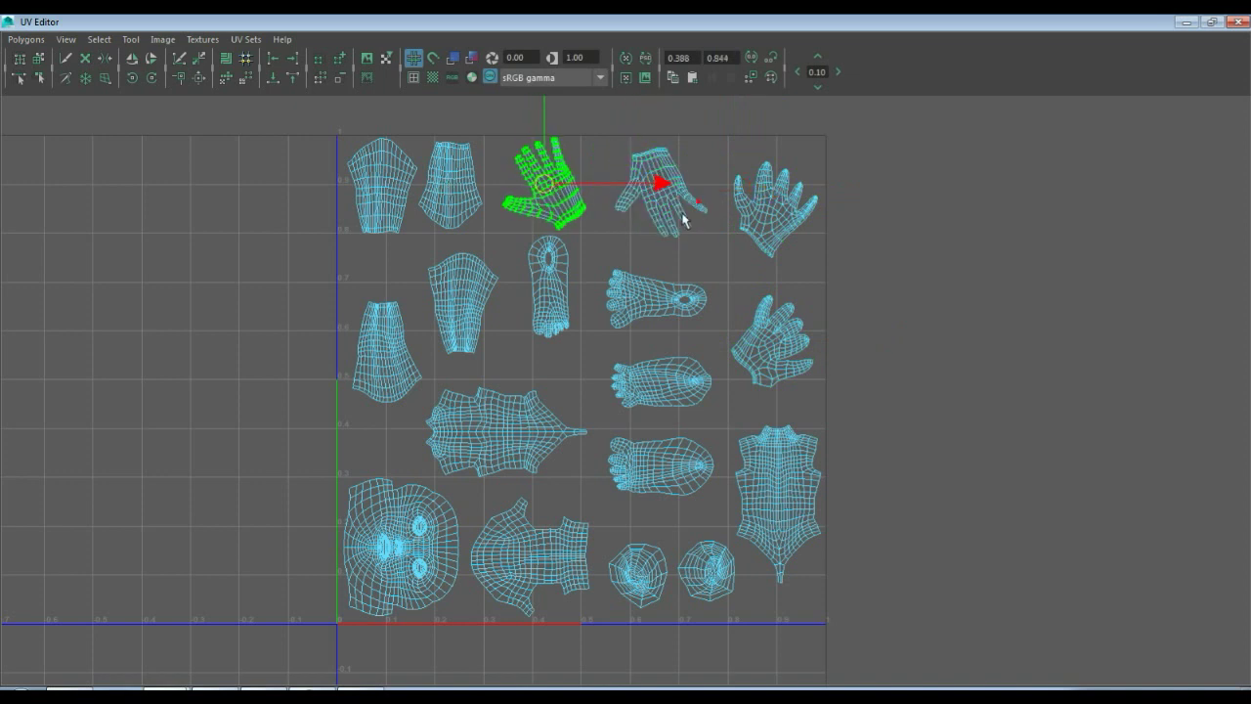
{"action": "left_click", "coordinate": [684, 219]}
{"action": "mouse_move", "coordinate": [661, 187]}
{"action": "left_mouse_down"}
{"action": "mouse_move", "coordinate": [679, 201]}
{"action": "mouse_move", "coordinate": [664, 195]}
{"action": "left_mouse_up"}
{"action": "left_click", "coordinate": [559, 186]}
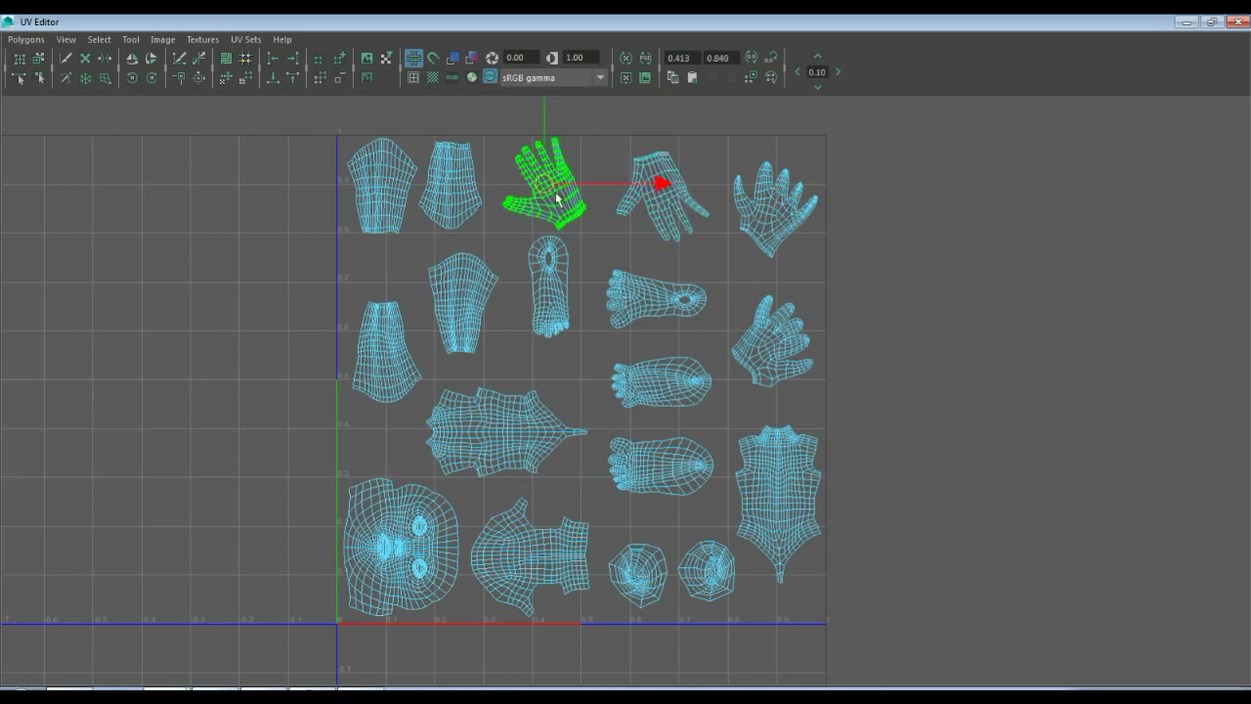
{"action": "left_click_drag", "start_coordinate": [559, 193], "coordinate": [572, 193]}
- Nudge the top row's second limb shell right and slightly down, lower the corner limb shell, and clear the selection
{"action": "left_click", "coordinate": [455, 190]}
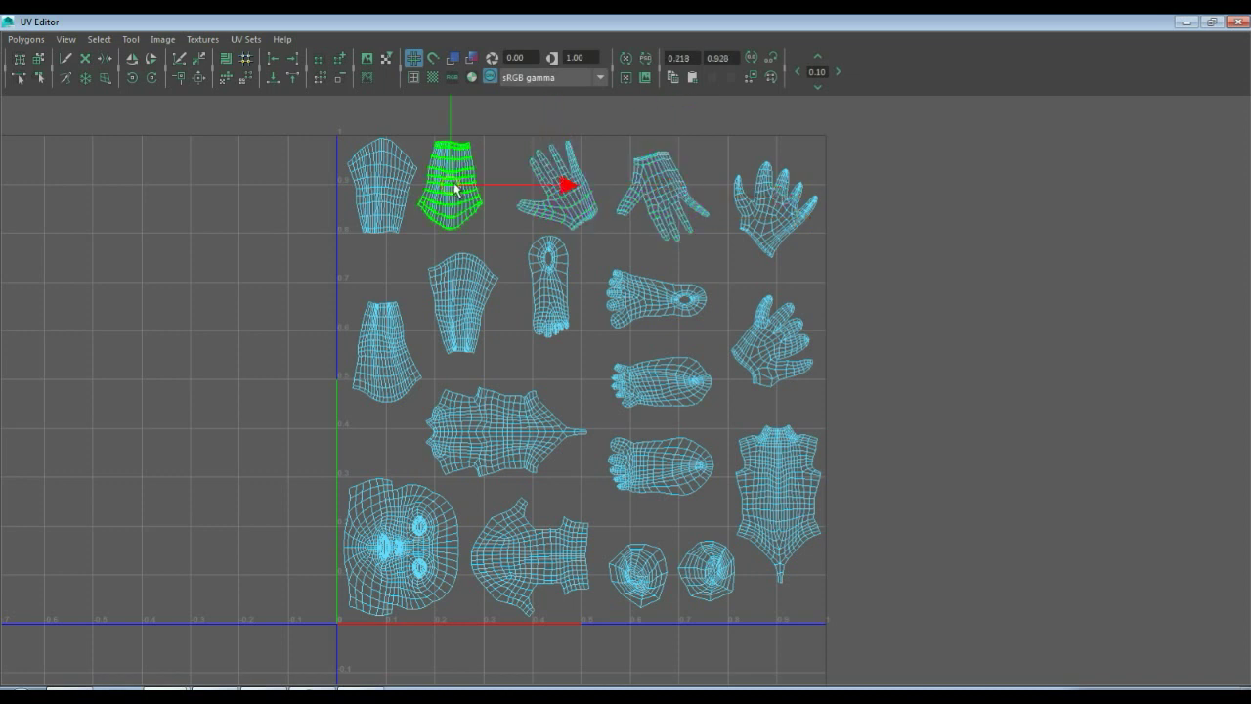
{"action": "left_click_drag", "start_coordinate": [456, 189], "coordinate": [469, 192]}
{"action": "left_click", "coordinate": [372, 196]}
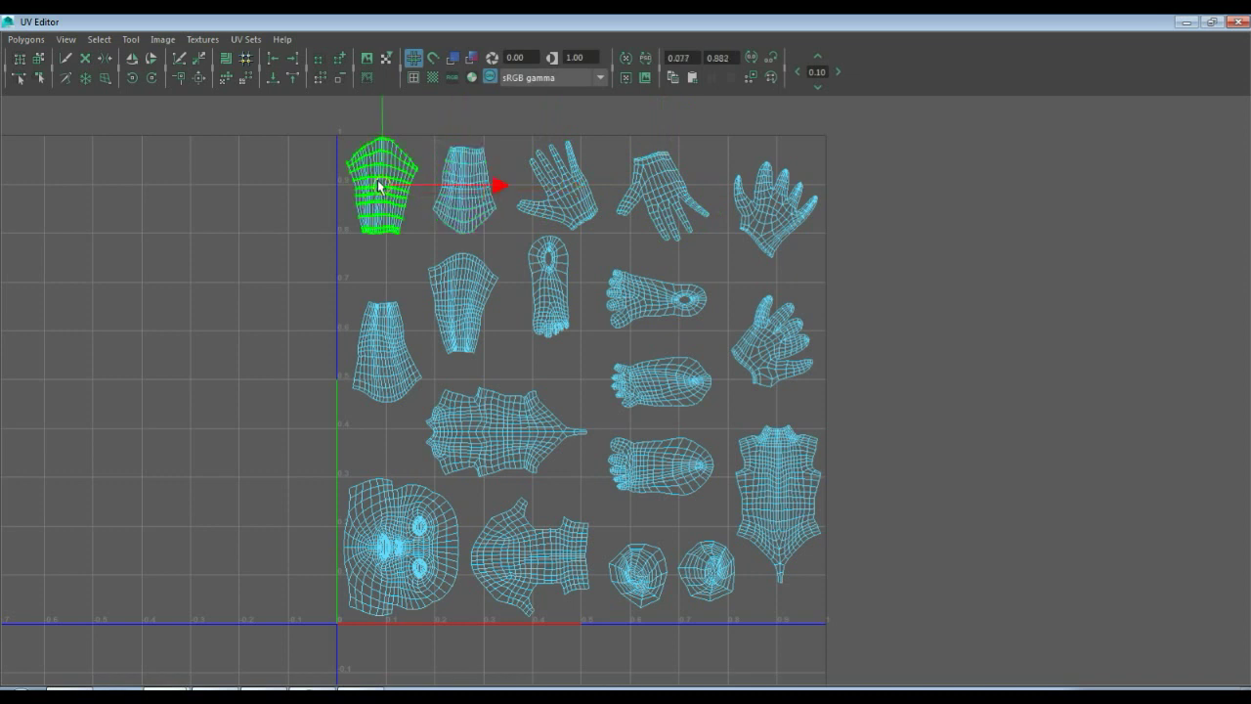
{"action": "left_click_drag", "start_coordinate": [379, 185], "coordinate": [392, 233]}
{"action": "left_click", "coordinate": [860, 293]}
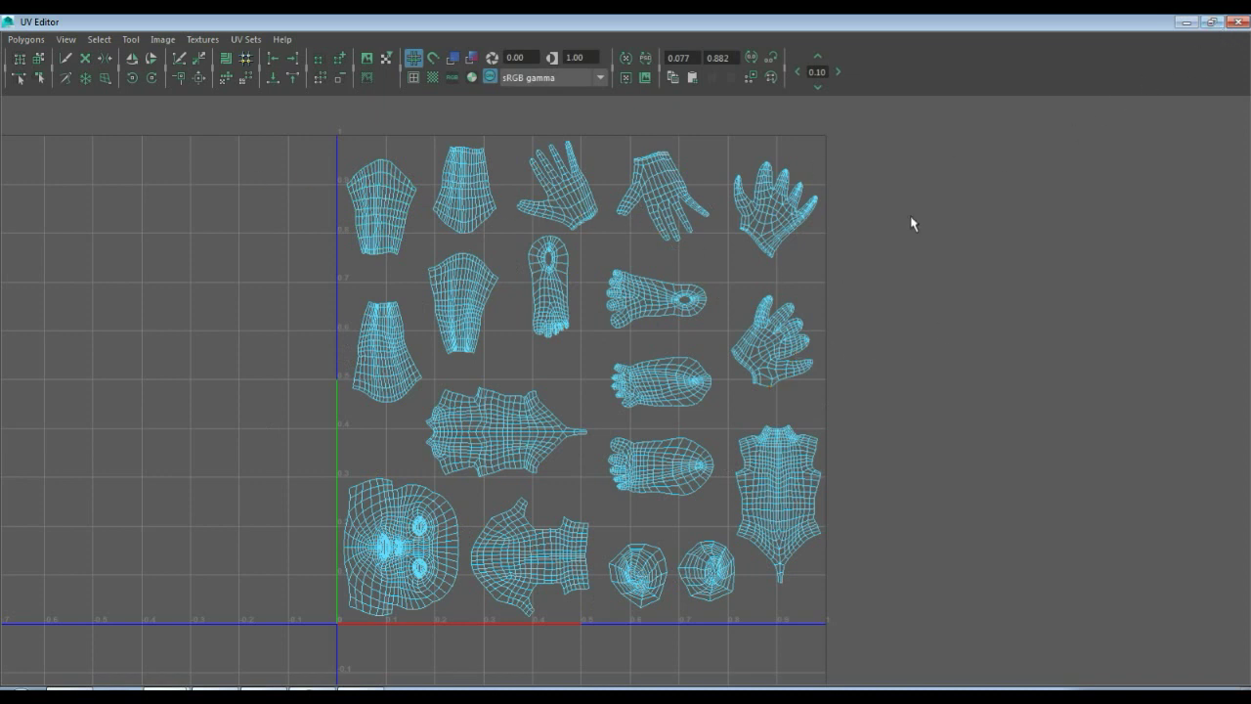
- Review the map1 and face UV sets, return to the combined lightmap set, and restore the UV Editor to a smaller window
{"action": "right_click_drag", "start_coordinate": [874, 217], "coordinate": [969, 395]}
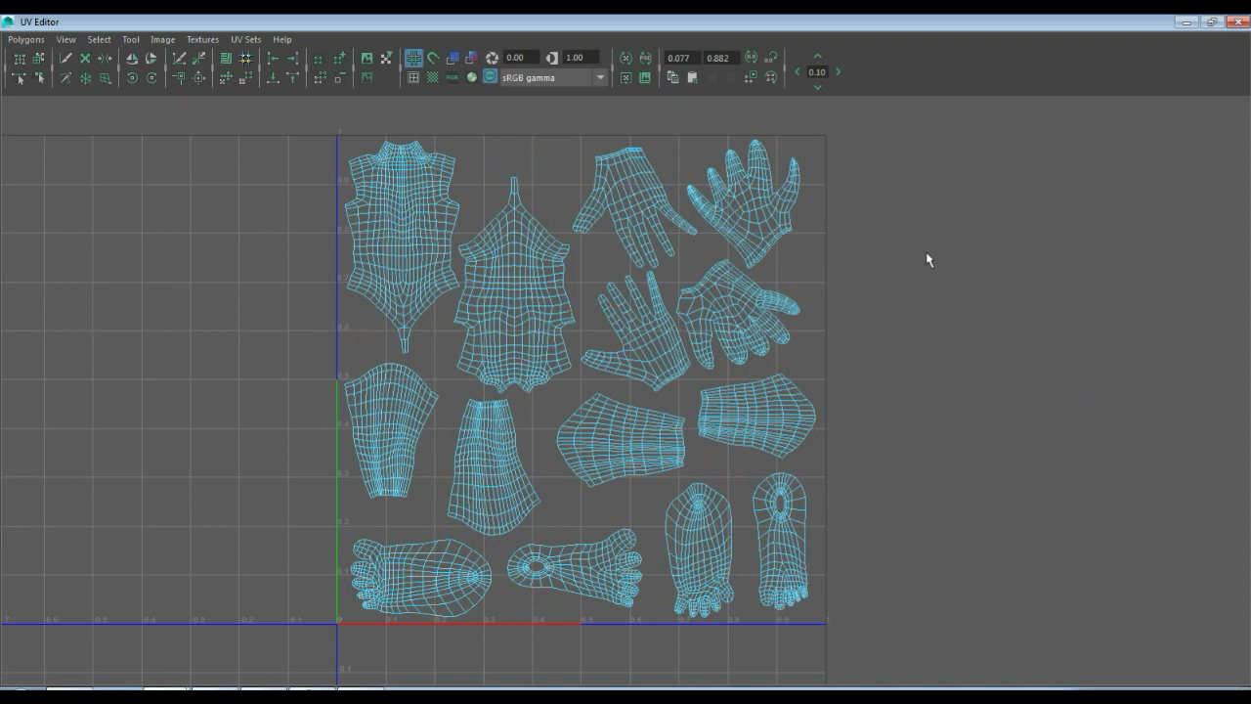
{"action": "right_click_drag", "start_coordinate": [927, 256], "coordinate": [994, 439]}
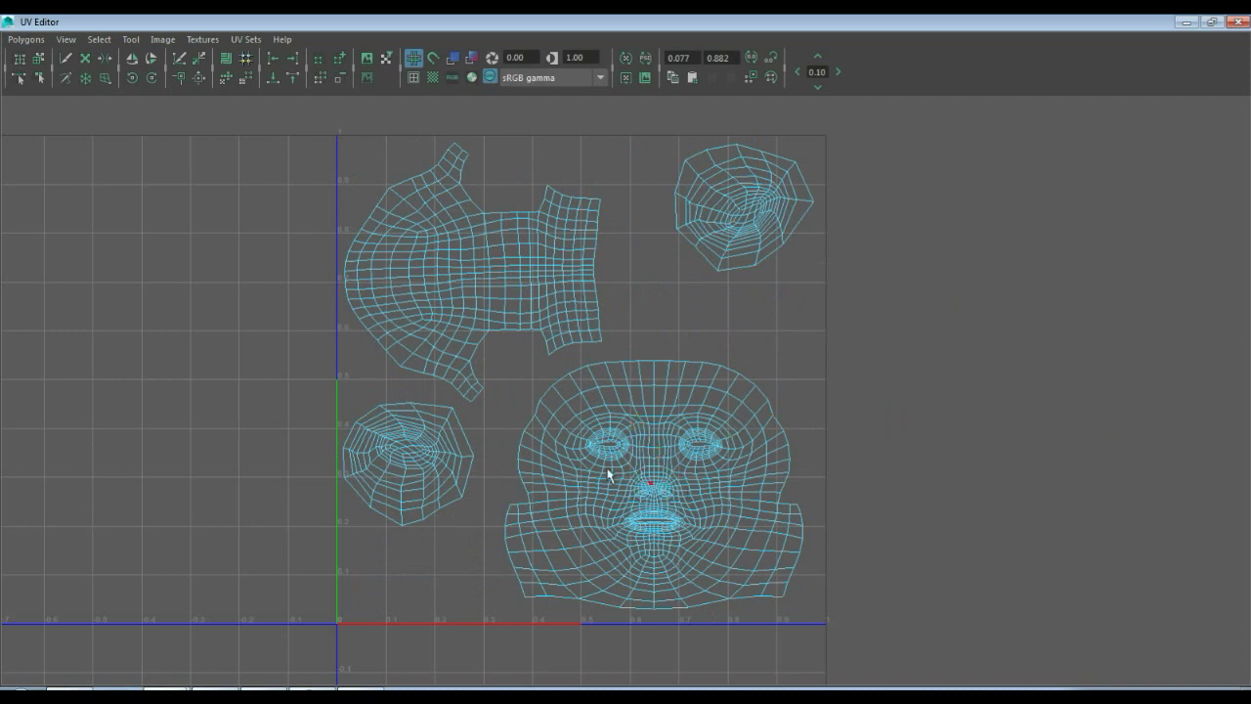
{"action": "right_click_drag", "start_coordinate": [888, 253], "coordinate": [967, 451]}
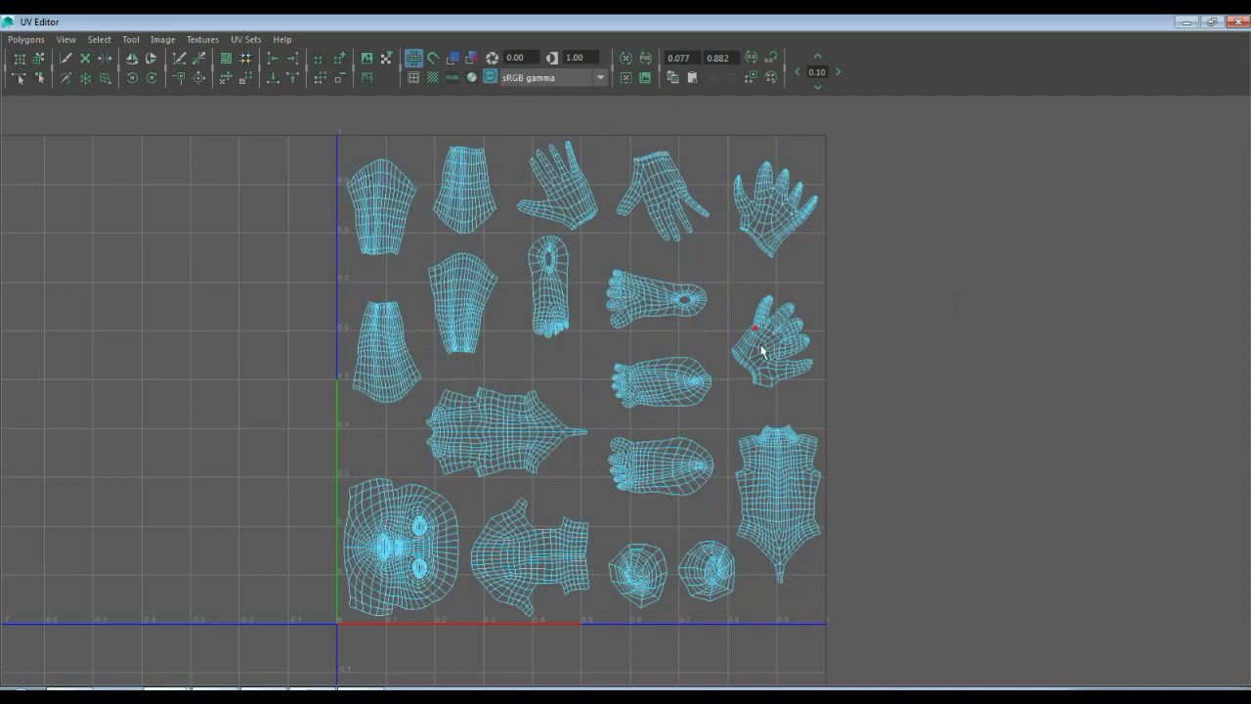
{"action": "left_click", "coordinate": [1211, 21]}
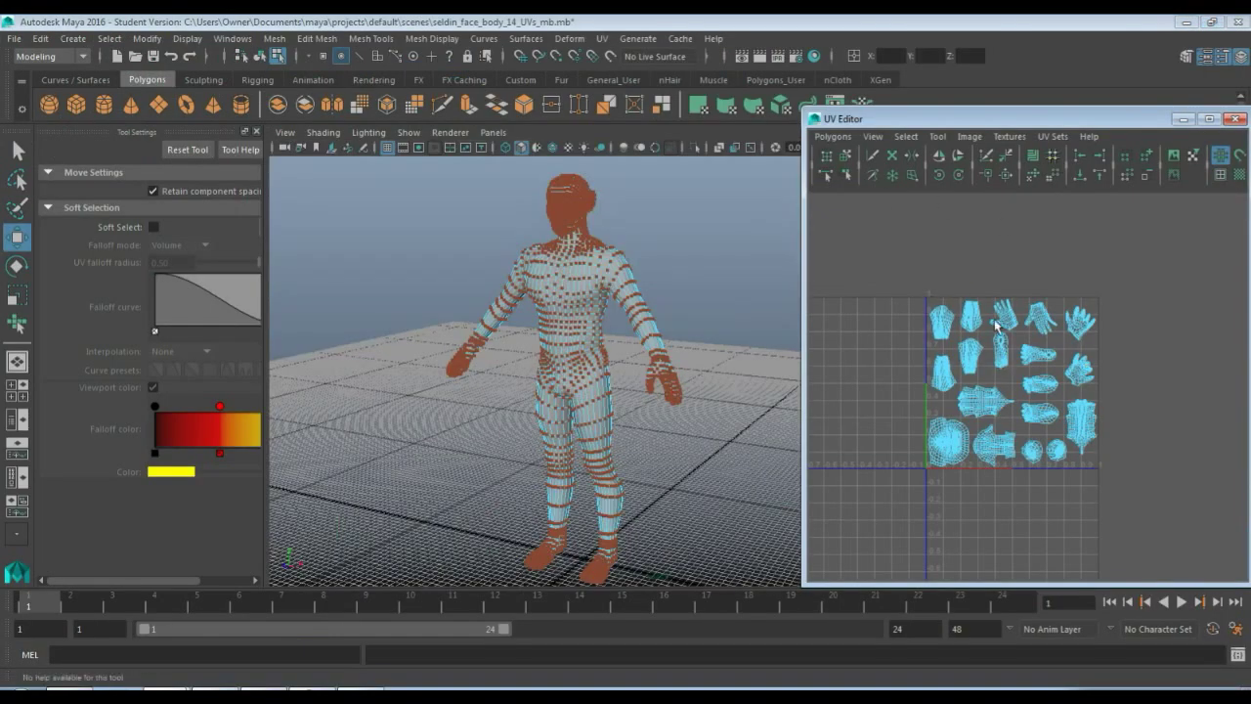